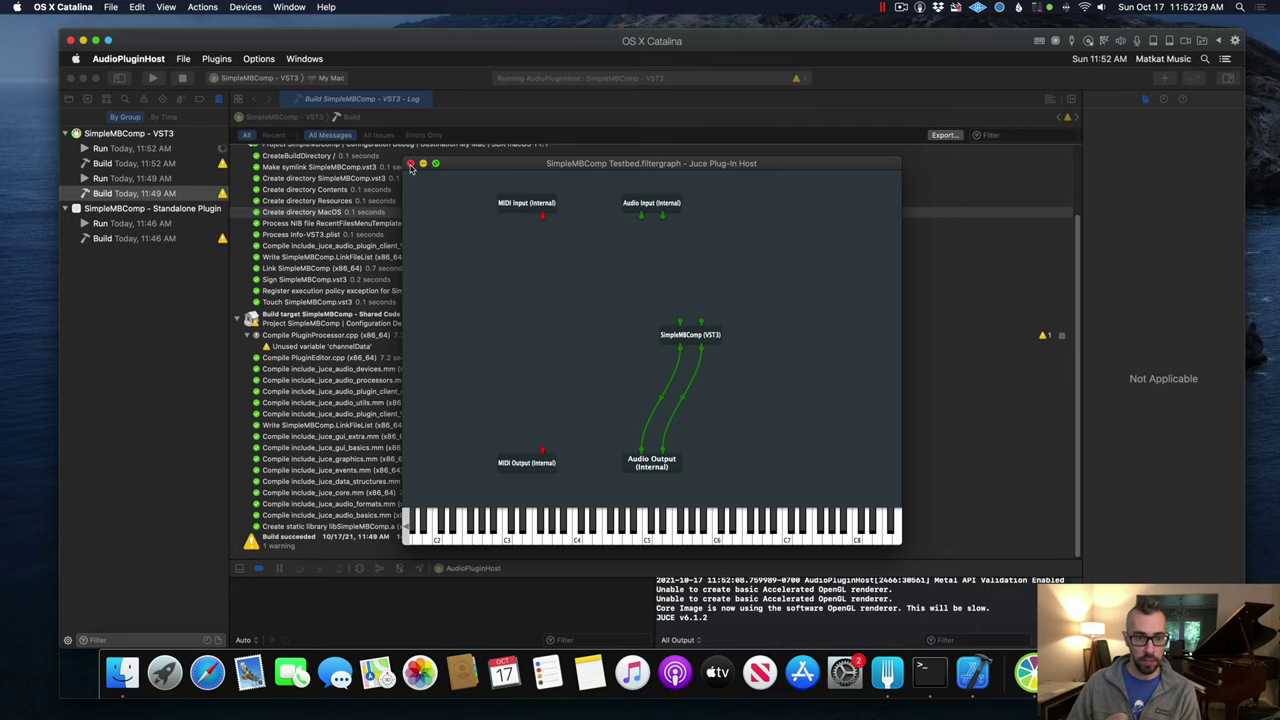
Step: Close the plug-in host window to end the SimpleMBComp test run
left_click(410, 164)
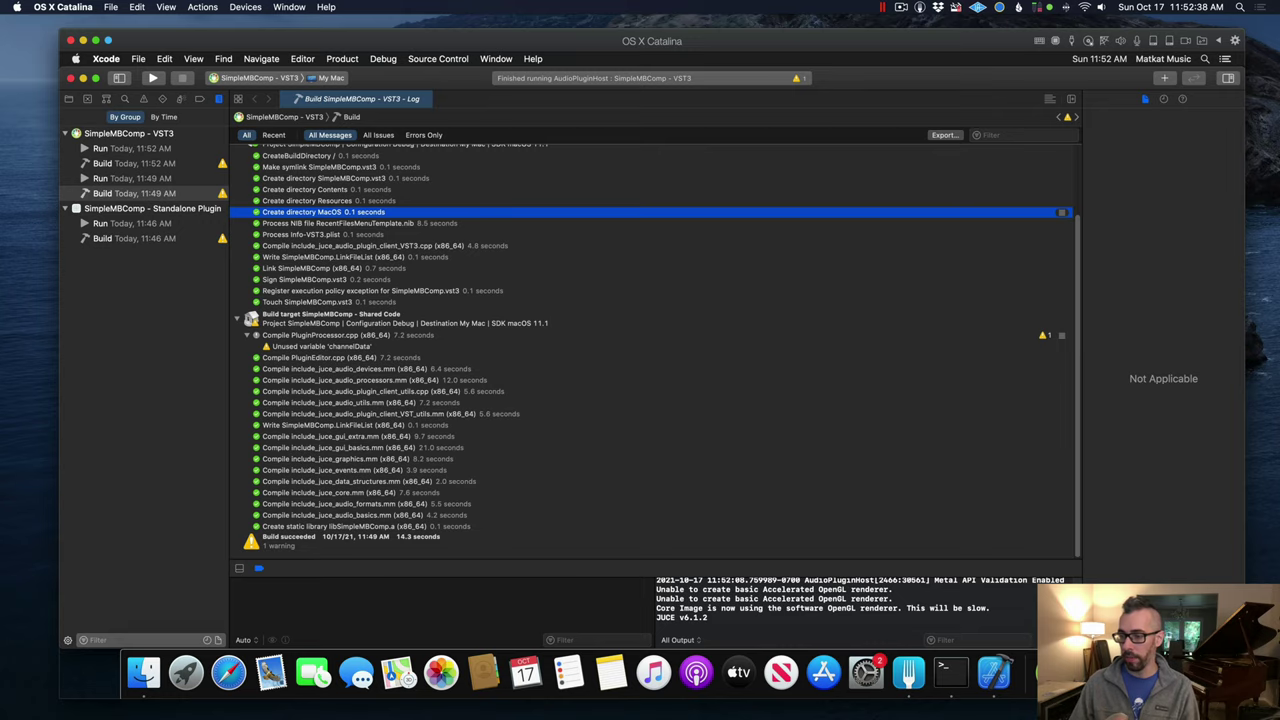
left_click(711, 358)
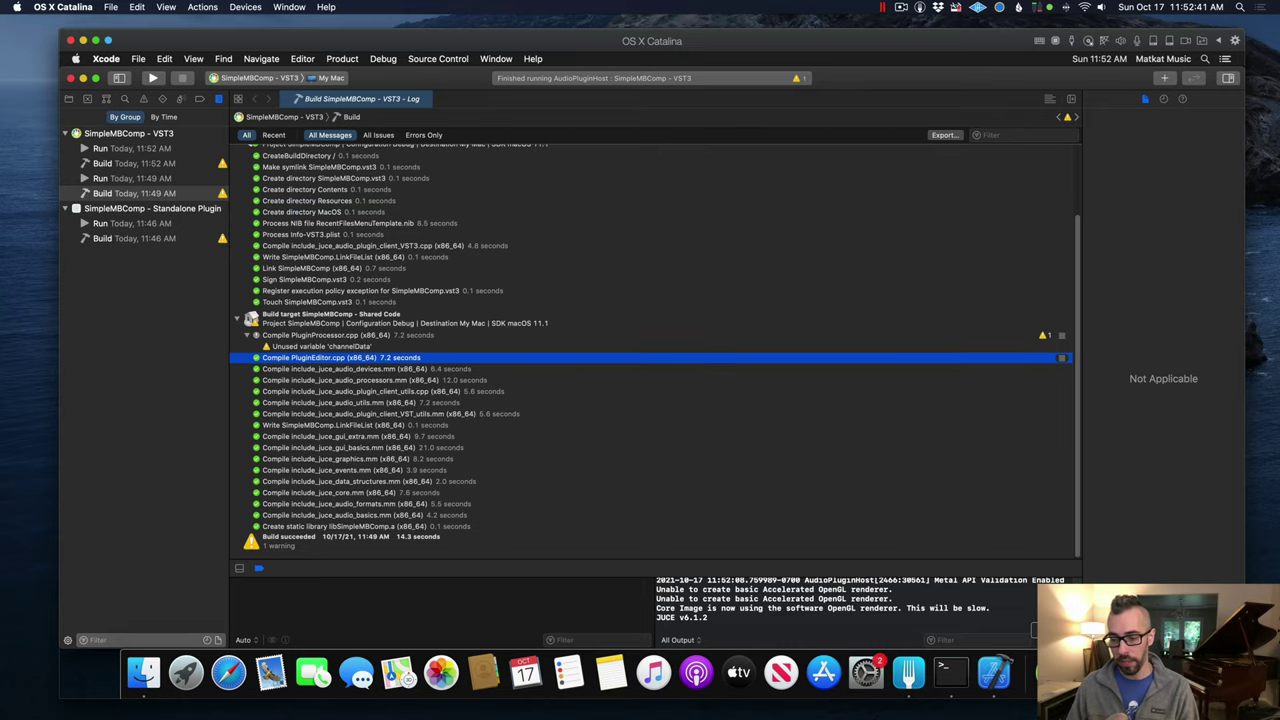
Step: Switch to Projucer and look through its bundled audio example projects
key("super+Tab")
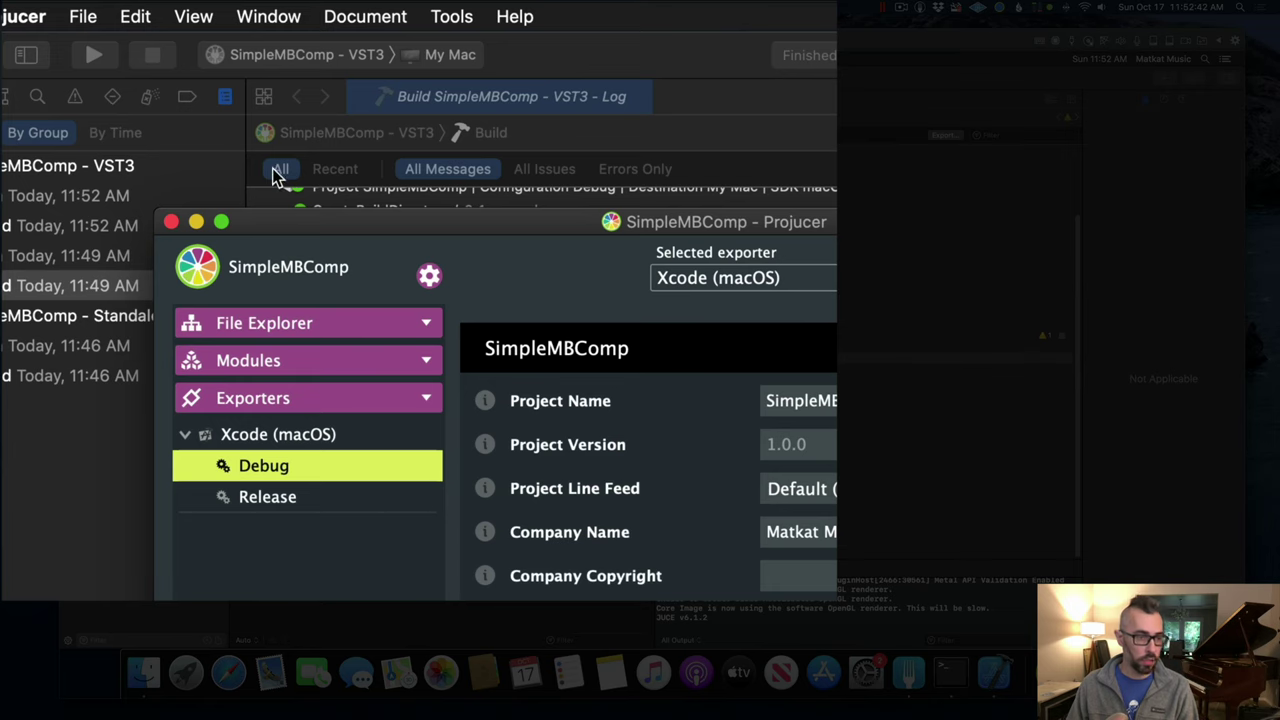
left_click(83, 16)
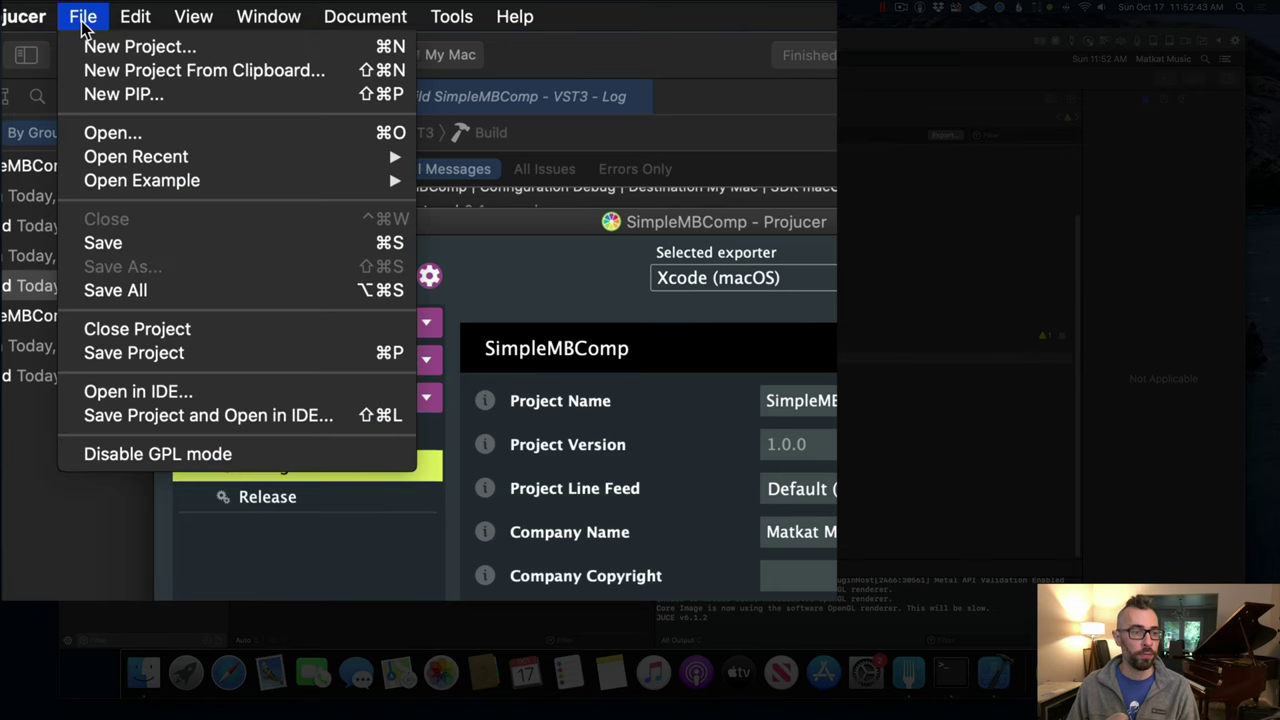
mouse_move(242, 167)
mouse_move(470, 183)
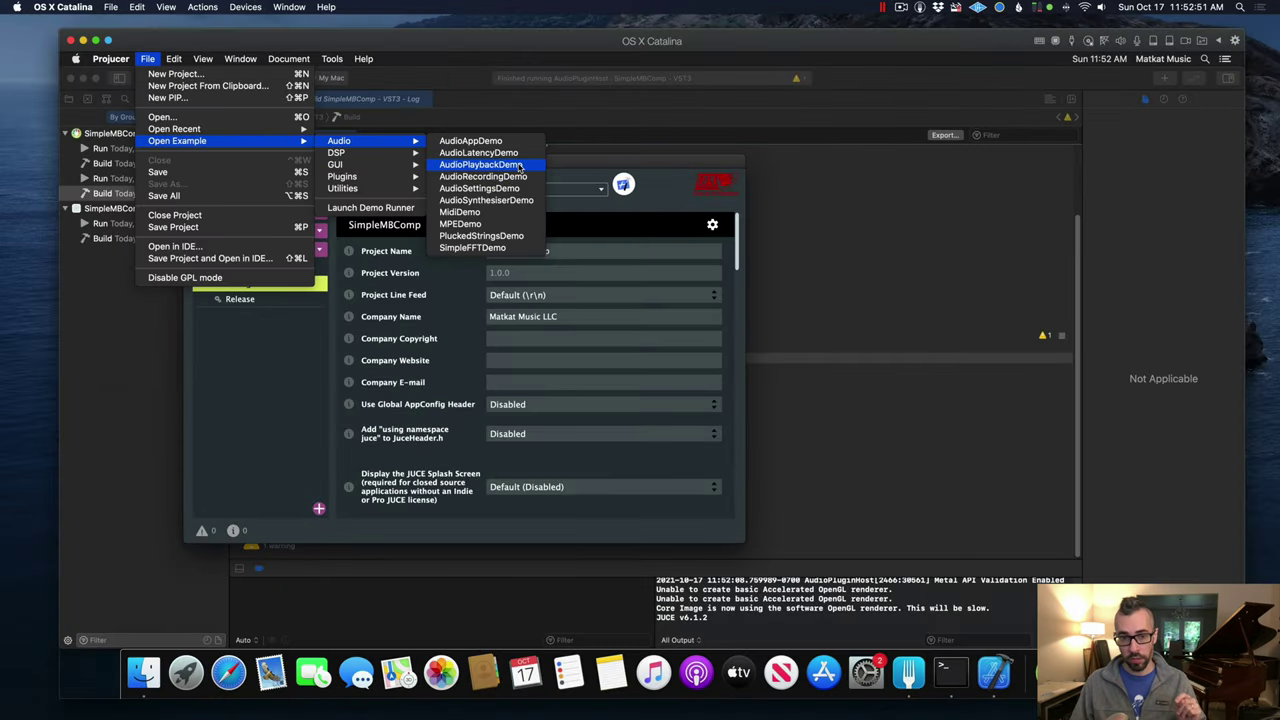
Step: Return to Xcode and close the SimpleMBComp project
left_click(951, 245)
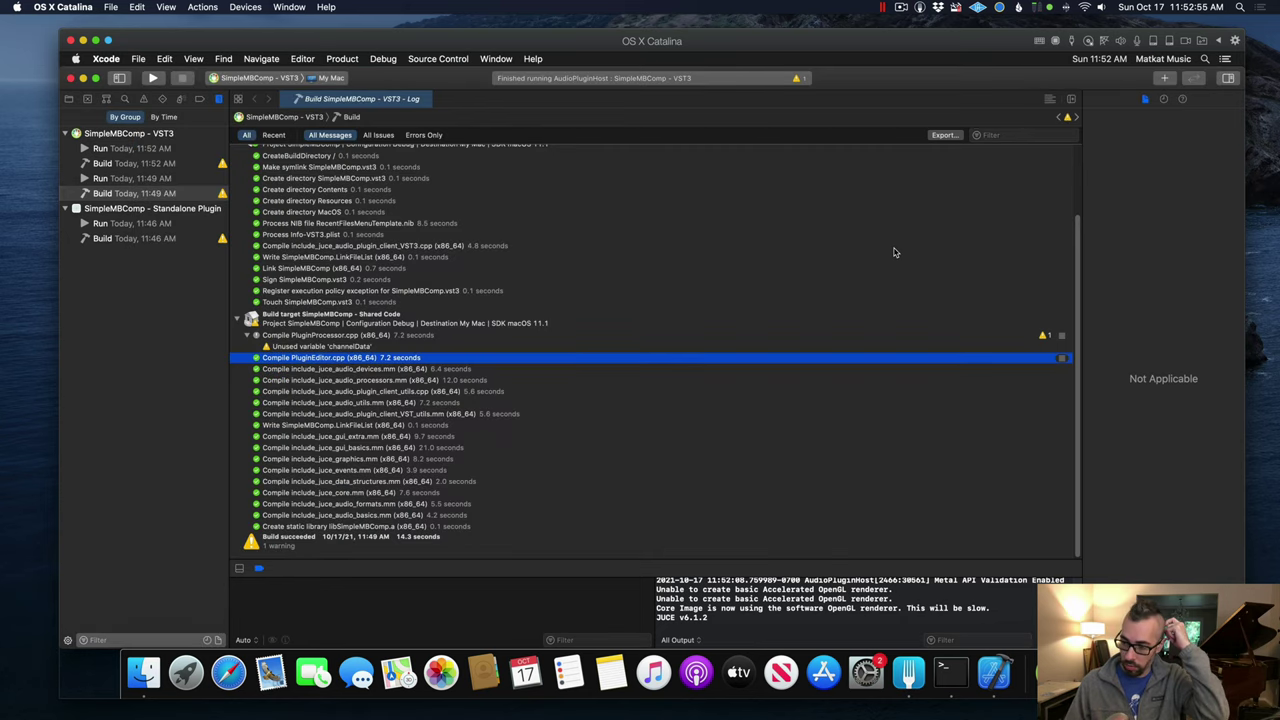
left_click(138, 59)
left_click(205, 203)
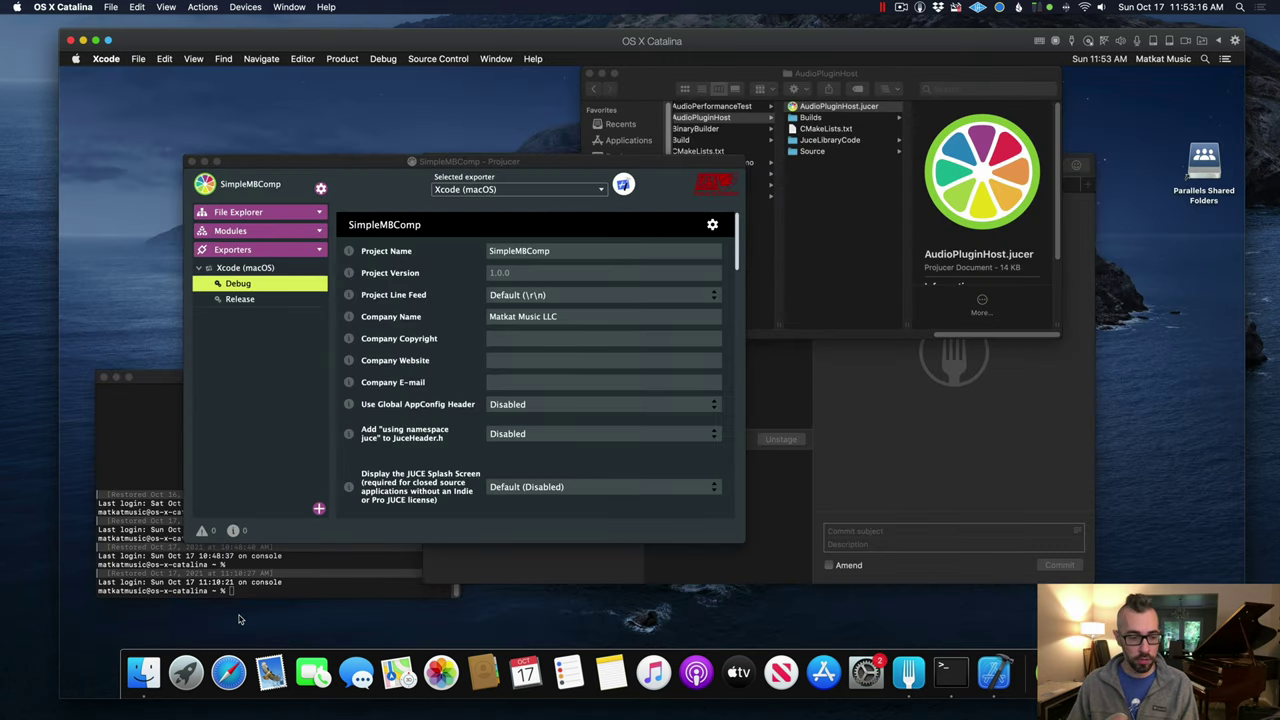
Step: Open github.com/matkatmusic/AudioFilePlayer in Safari and copy the repository's HTTPS clone URL
left_click(228, 672)
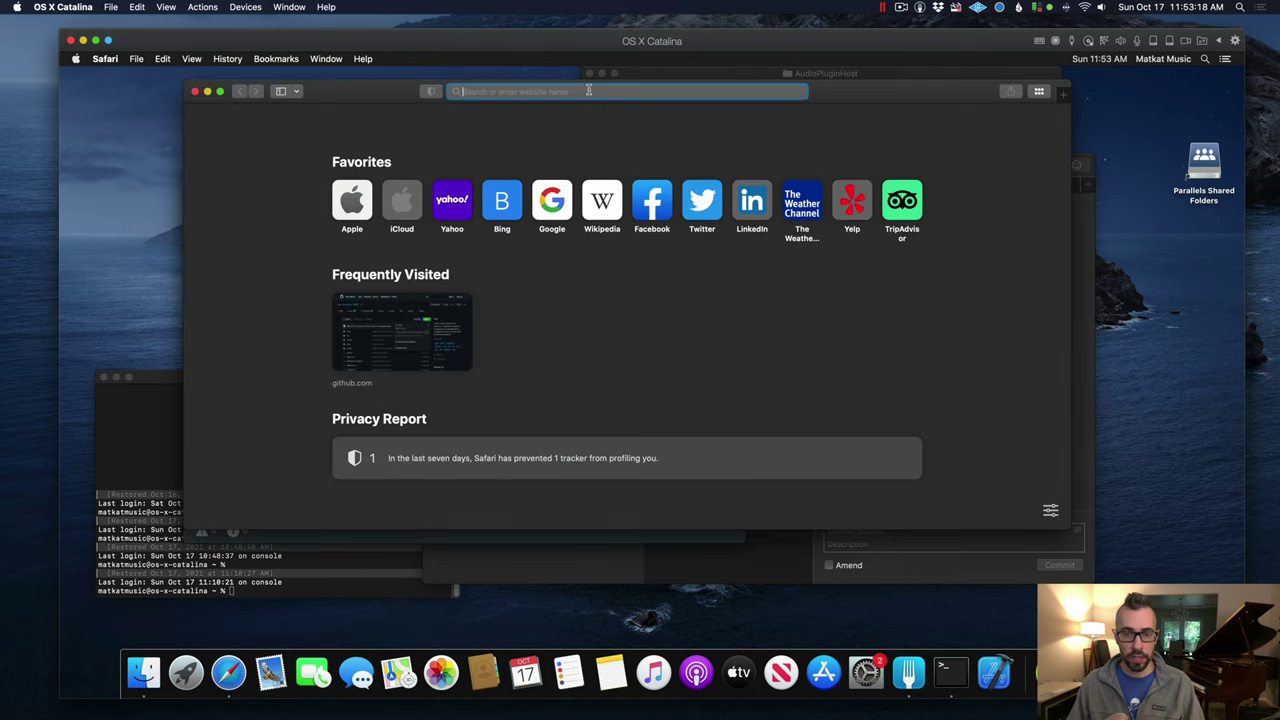
type("github")
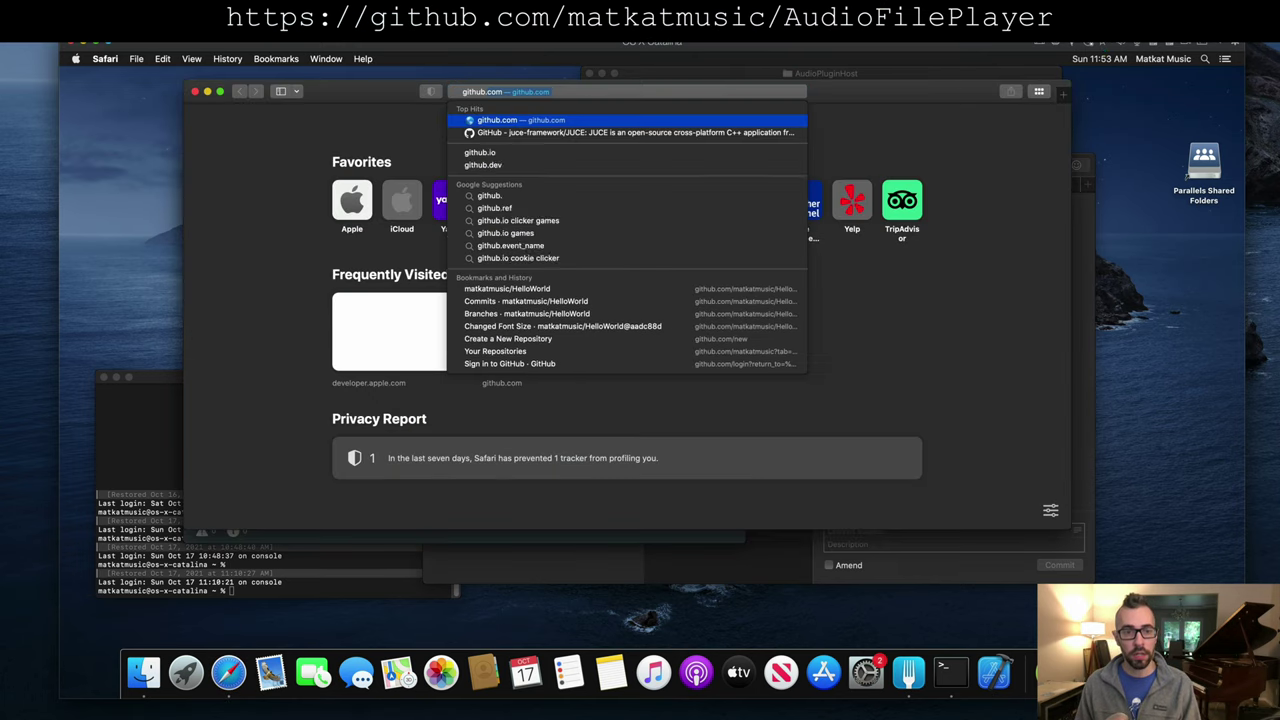
type(".com/matkatm")
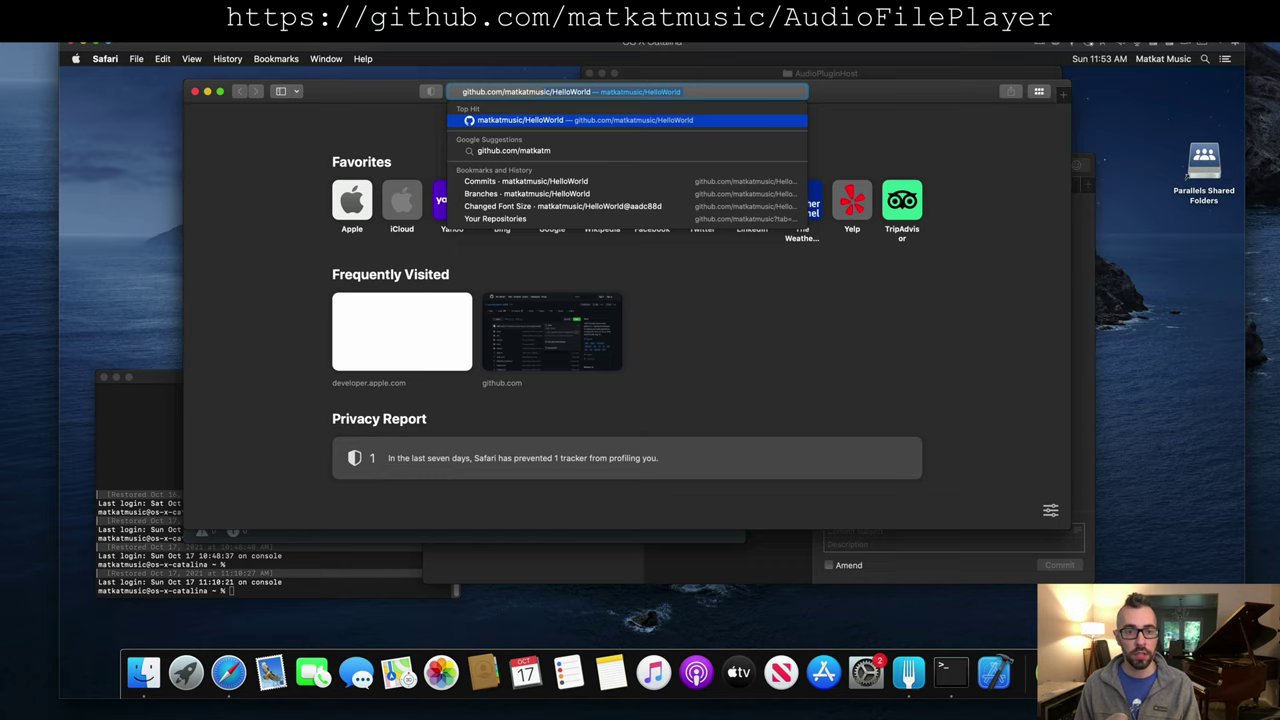
type("usic/AudioFilePlayer")
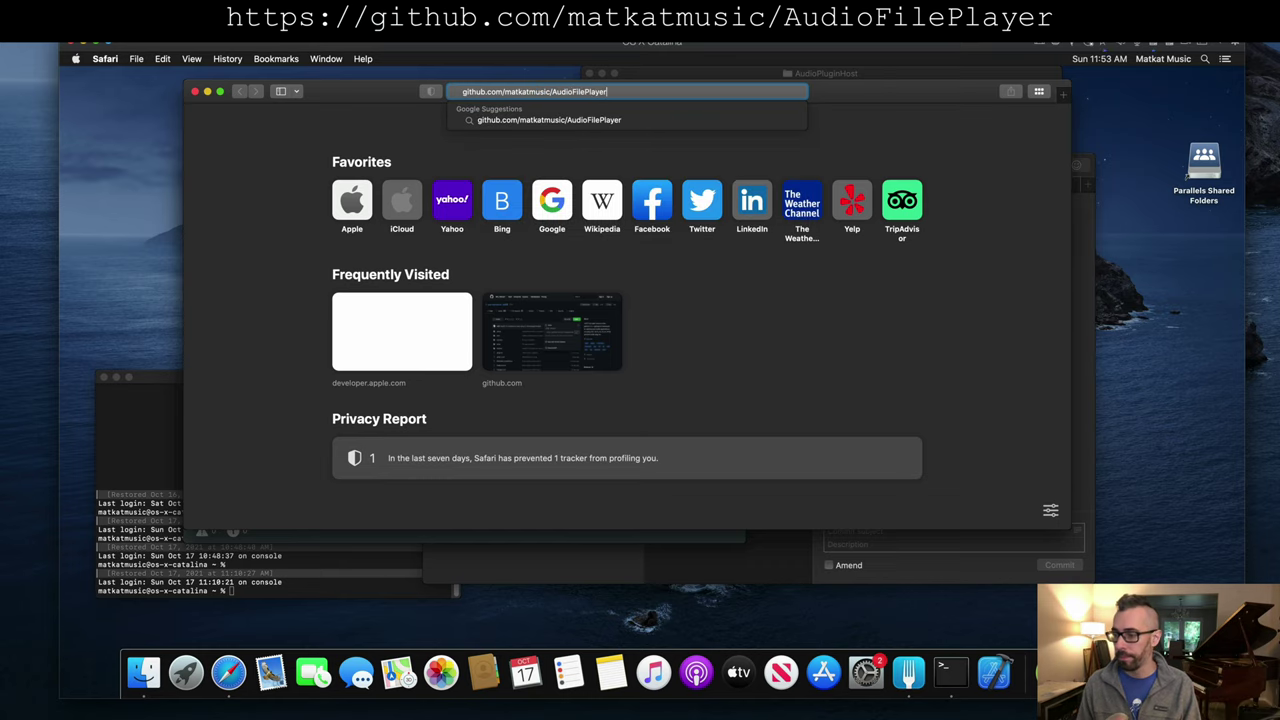
key("Return")
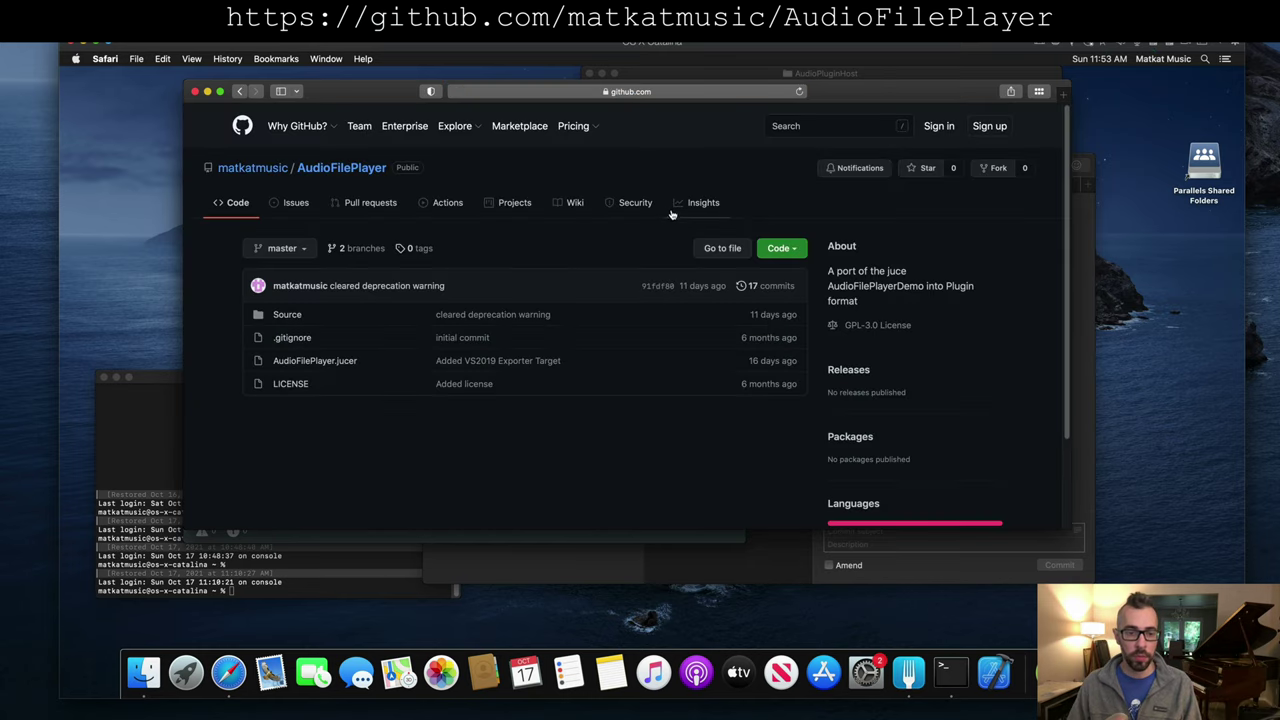
left_click(790, 249)
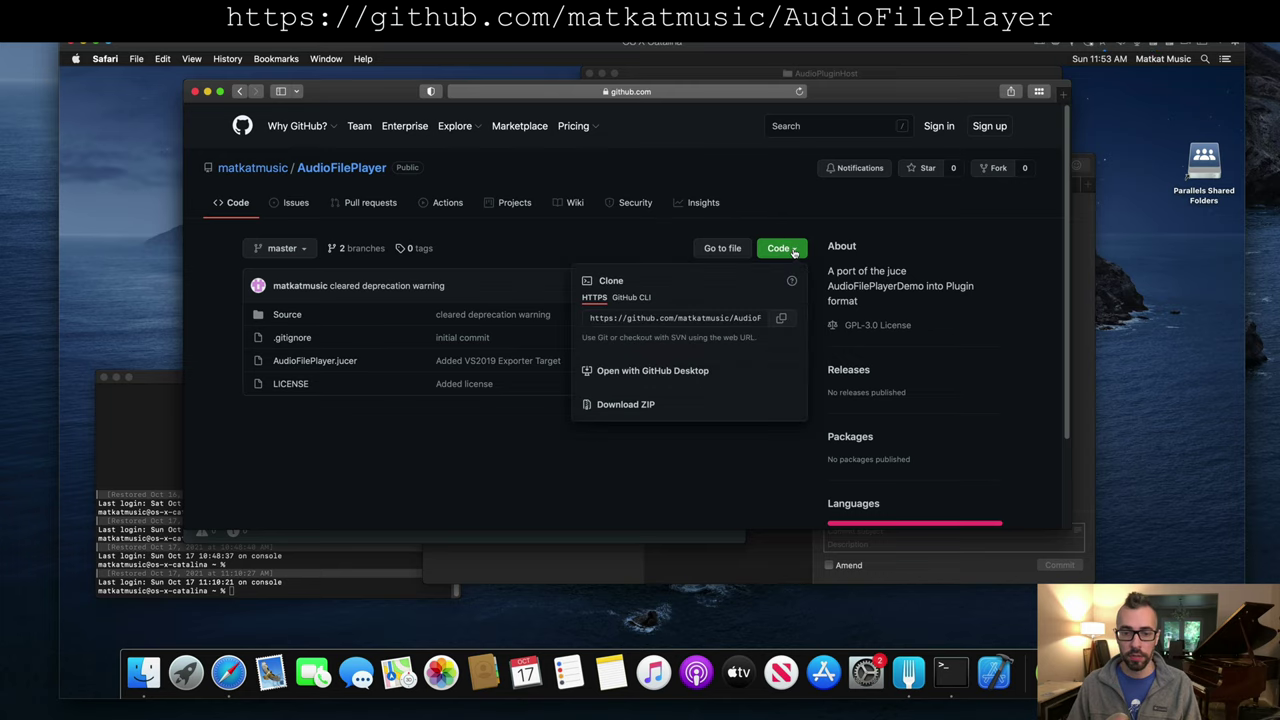
left_click(780, 320)
Step: Switch to Fork and clone the AudioFilePlayer repository from the copied URL, keeping the proposed location
left_click(1092, 305)
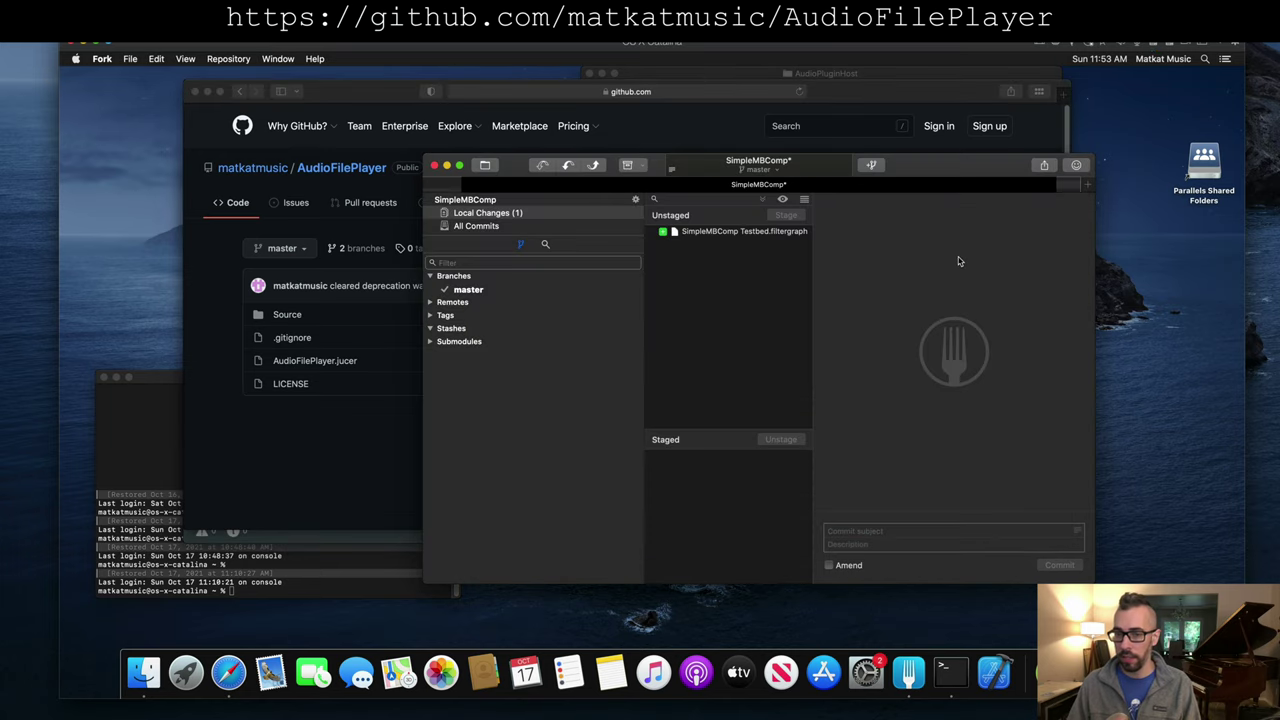
left_click(1087, 184)
left_click(130, 58)
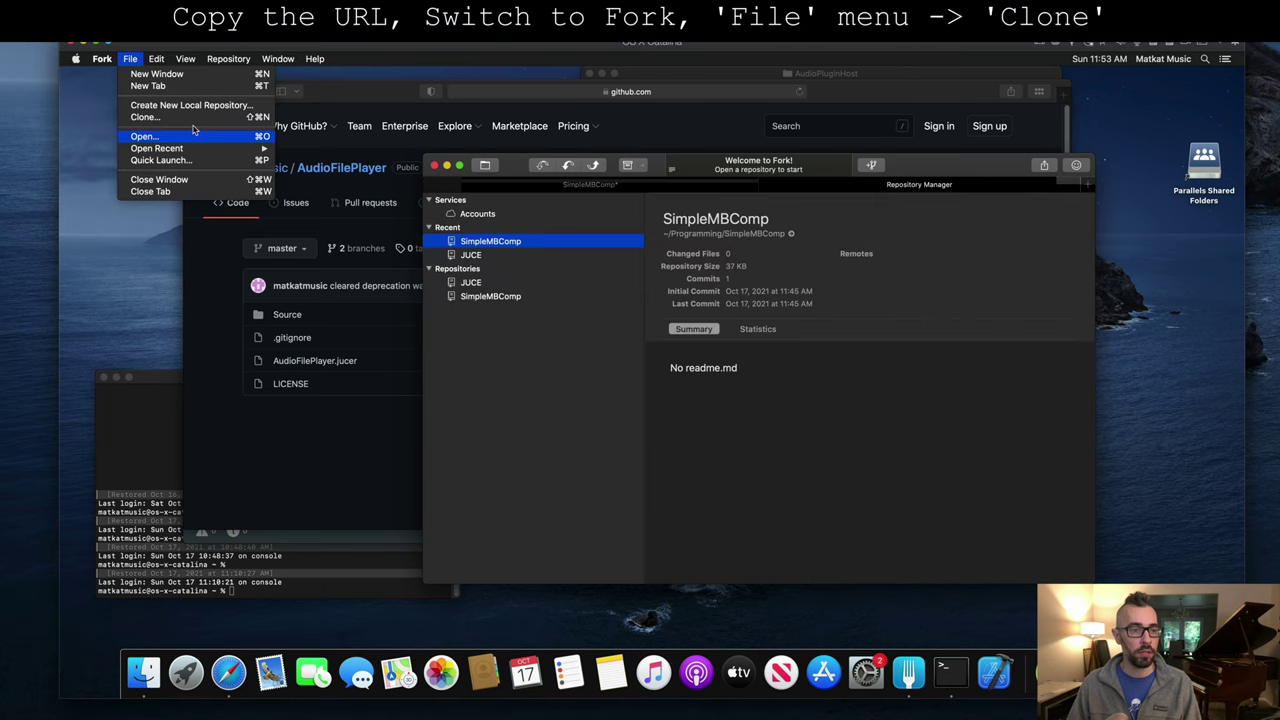
left_click(145, 117)
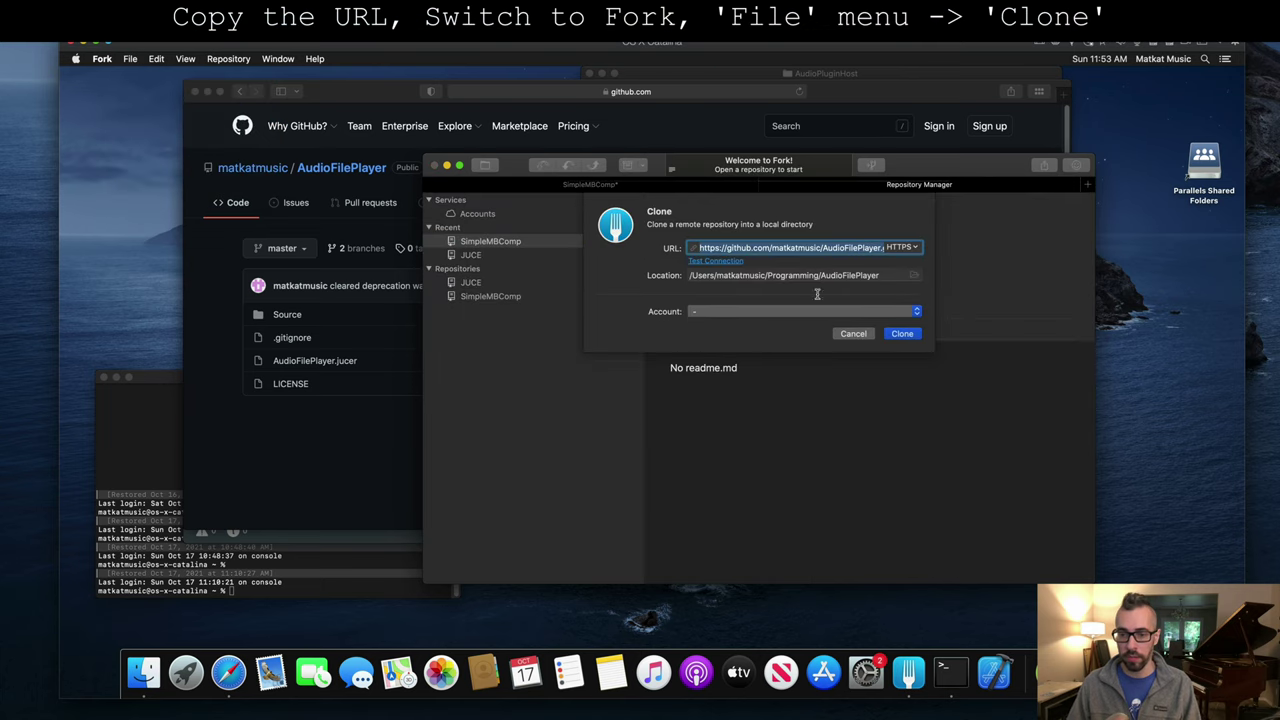
left_click(903, 334)
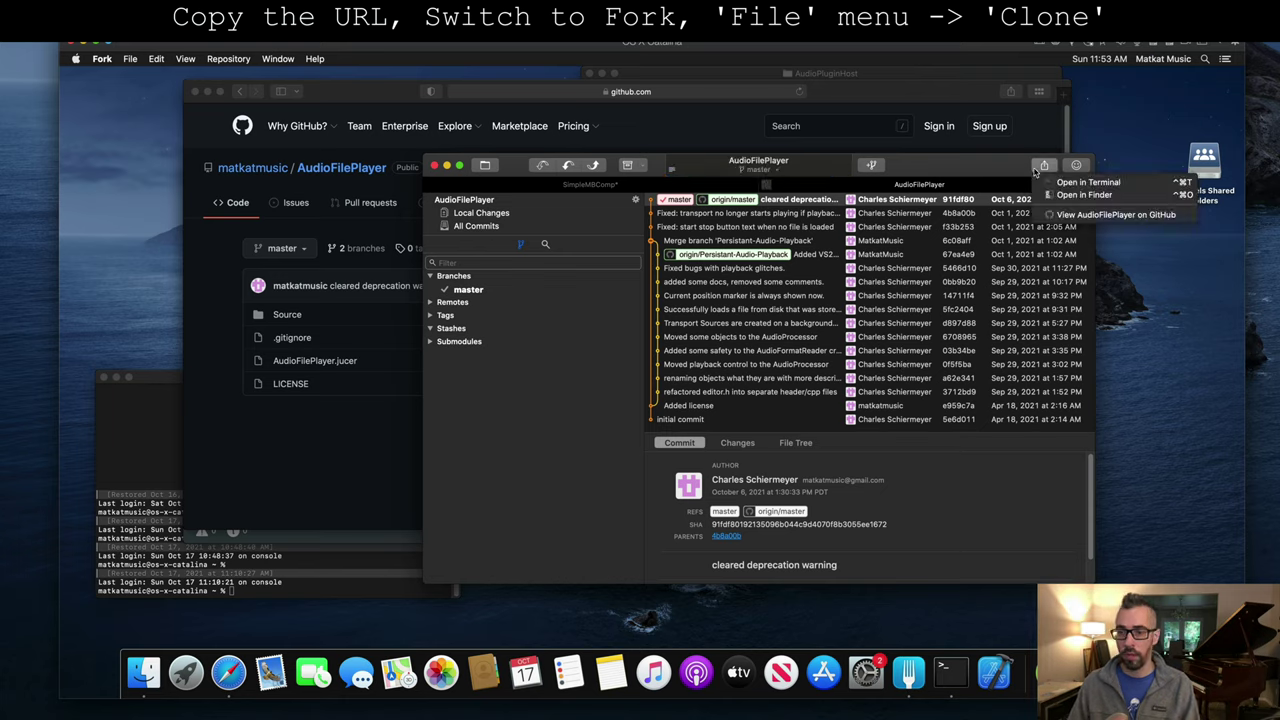
Step: Open the cloned AudioFilePlayer.jucer from Finder in Projucer and launch the project in Xcode
left_click(1044, 165)
left_click(1060, 198)
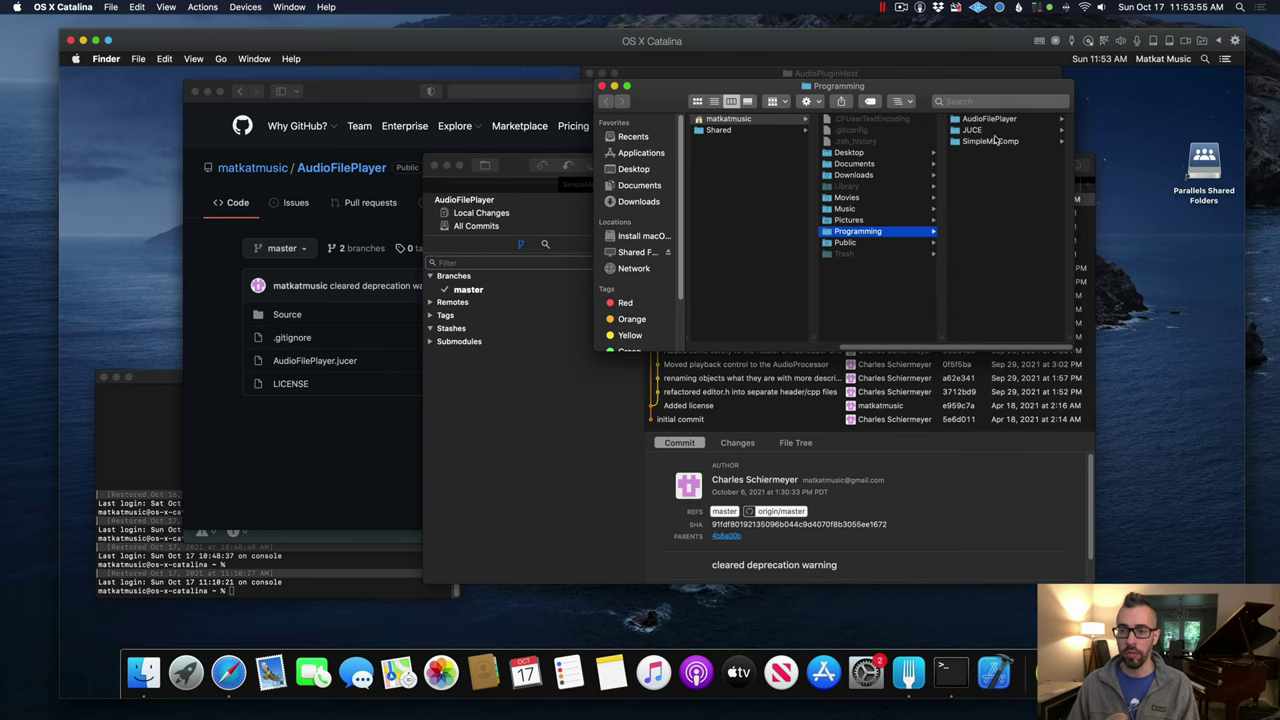
double_click(995, 141)
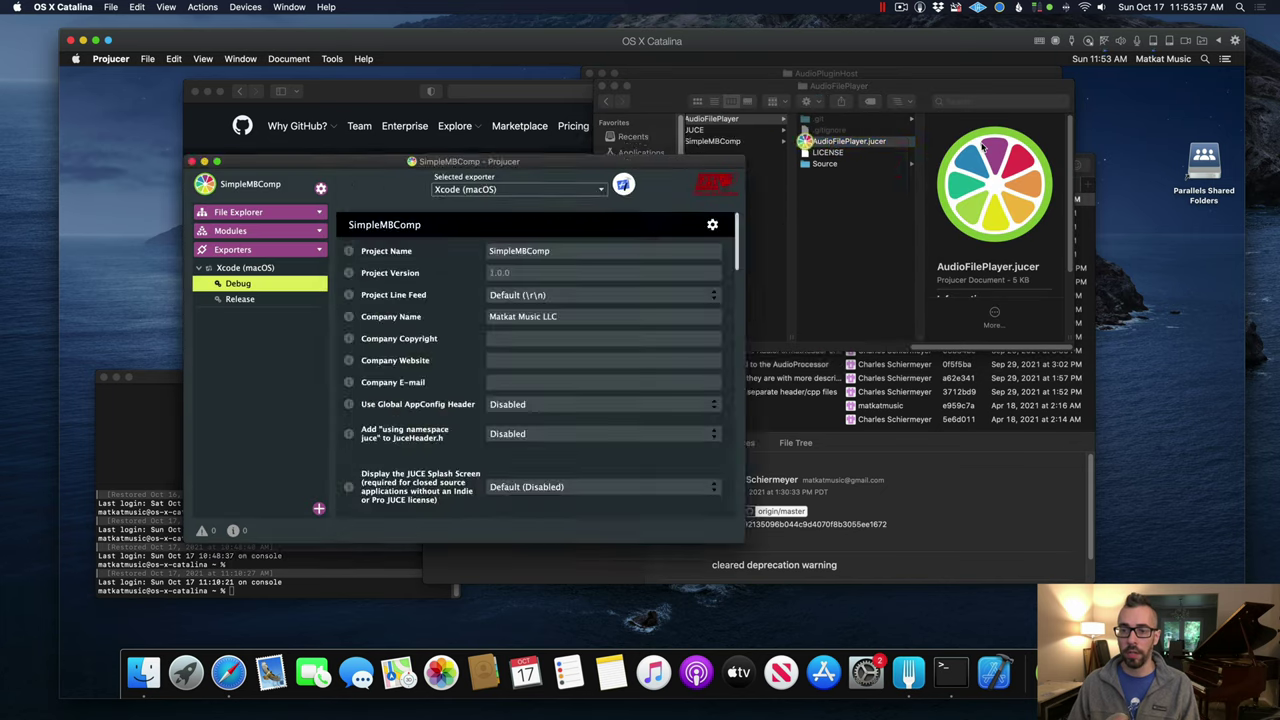
left_click(782, 168)
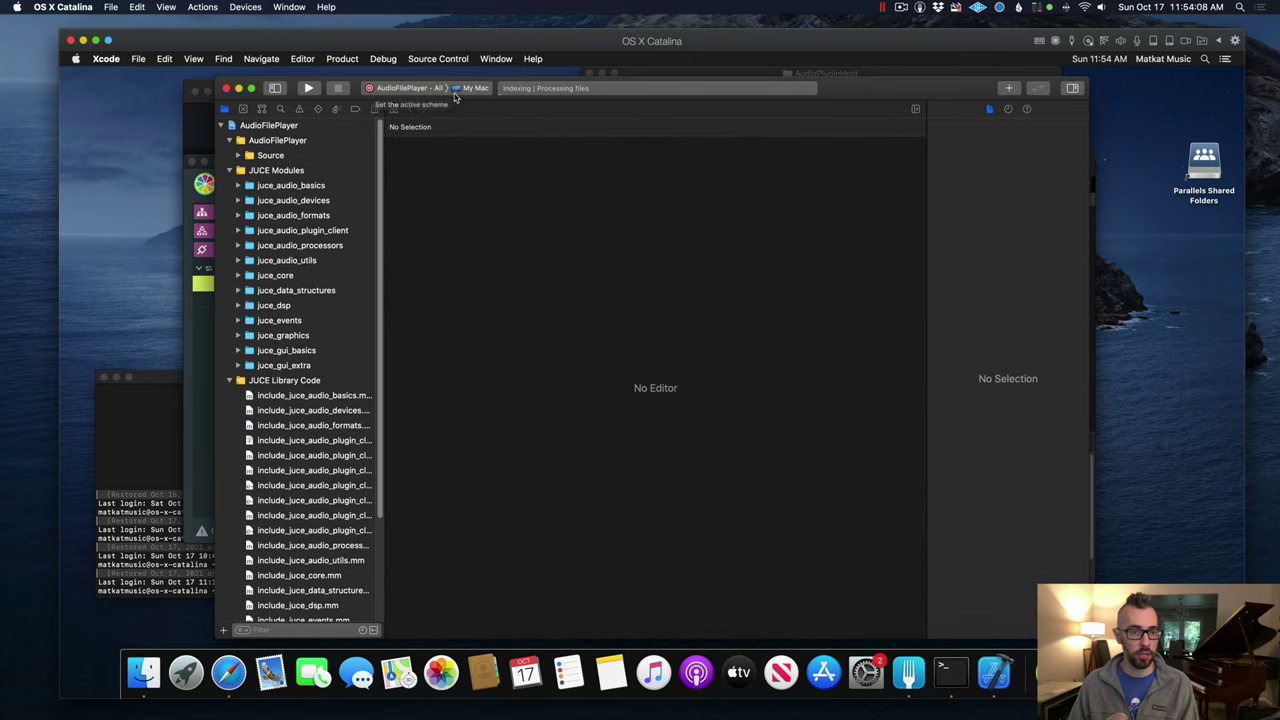
Step: Build the AudioFilePlayer project with the AudioFilePlayer - All scheme for My Mac
left_click(372, 92)
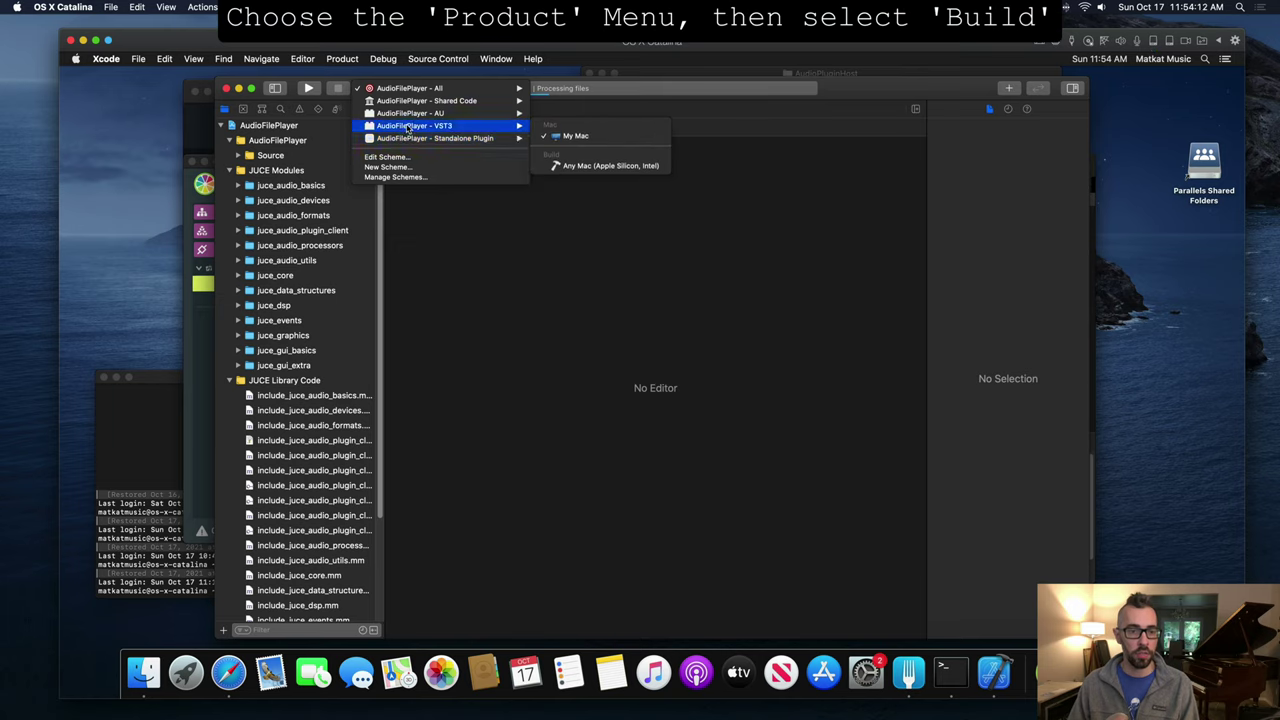
mouse_move(420, 113)
left_click(728, 110)
left_click(342, 58)
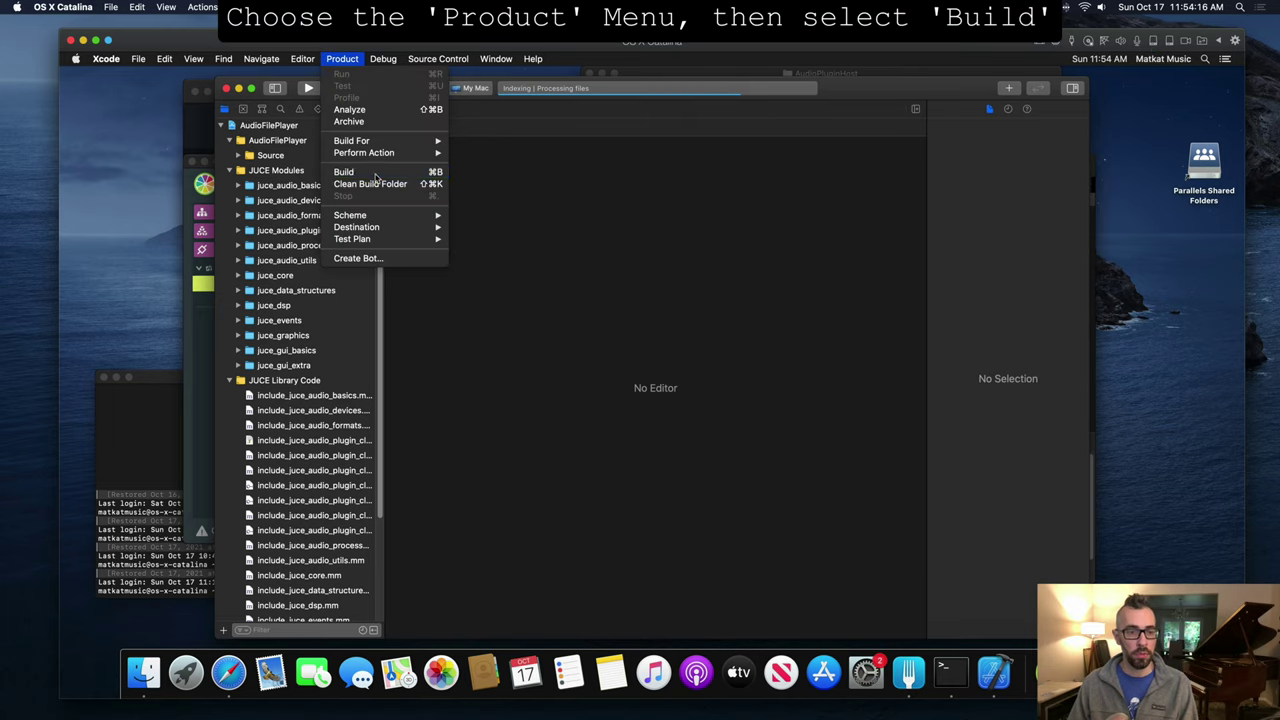
left_click(370, 176)
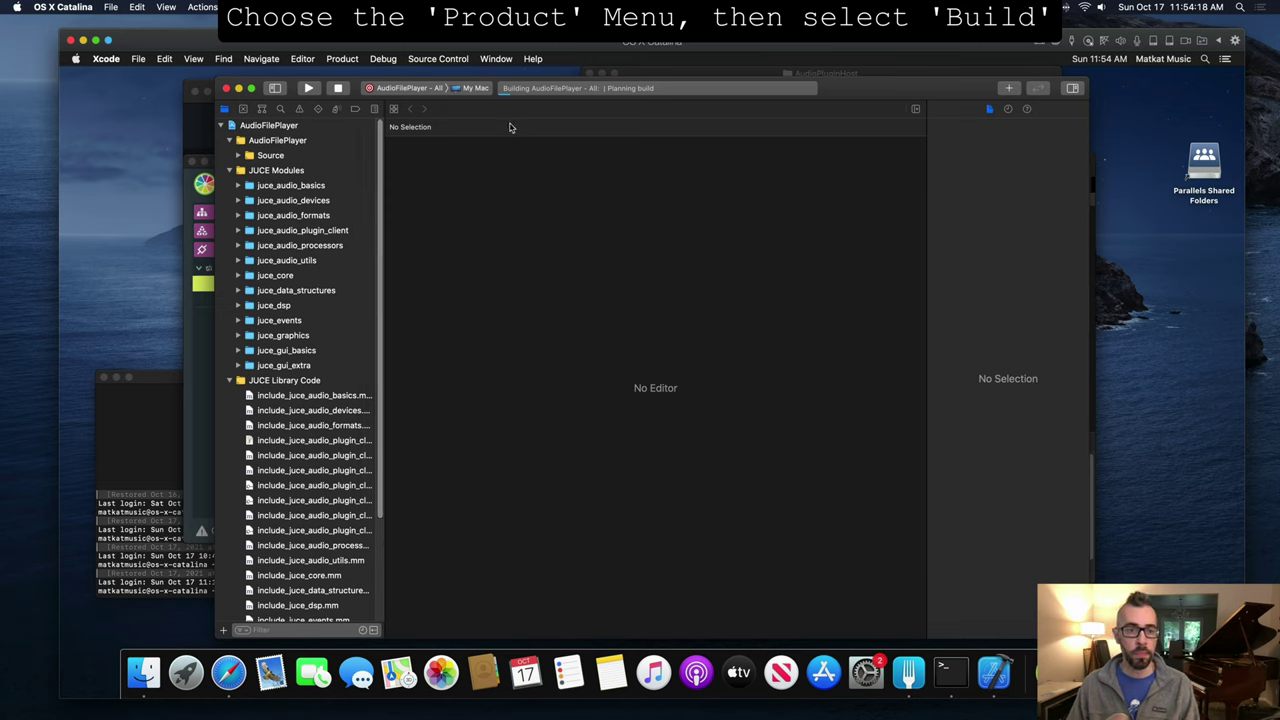
Step: Check the AudioFilePlayer build log and close the project in Xcode
left_click(372, 110)
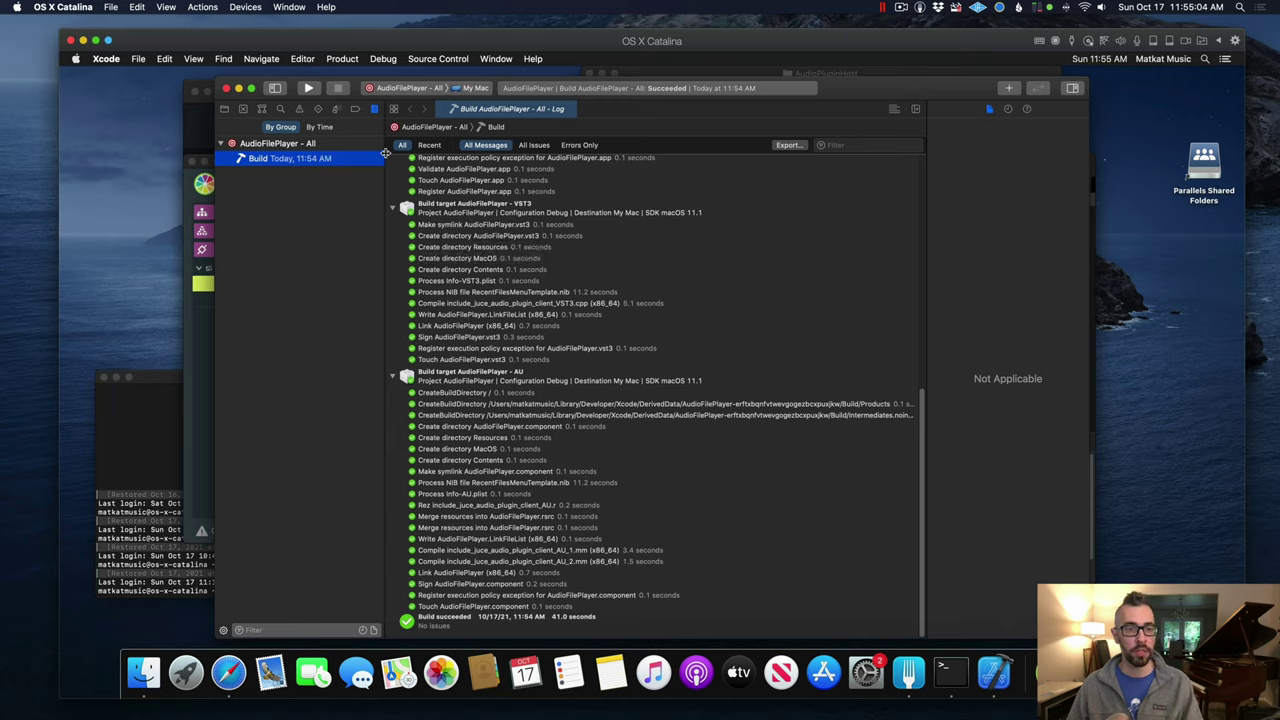
left_click(138, 59)
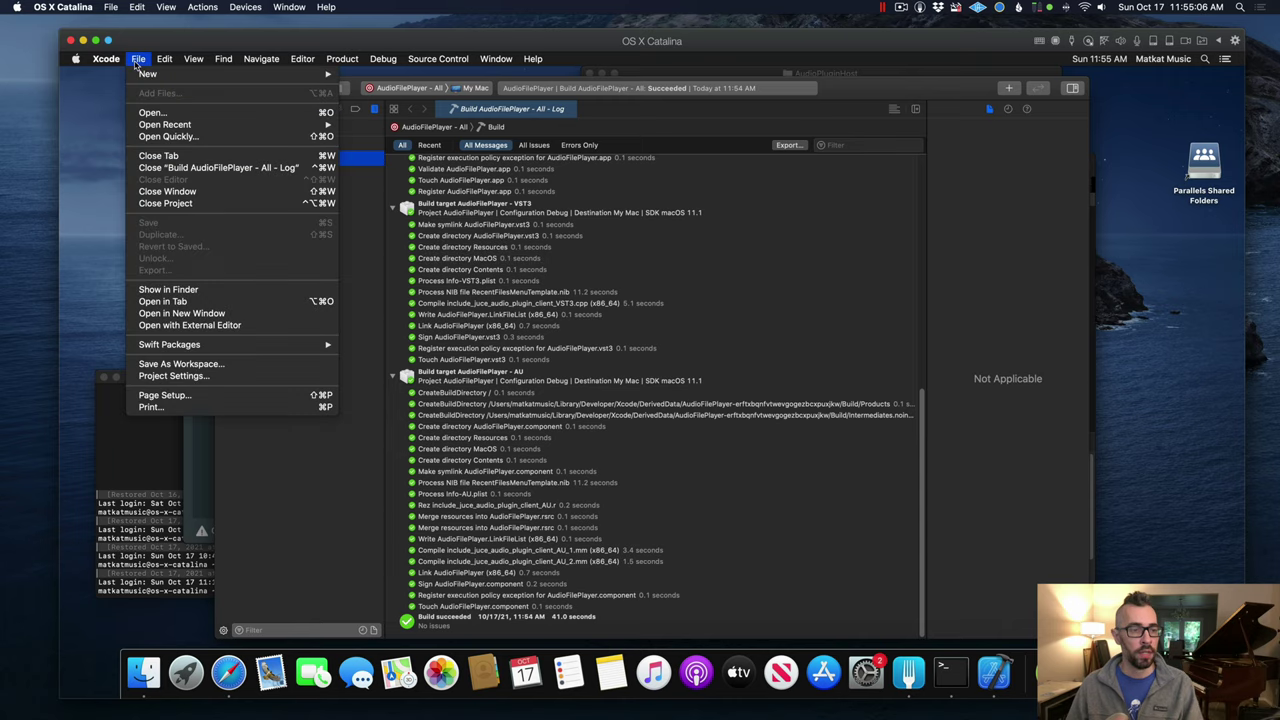
left_click(208, 205)
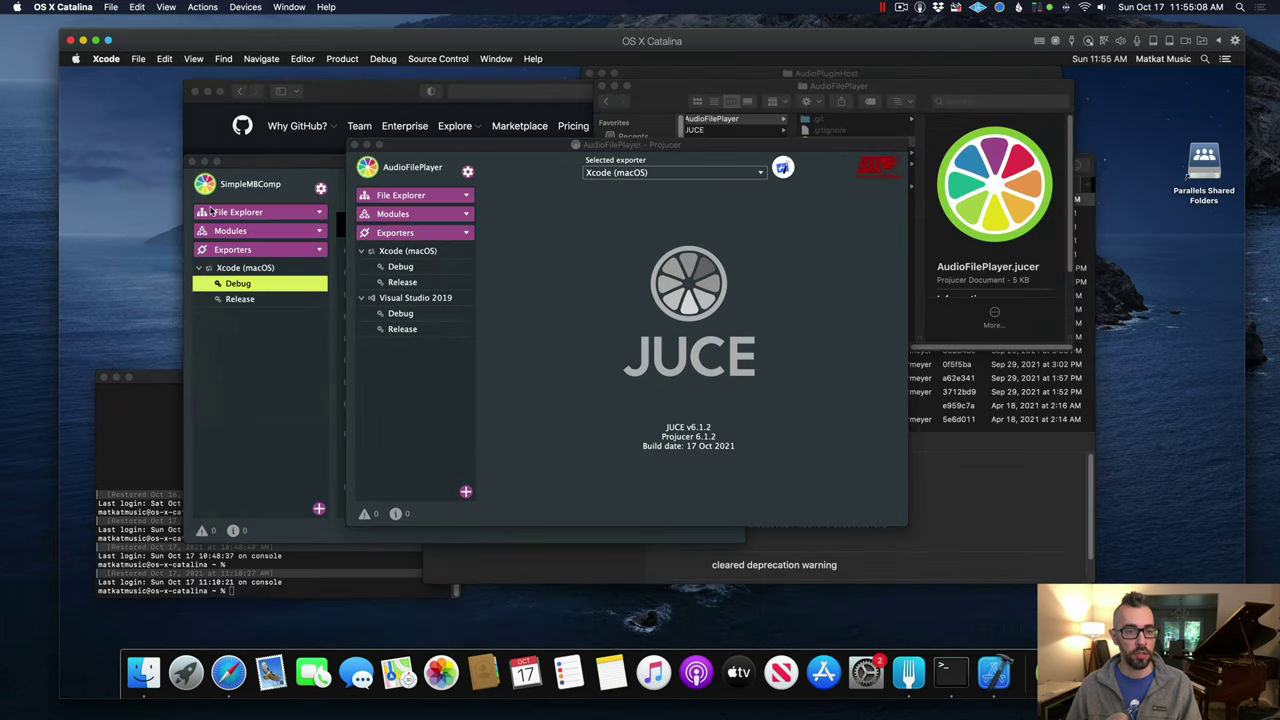
Step: Open the SimpleMBComp project in Xcode from Projucer and run its VST3 scheme
left_click(293, 166)
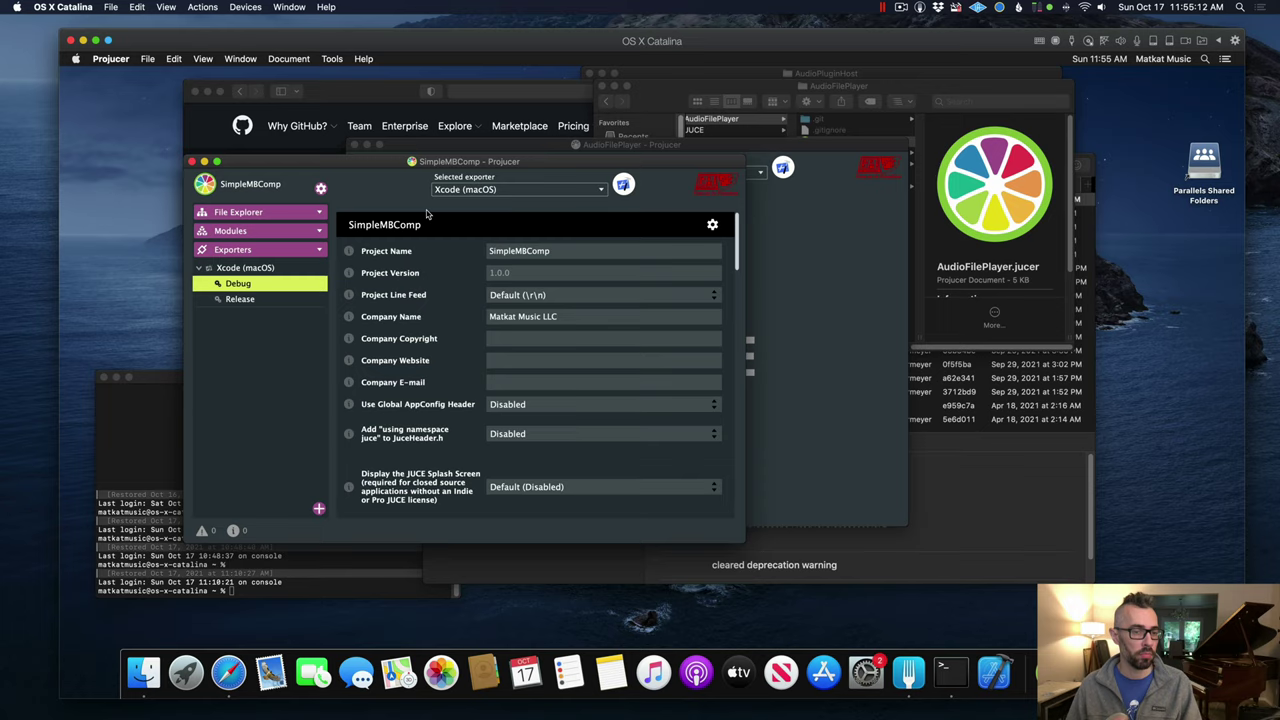
left_click(623, 186)
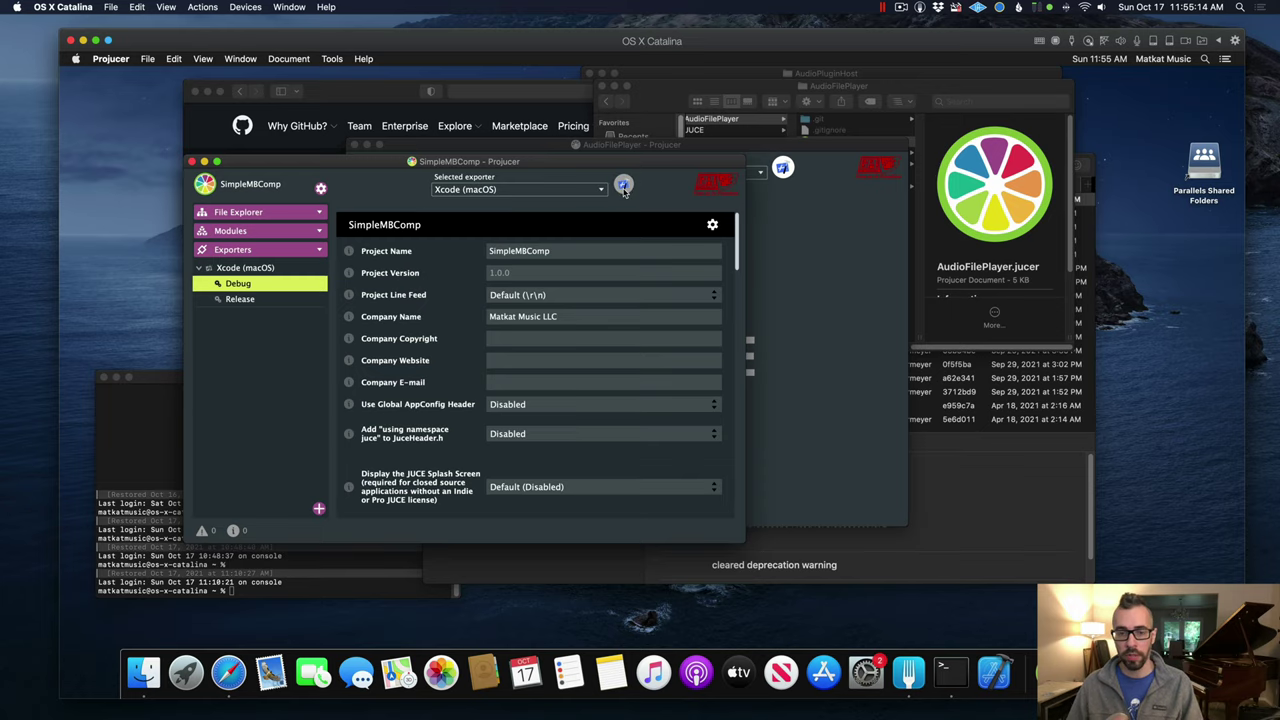
key("super+r")
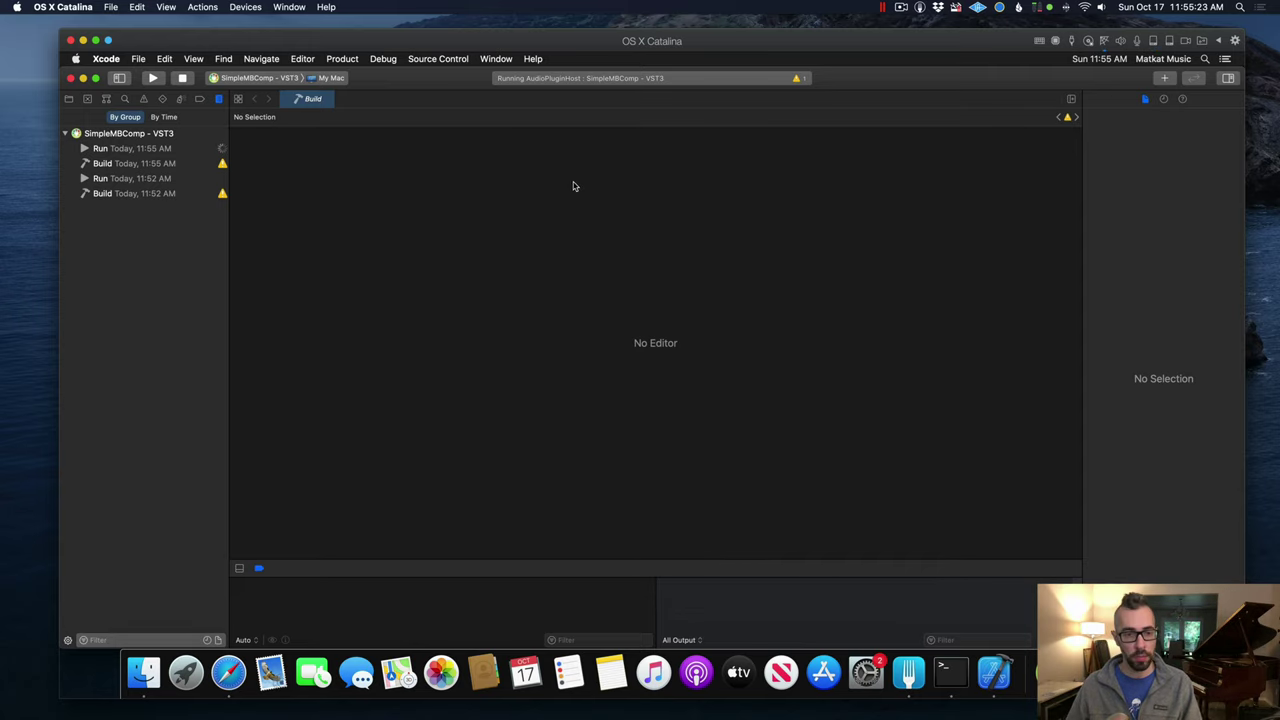
Step: Scan the default VST3 folders for new or updated plug-ins and select AudioFilePlayer in the available plug-ins list
left_click(262, 60)
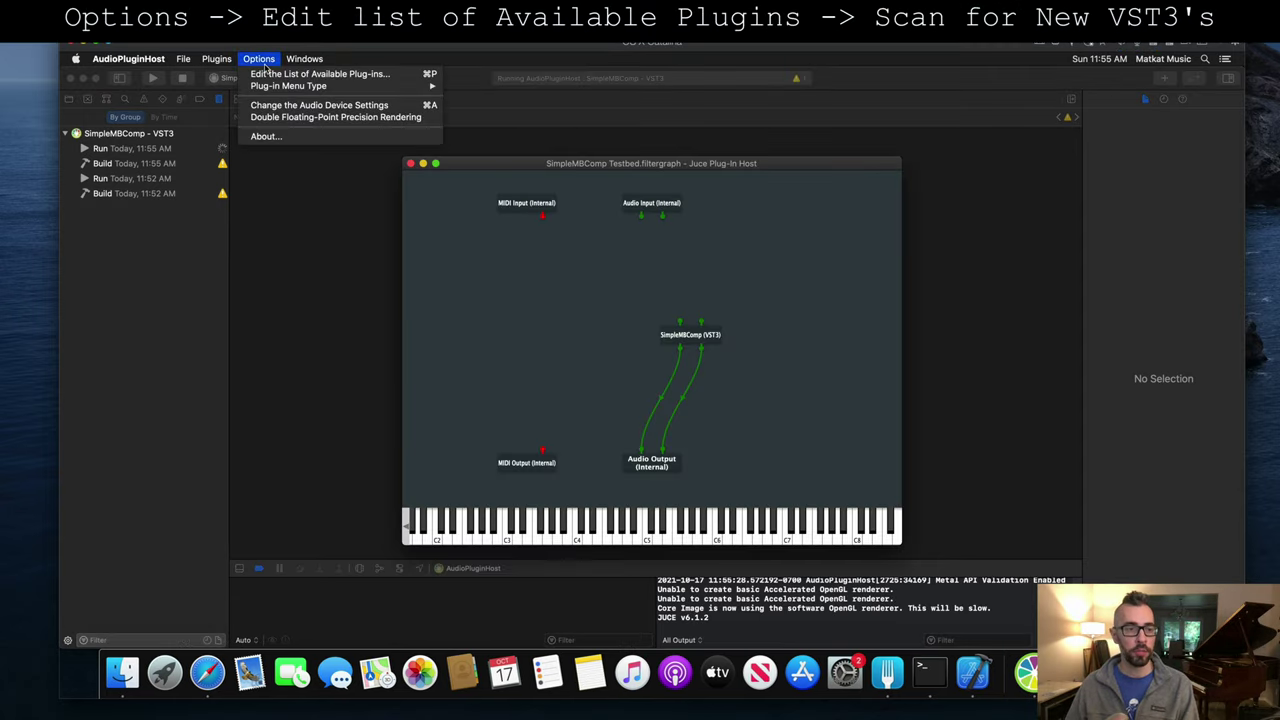
left_click(273, 75)
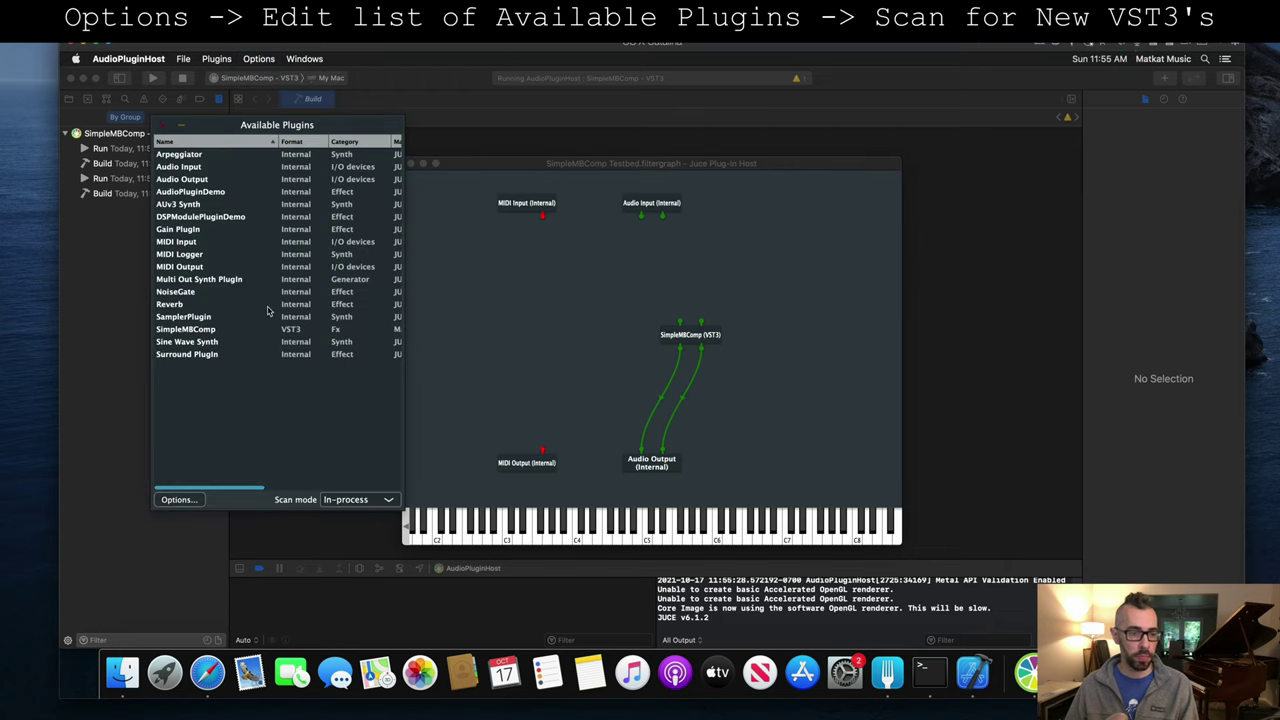
left_click(188, 500)
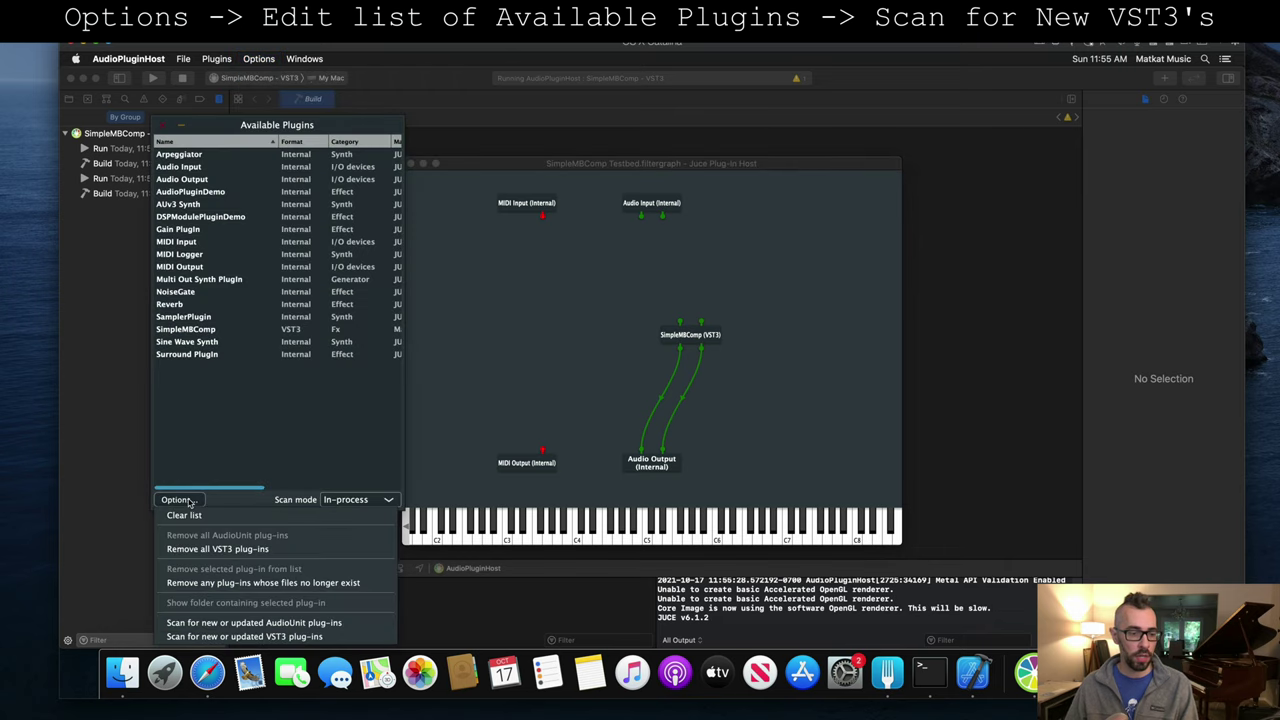
left_click(233, 637)
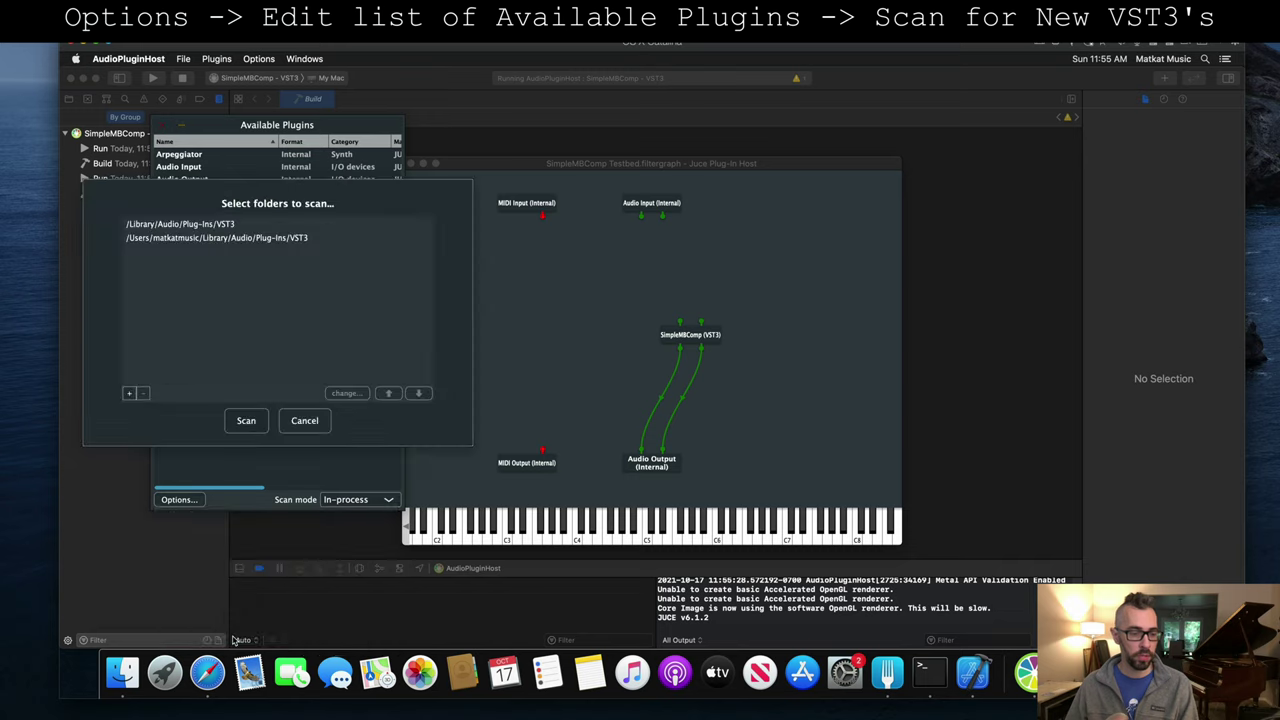
left_click(244, 423)
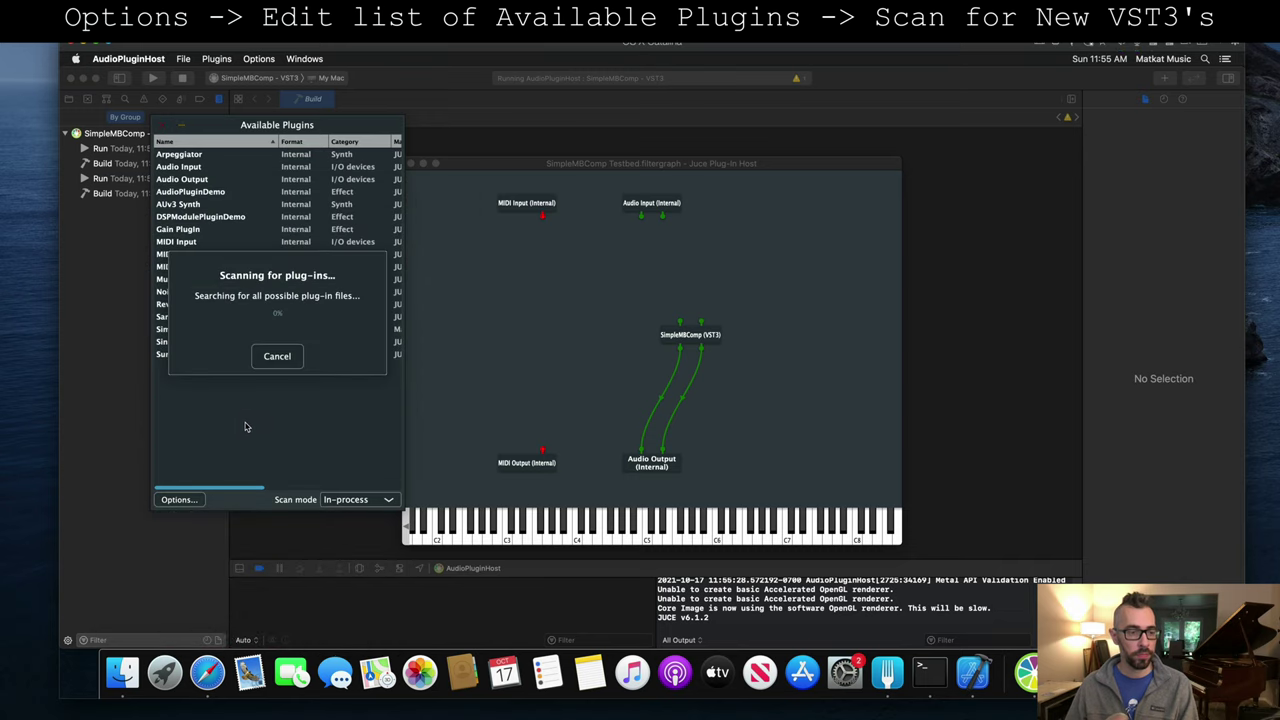
left_click(243, 192)
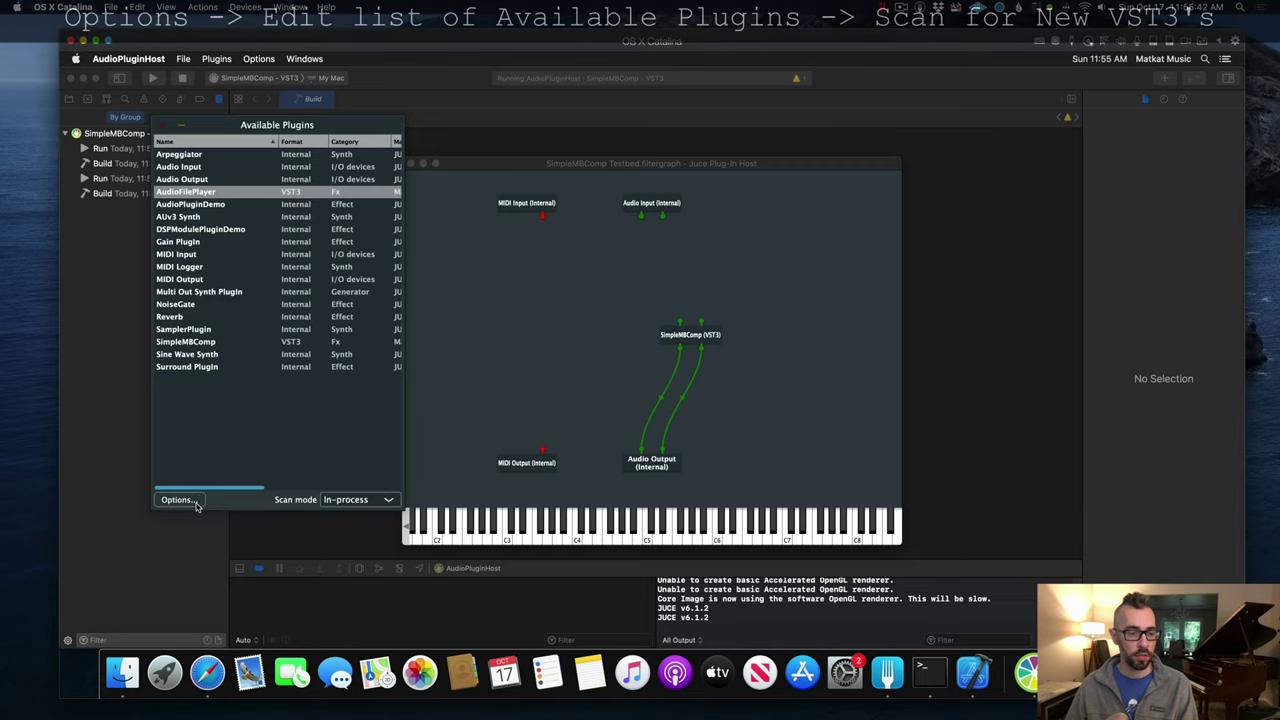
Step: Close the available plug-ins list, add AudioFilePlayer to the filter graph above SimpleMBComp and open its editor window
left_click(157, 127)
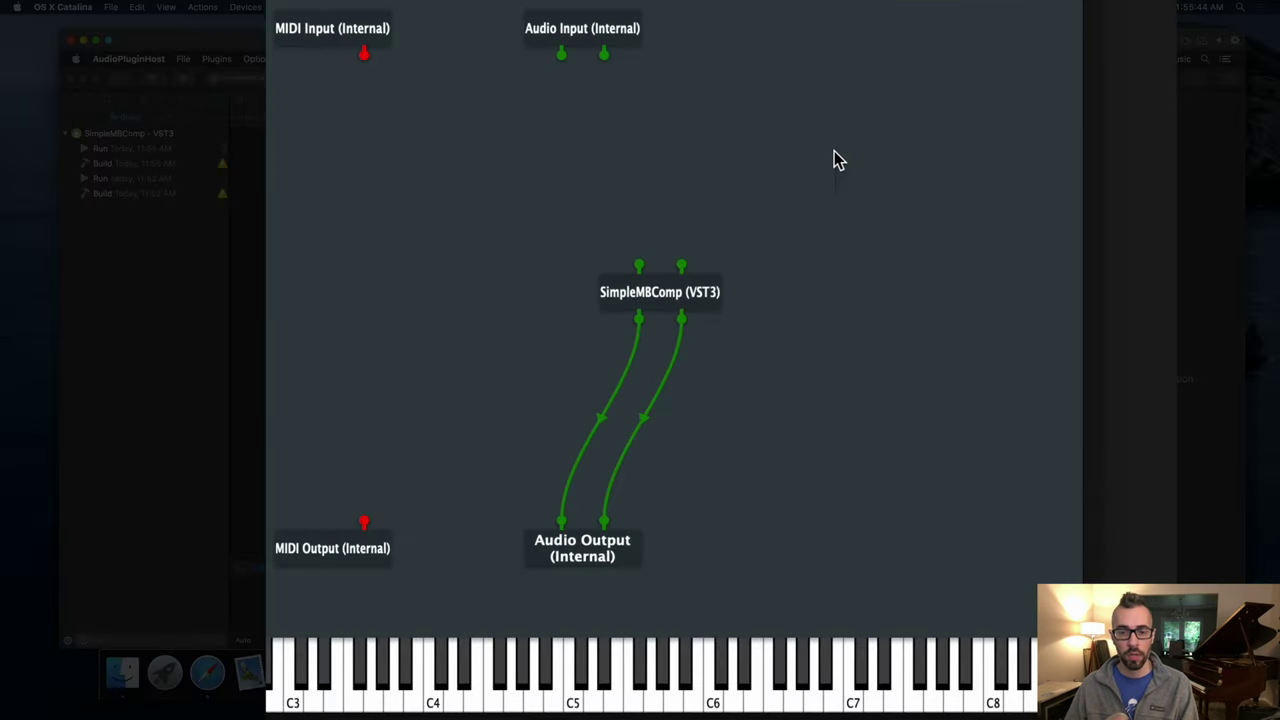
right_click(834, 151)
mouse_move(774, 619)
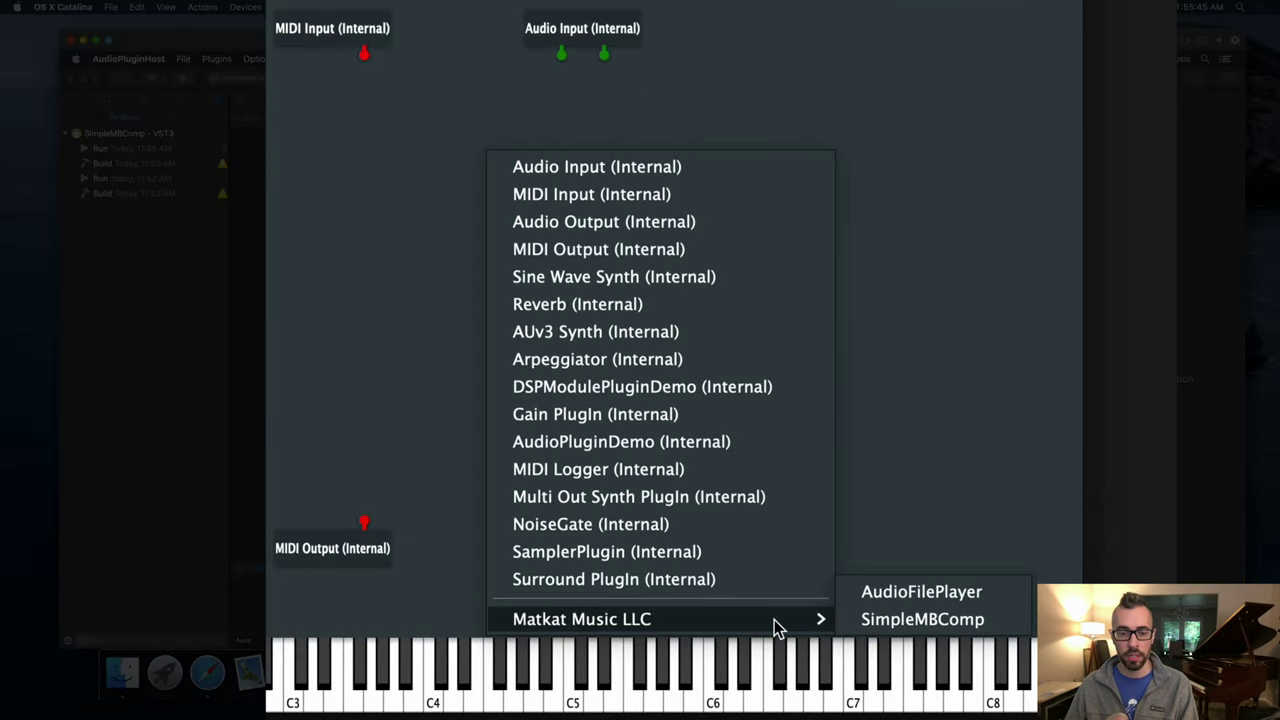
left_click(963, 592)
left_click_drag(730, 247, 733, 268)
double_click(712, 265)
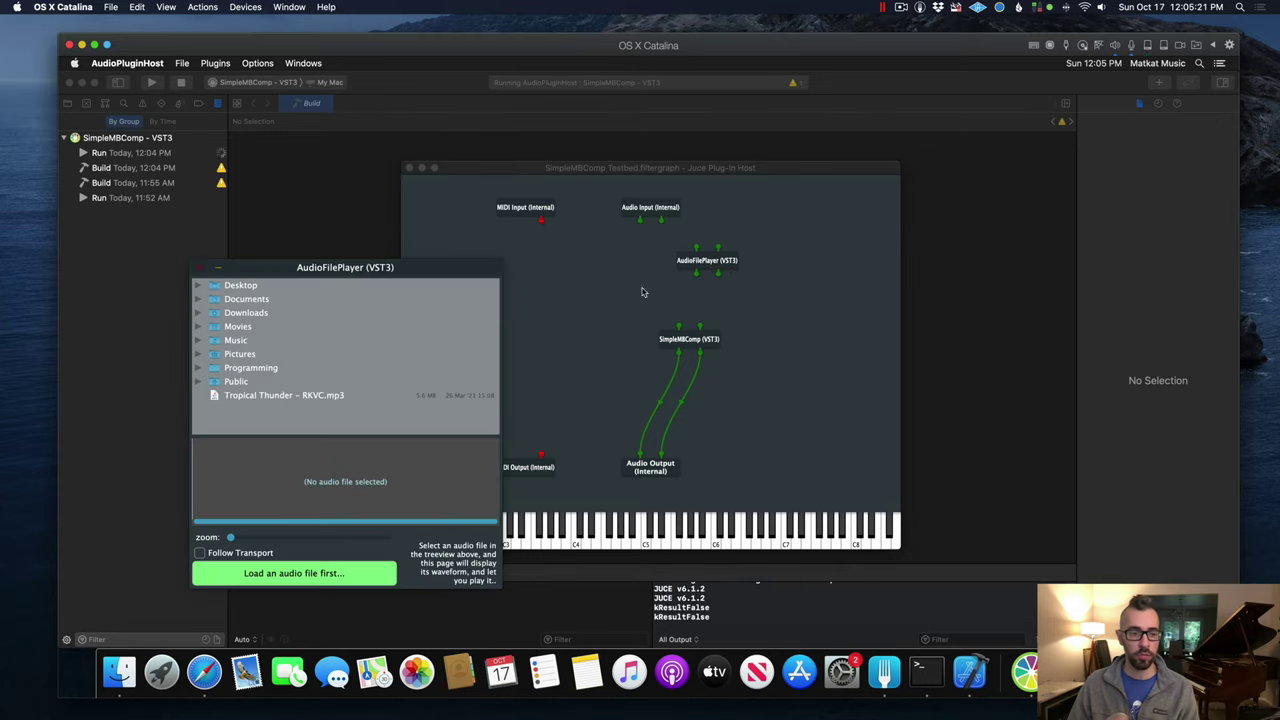
Step: Connect both AudioFilePlayer outputs to the two inputs of SimpleMBComp in the filter graph
left_click_drag(401, 269, 369, 229)
left_click_drag(696, 274, 679, 325)
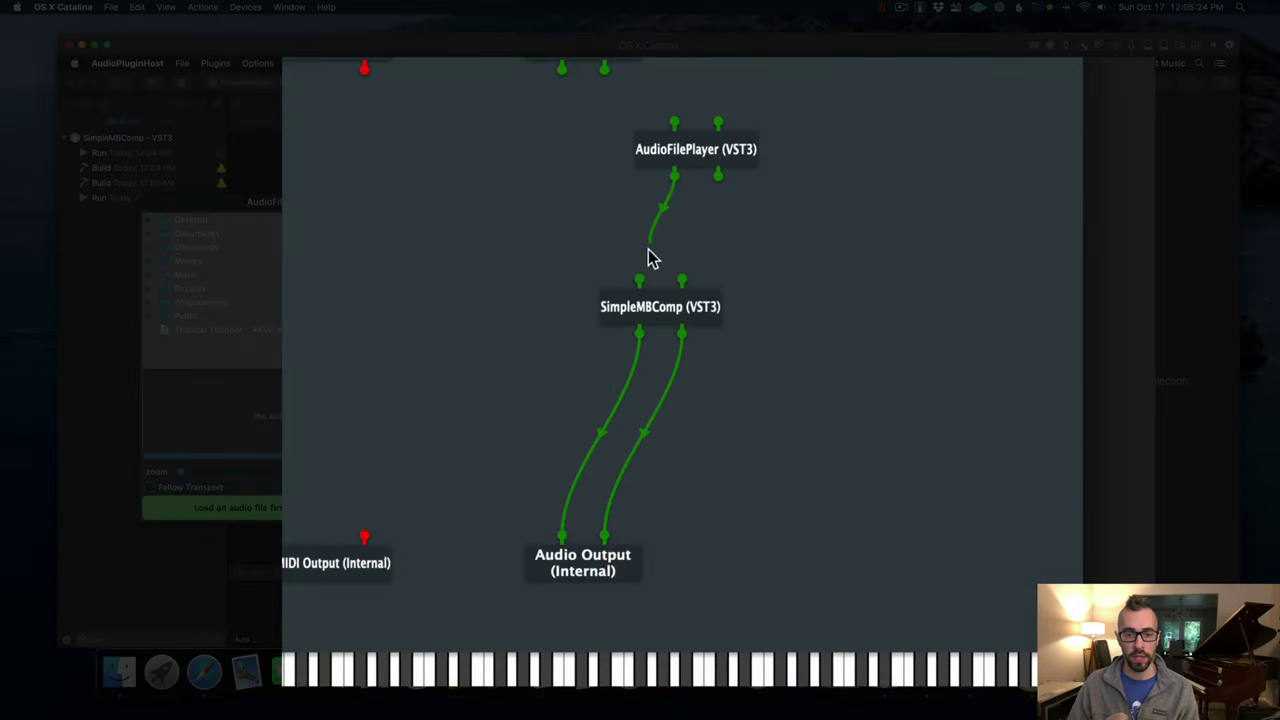
left_click_drag(718, 176, 682, 280)
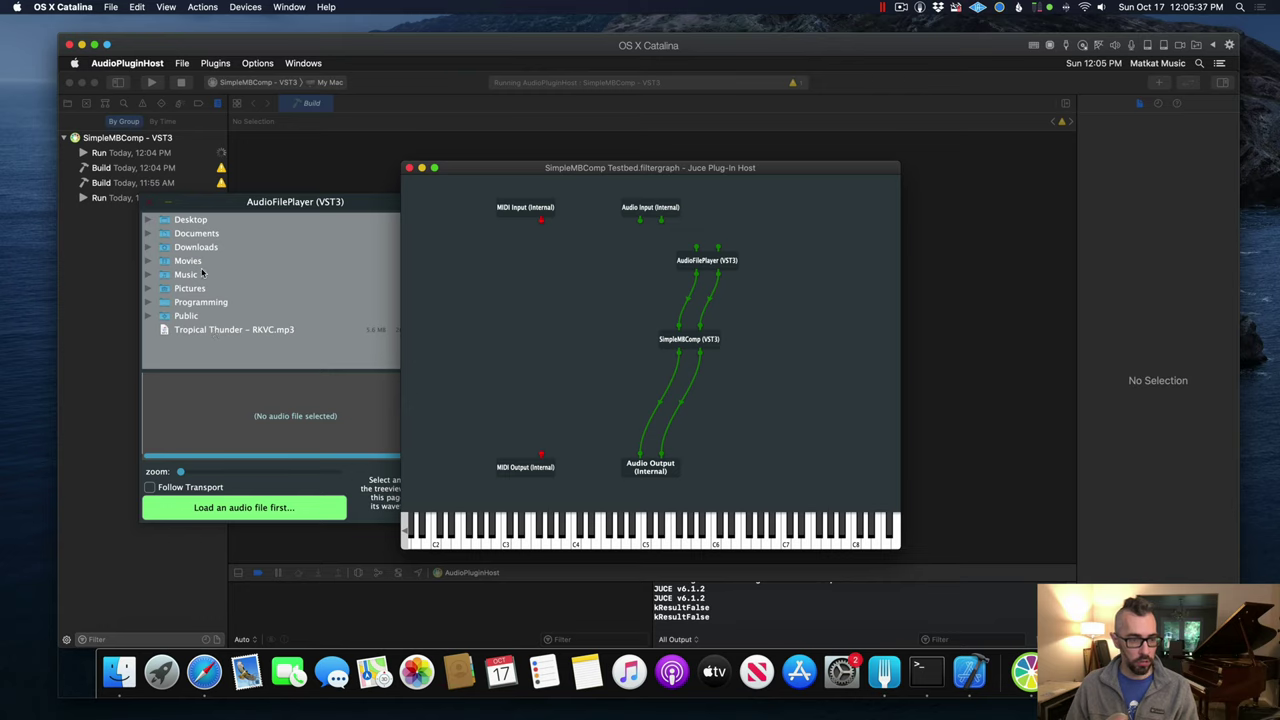
Step: Load Tropical Thunder - RKVC.mp3 into AudioFilePlayer and test its playback by starting and stopping it
left_click(216, 330)
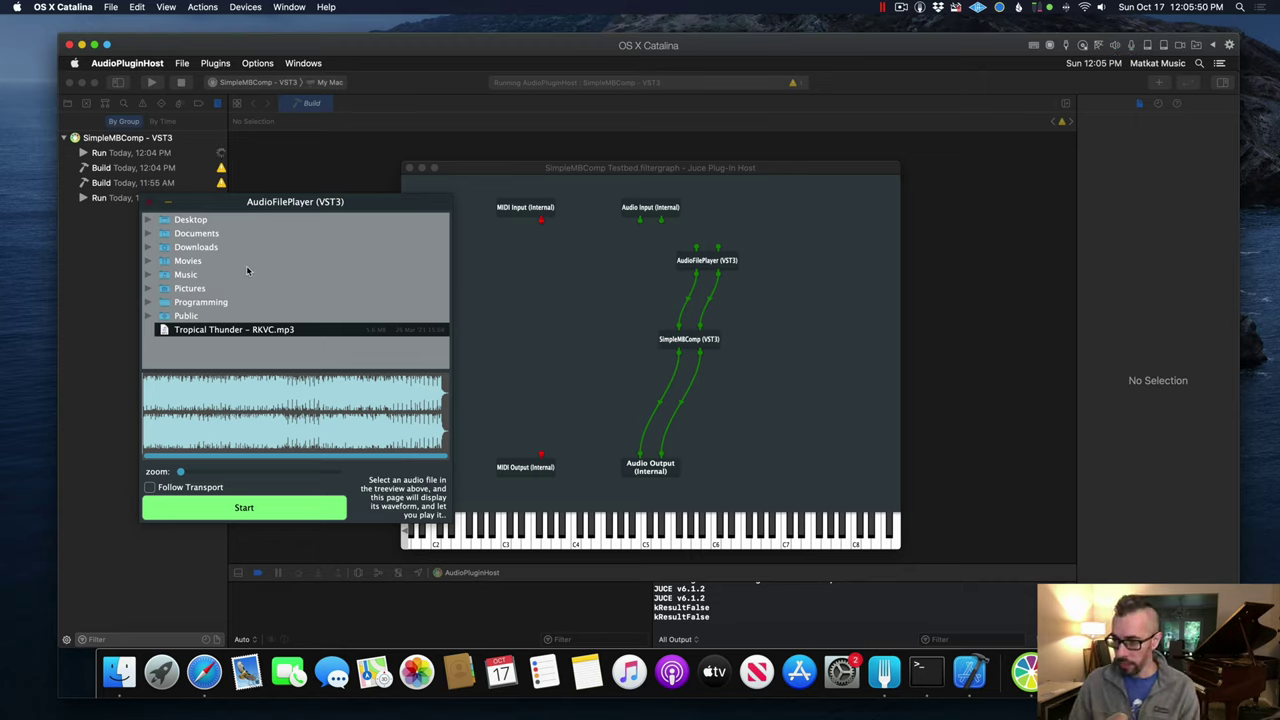
left_click(279, 512)
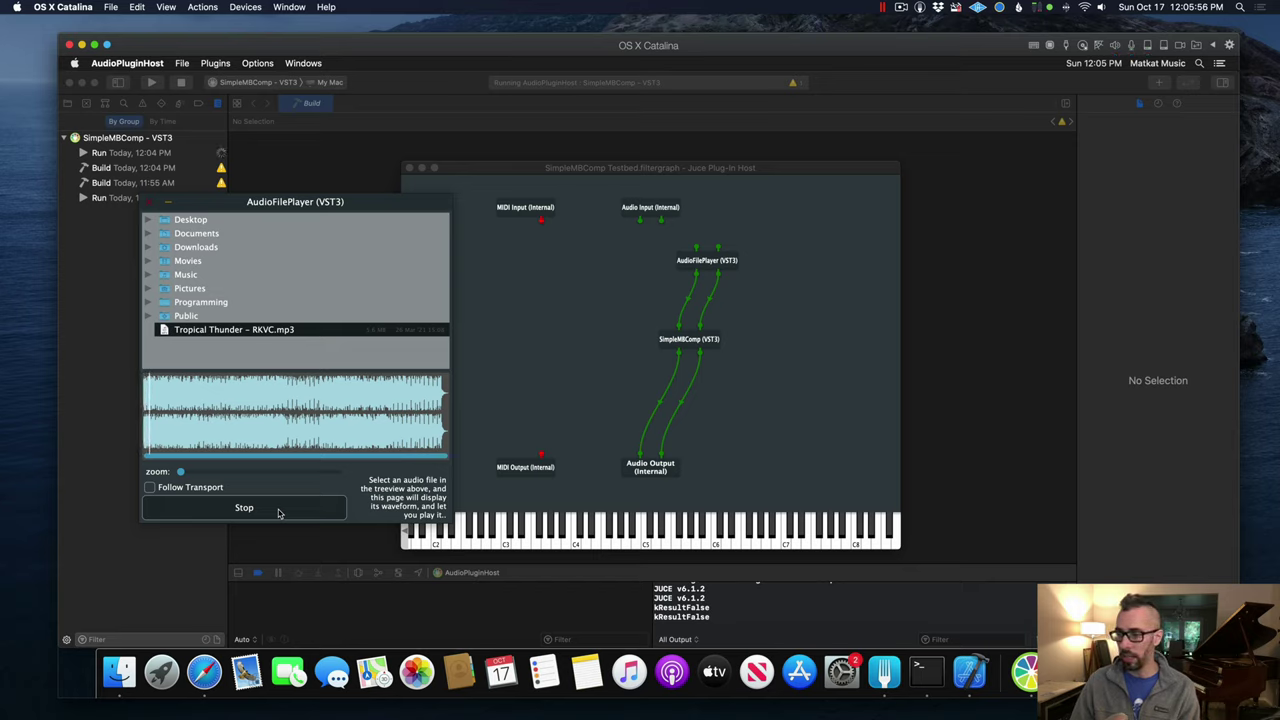
left_click(279, 509)
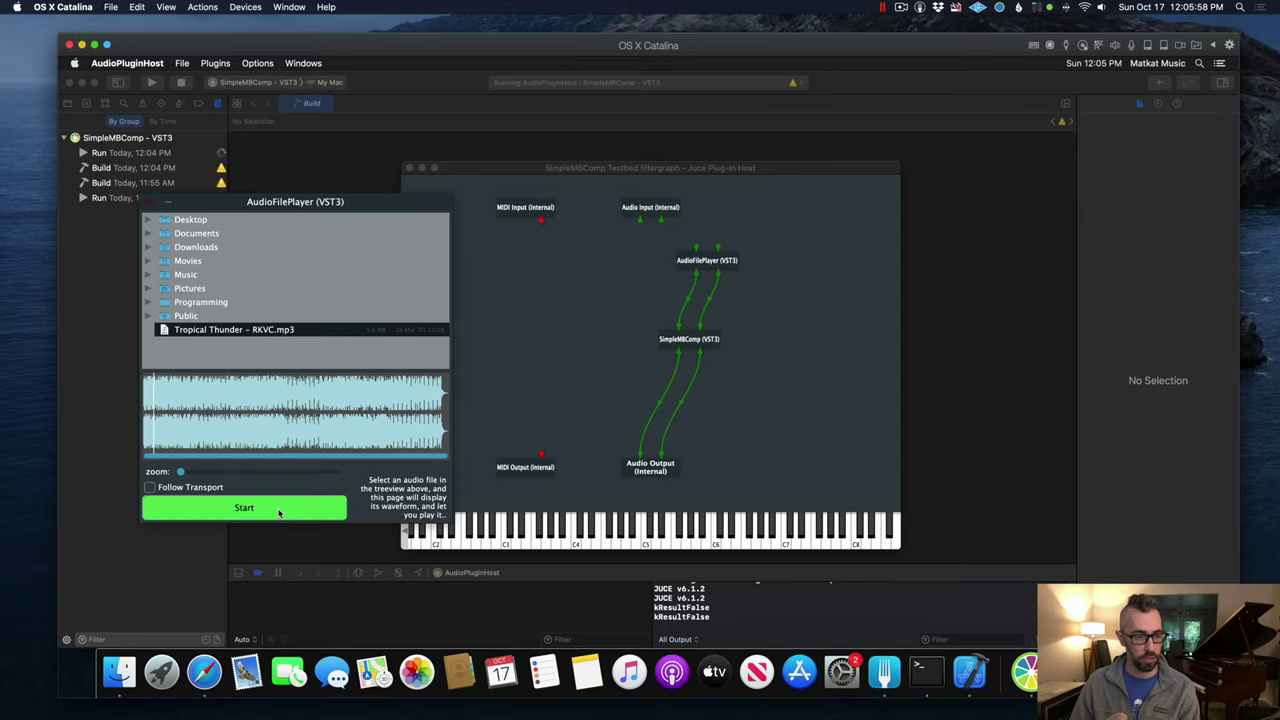
Step: Quit the plug-in host, rerun the SimpleMBComp - VST3 scheme from Xcode and start playback in the reloaded AudioFilePlayer
left_click(574, 306)
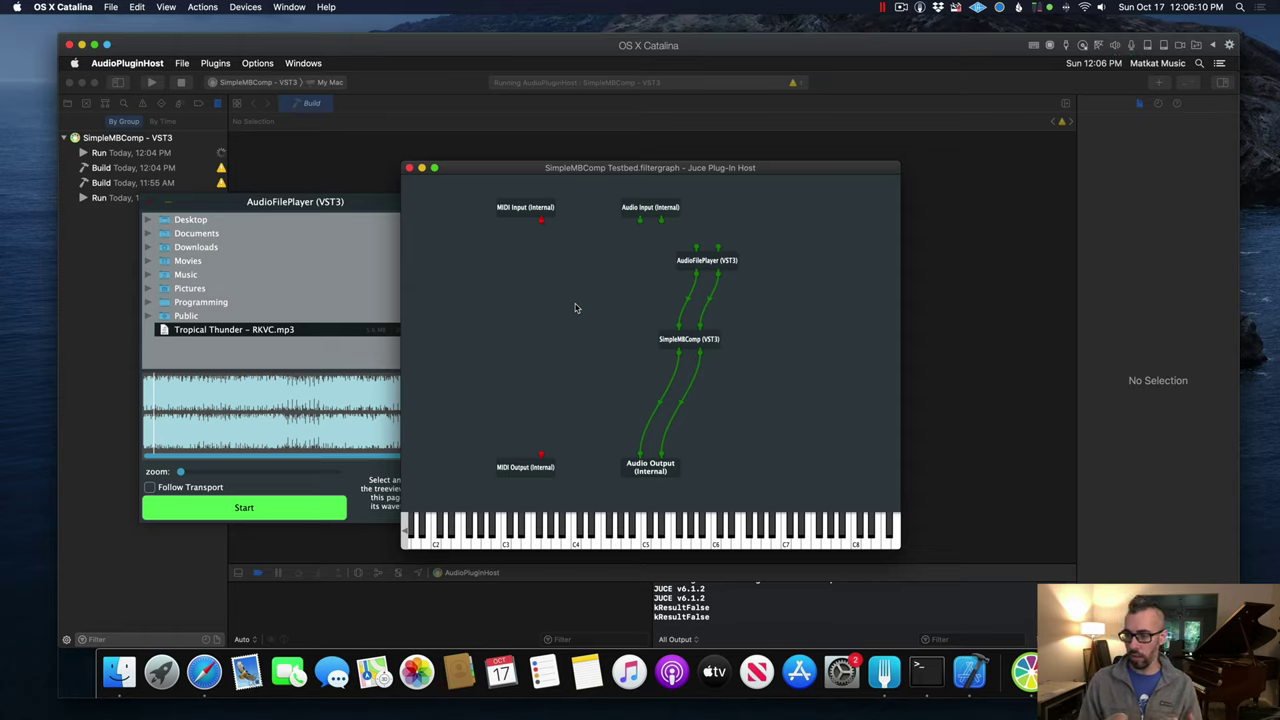
left_click_drag(339, 206, 336, 211)
left_click(450, 192)
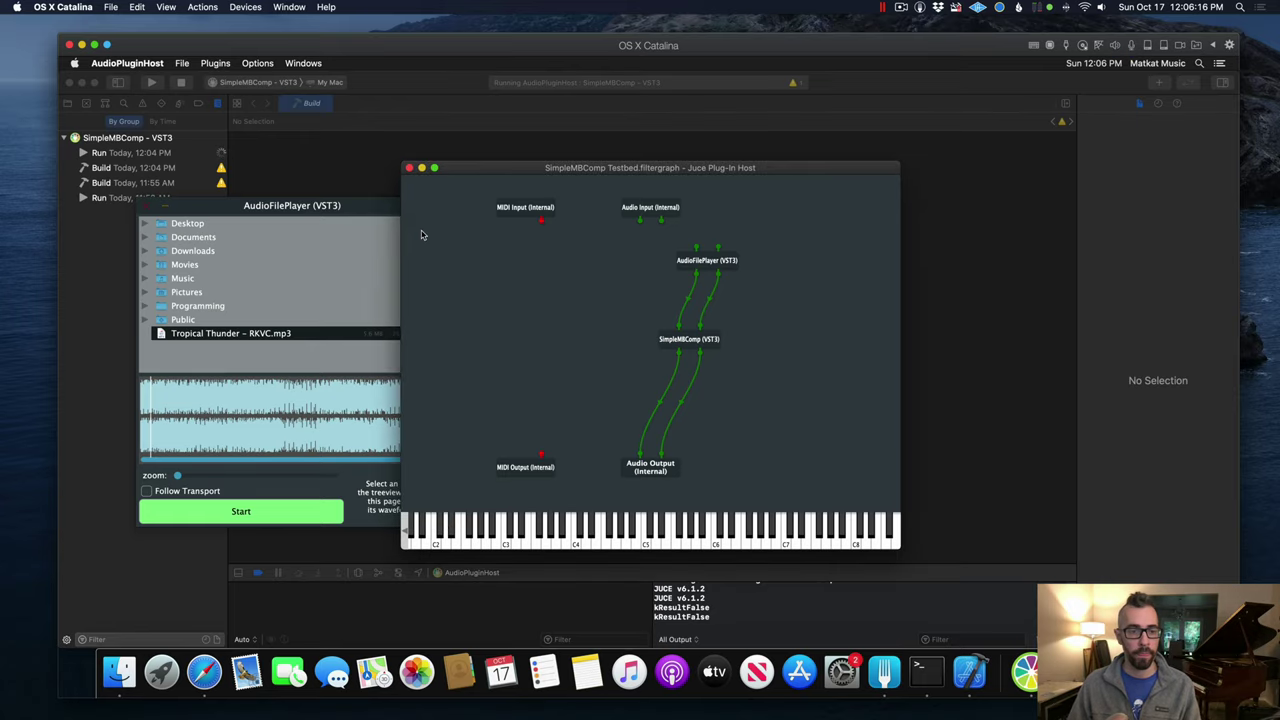
key("super+q")
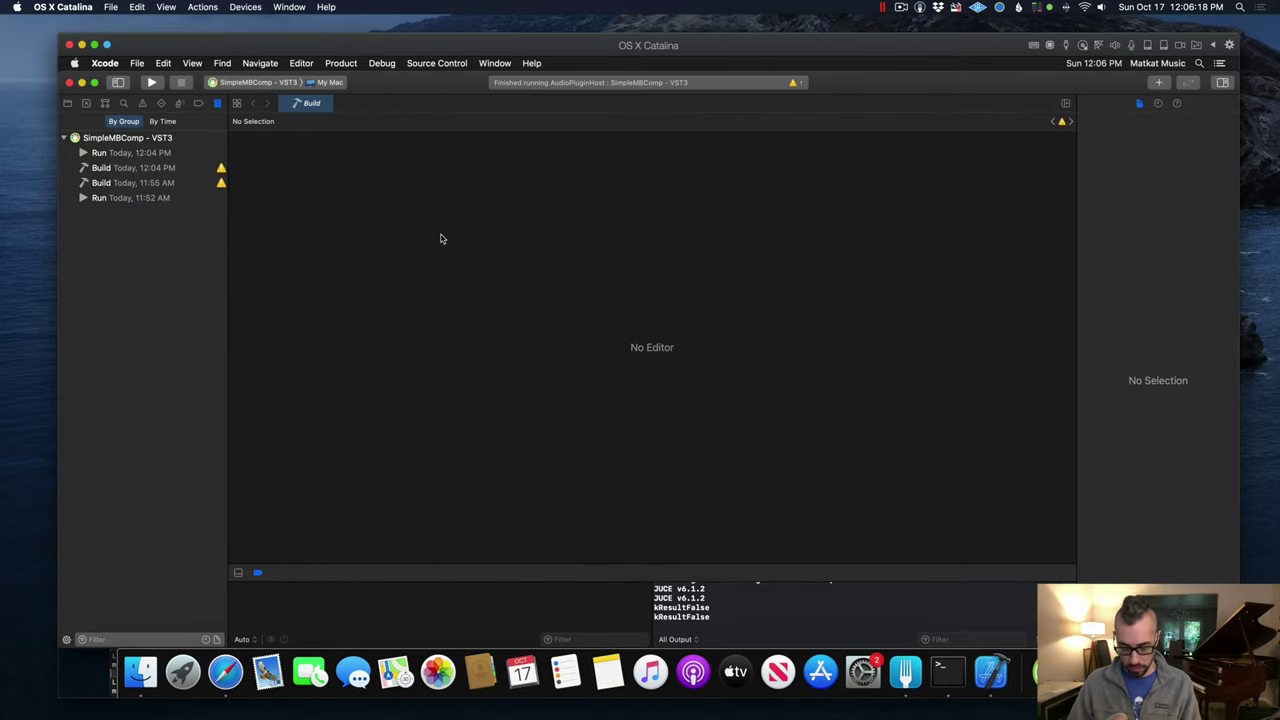
key("super+r")
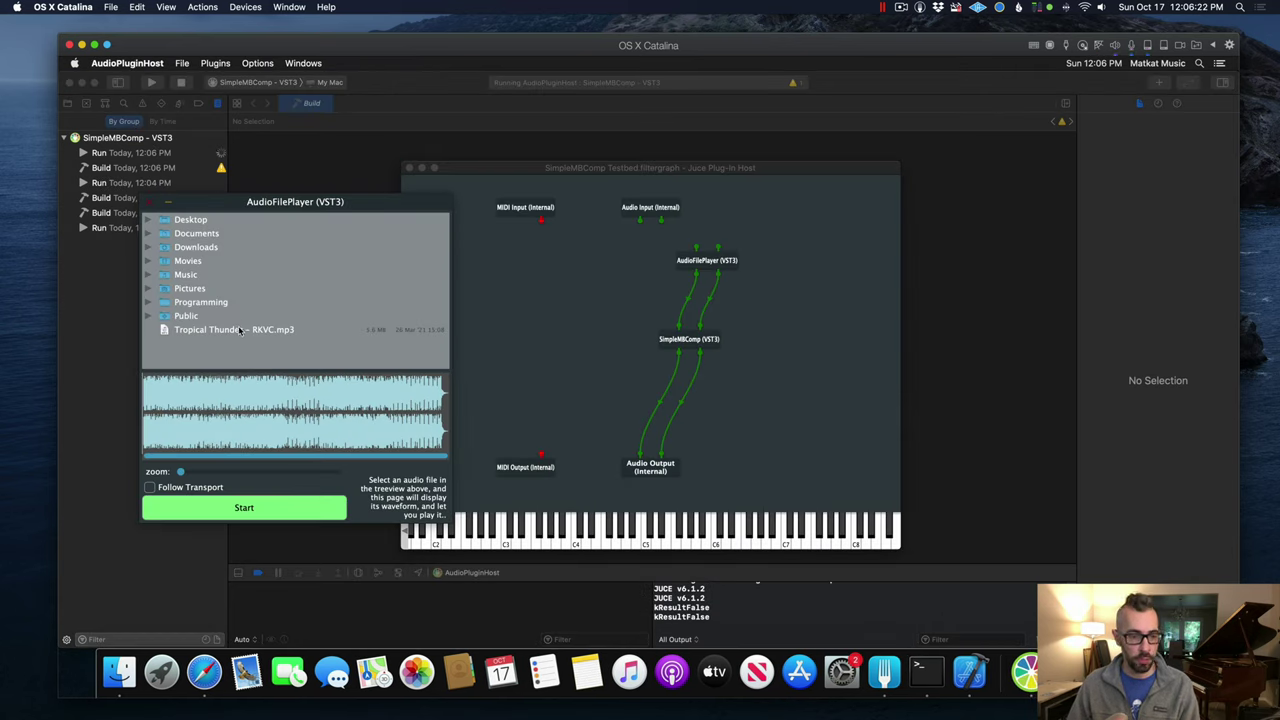
left_click(240, 508)
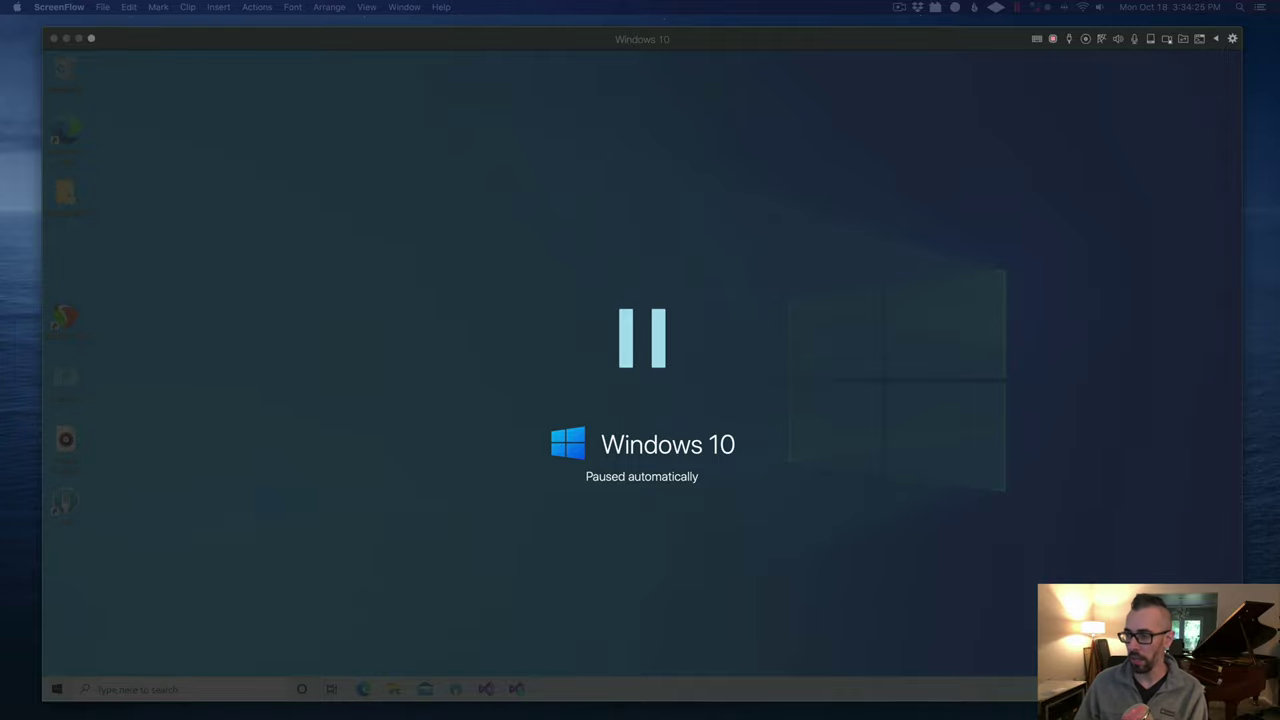
Step: Resume the Windows 10 virtual machine and search the web for "visual studio community" in Microsoft Edge
left_click(700, 46)
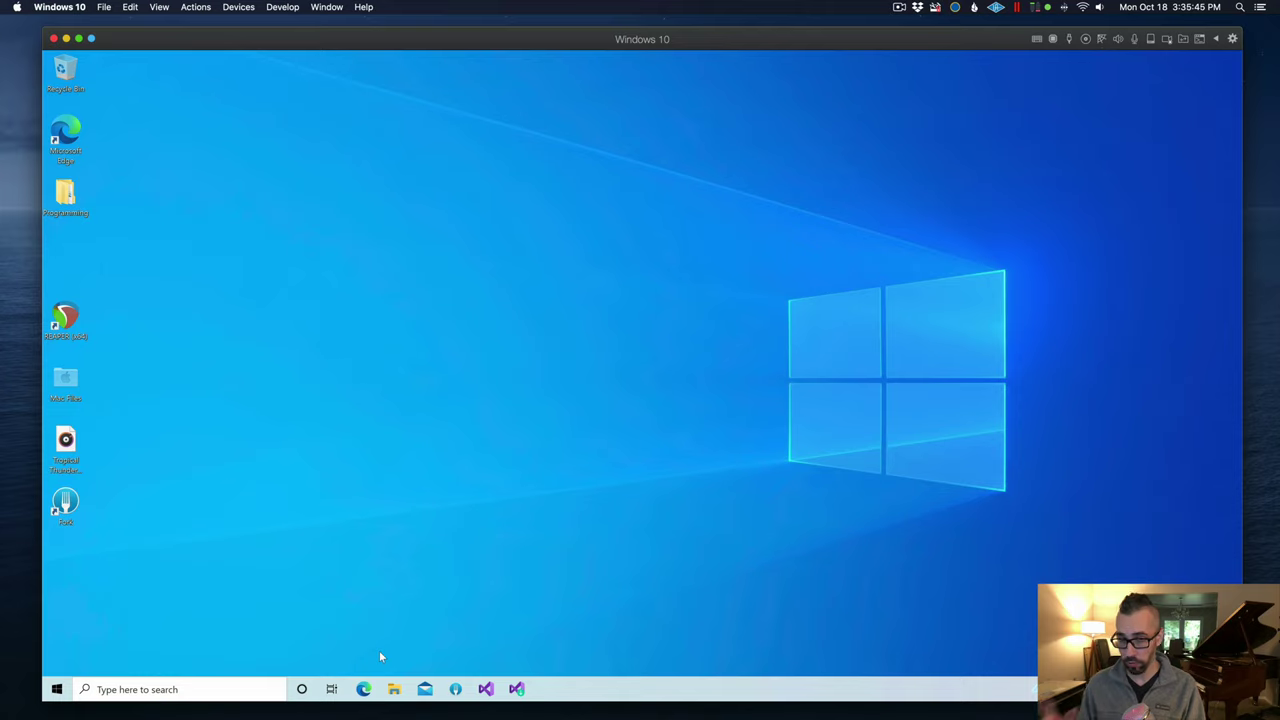
left_click(363, 689)
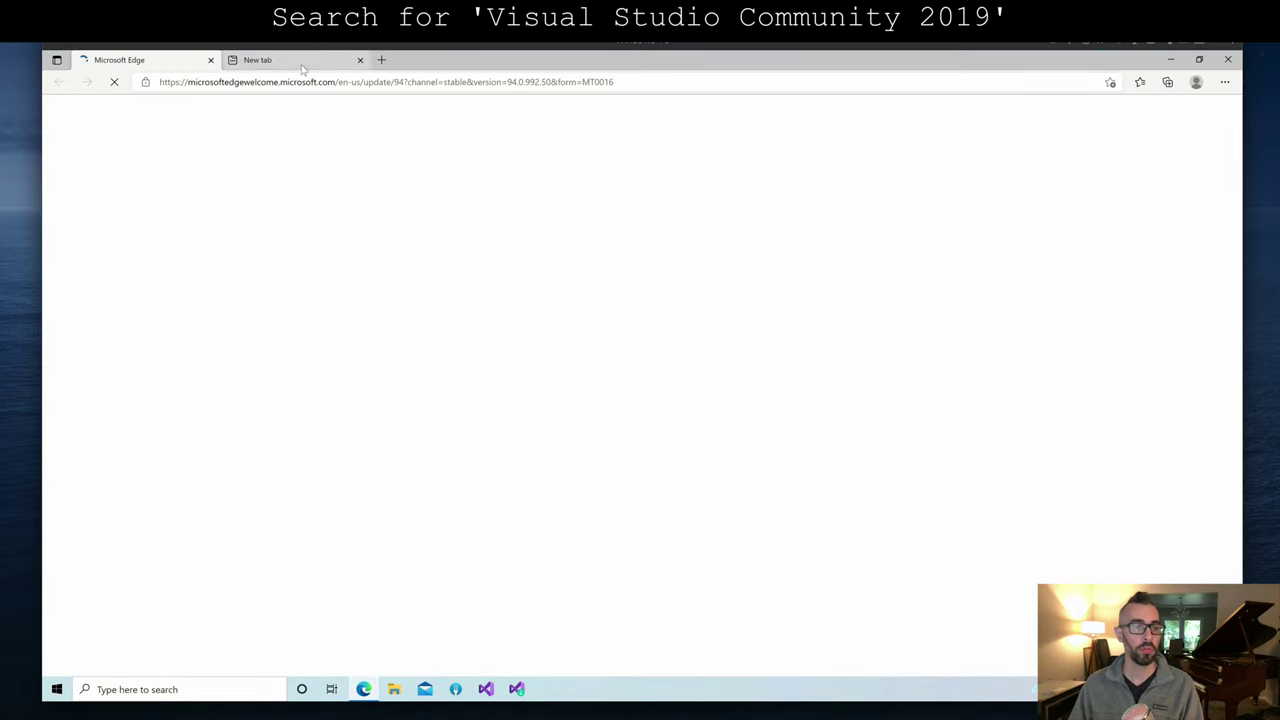
left_click(285, 84)
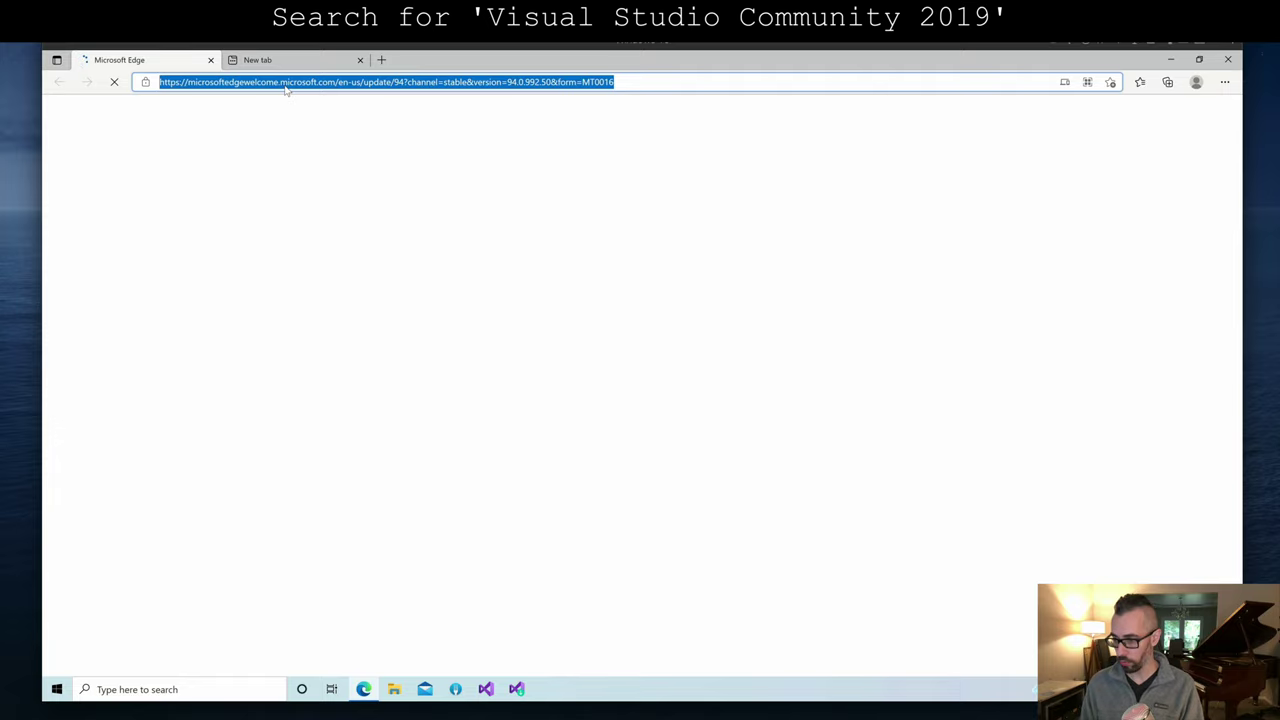
type("visual studio comm")
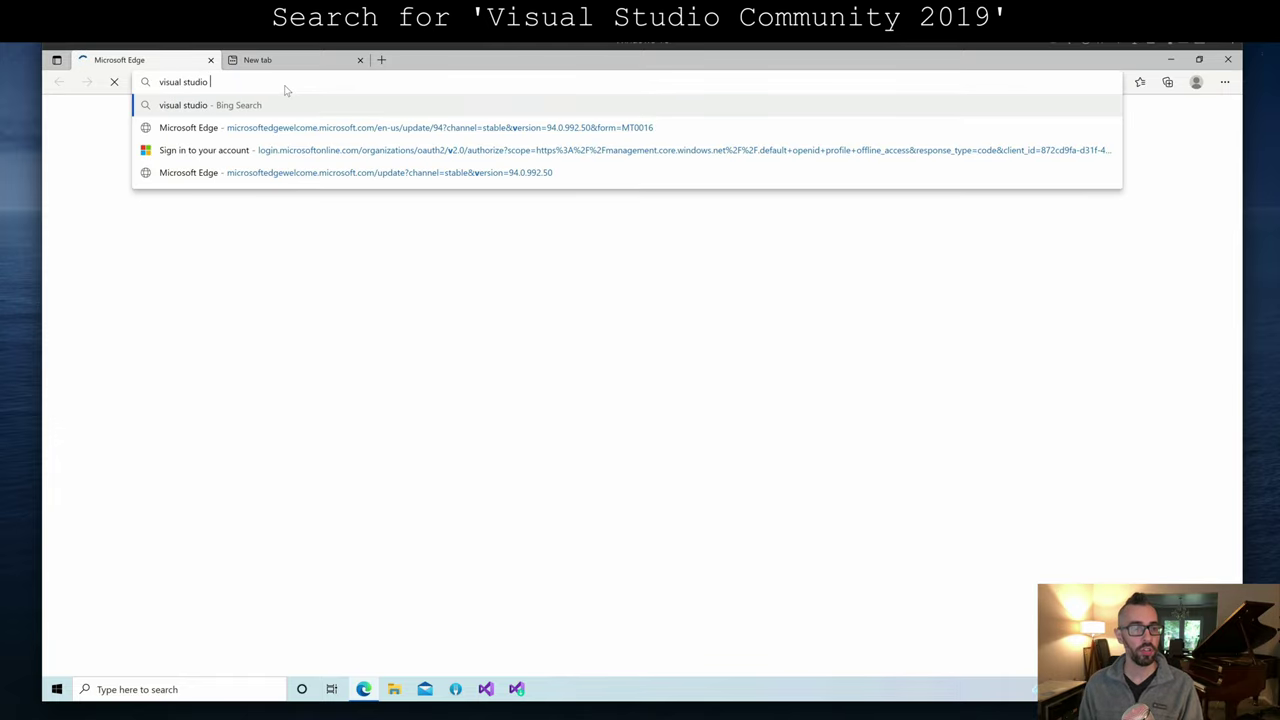
type("unity")
key("Return")
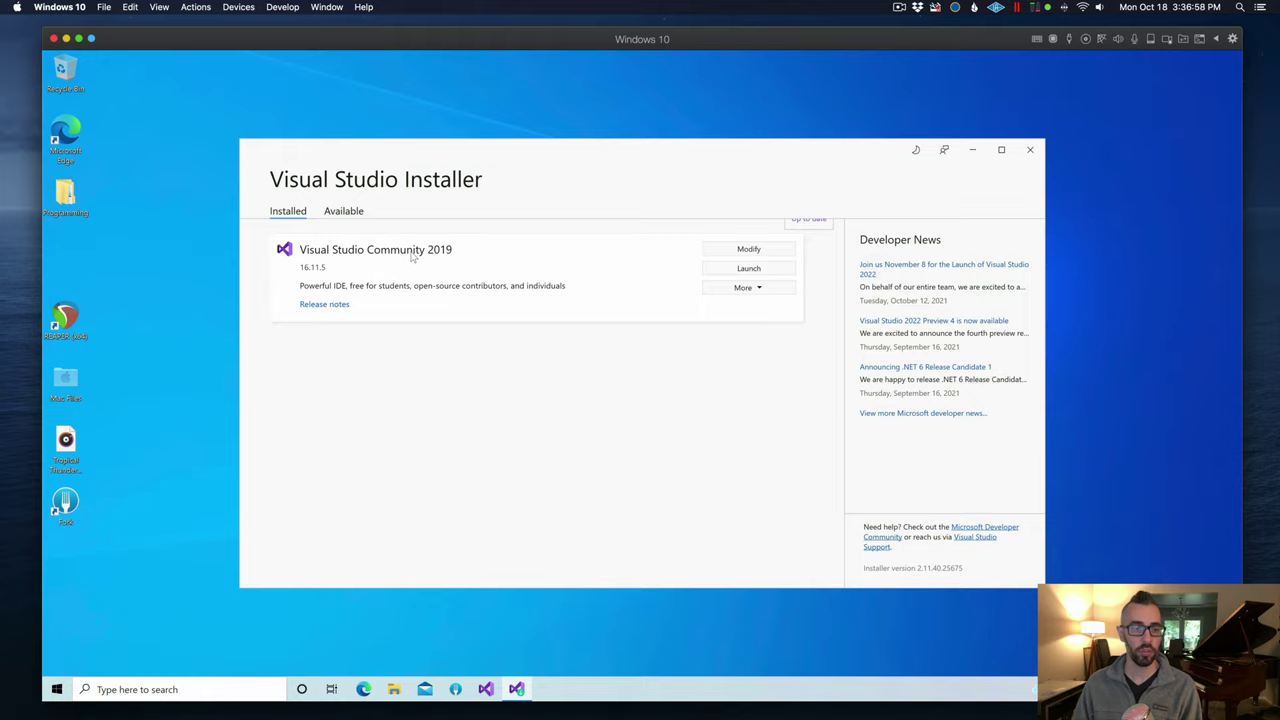
Step: Modify the Visual Studio Community 2019 installation by reselecting the Desktop development with C++ workload and review its optional components
left_click(738, 252)
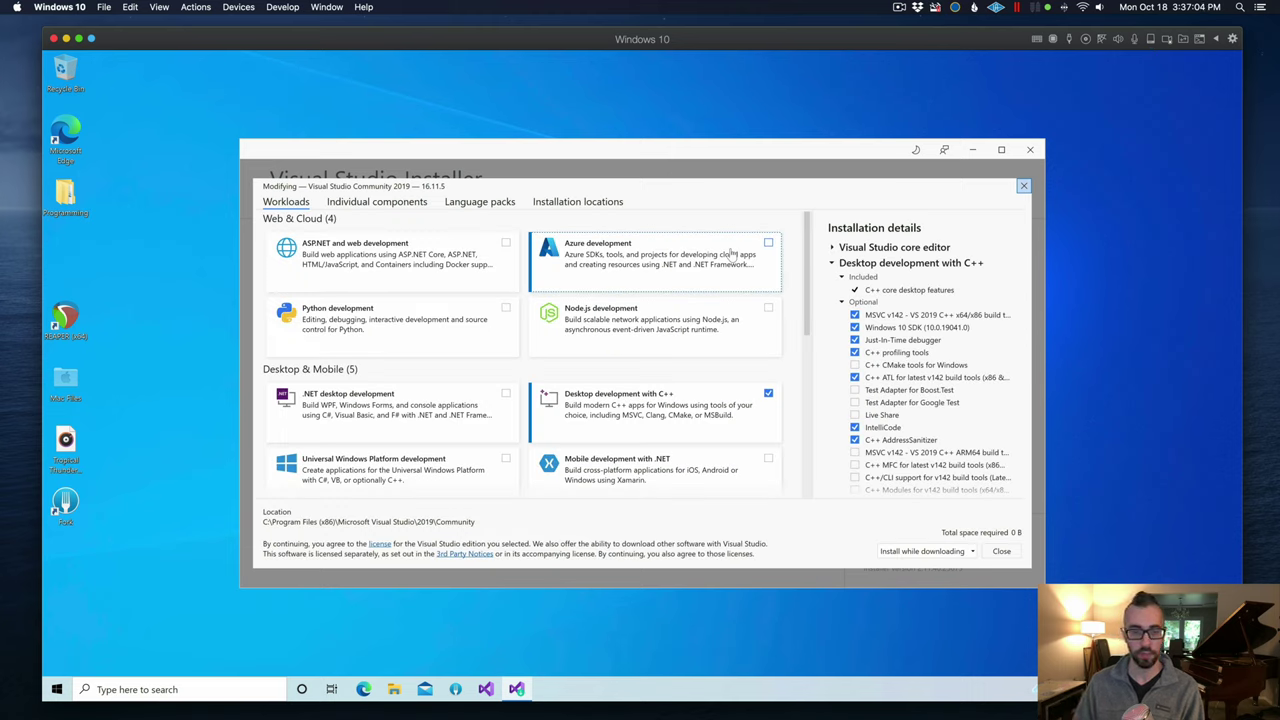
left_click(660, 398)
left_click(662, 398)
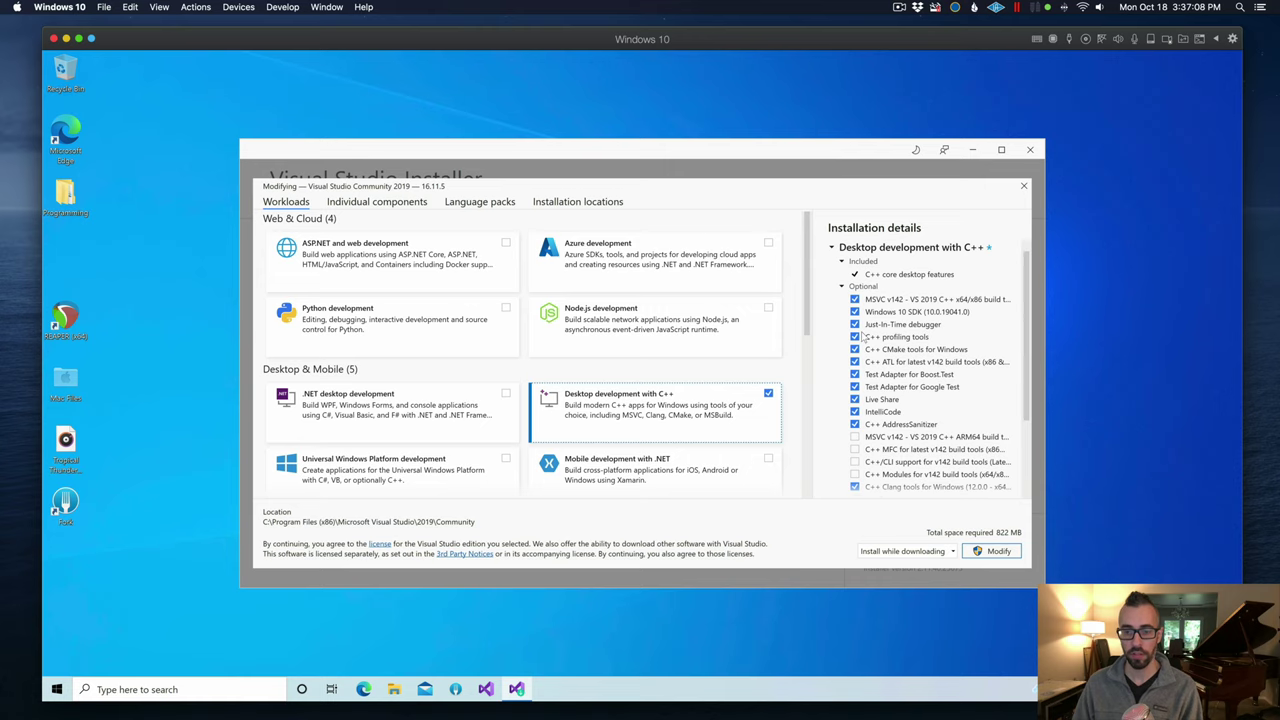
scroll(900, 380, "down", 2)
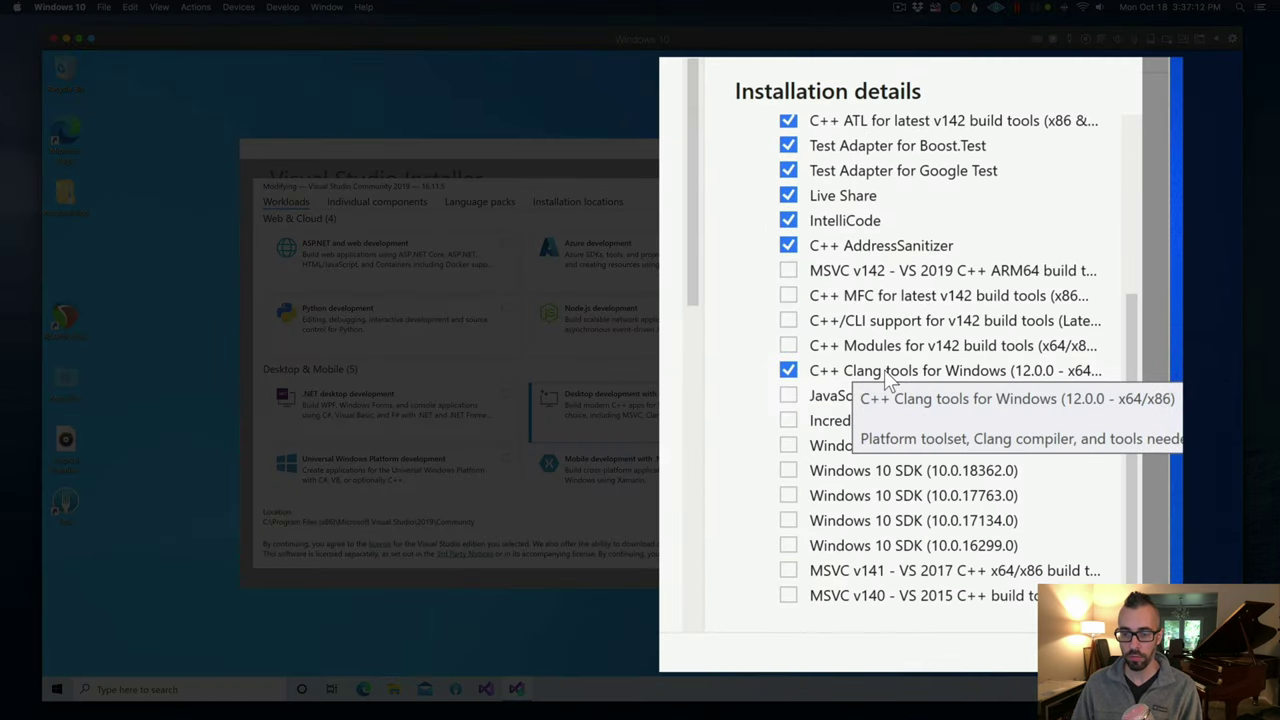
scroll(888, 378, "up", 3)
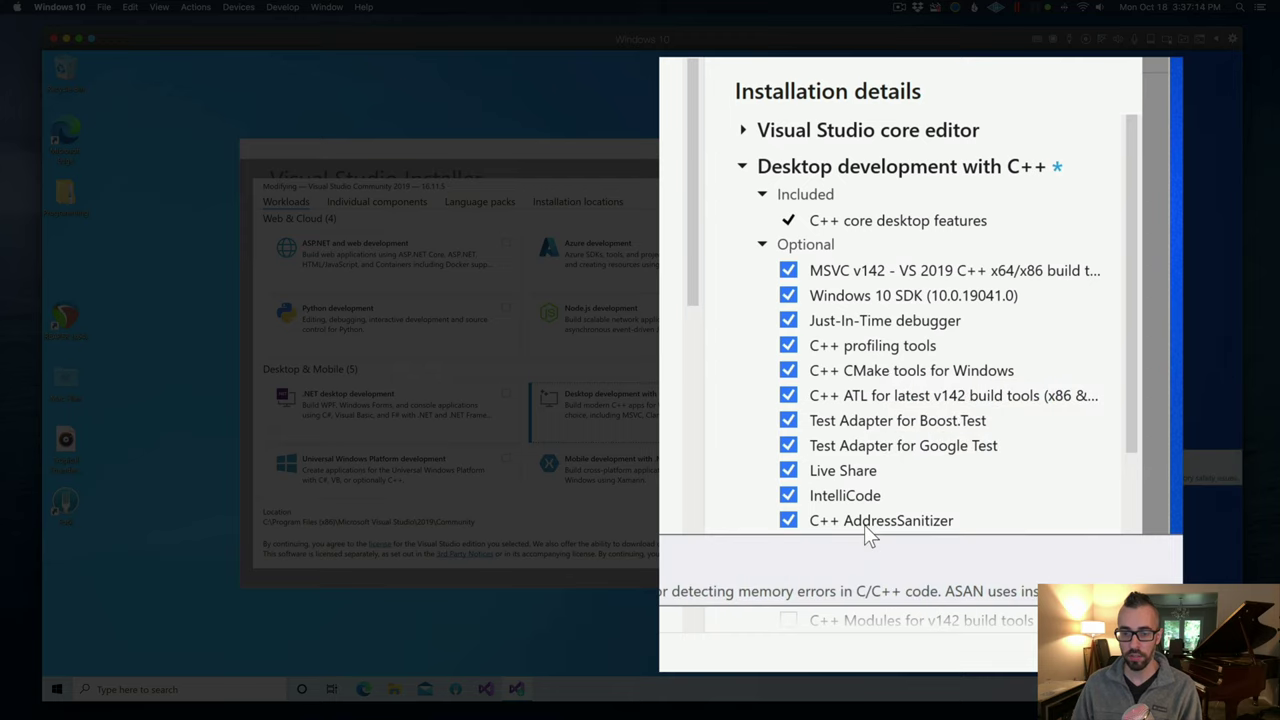
Step: Exclude Live Share, Test Adapter for Google Test, Test Adapter for Boost.Test and C++ CMake tools for Windows from the workload's optional components
left_click(832, 474)
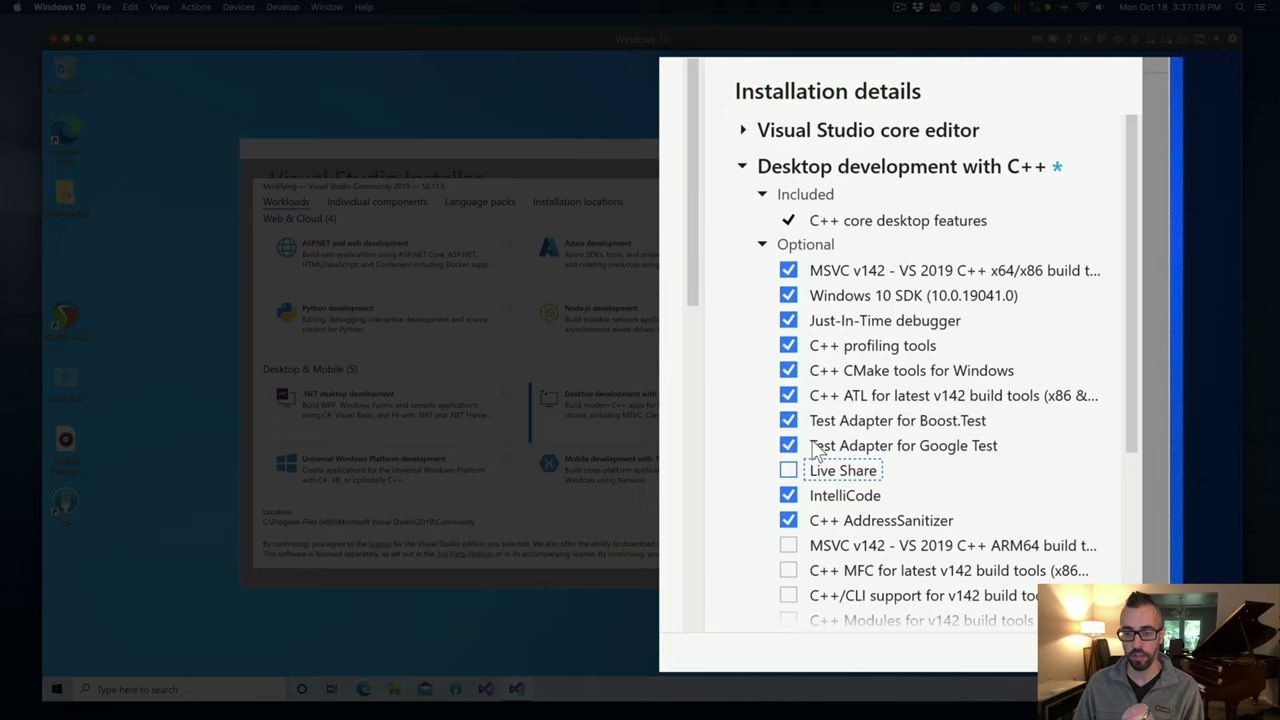
left_click(815, 448)
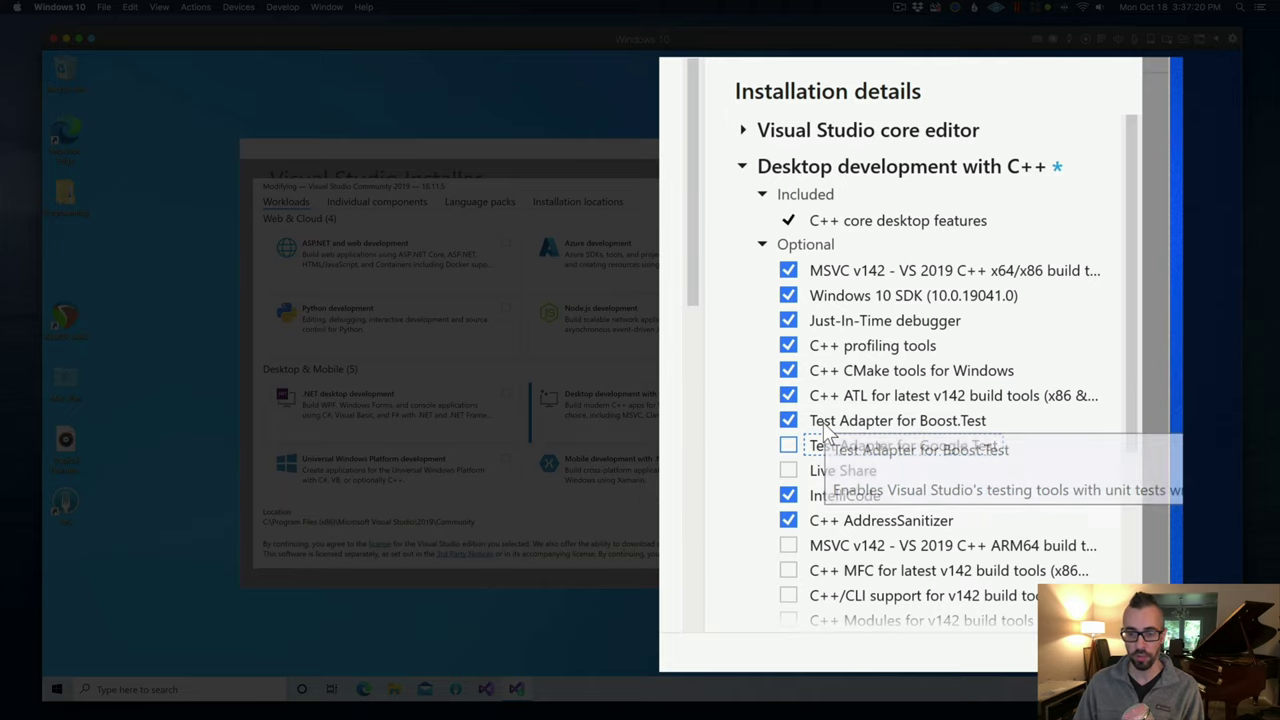
left_click(826, 430)
left_click(826, 428)
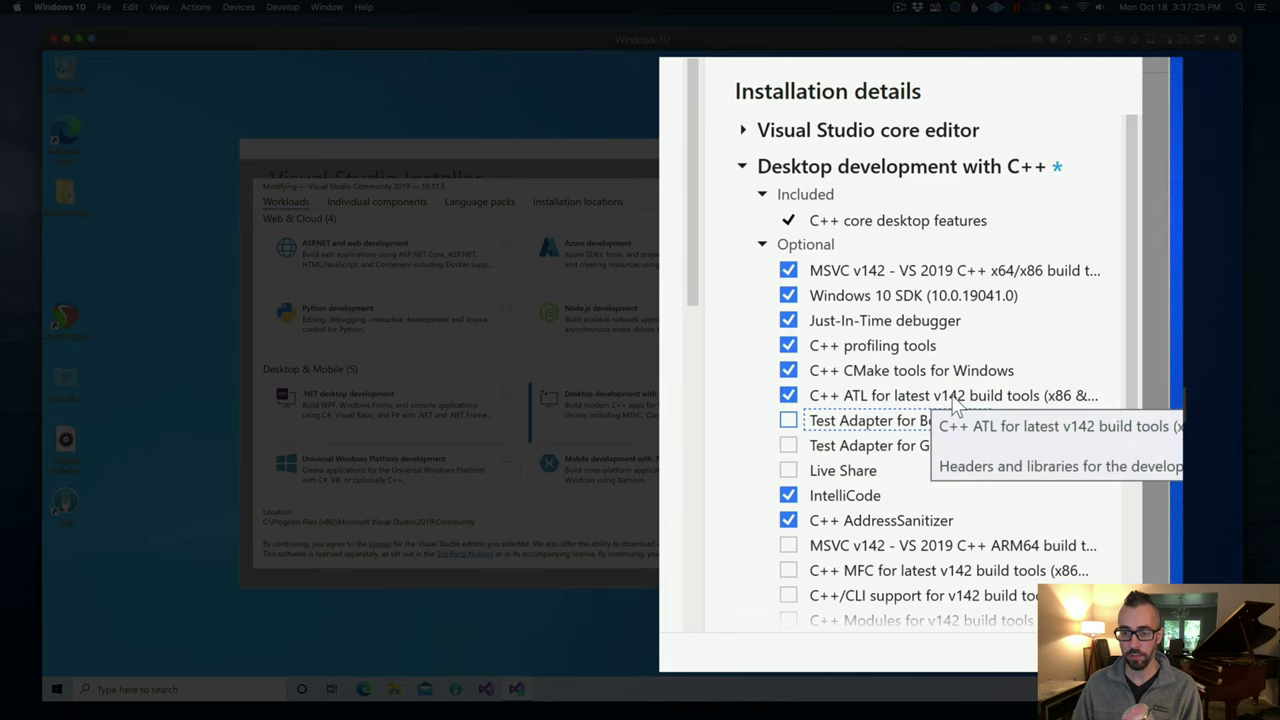
left_click(876, 372)
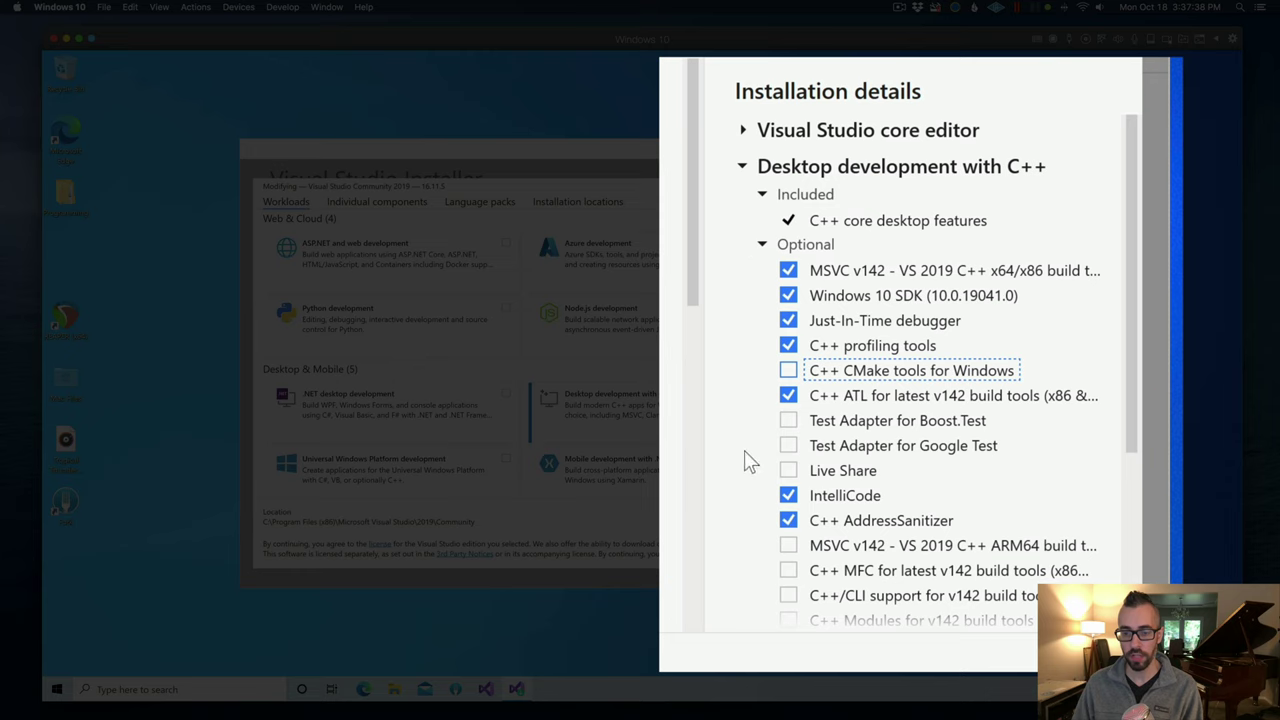
scroll(1133, 330, "down", 5)
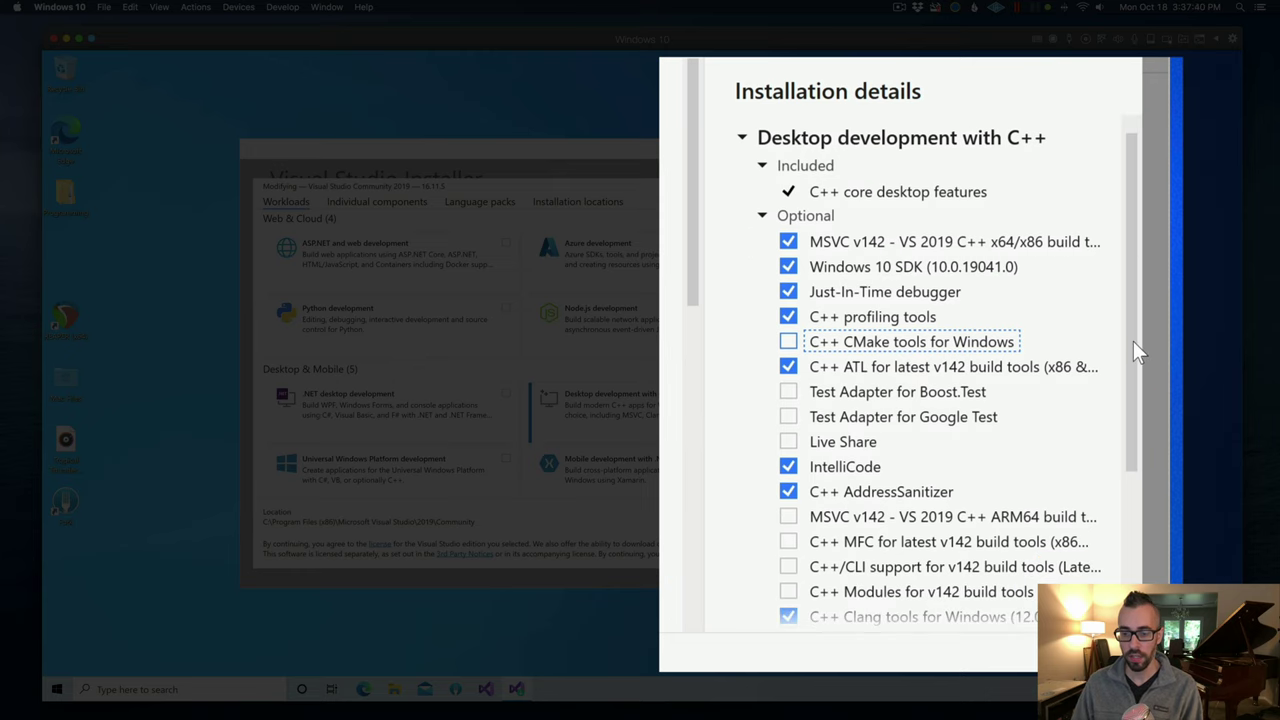
scroll(1140, 465, "up", 5)
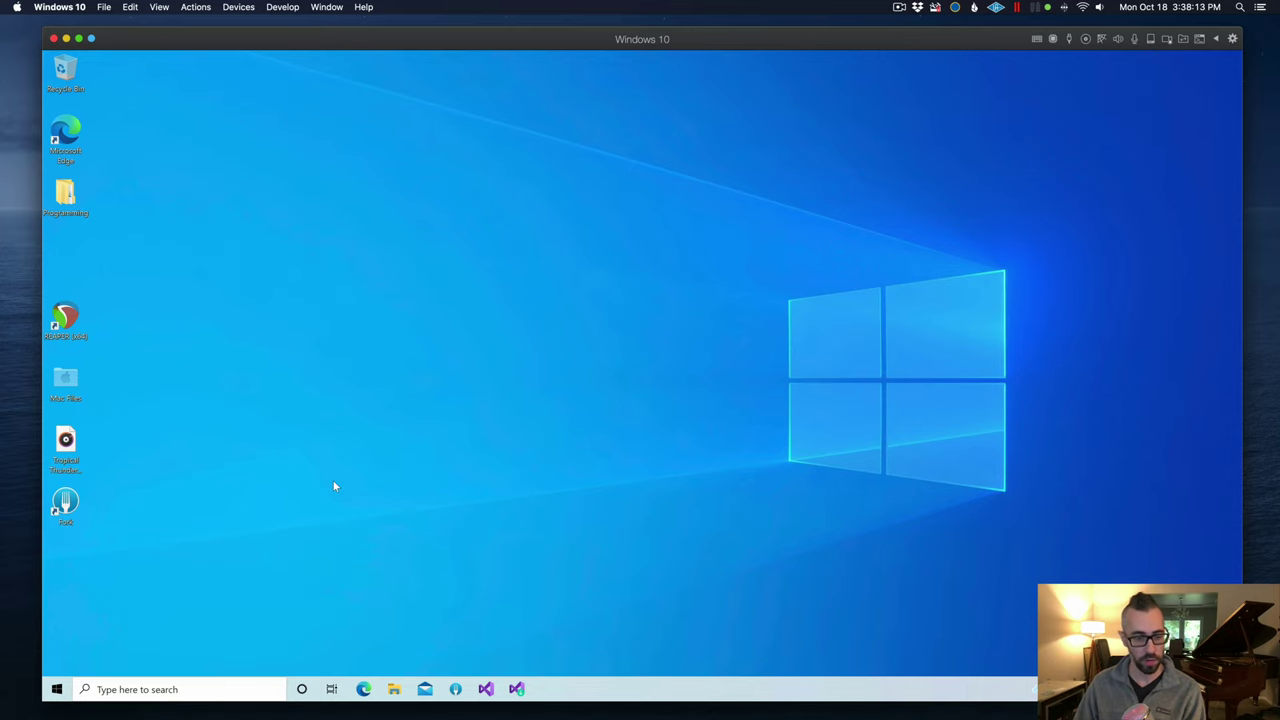
Step: Visit fork.dev in Microsoft Edge, look up the Windows download of Fork and close the page
left_click(365, 689)
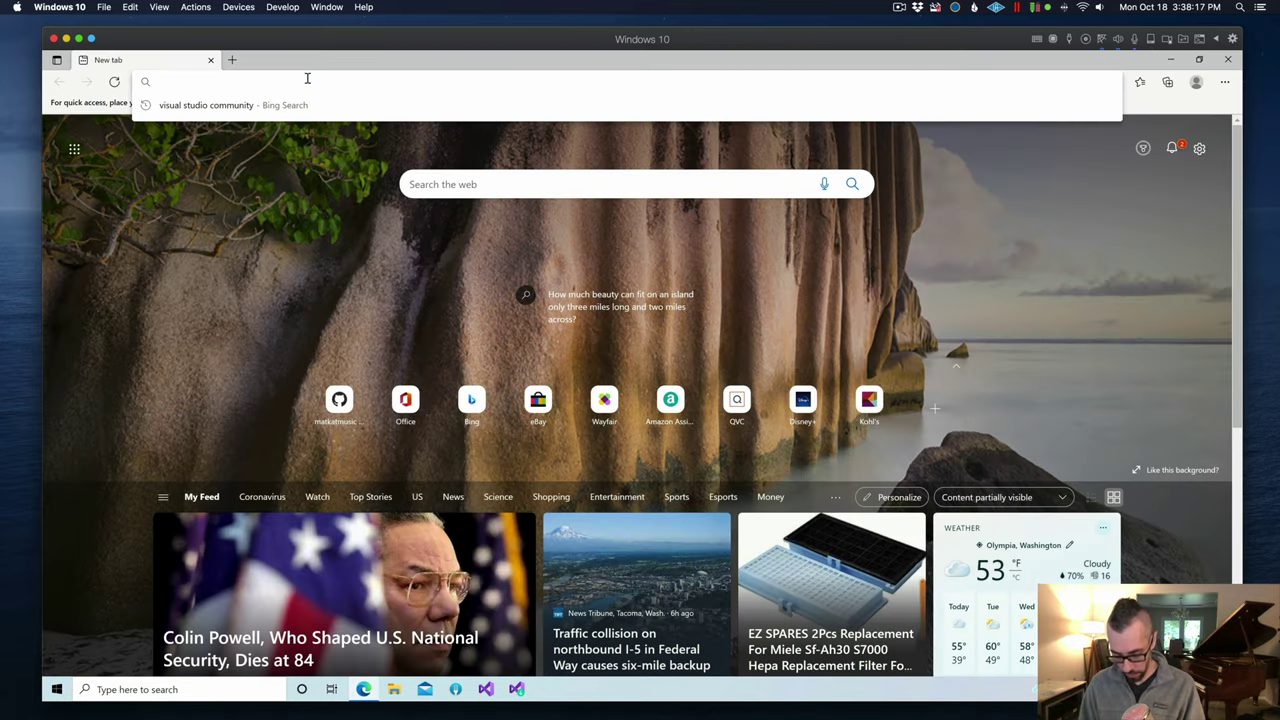
type("fork.dev")
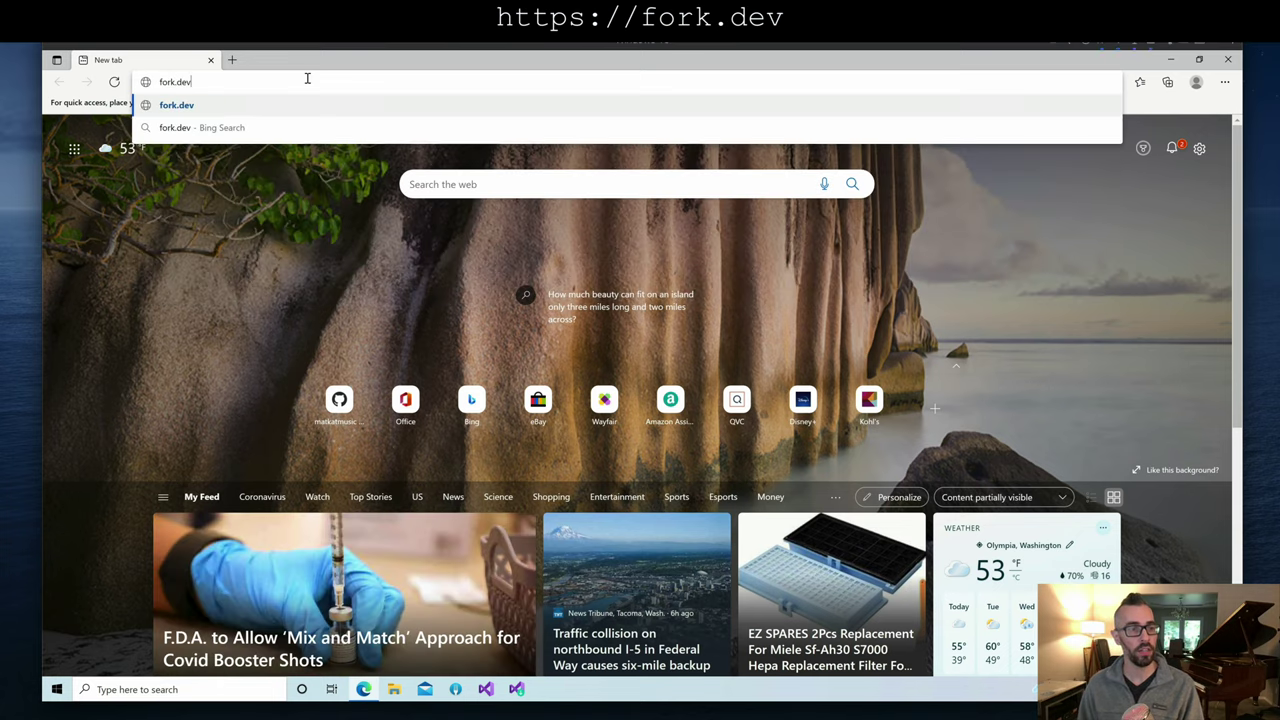
key("Return")
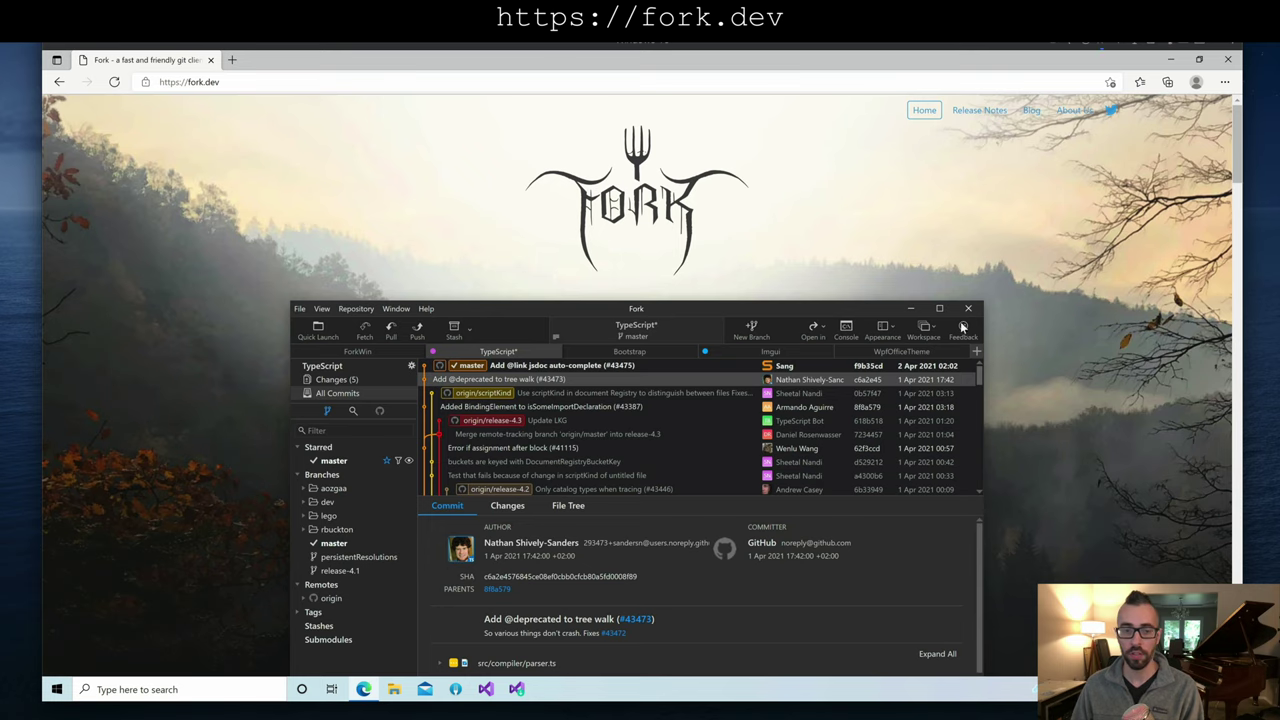
scroll(754, 270, "down", 4)
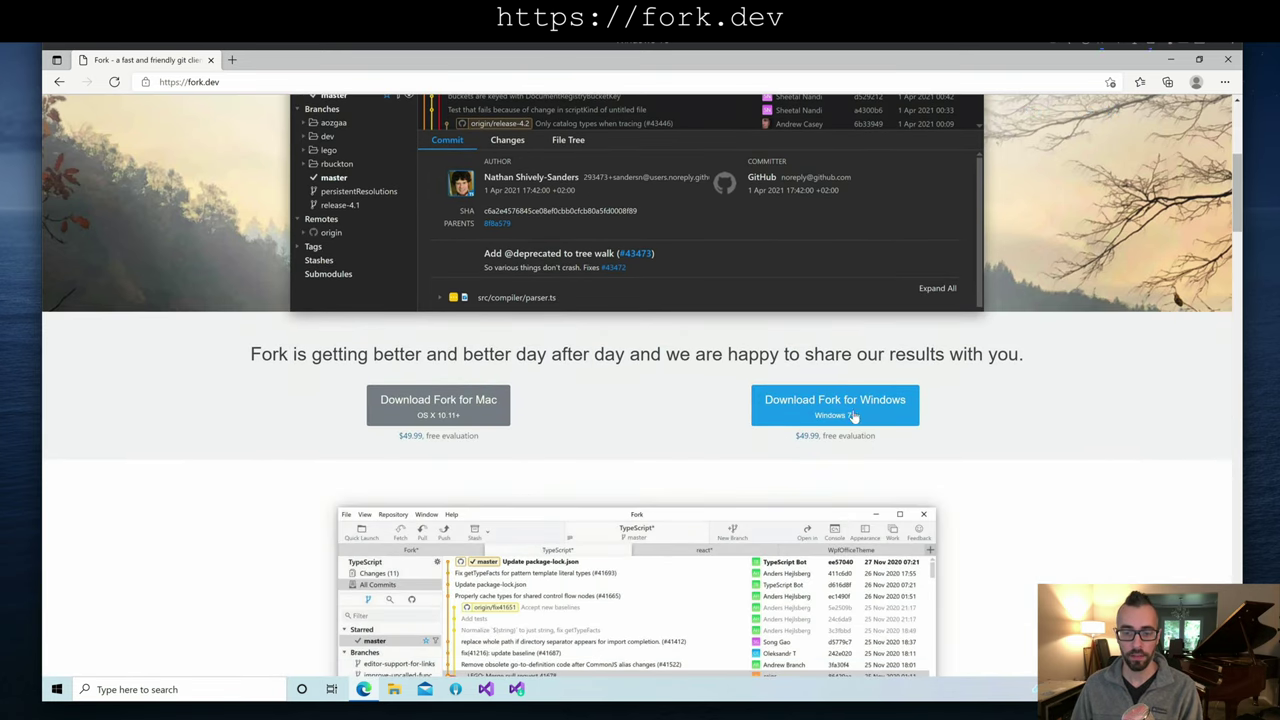
scroll(923, 270, "up", 4)
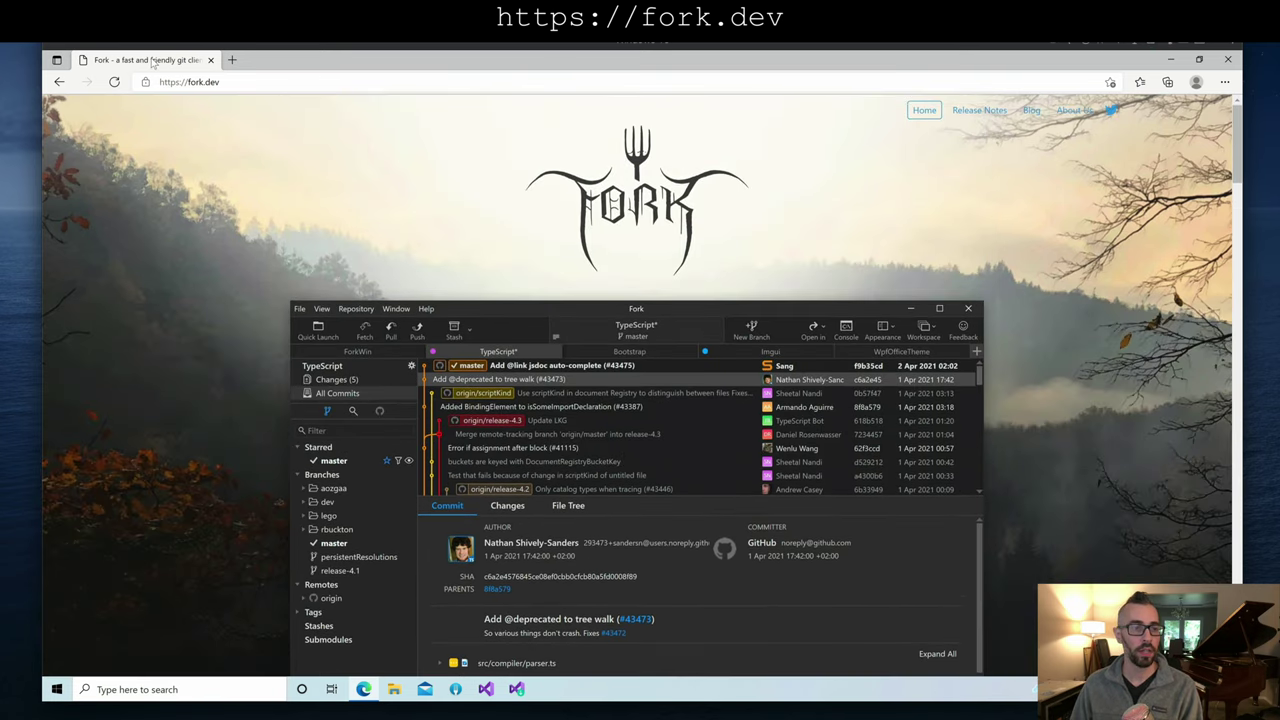
left_click(211, 60)
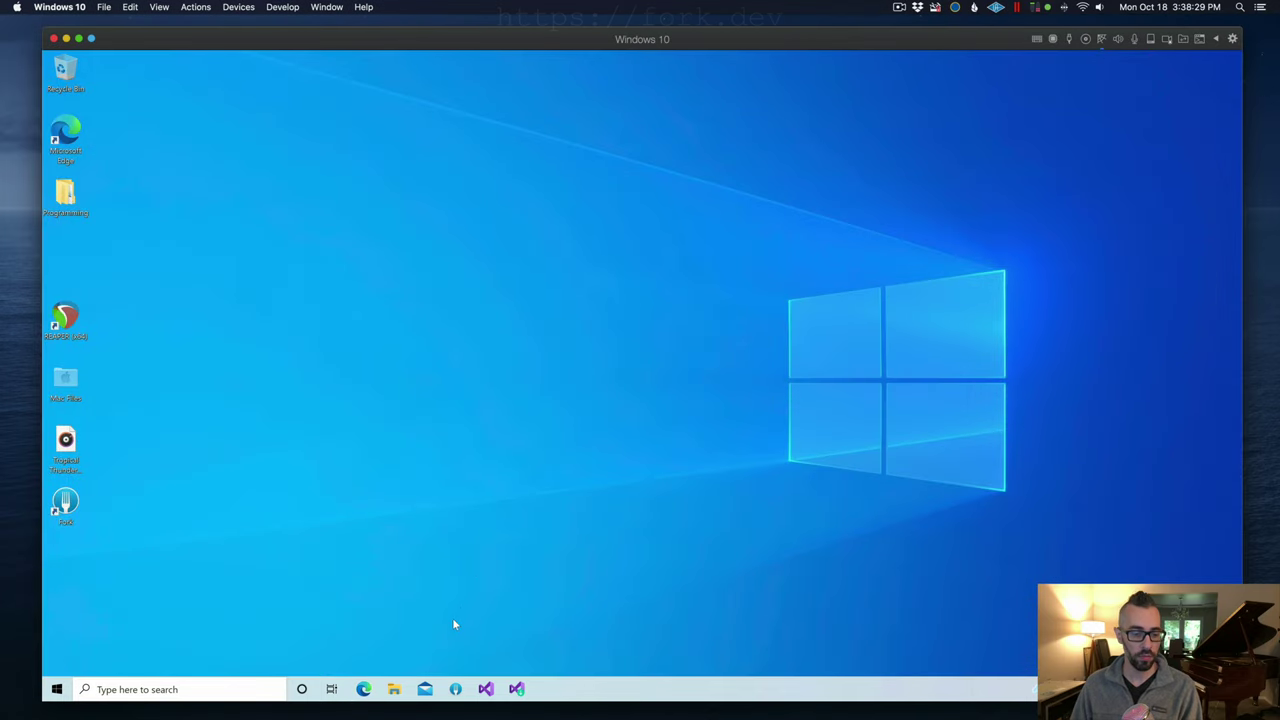
Step: Launch Fork and set its default clone folder to the Programming folder on the Desktop in the preferences
left_click(456, 690)
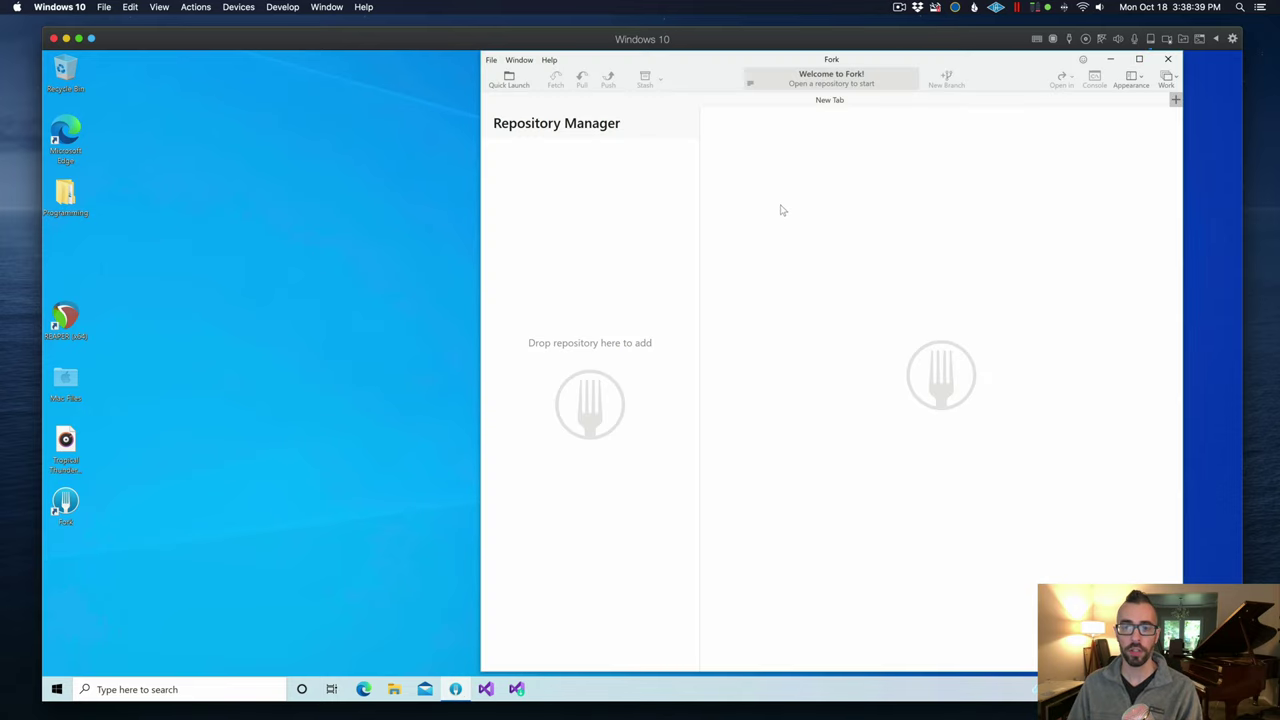
left_click(490, 62)
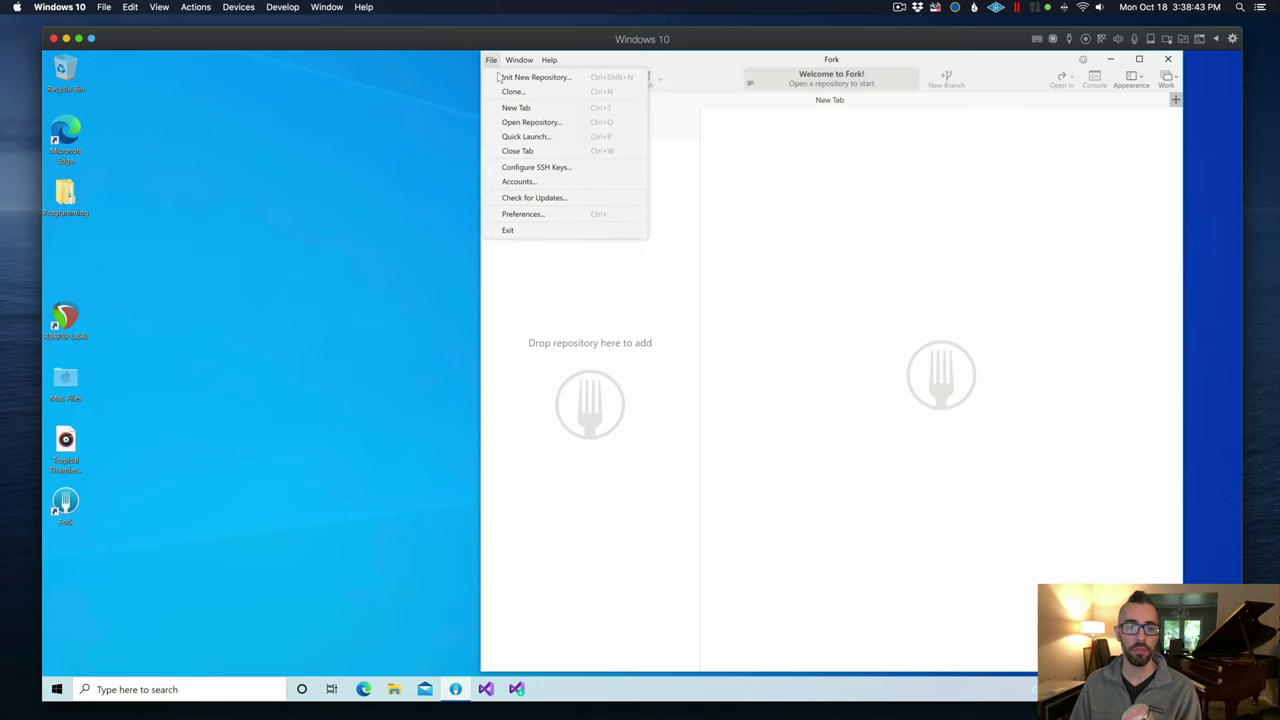
left_click(564, 215)
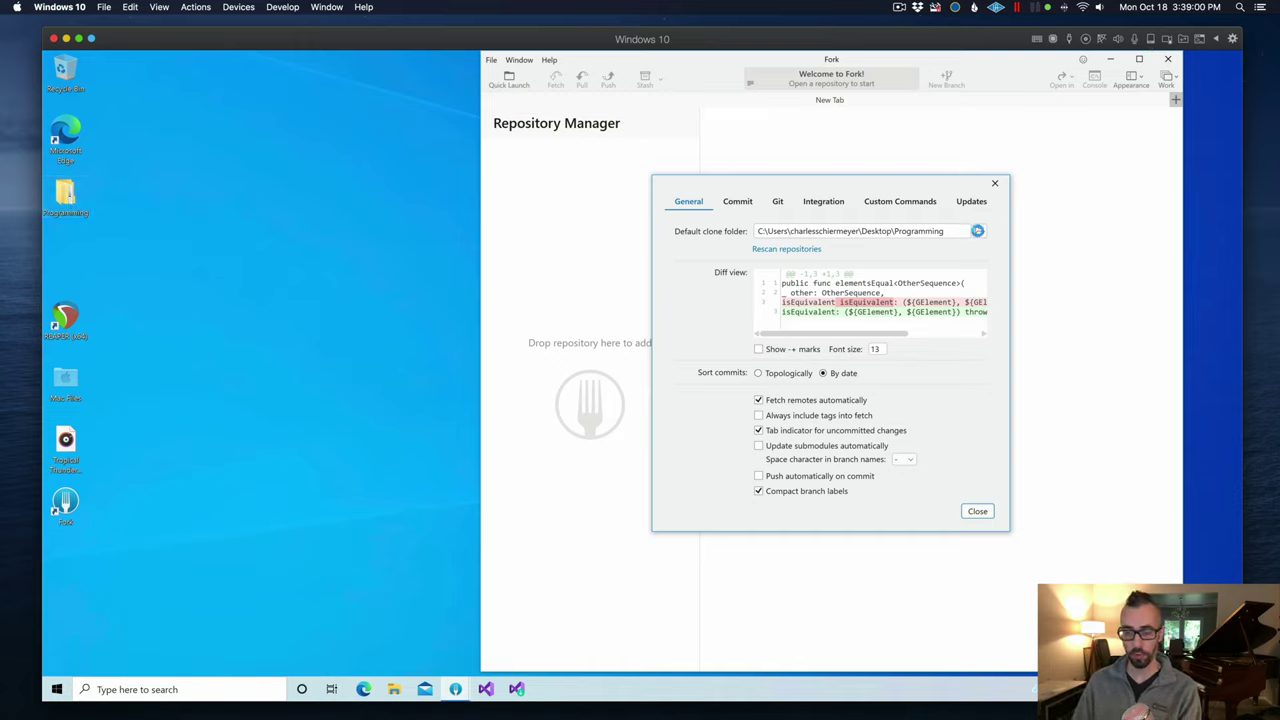
left_click(975, 231)
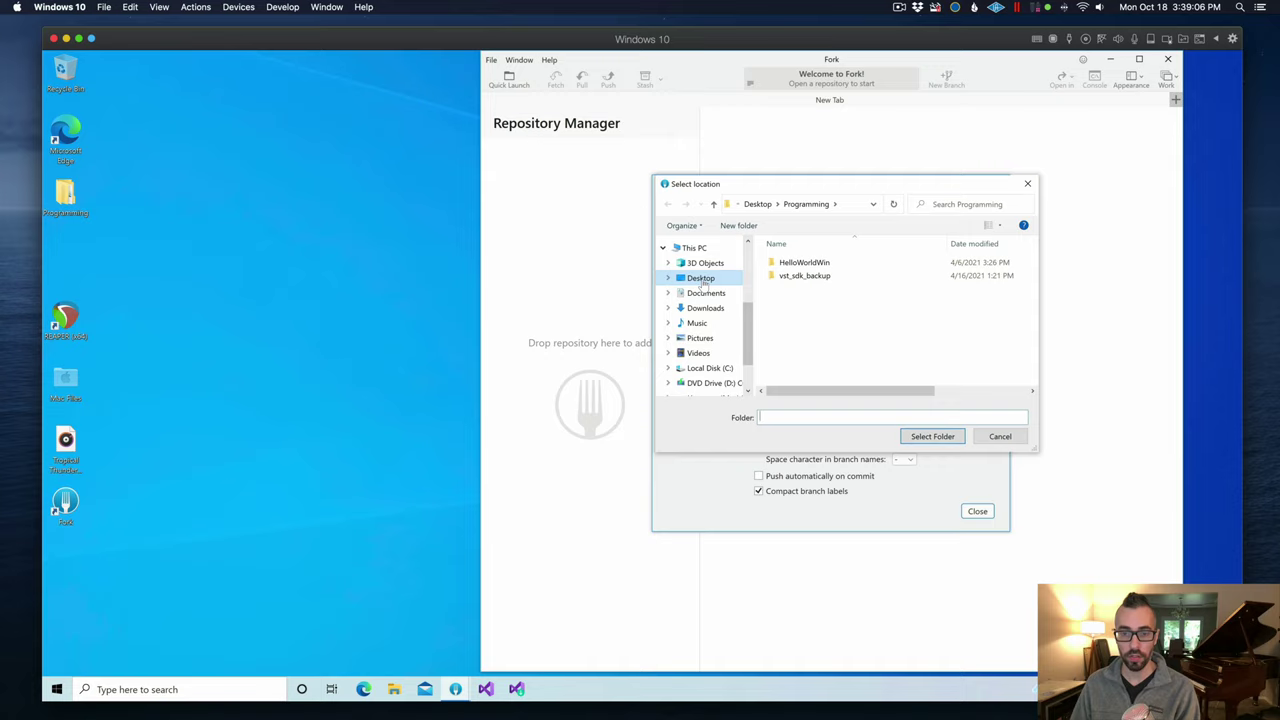
left_click(703, 280)
double_click(786, 265)
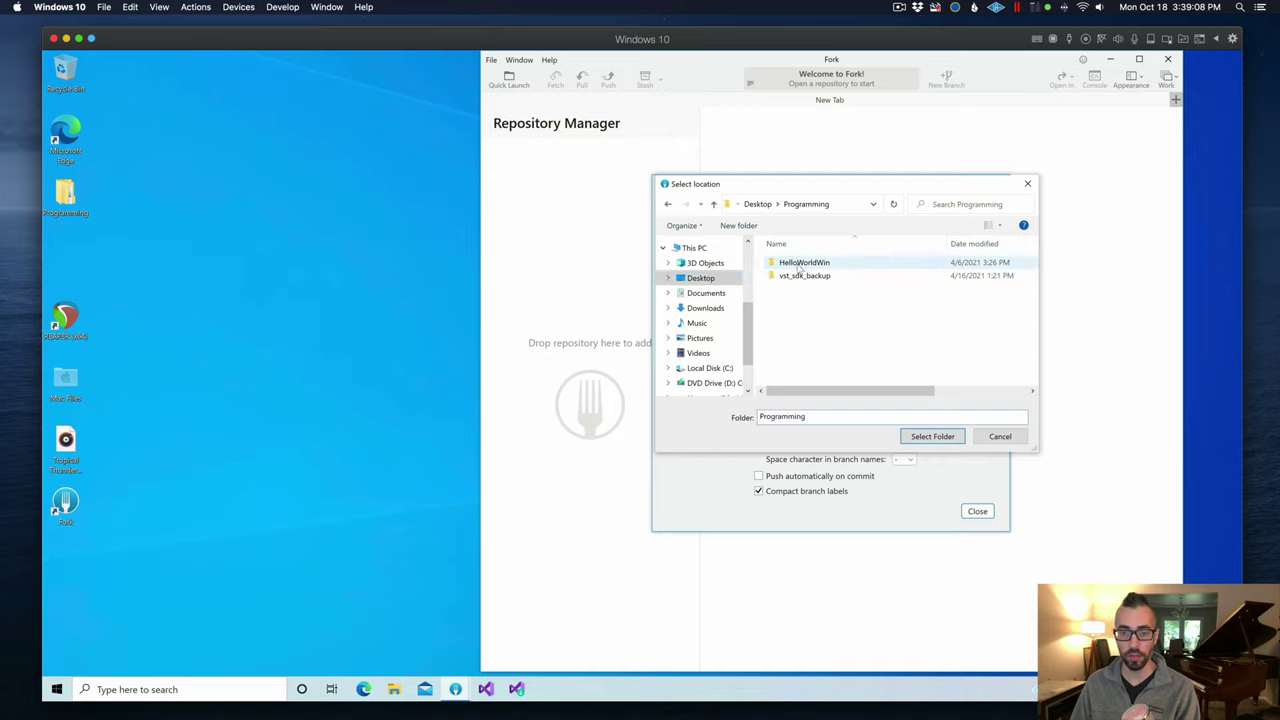
left_click(932, 436)
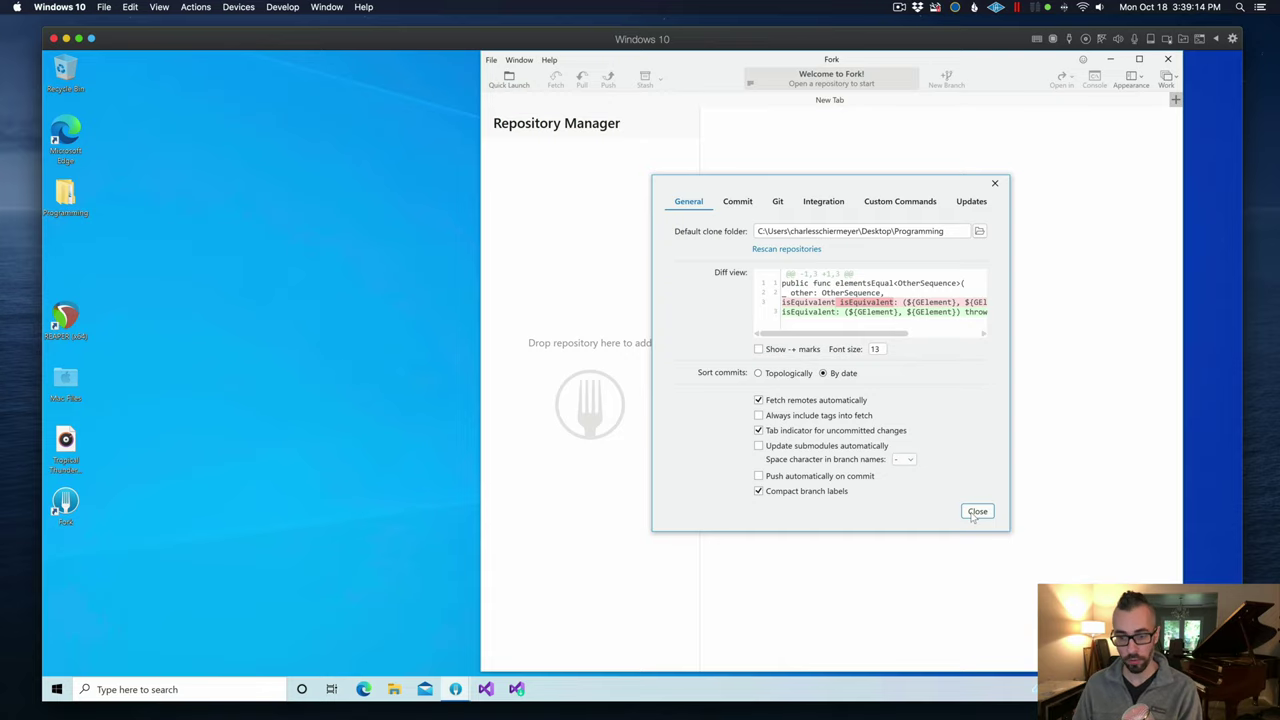
left_click(974, 516)
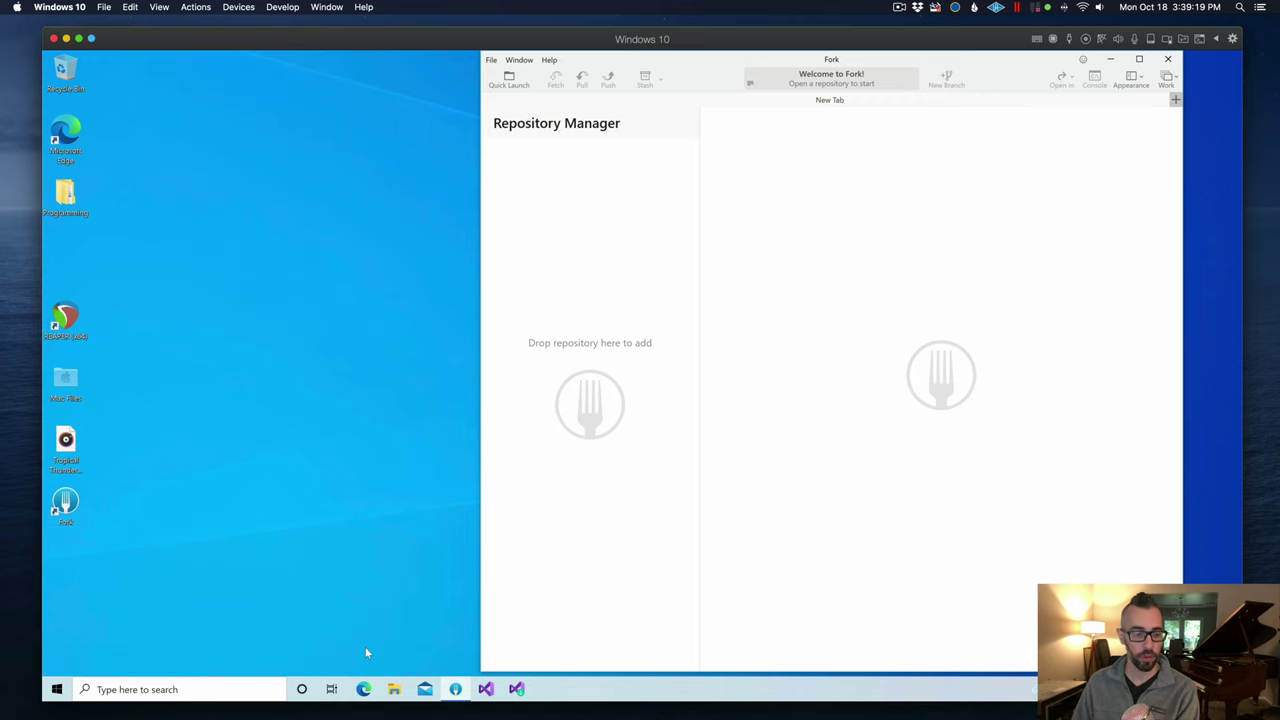
Step: Visit github.com/juce-framework/JUCE in Microsoft Edge and copy the repository's HTTPS clone URL
left_click(364, 689)
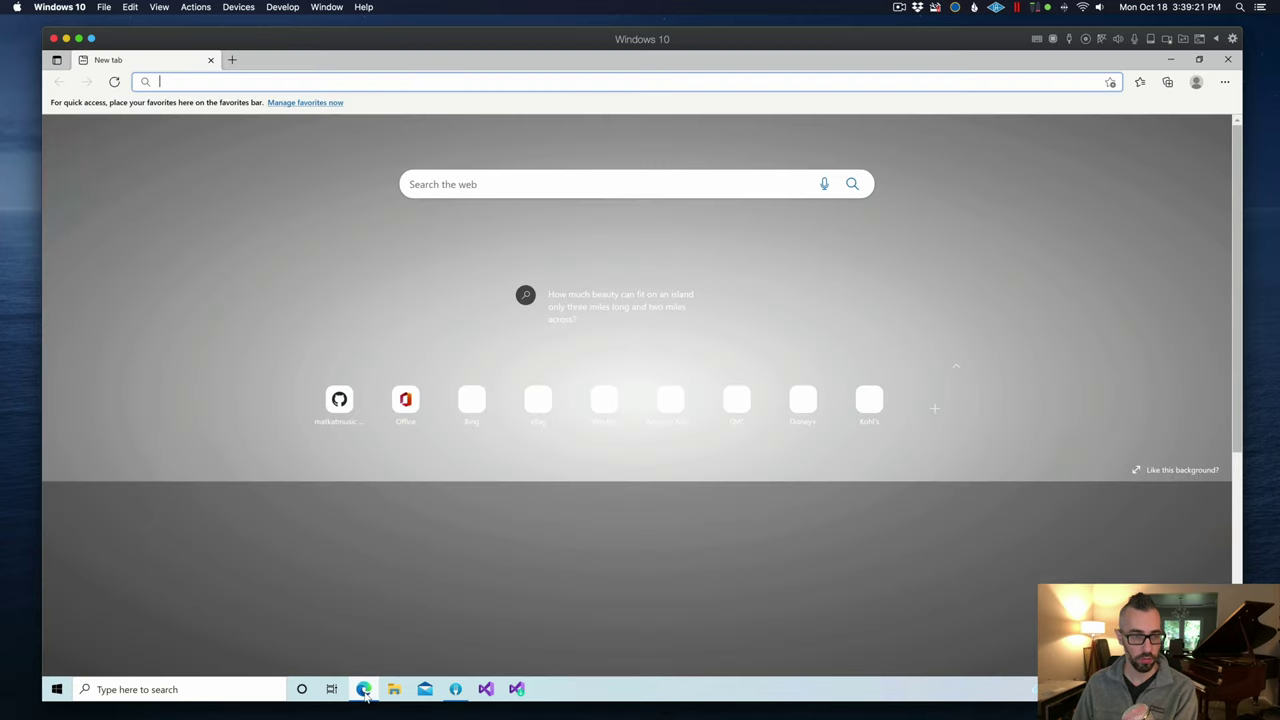
left_click(267, 83)
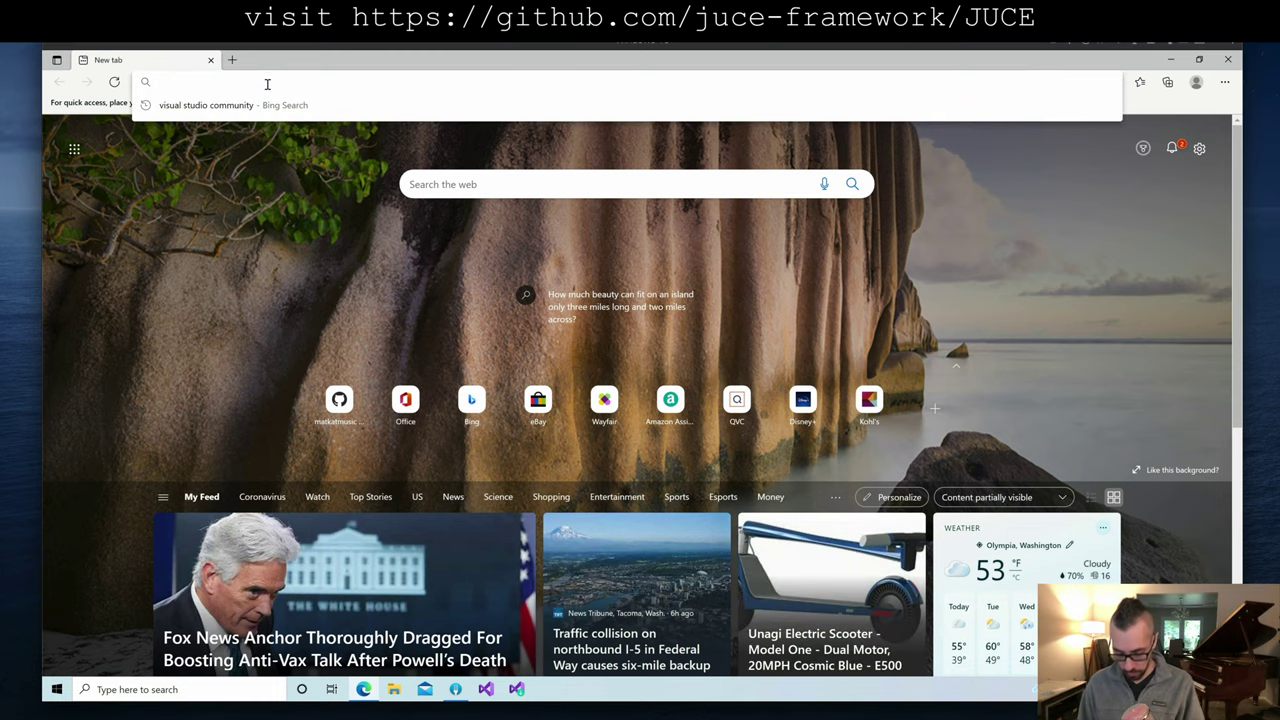
type("gith")
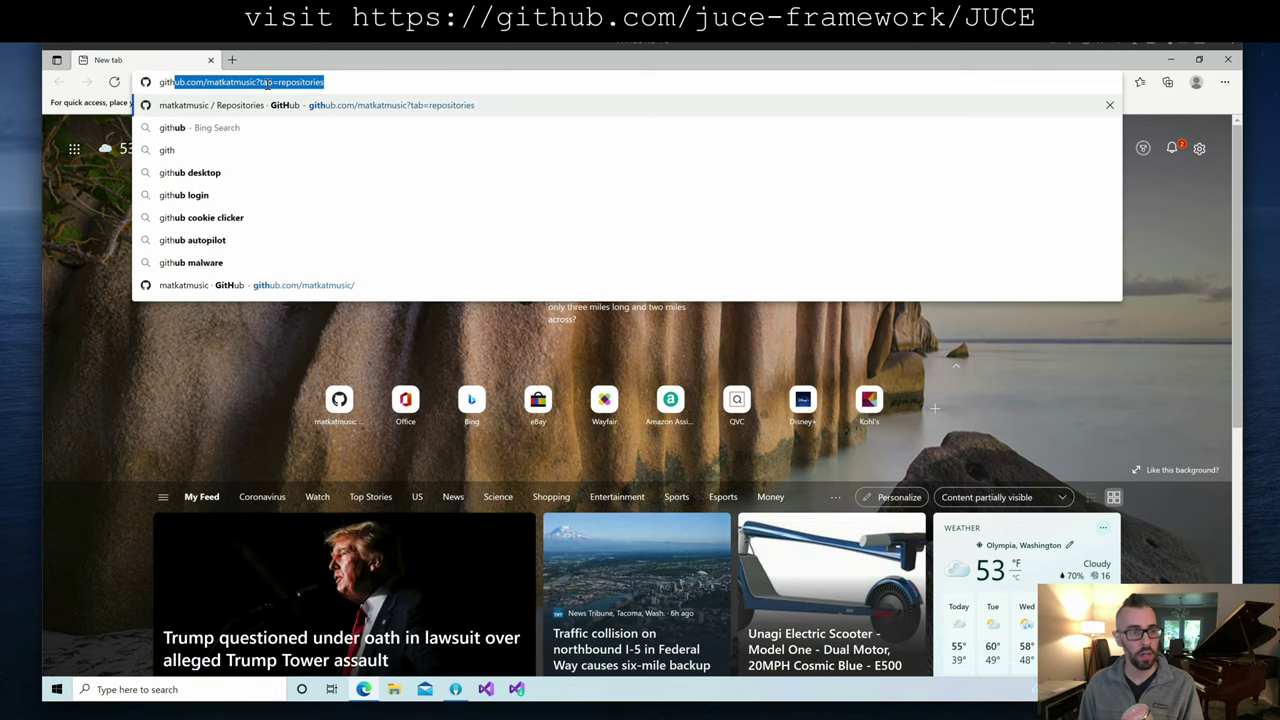
type("ub.com/j")
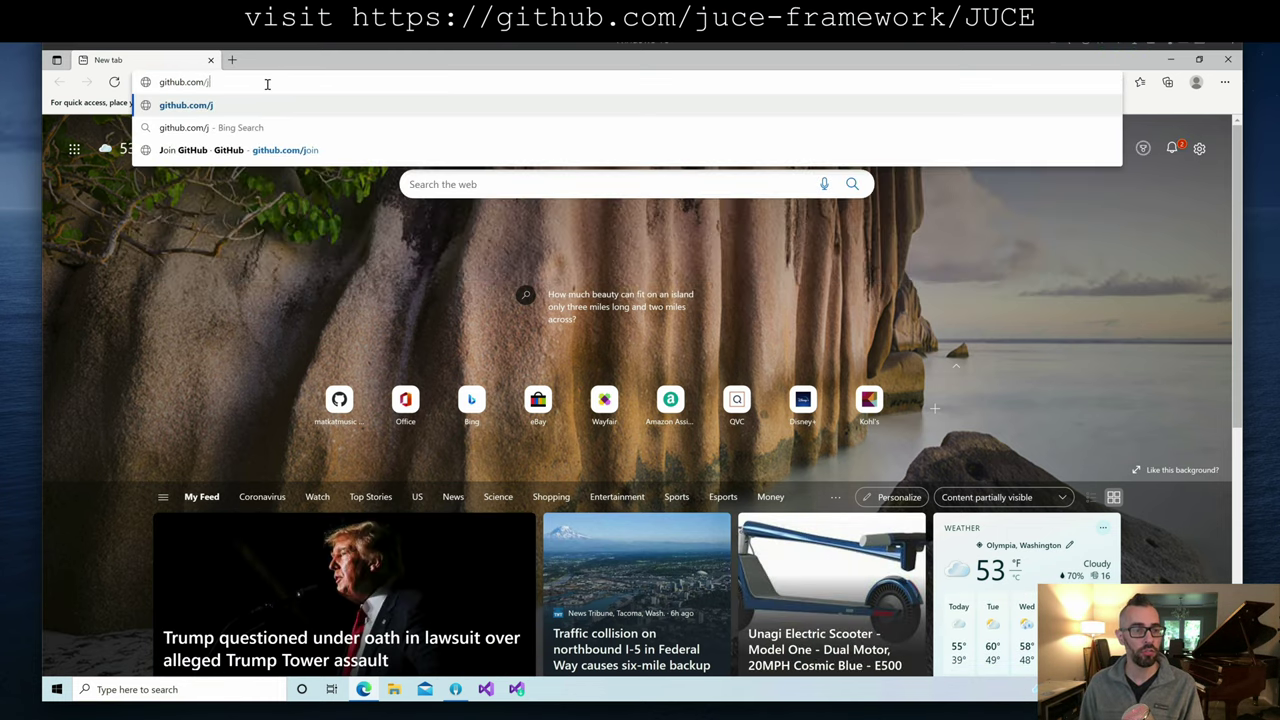
type("uce-framework")
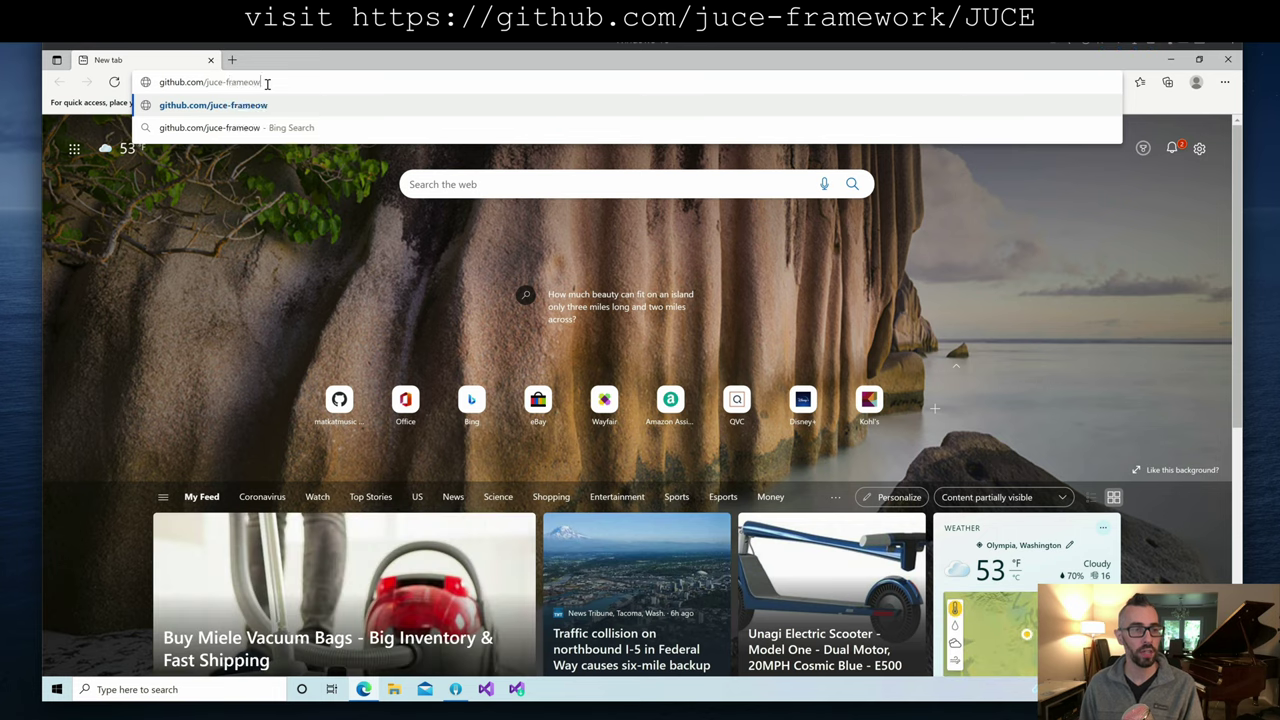
type("/JUCE")
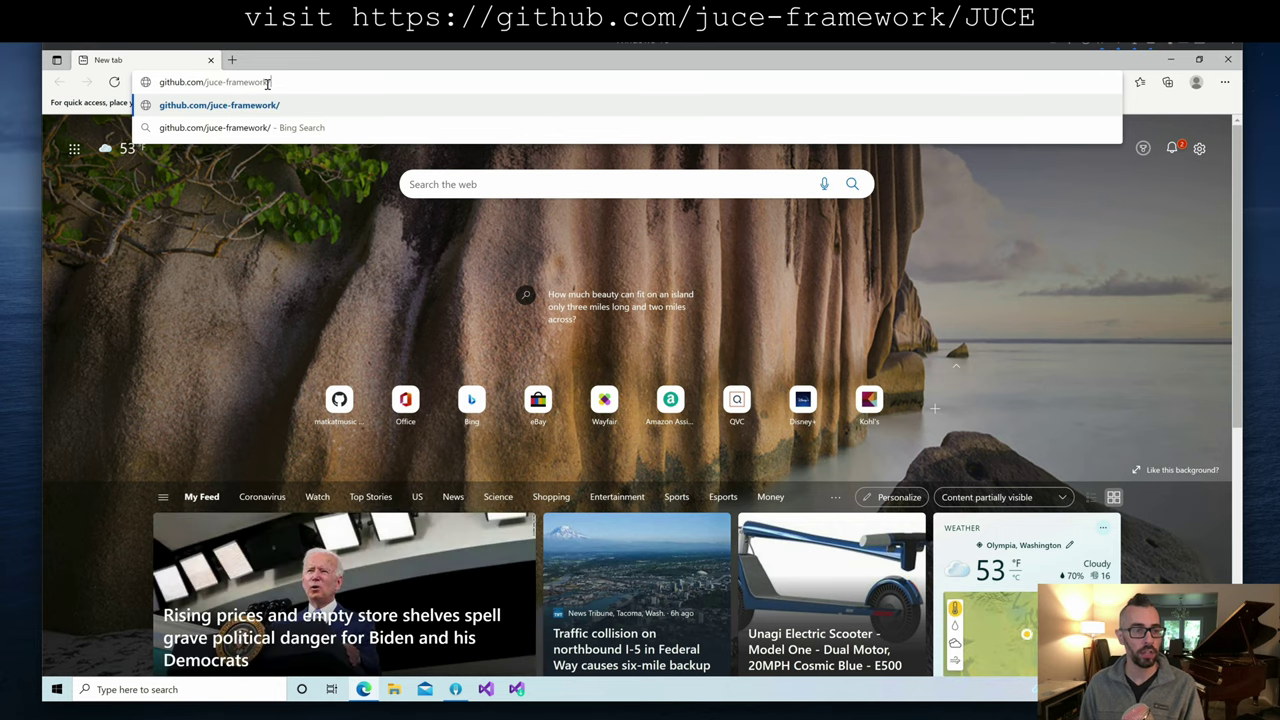
key("Return")
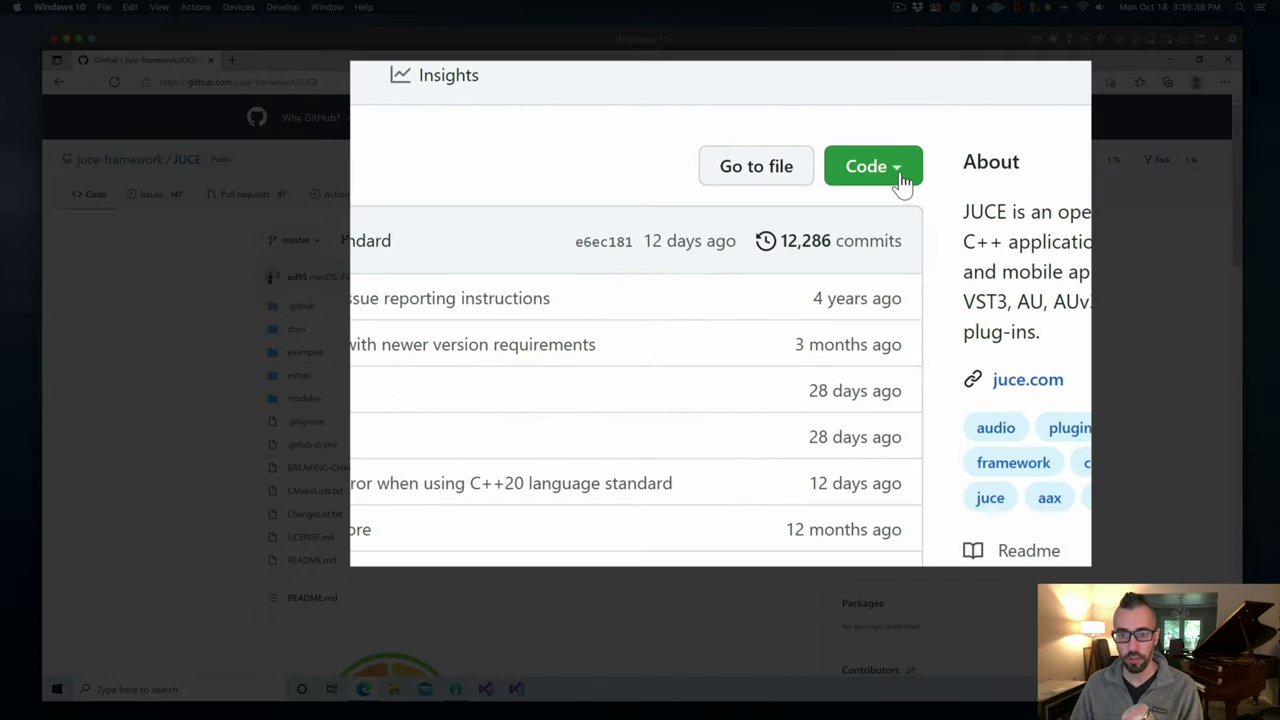
left_click(808, 240)
left_click(860, 317)
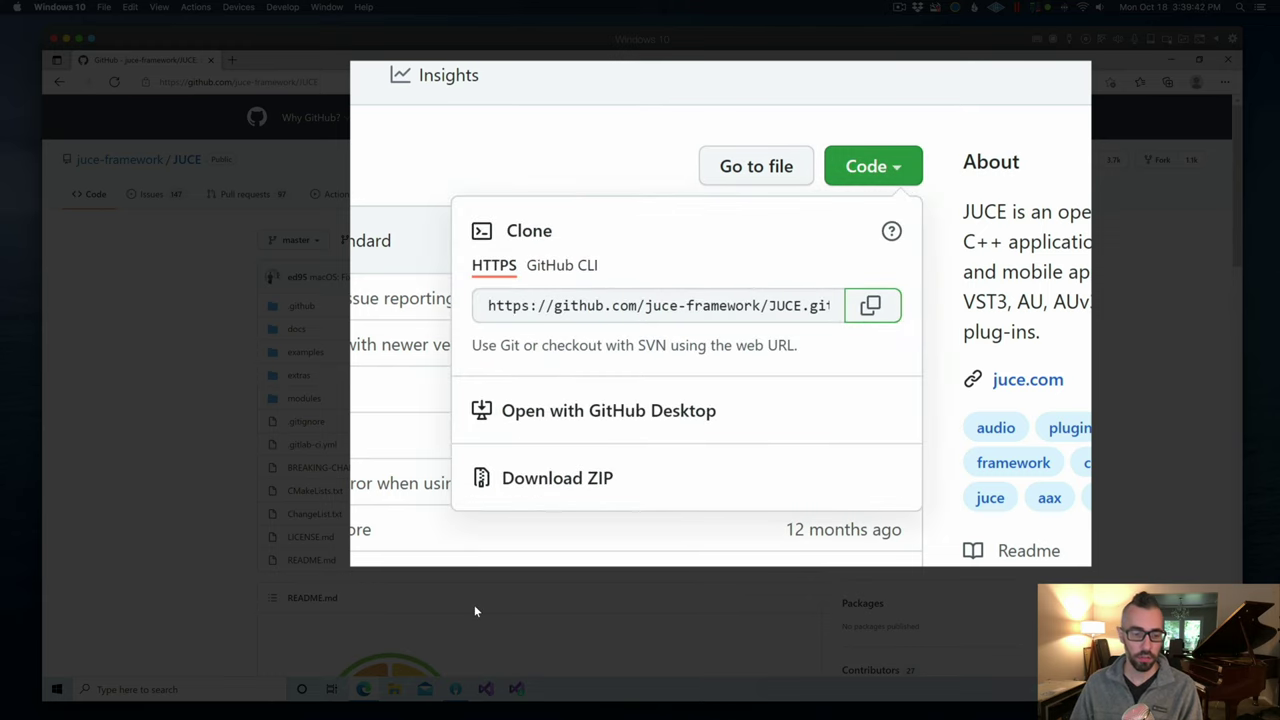
Step: In Fork, clone the JUCE repository into Desktop\Programming as JUCE and check out origin/develop as local branch develop
left_click(455, 689)
left_click(491, 62)
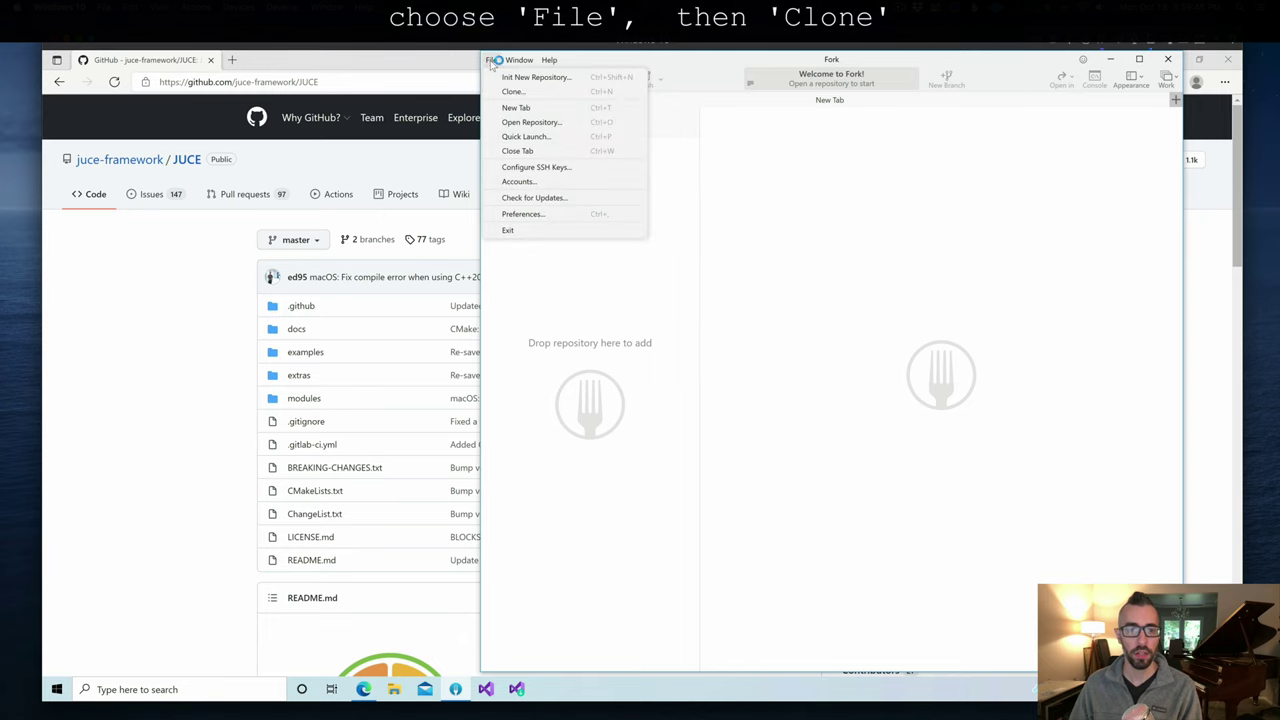
left_click(548, 94)
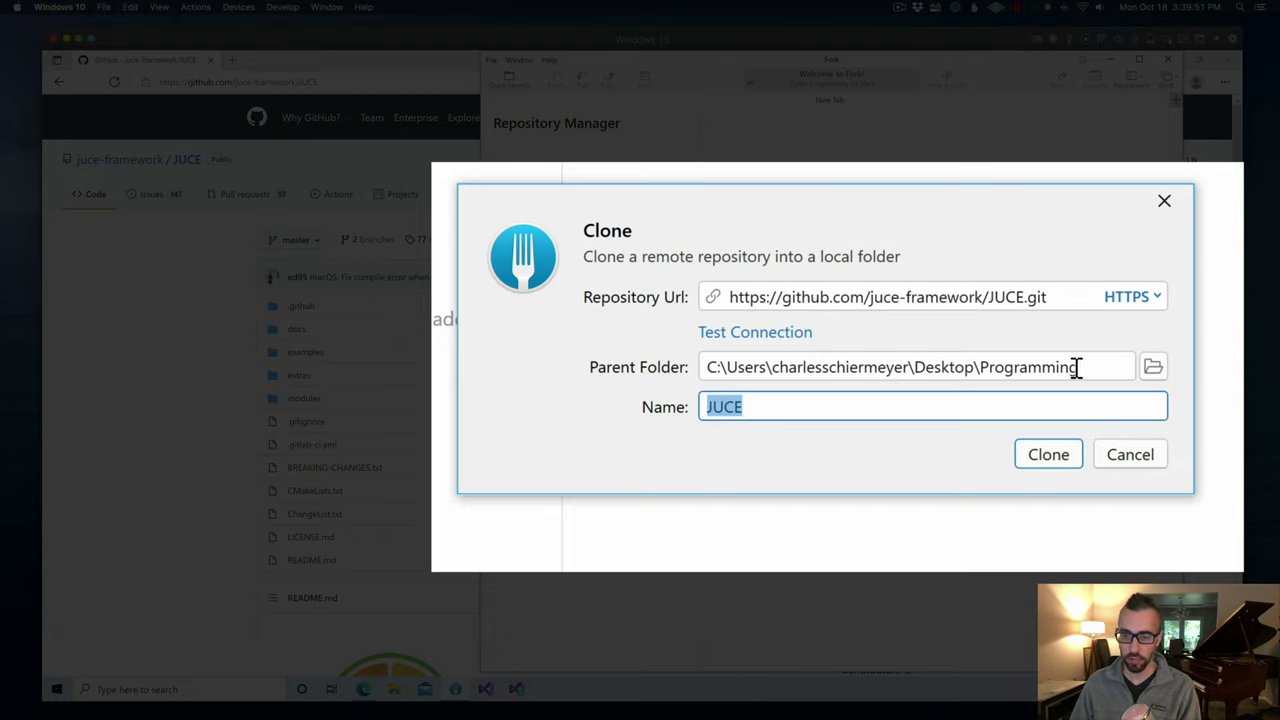
left_click(1048, 465)
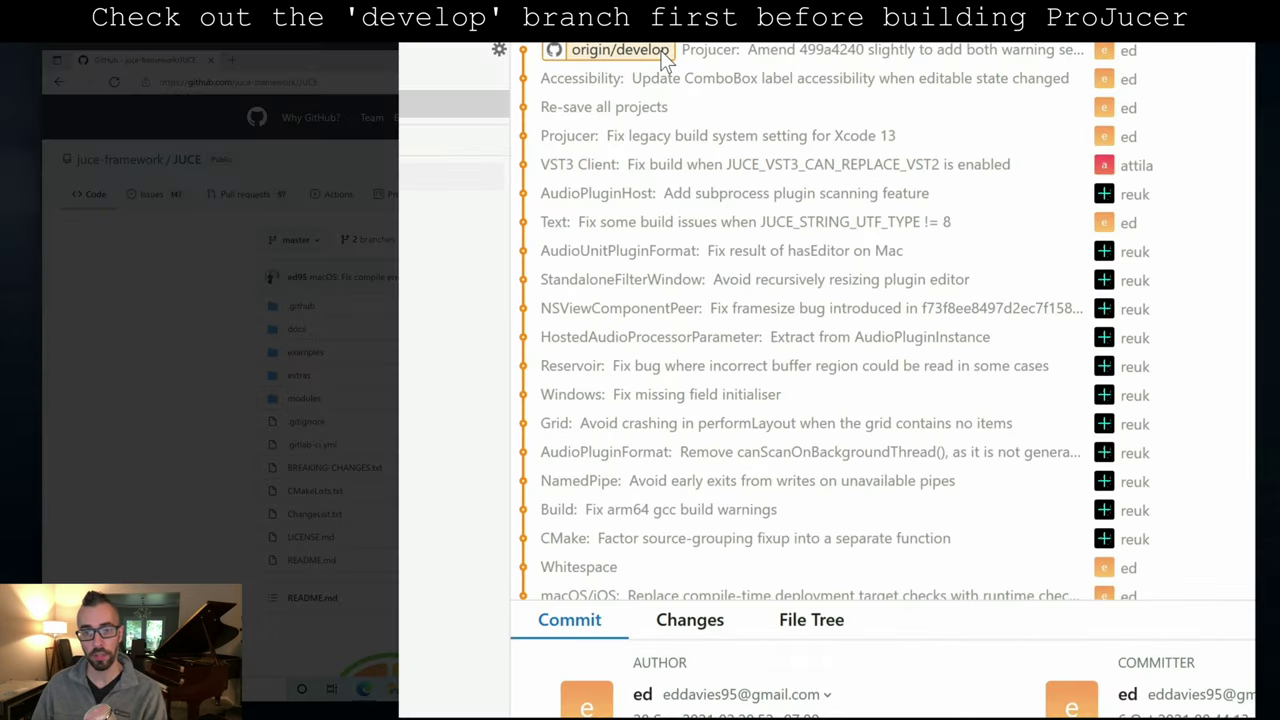
double_click(744, 118)
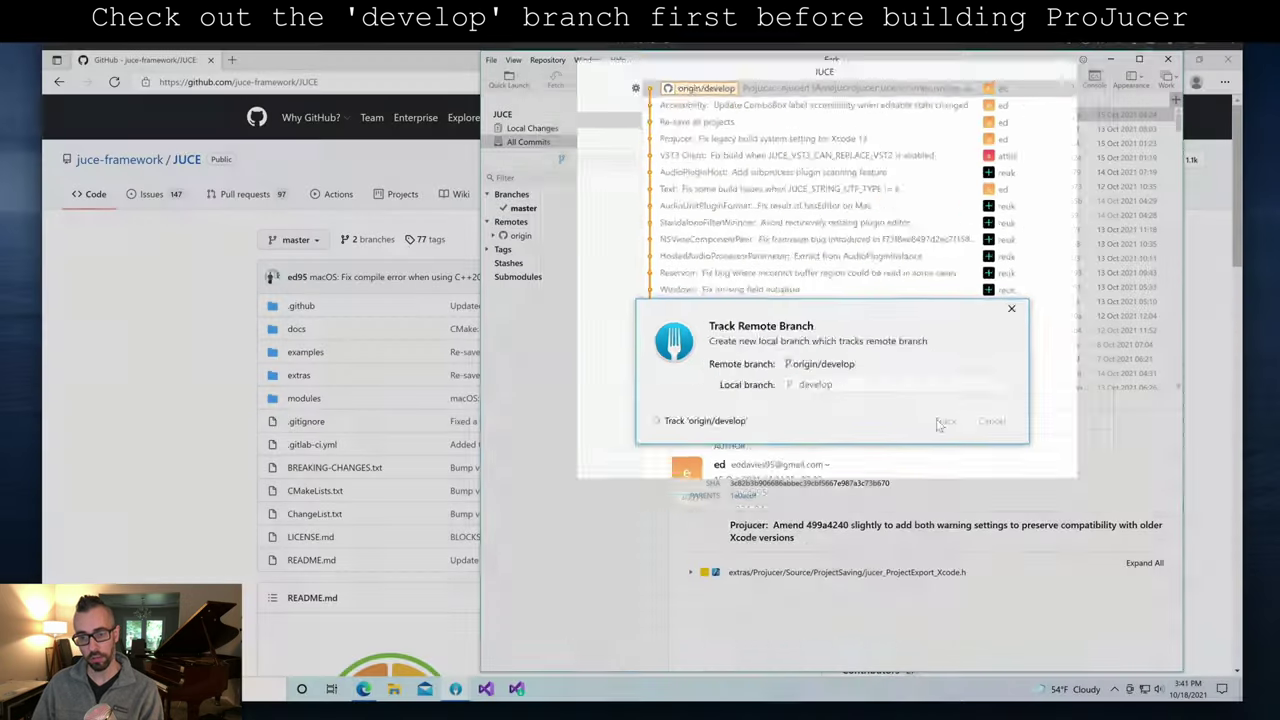
left_click(1014, 619)
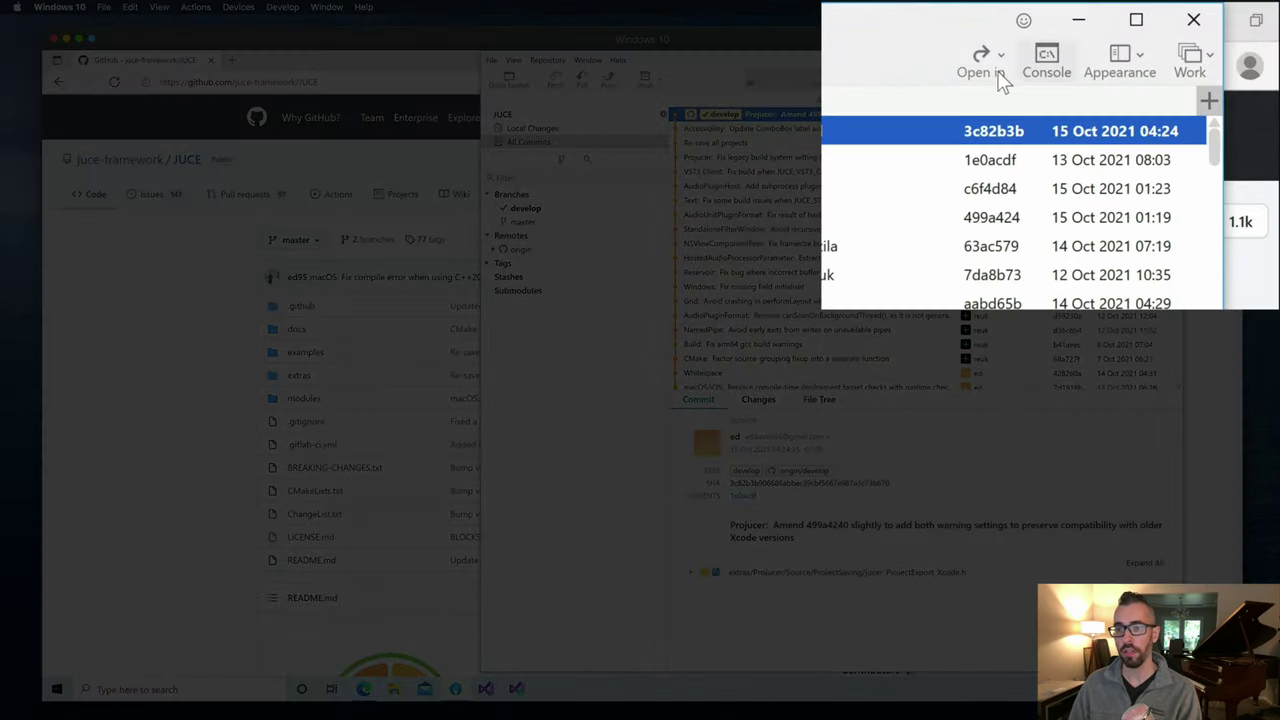
Step: Show the JUCE repository in File Explorer and go to its extras\Projucer\Builds\VisualStudio2019 folder
left_click(999, 76)
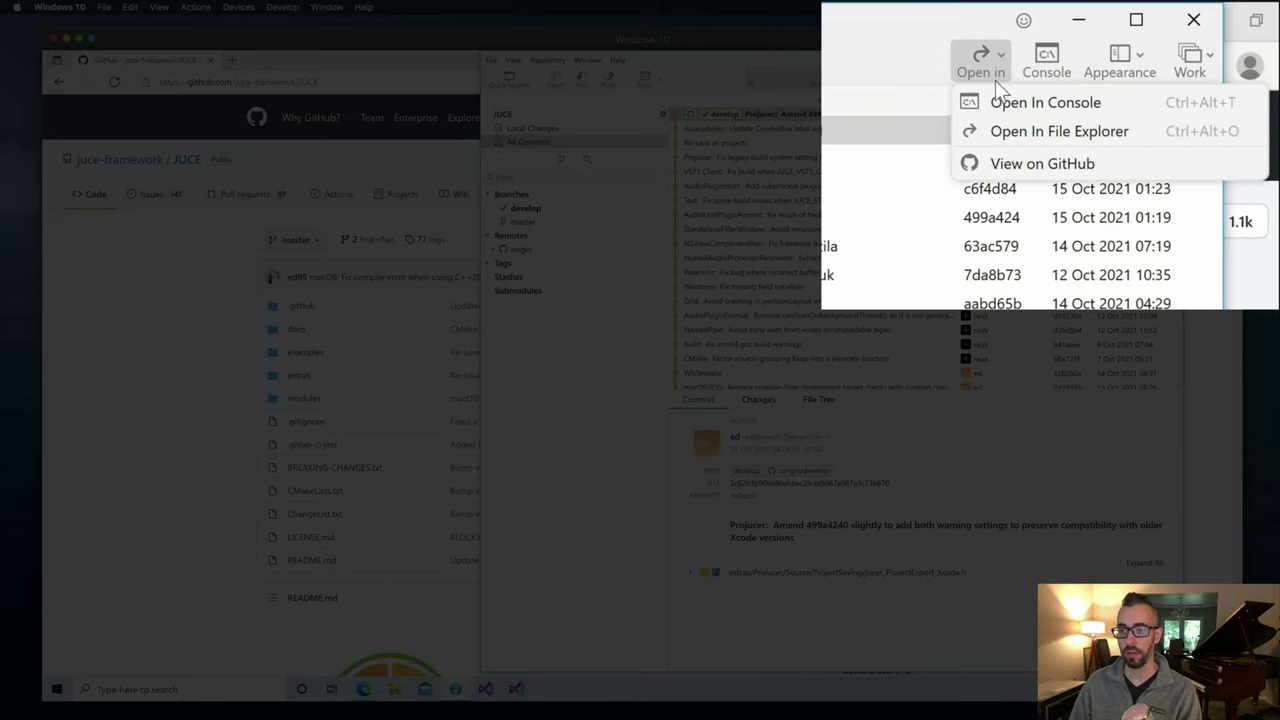
left_click(1028, 131)
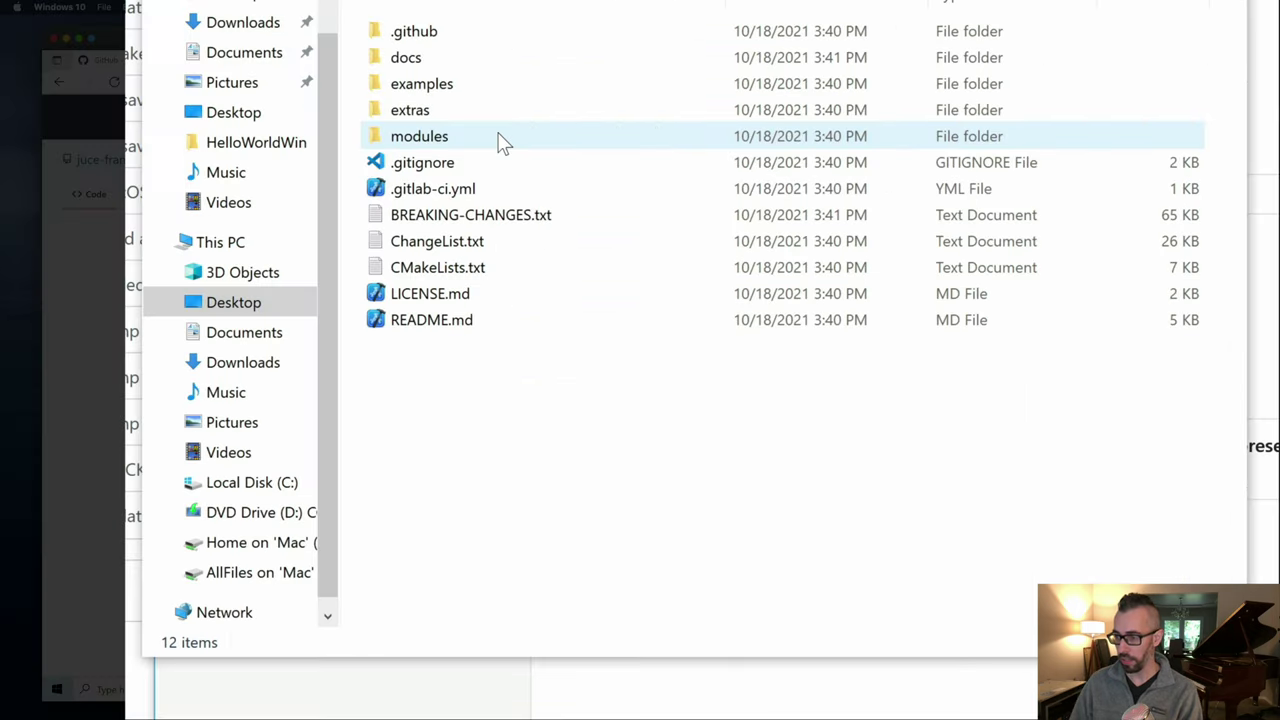
double_click(430, 116)
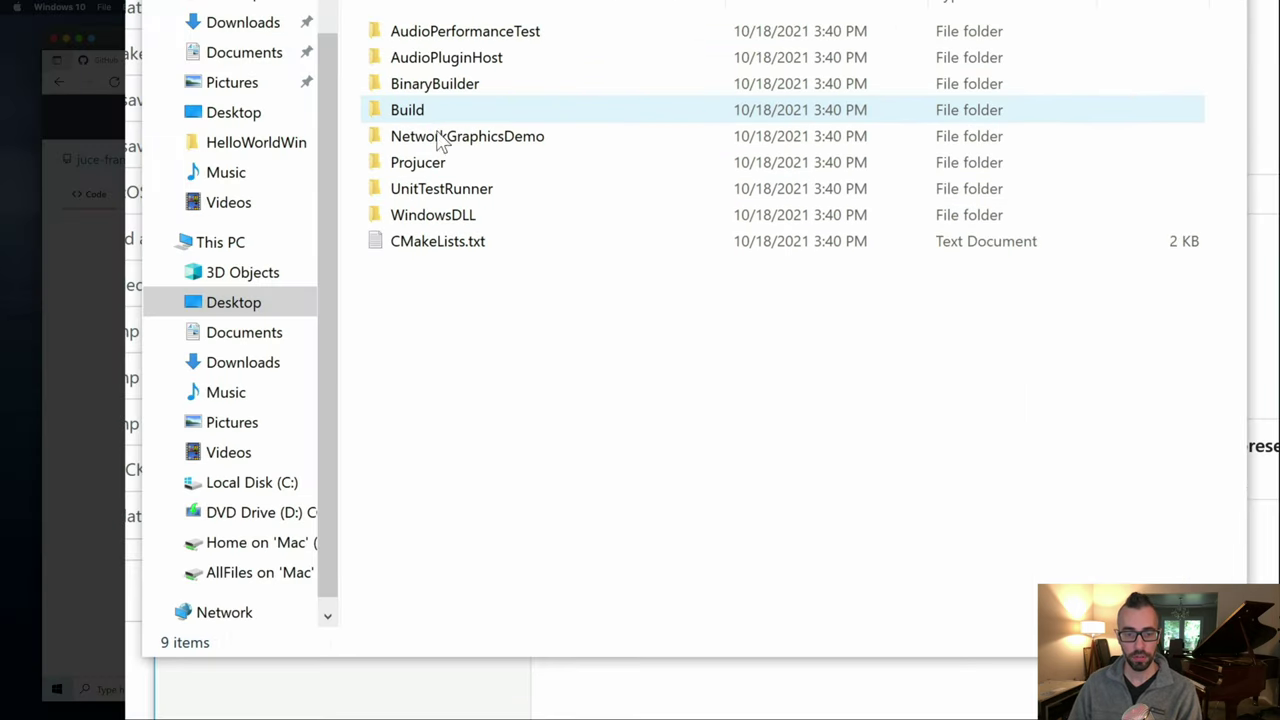
double_click(444, 165)
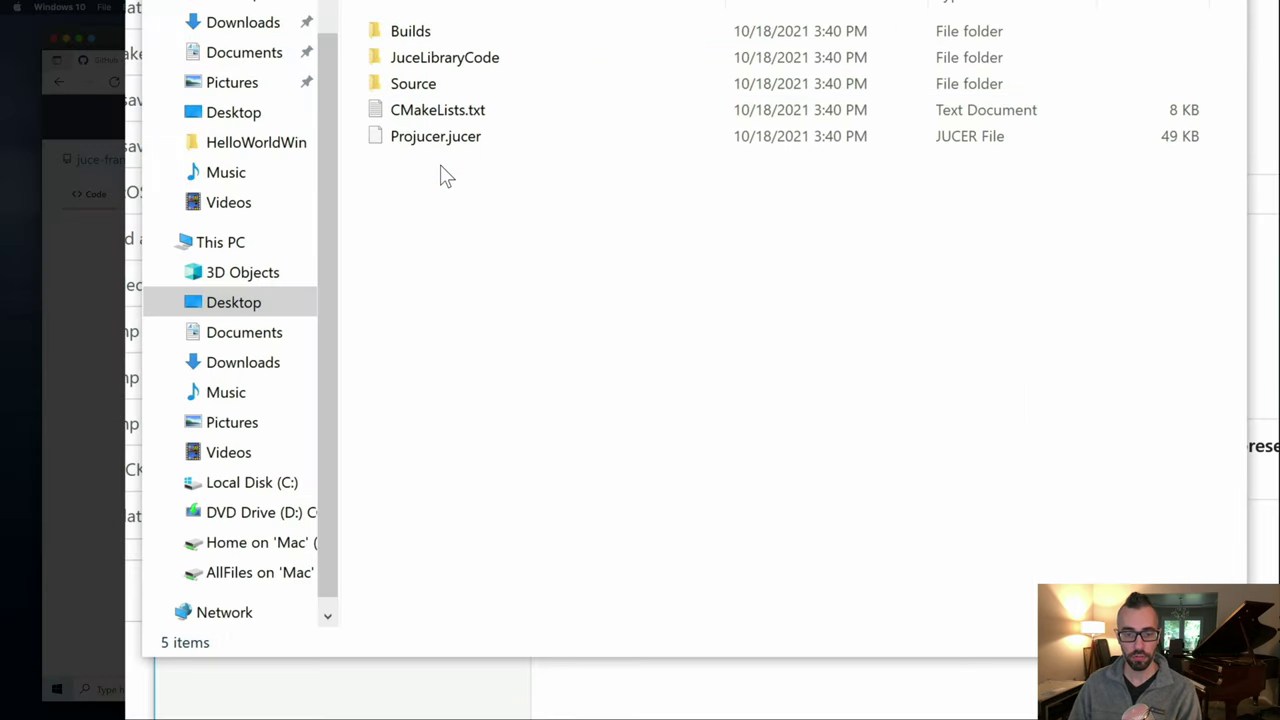
double_click(421, 33)
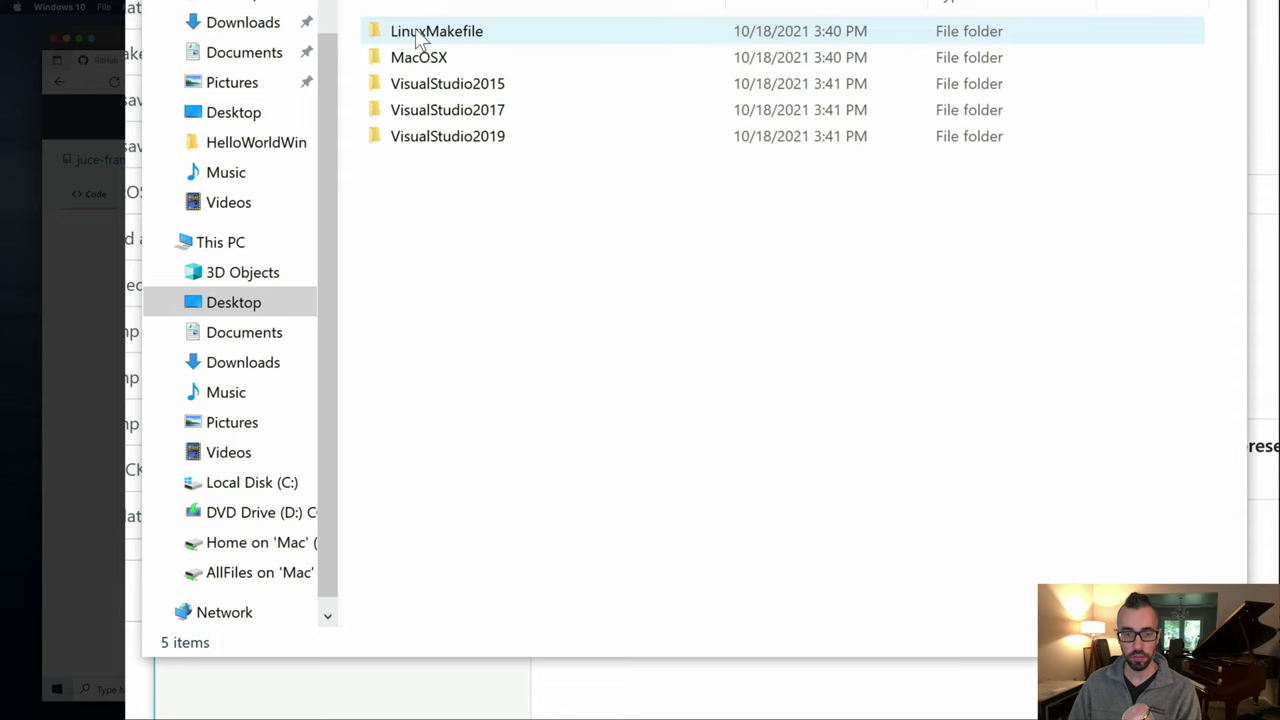
double_click(448, 138)
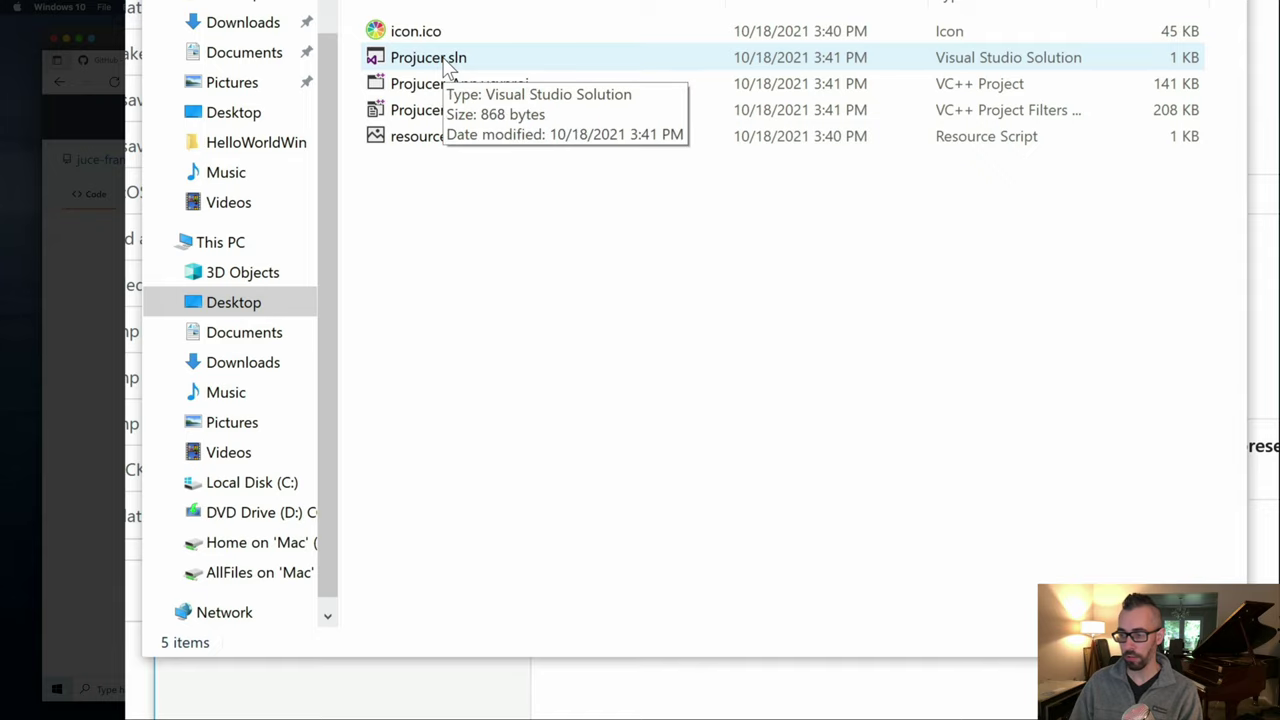
Step: Open Projucer.sln in Visual Studio 2019 and build the solution
left_click(447, 63)
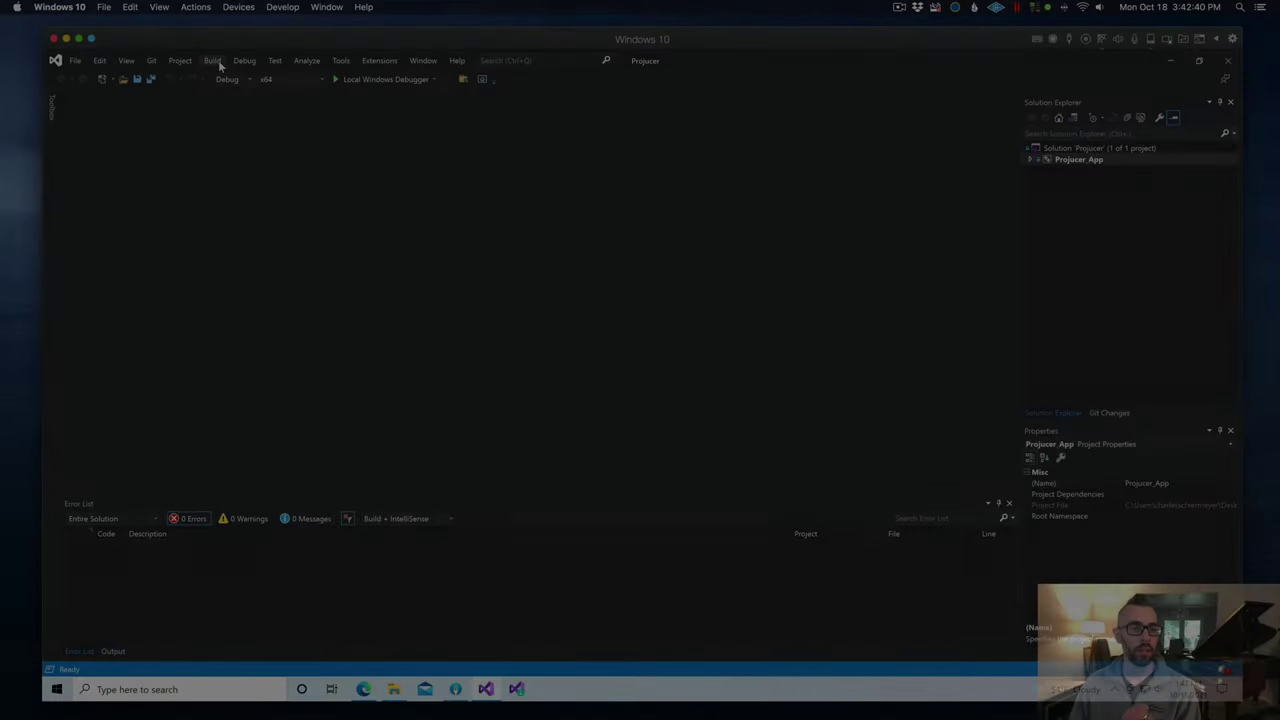
left_click(213, 60)
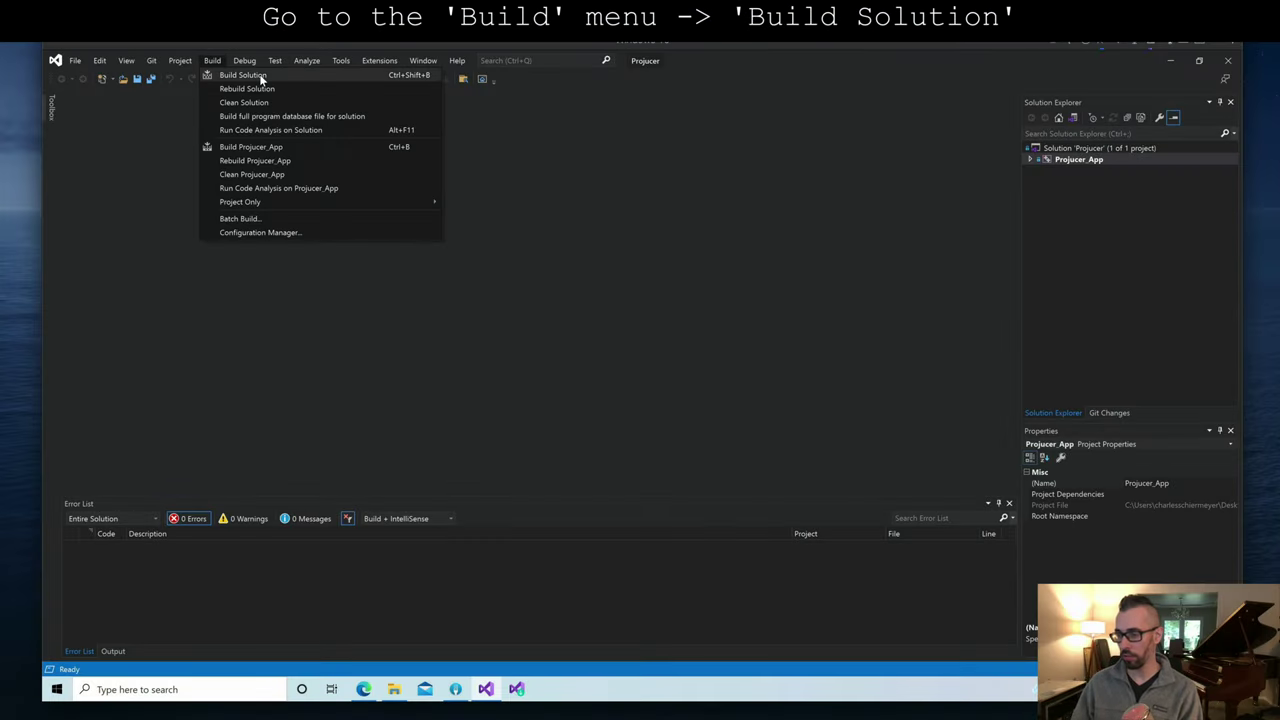
left_click(243, 75)
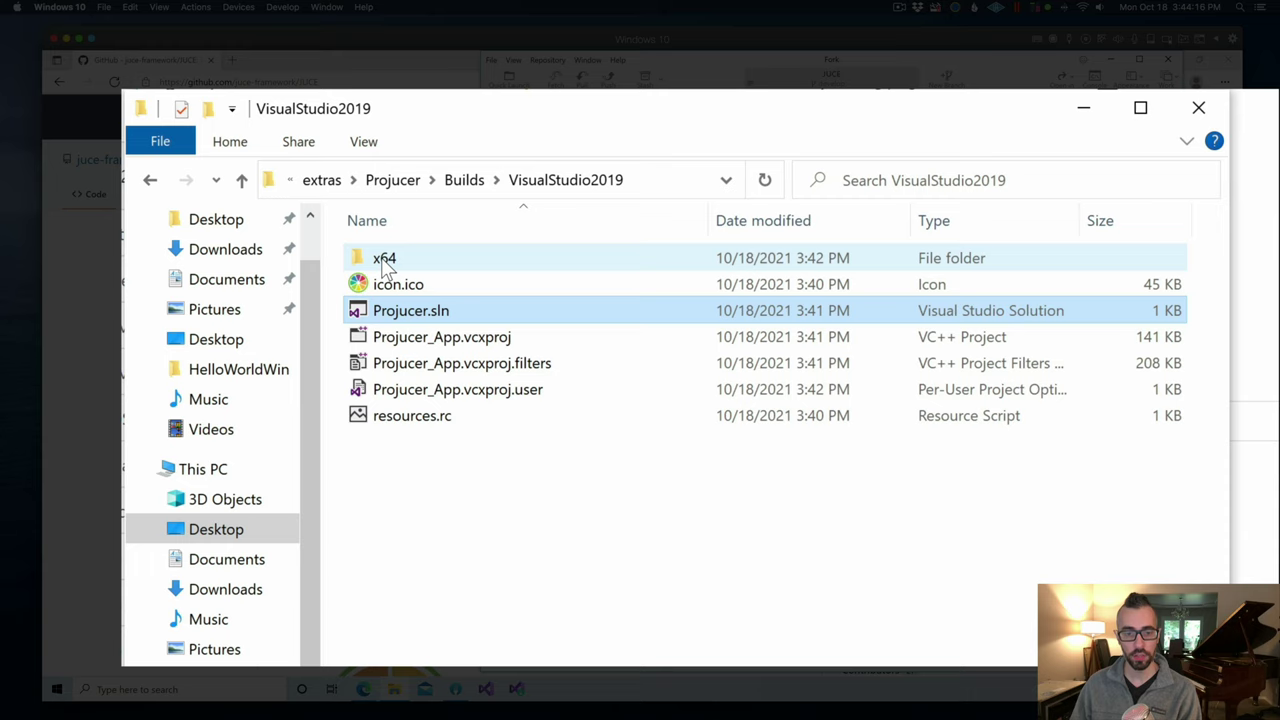
Step: In File Explorer, go to the x64\Debug\App folder inside VisualStudio2019 and locate Projucer.exe
double_click(388, 262)
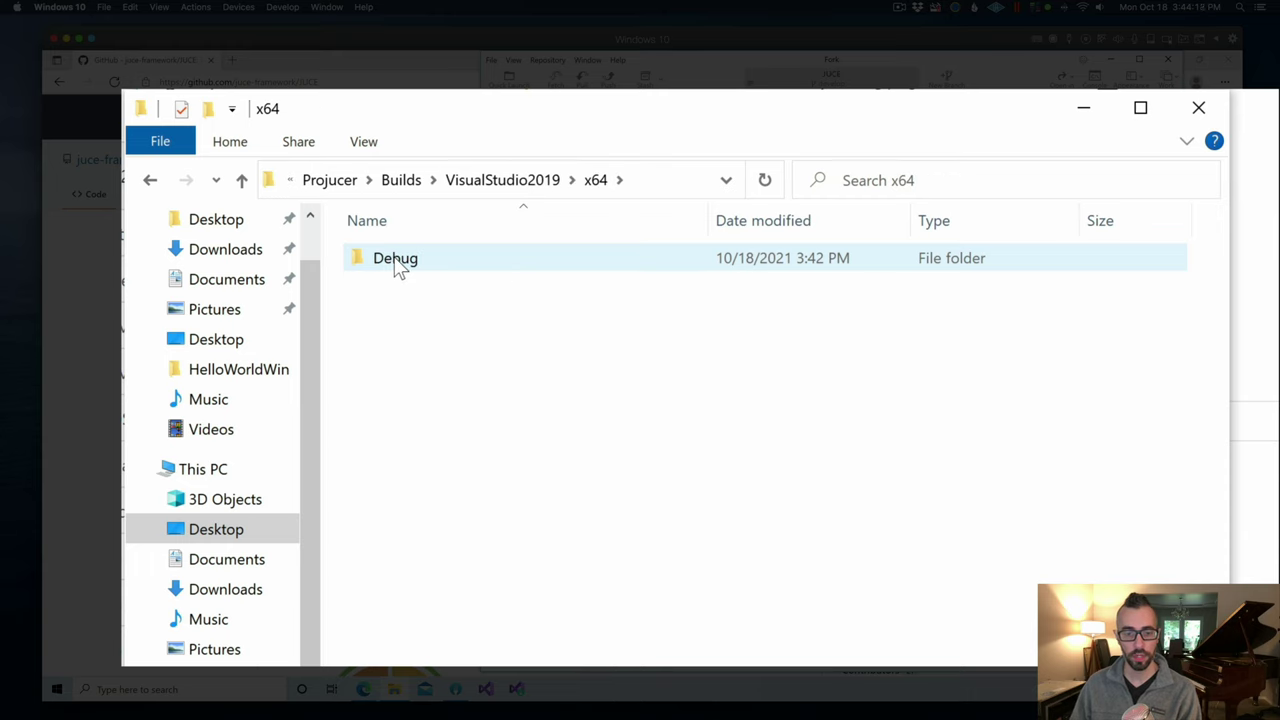
double_click(398, 262)
double_click(386, 262)
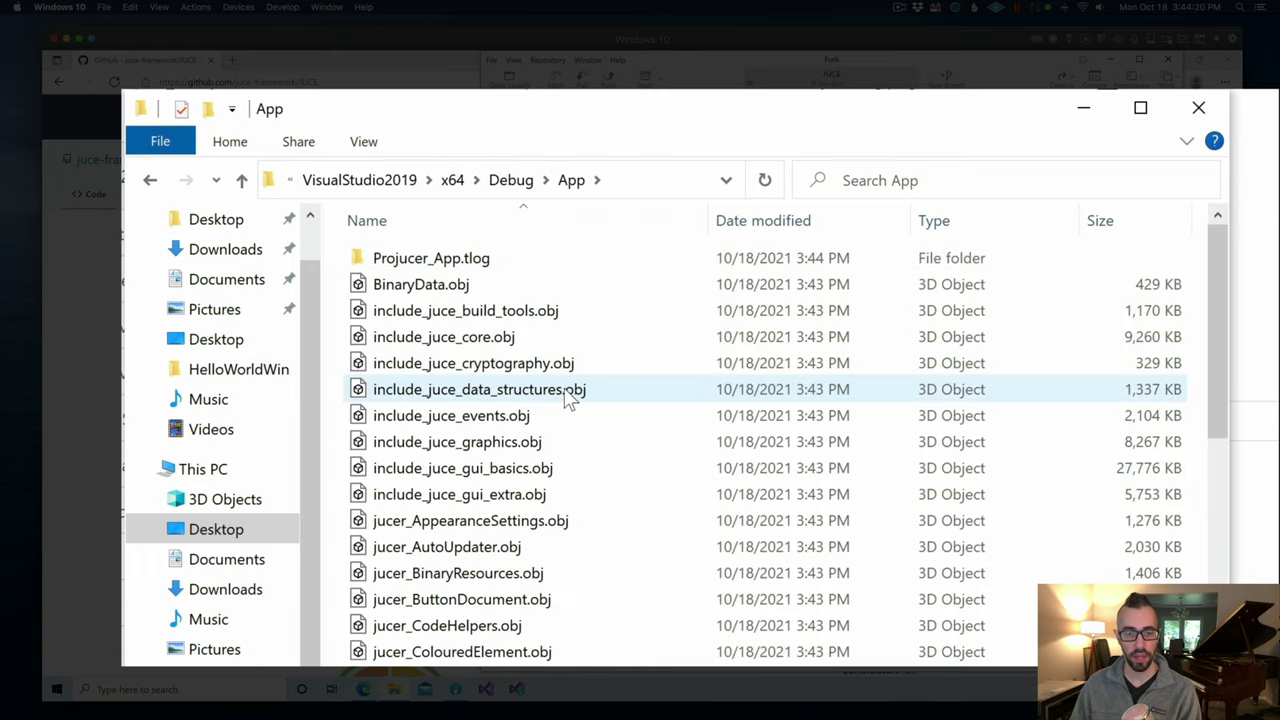
scroll(567, 397, "down", 3)
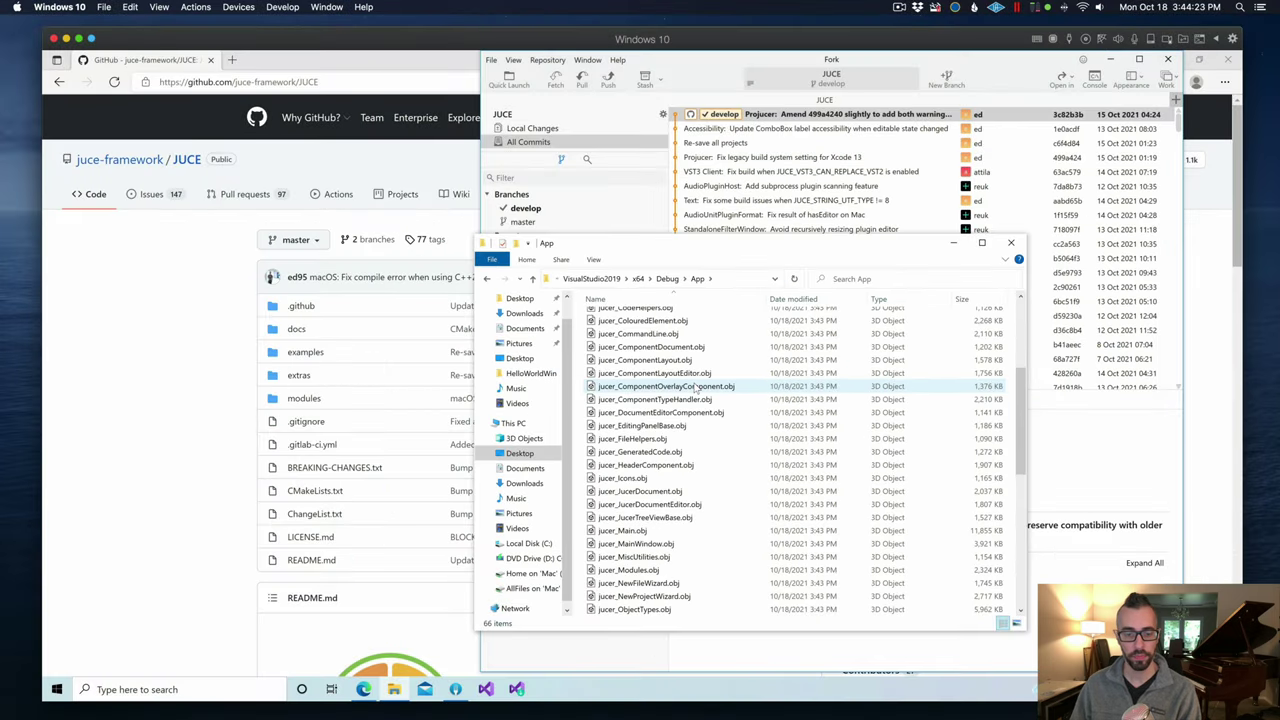
scroll(567, 397, "down", 5)
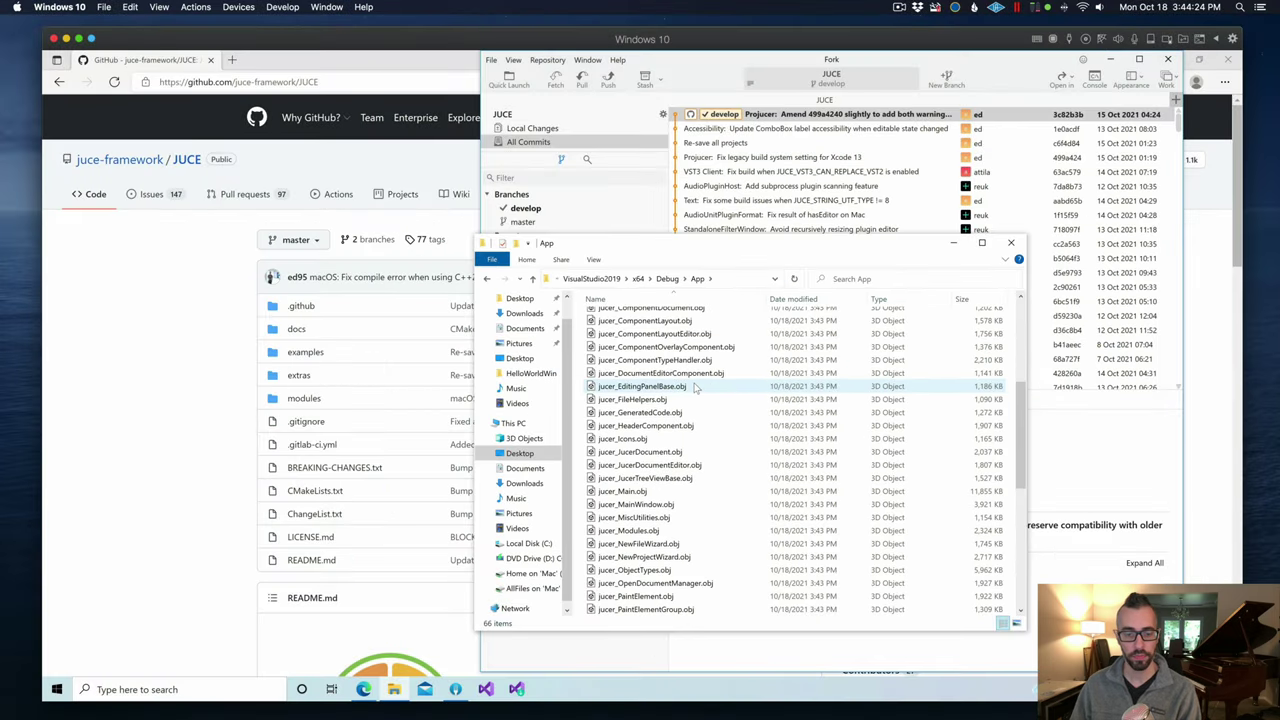
scroll(697, 386, "down", 5)
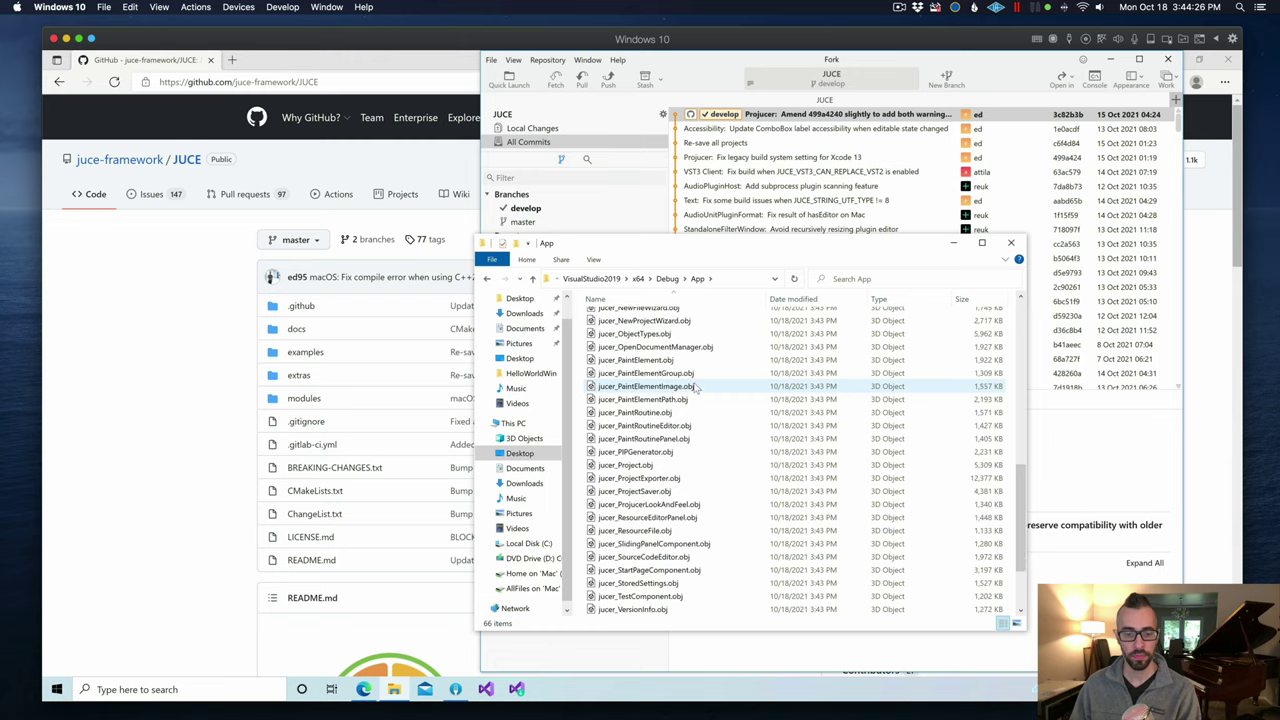
scroll(695, 440, "down", 1)
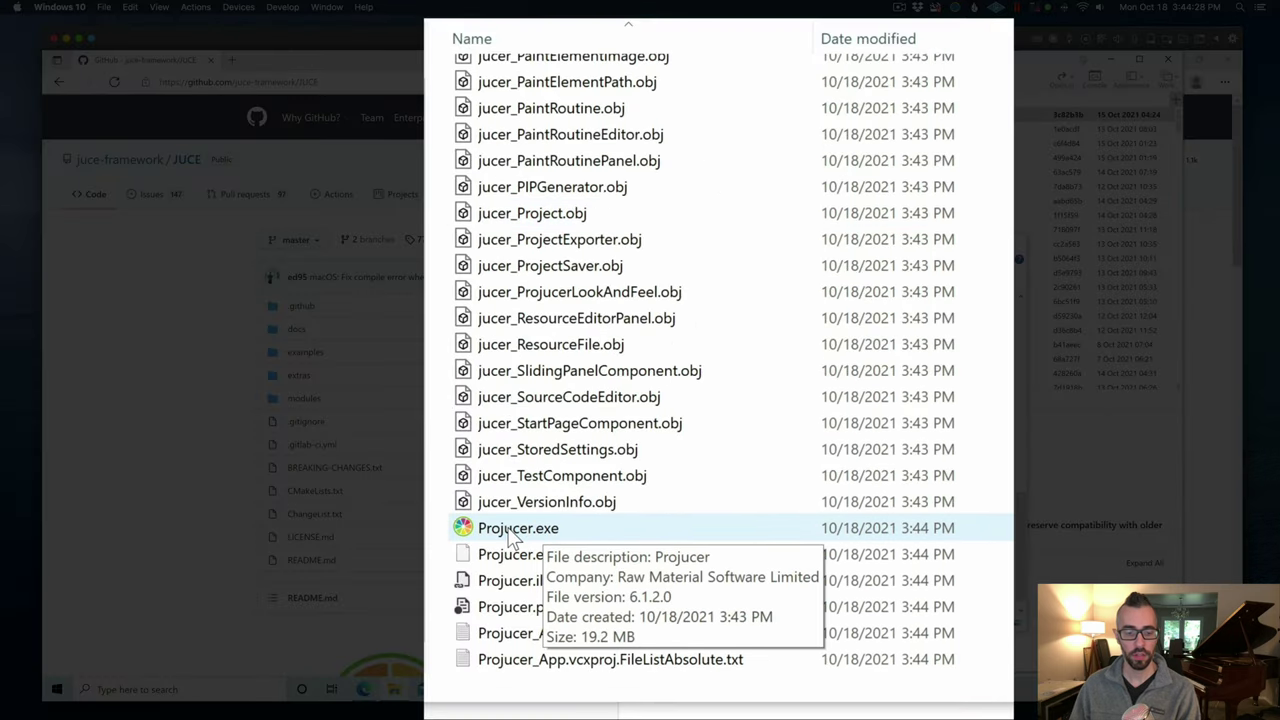
Step: Launch the built Projucer.exe and enable GPL mode instead of signing in with an account
left_click(616, 547)
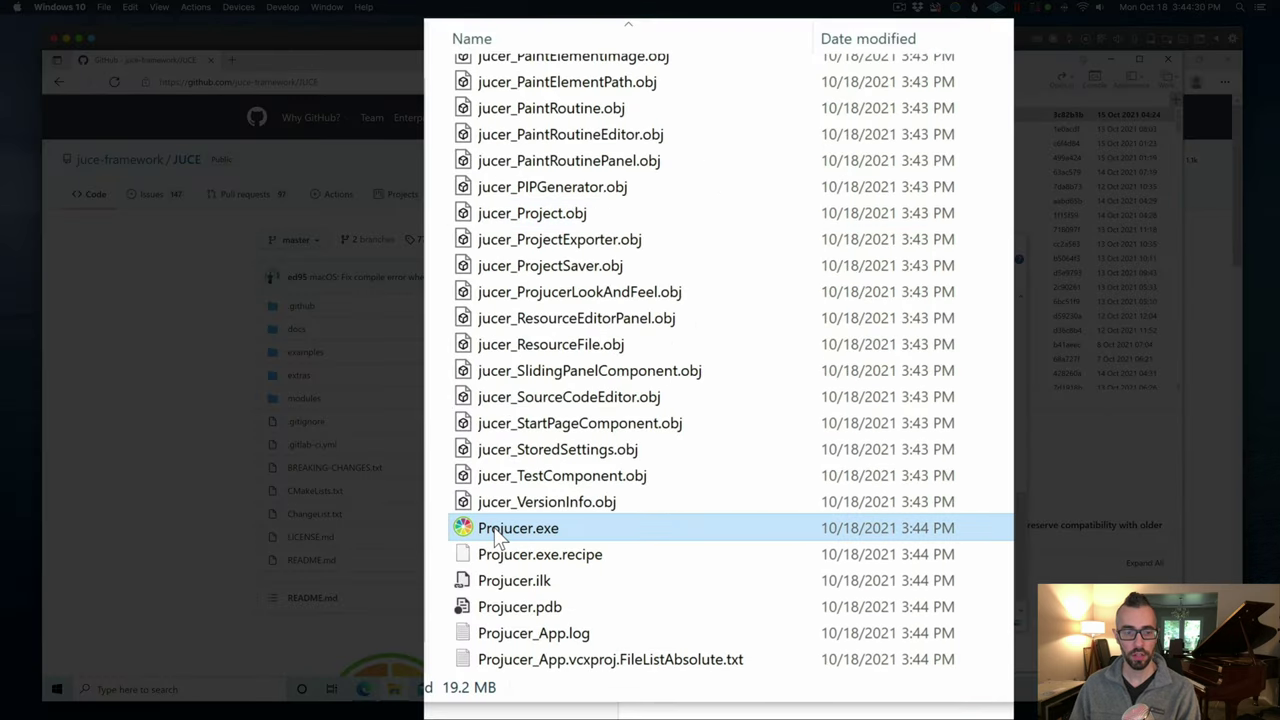
double_click(497, 535)
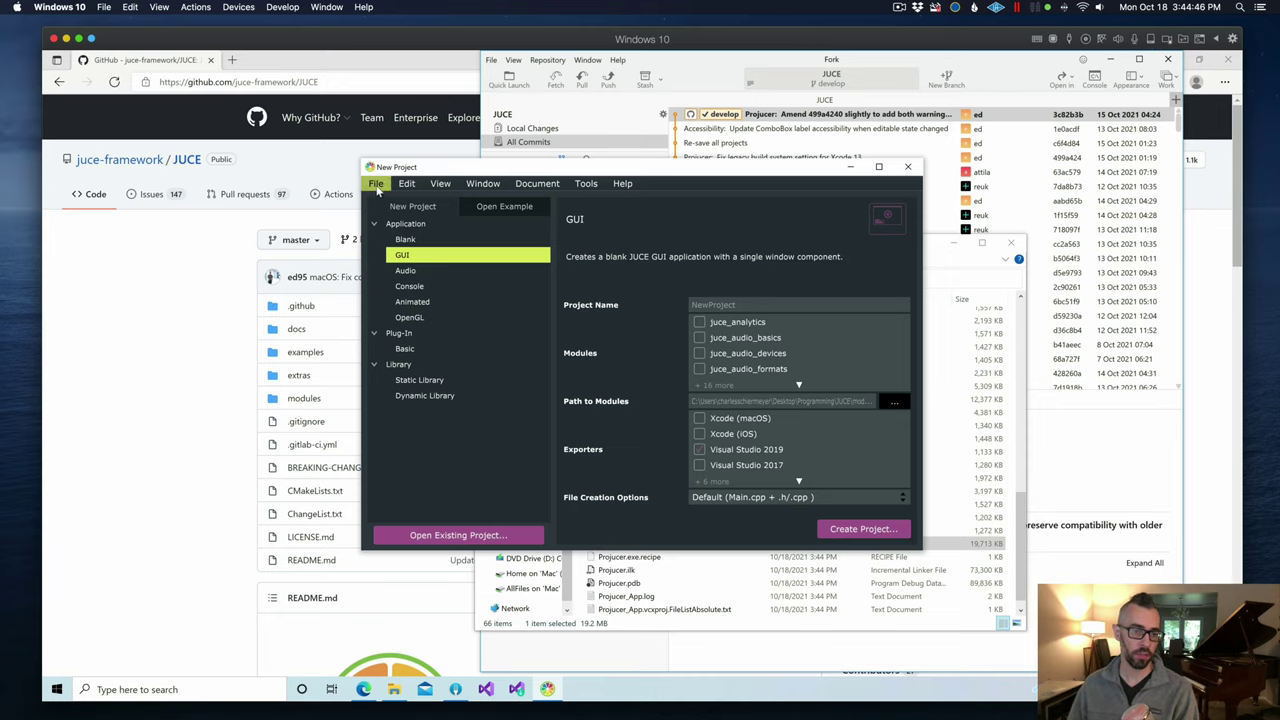
left_click(376, 186)
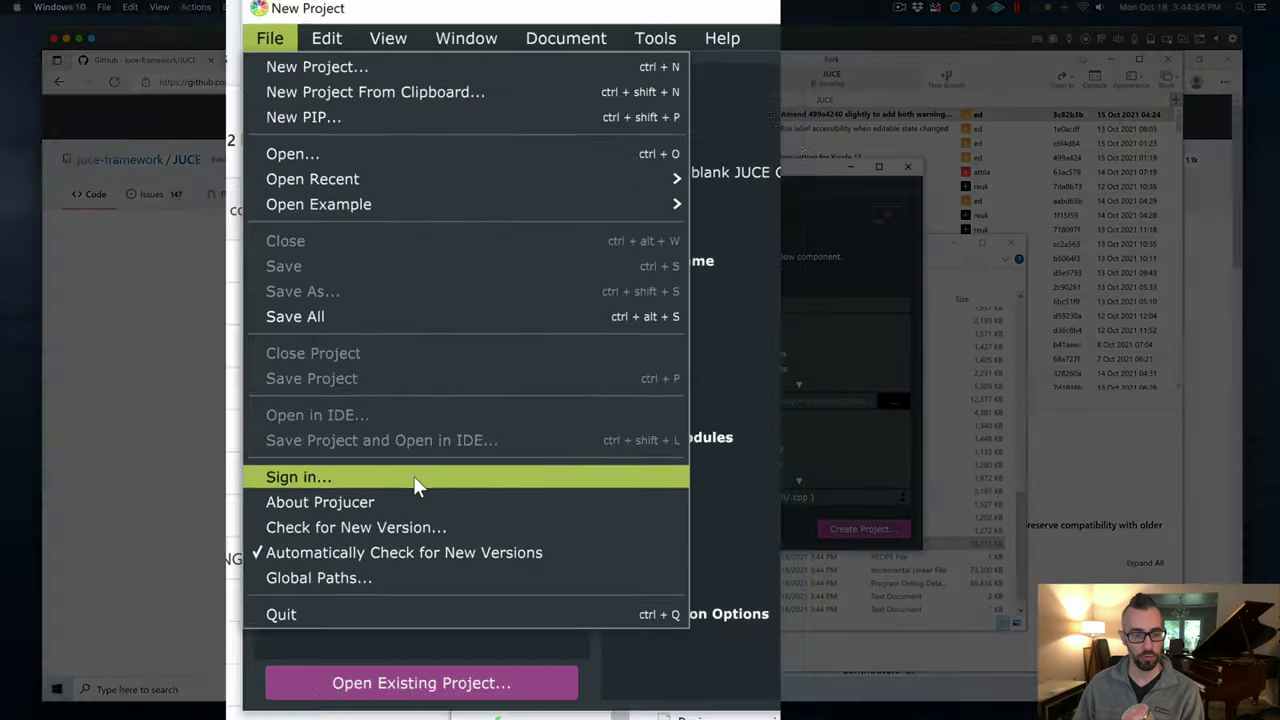
left_click(406, 487)
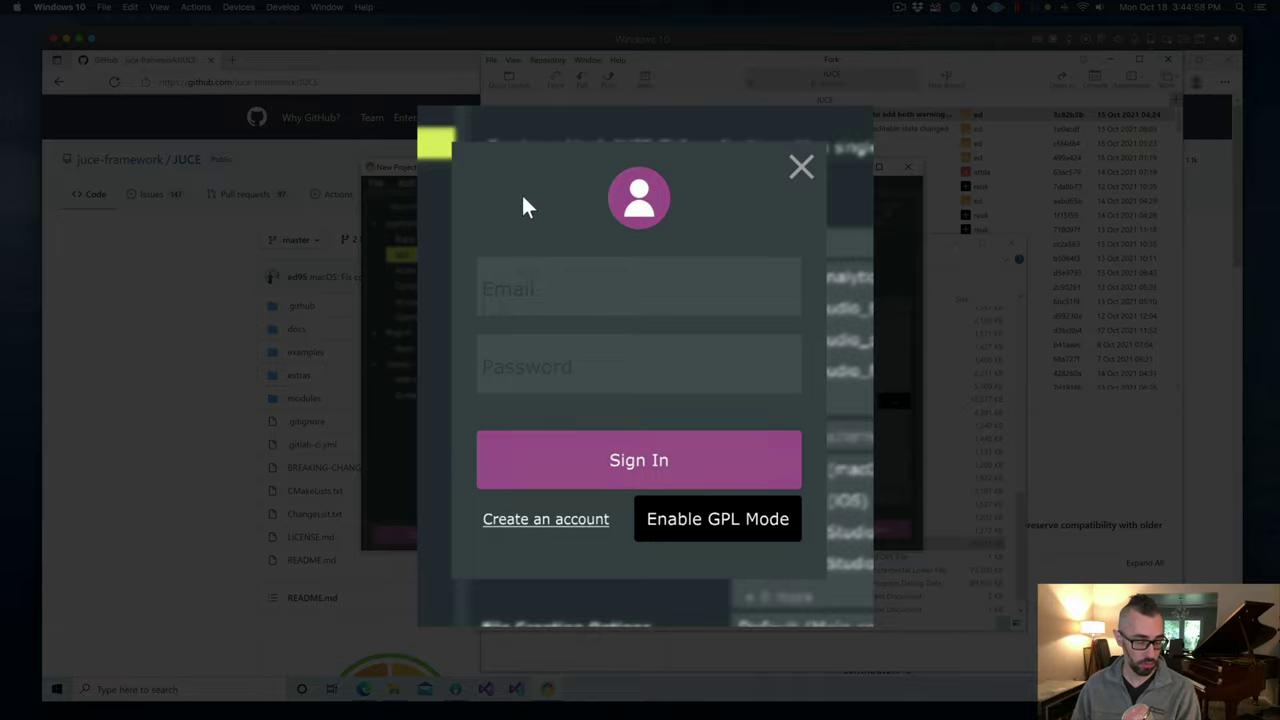
left_click(726, 516)
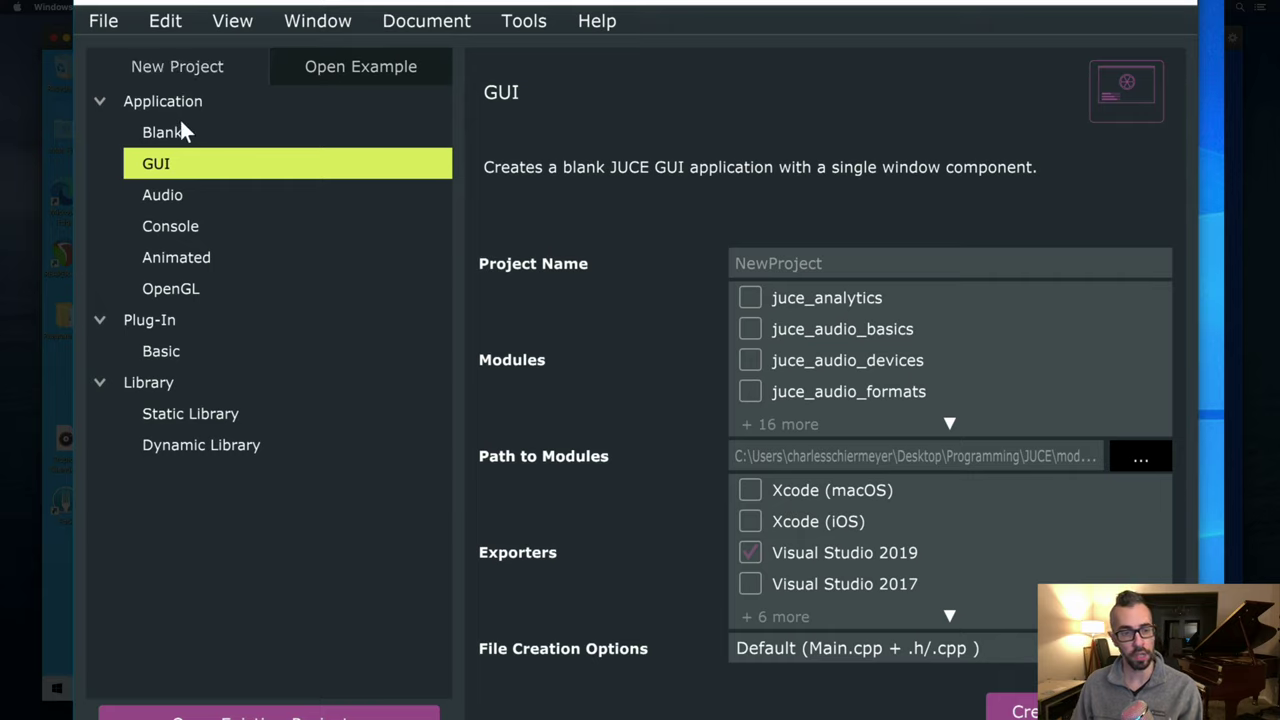
Step: Choose the Basic plug-in template for the new project and name it SimpleMBComp
left_click(176, 202)
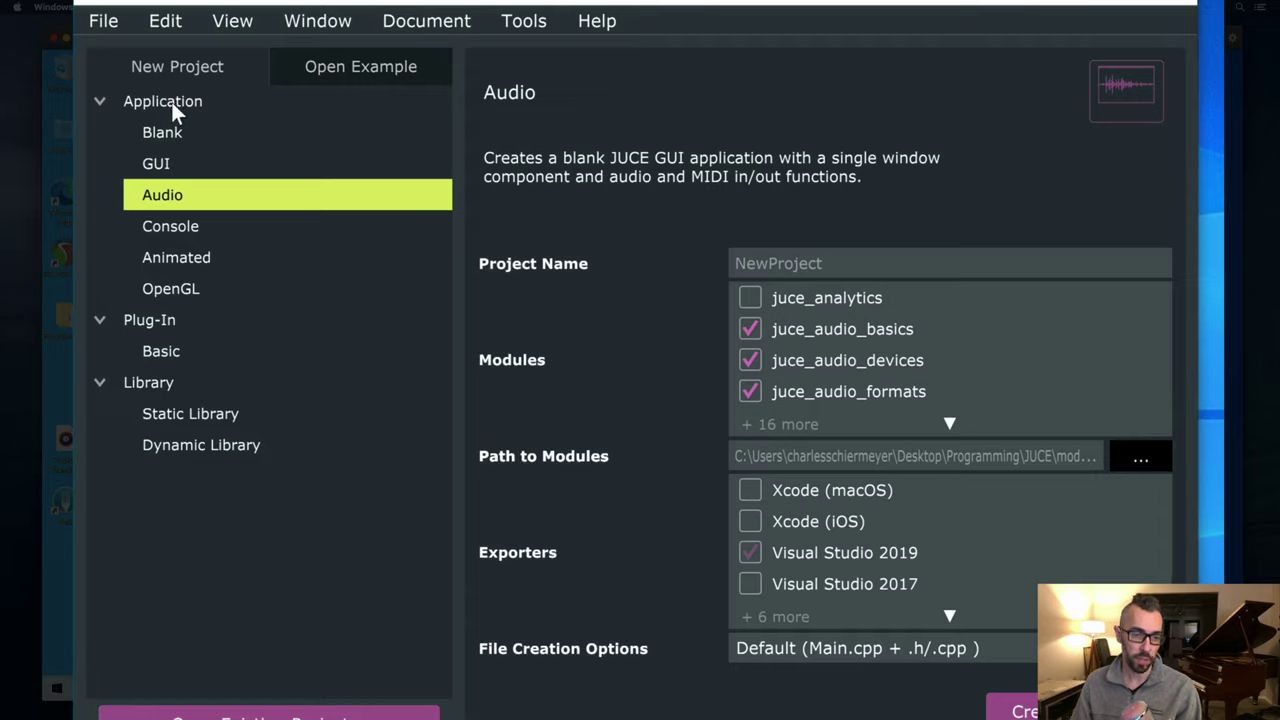
left_click(177, 336)
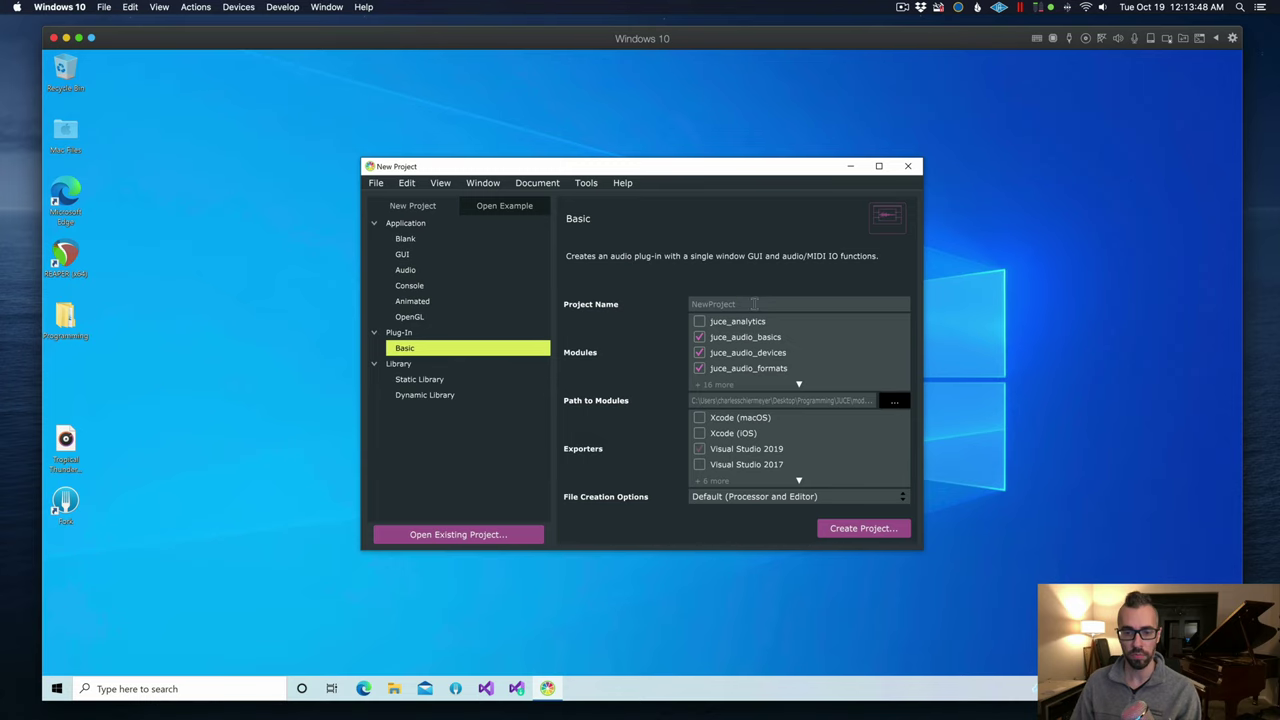
left_click(741, 303)
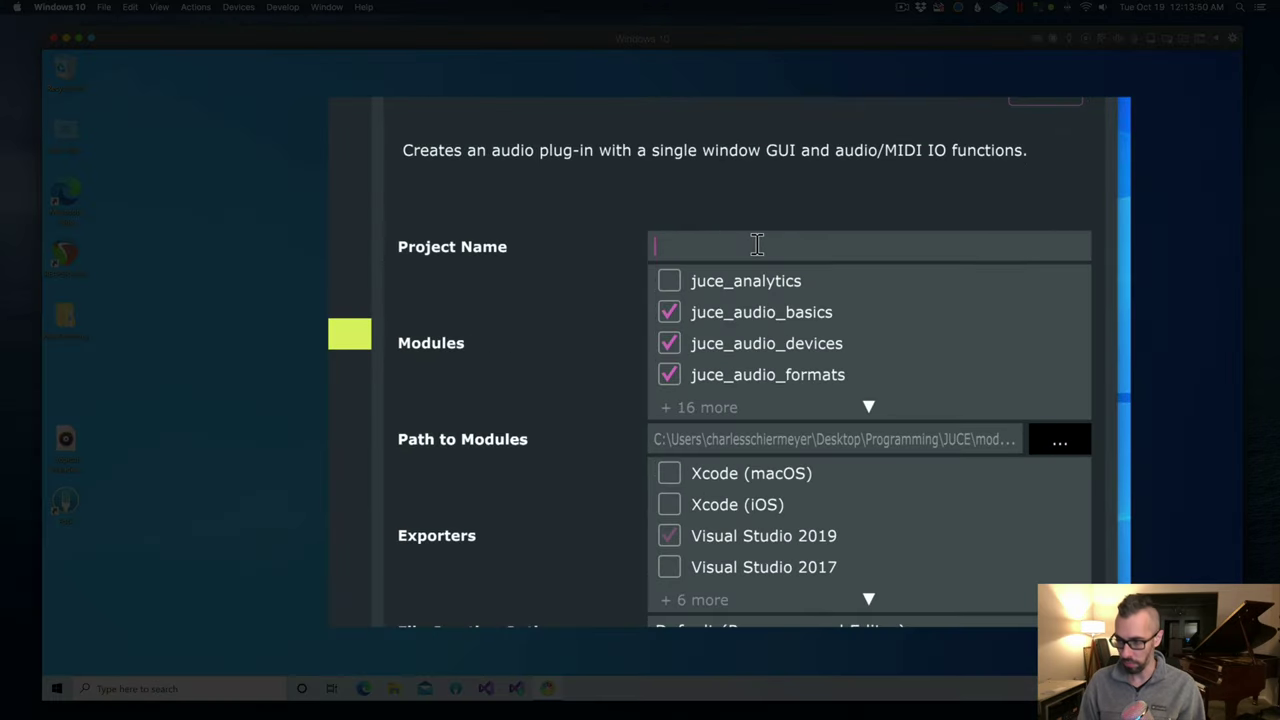
type("SimpleMBComp")
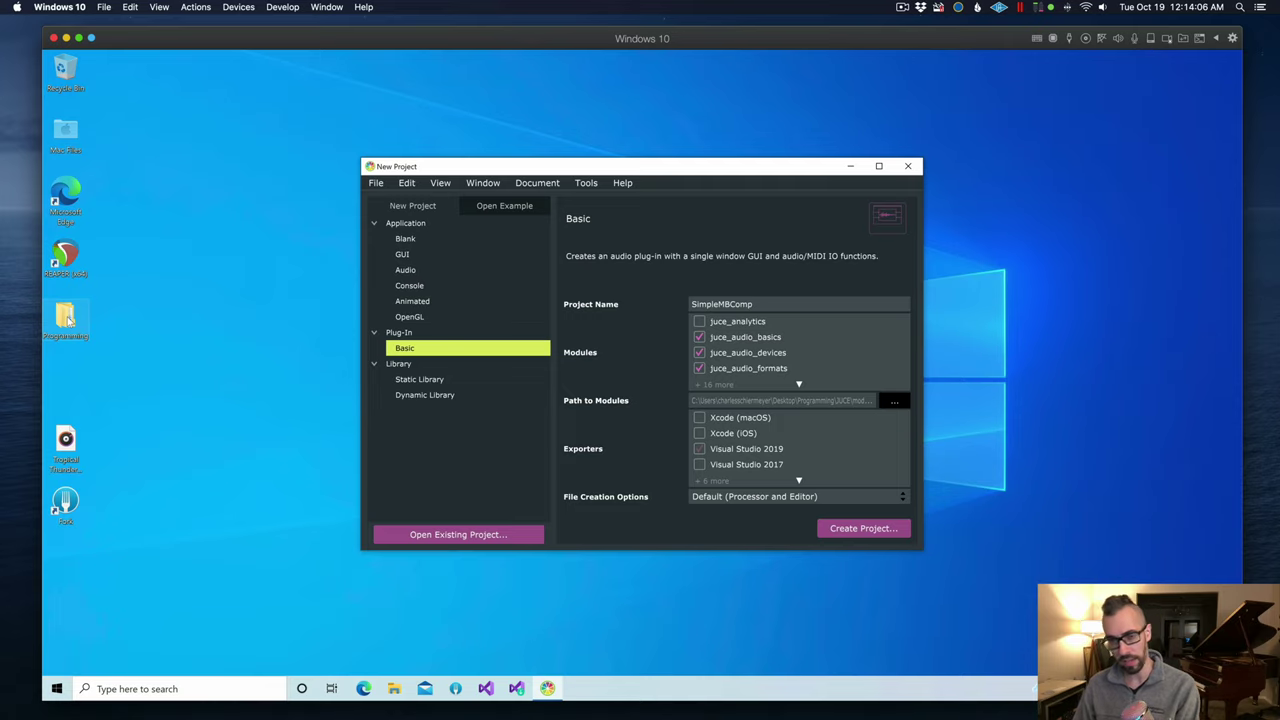
Step: Open Projucer's global paths and clear the Path to JUCE and JUCE Modules entries
left_click(378, 184)
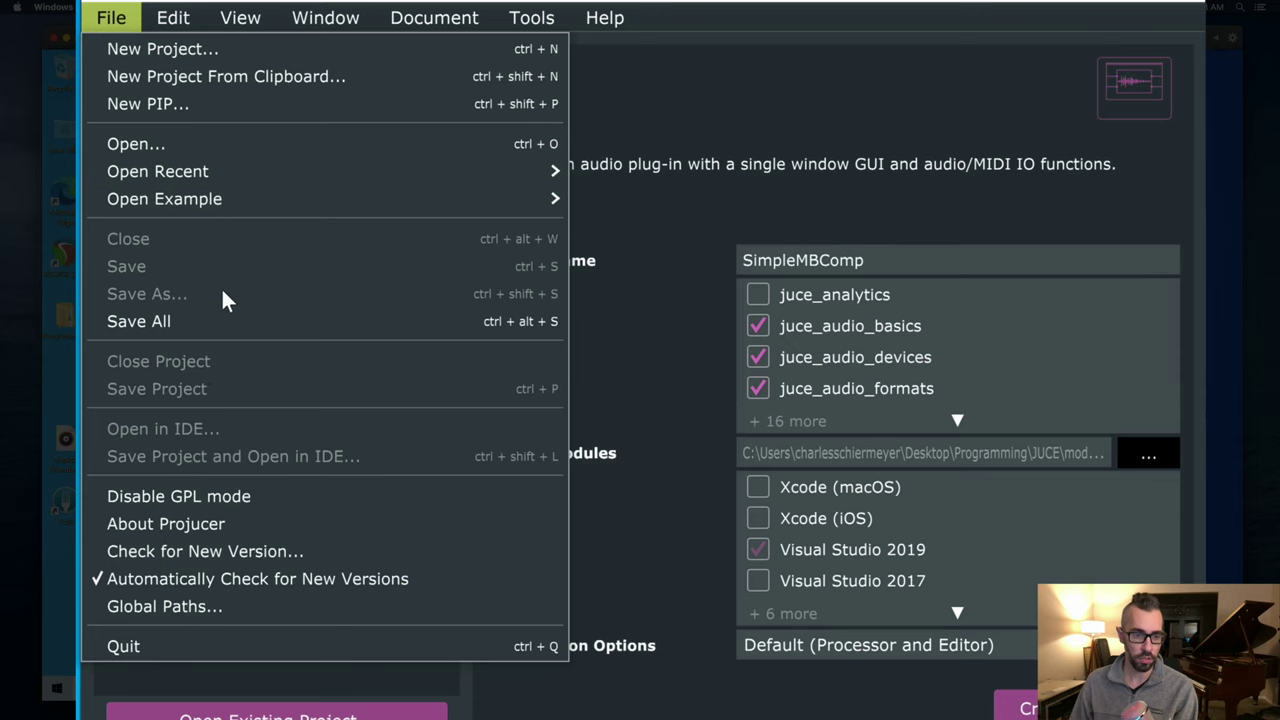
left_click(228, 607)
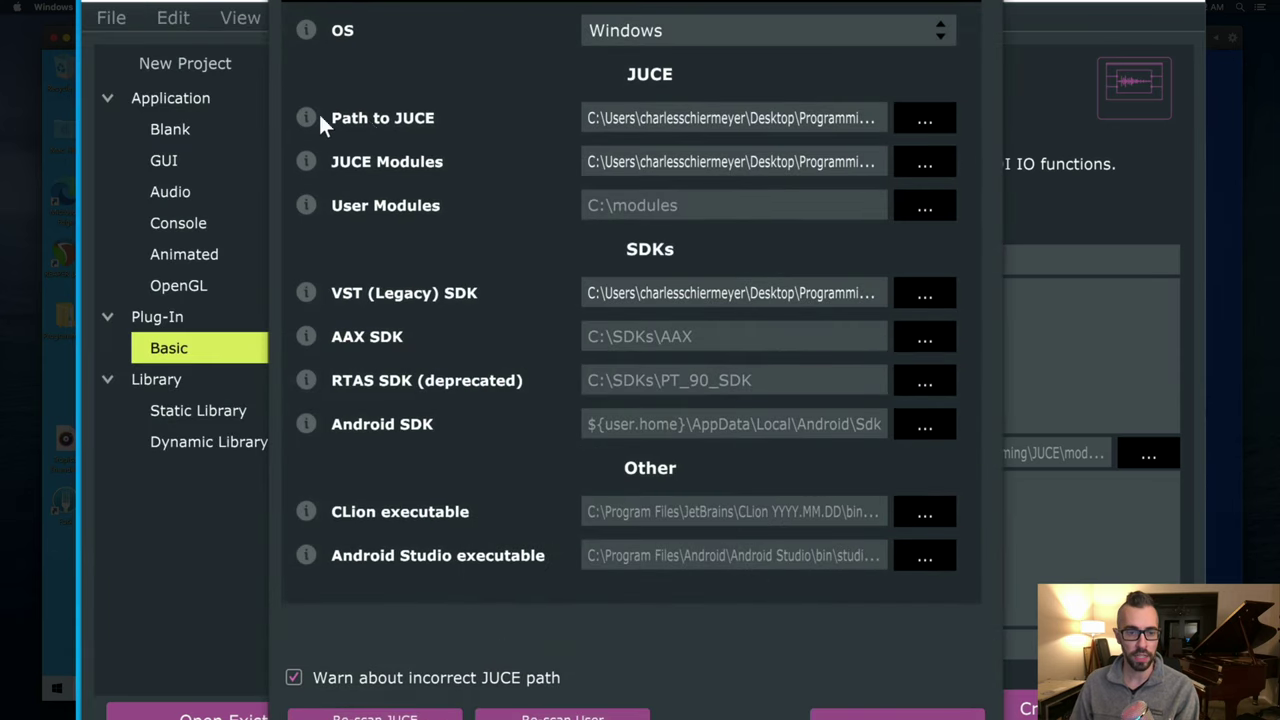
left_click(754, 118)
key("BackSpace")
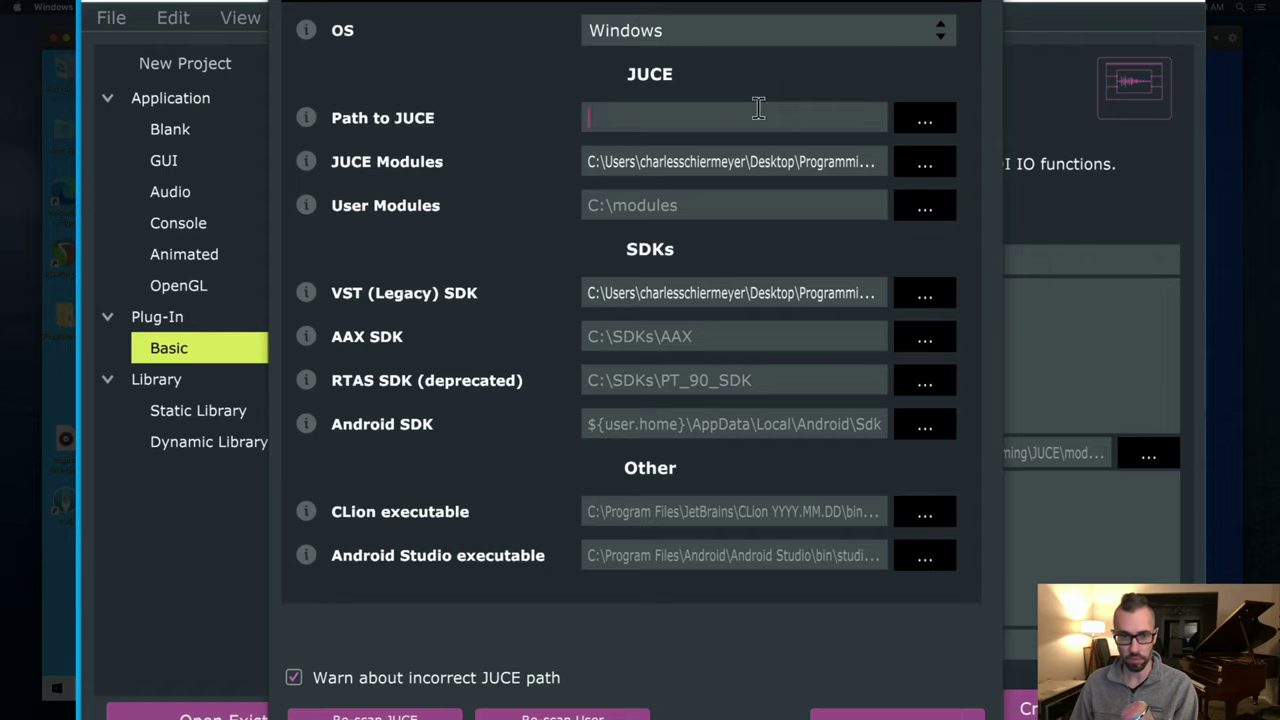
left_click(758, 162)
key("BackSpace")
left_click(508, 120)
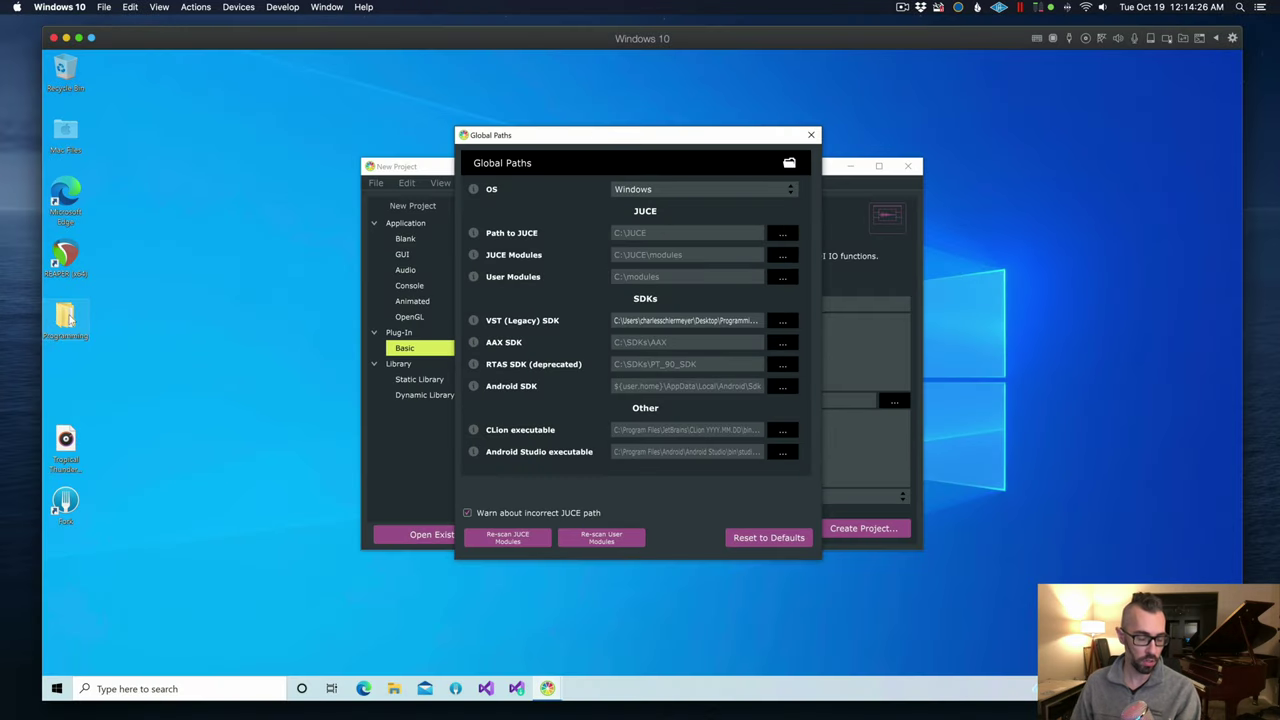
Step: Set the Path to JUCE to Desktop\Programming\JUCE and JUCE Modules to its modules folder, then close the global paths
left_click(783, 237)
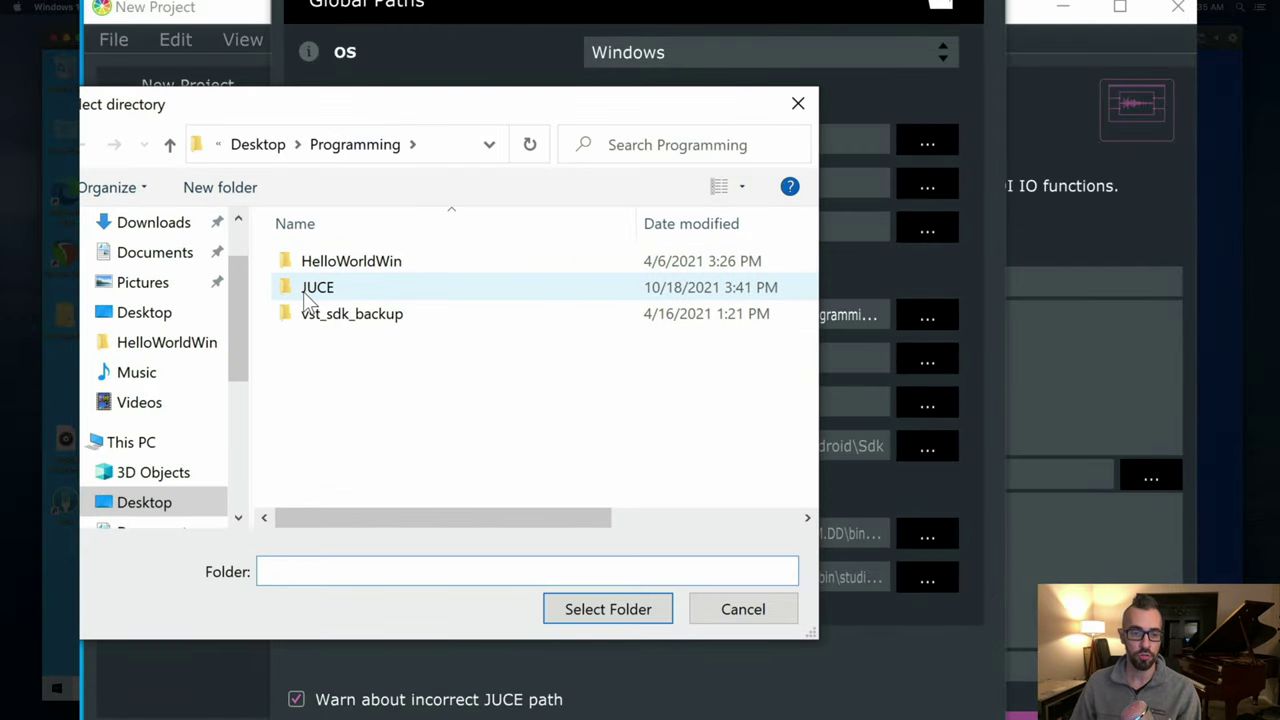
double_click(323, 287)
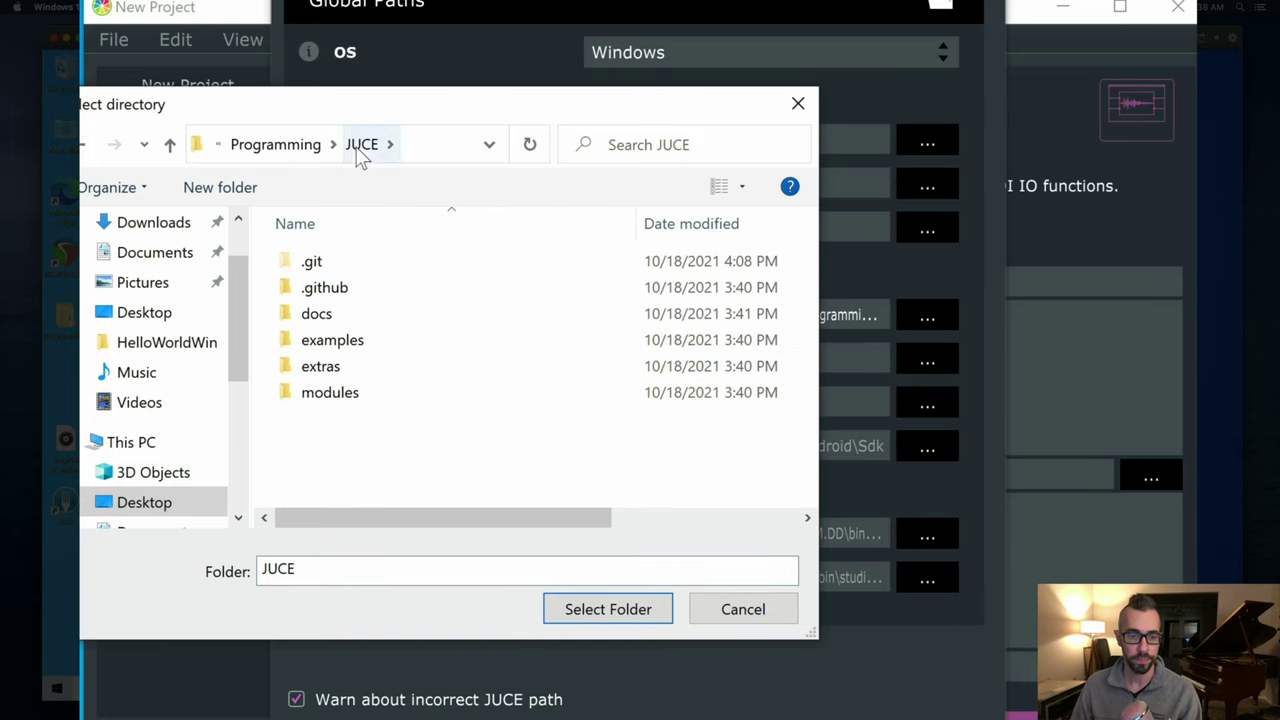
left_click(604, 616)
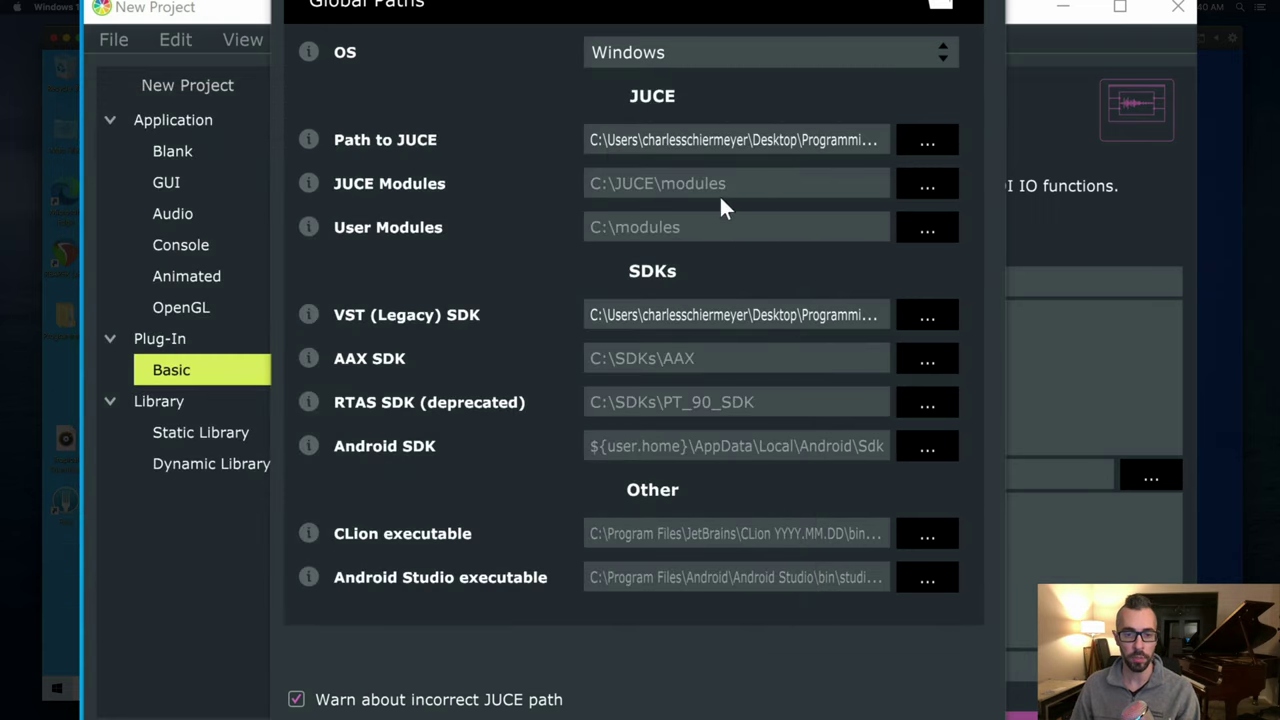
left_click(943, 185)
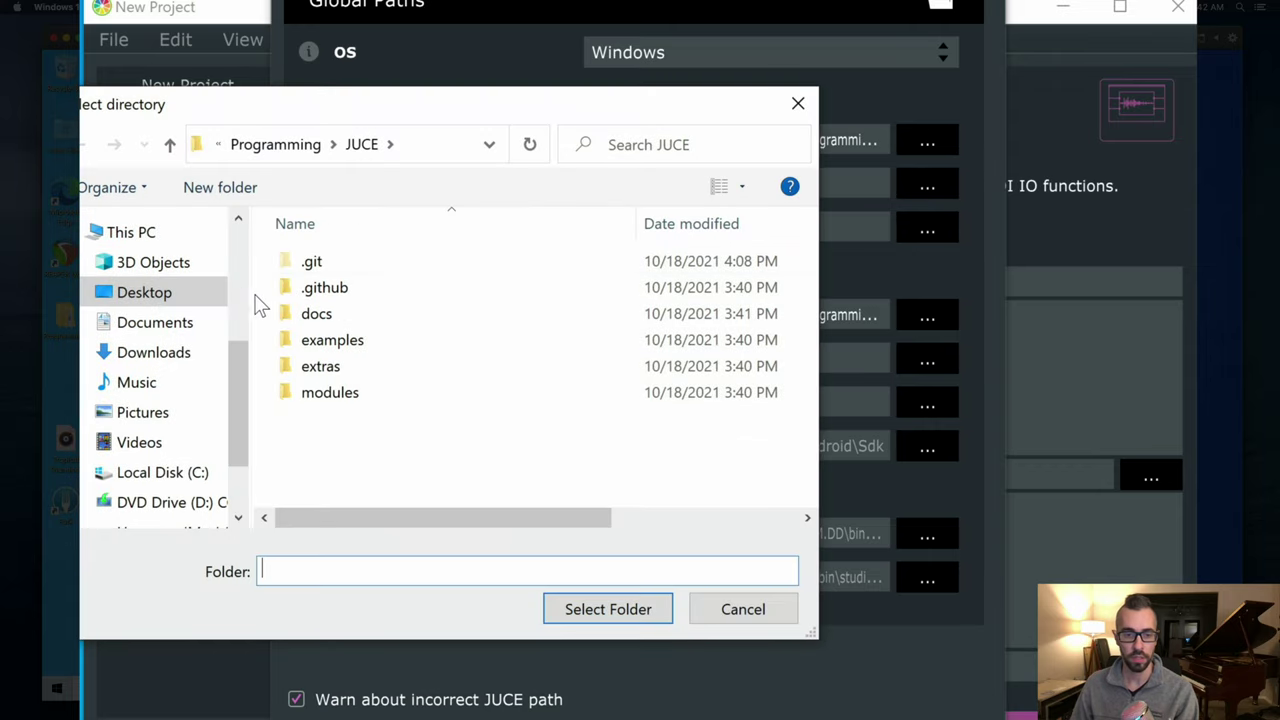
left_click(348, 393)
double_click(348, 393)
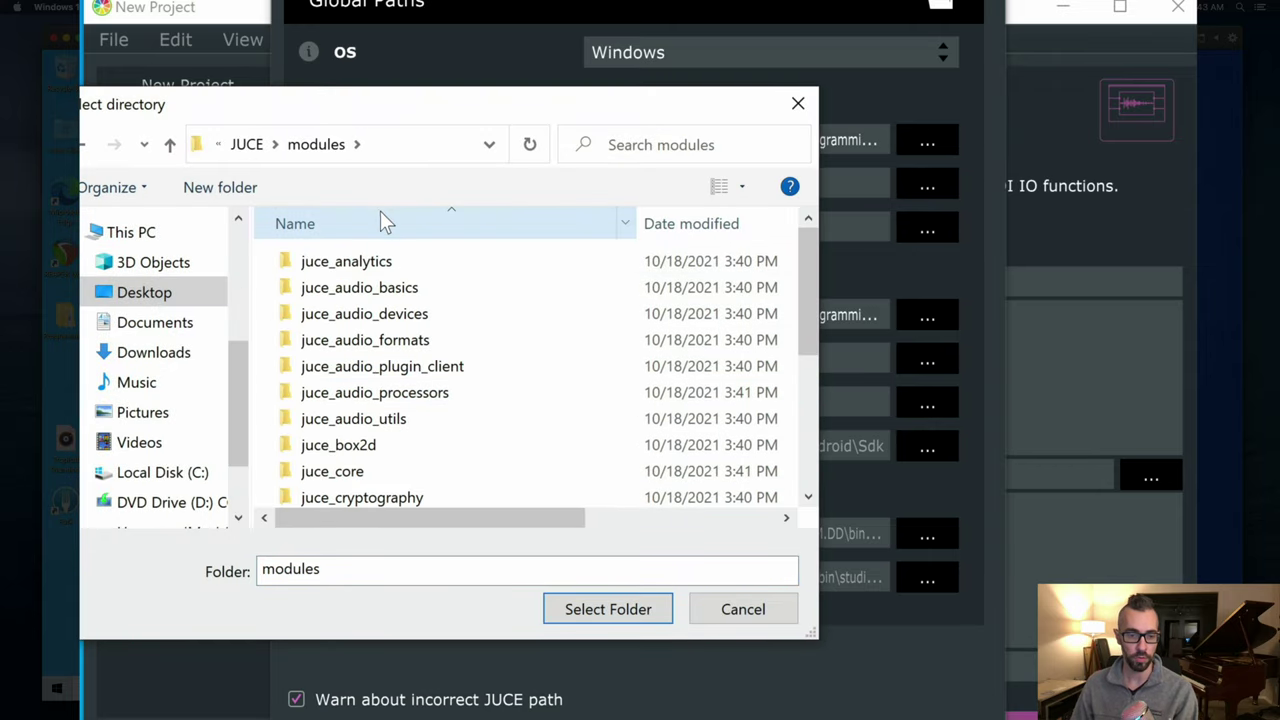
left_click(594, 609)
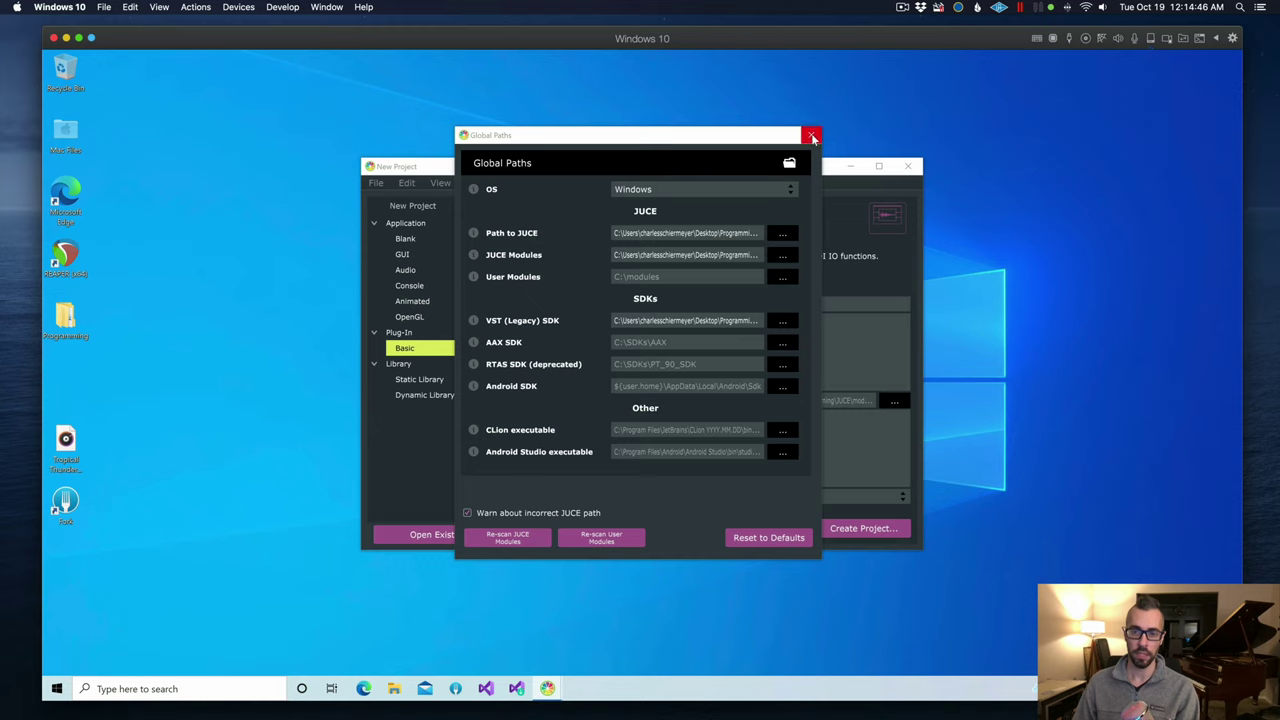
left_click(980, 0)
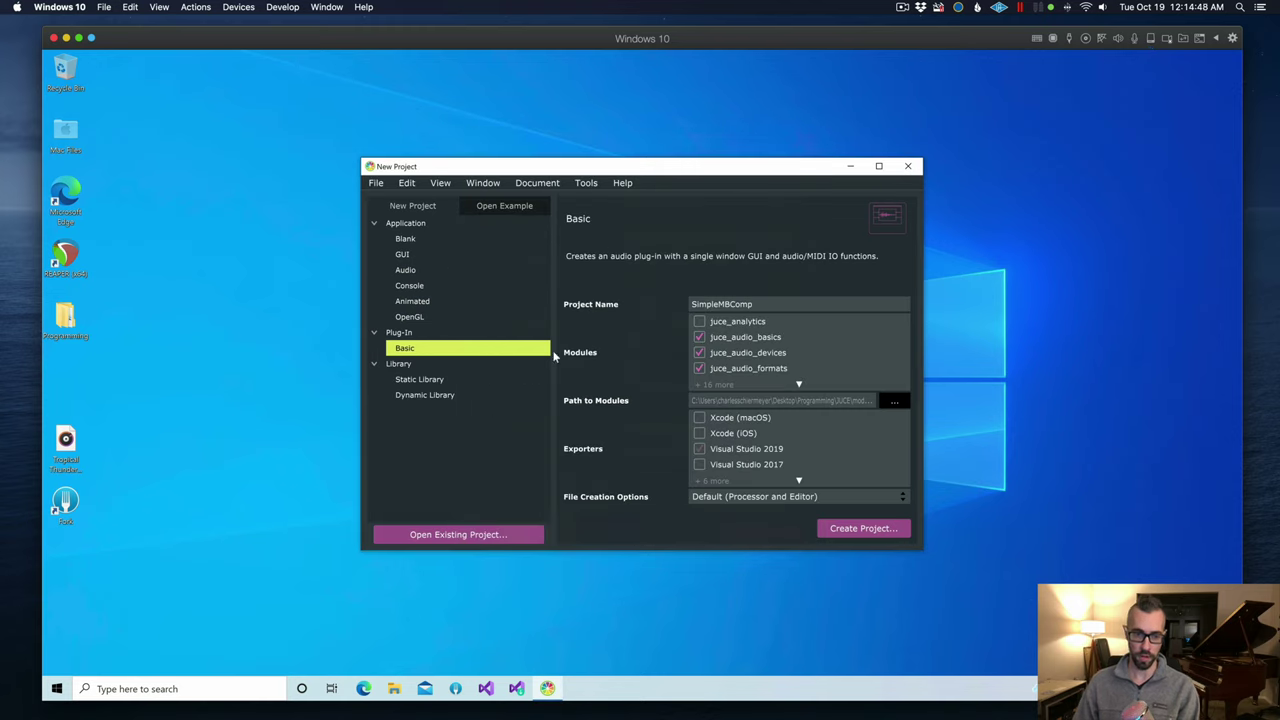
Step: Create the SimpleMBComp project in the Desktop\Programming folder
left_click(857, 532)
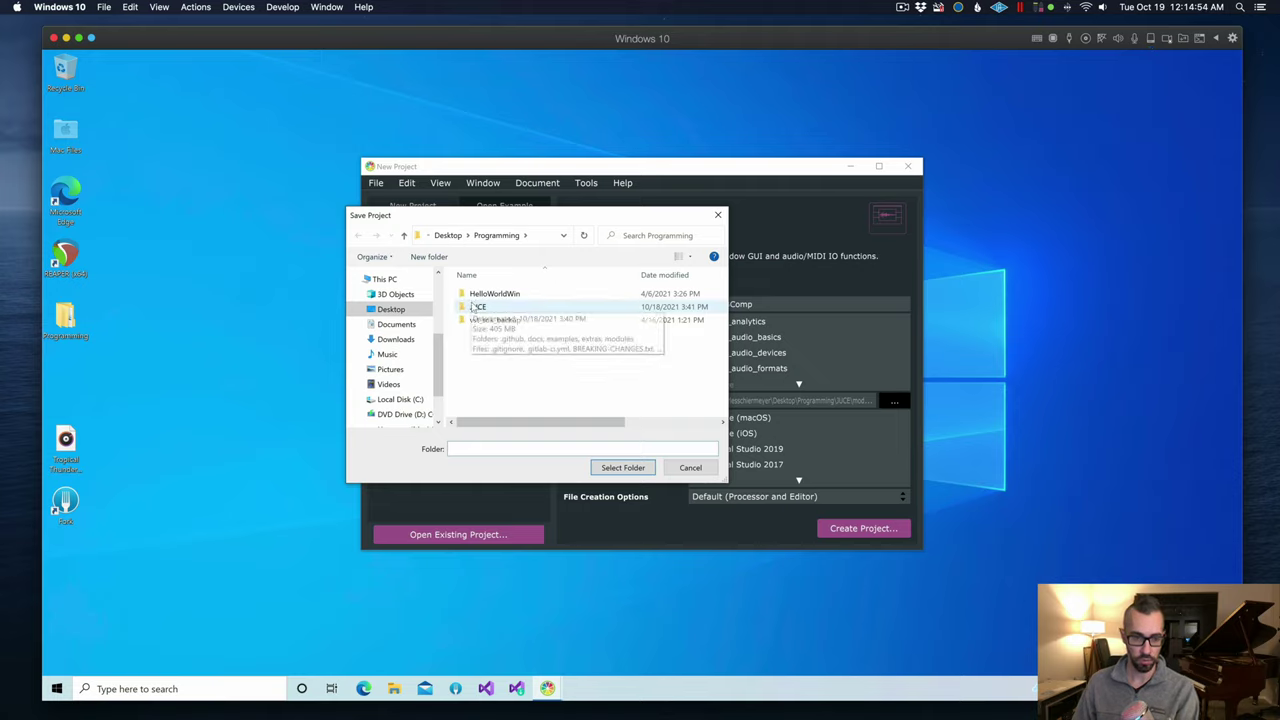
left_click(620, 467)
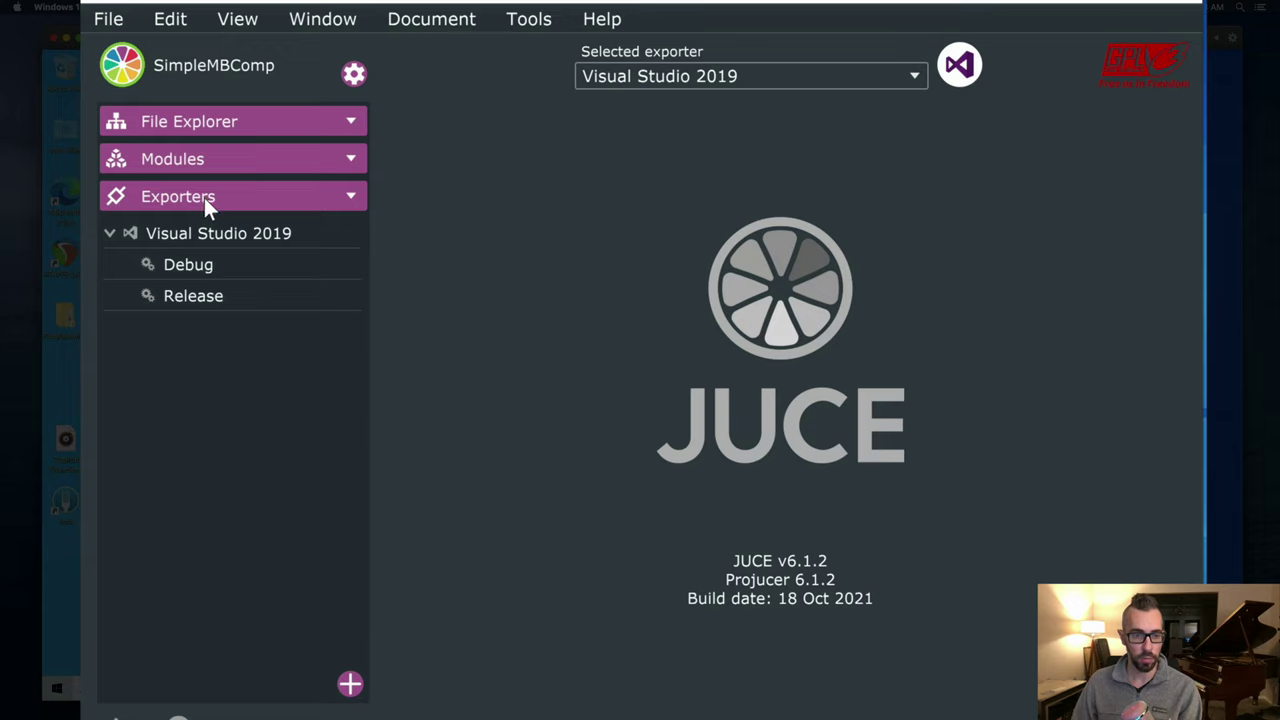
Step: Set Enable Plugin Copy Step to Enabled in the Visual Studio 2019 exporter's Debug configuration
left_click(208, 268)
scroll(555, 333, "down", 15)
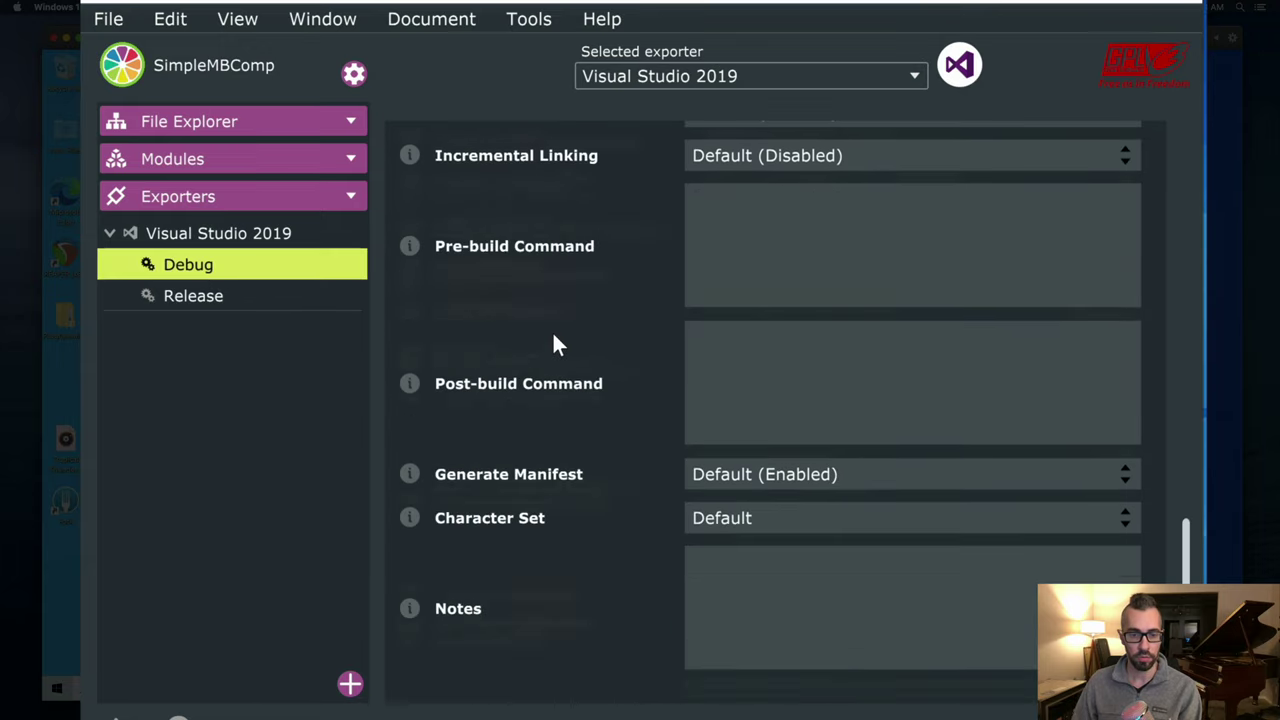
scroll(555, 333, "up", 5)
scroll(553, 336, "up", 8)
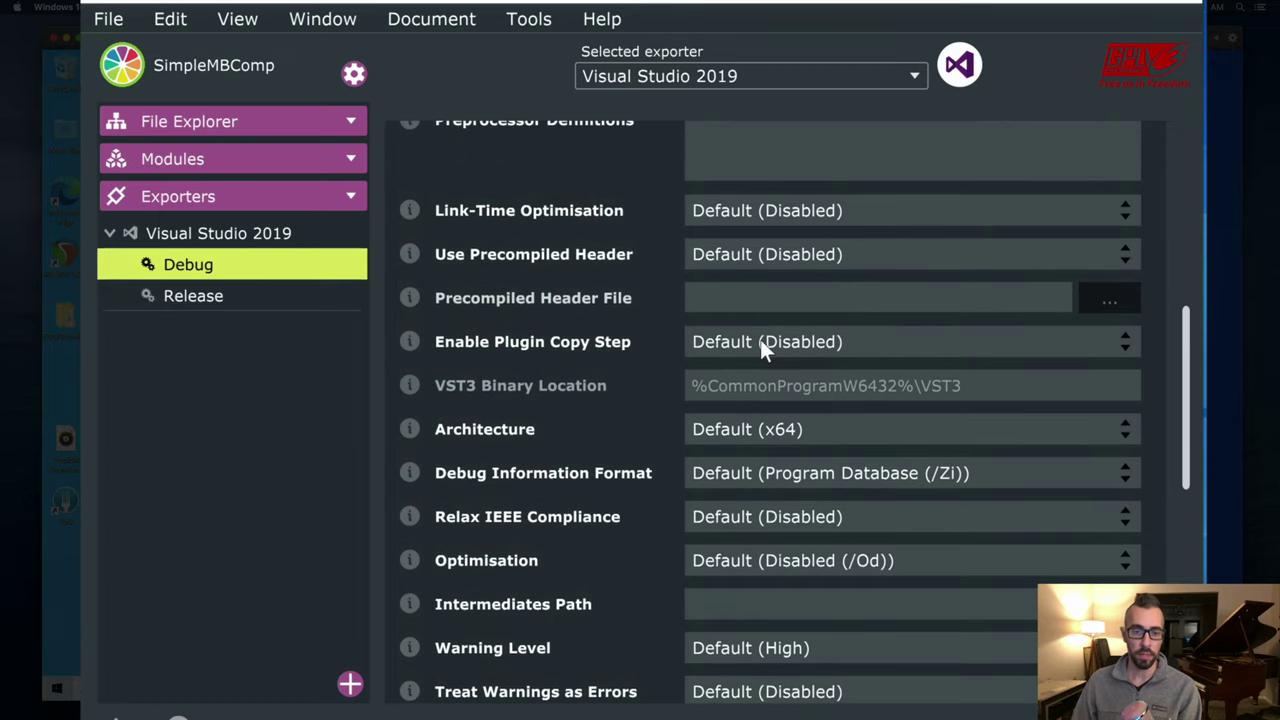
left_click(762, 342)
left_click(780, 375)
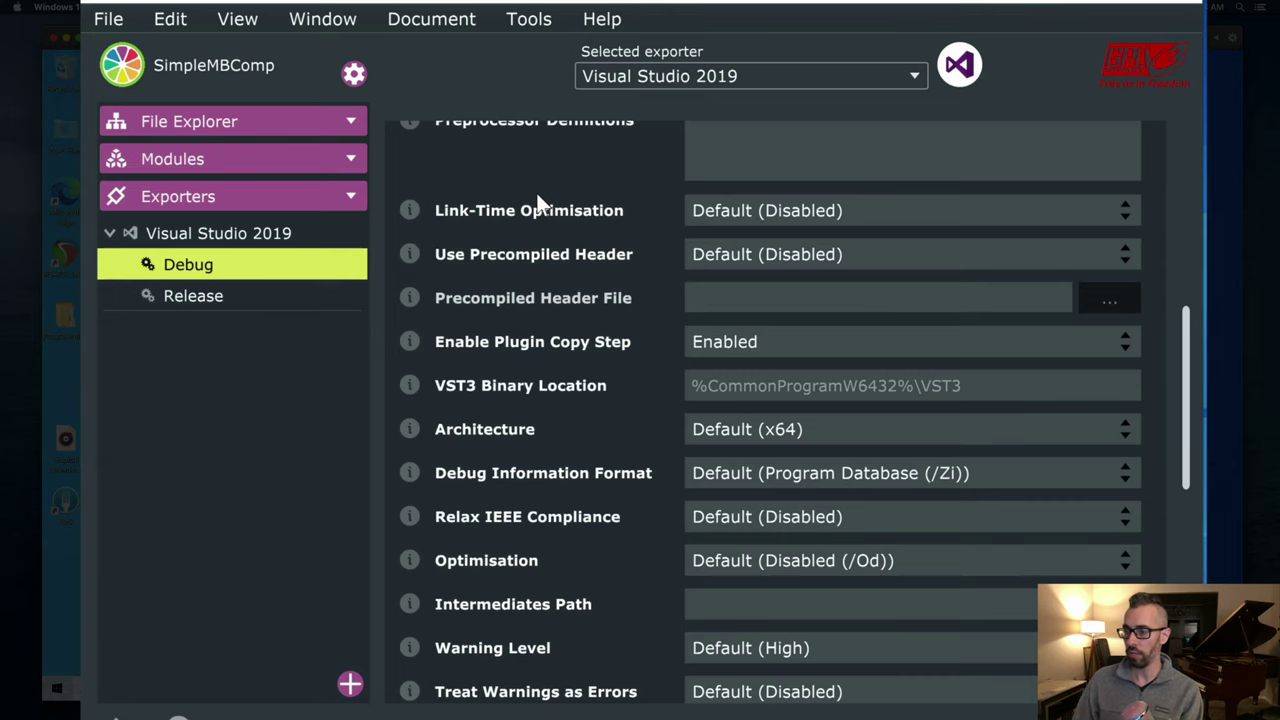
Step: Set the C++ Language Standard to C++17 in the SimpleMBComp project settings
left_click(356, 77)
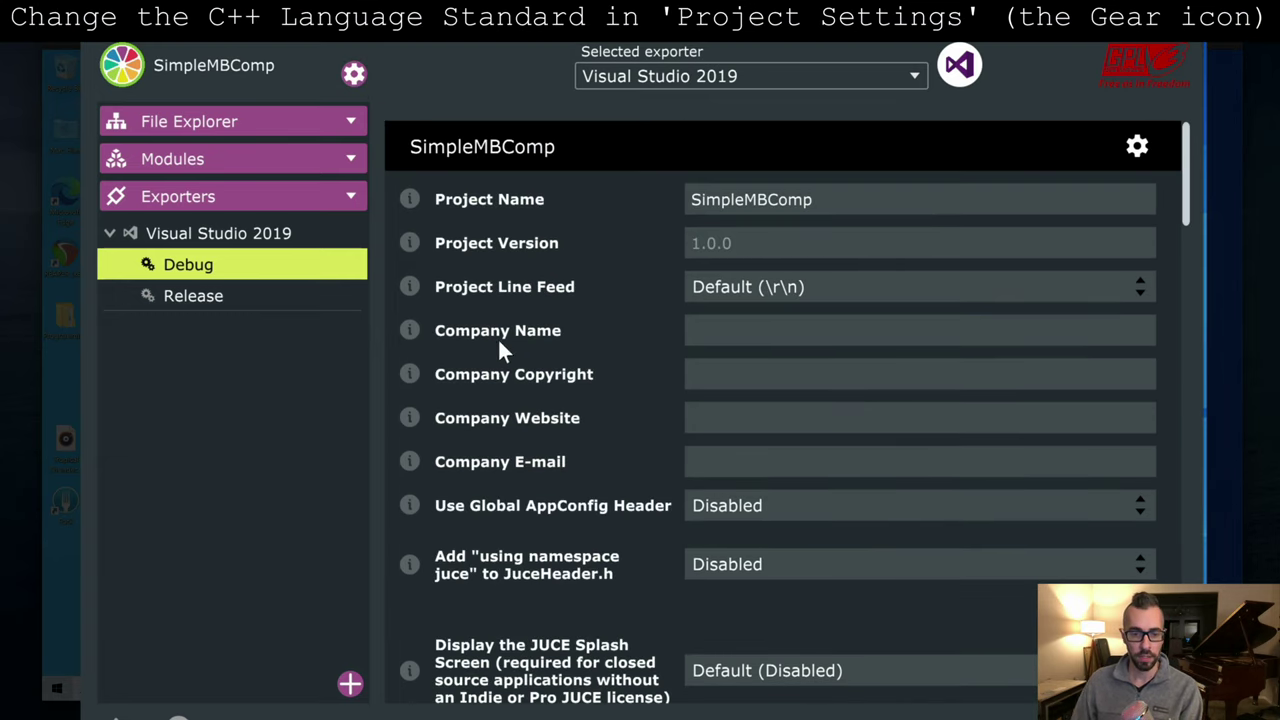
scroll(544, 353, "down", 20)
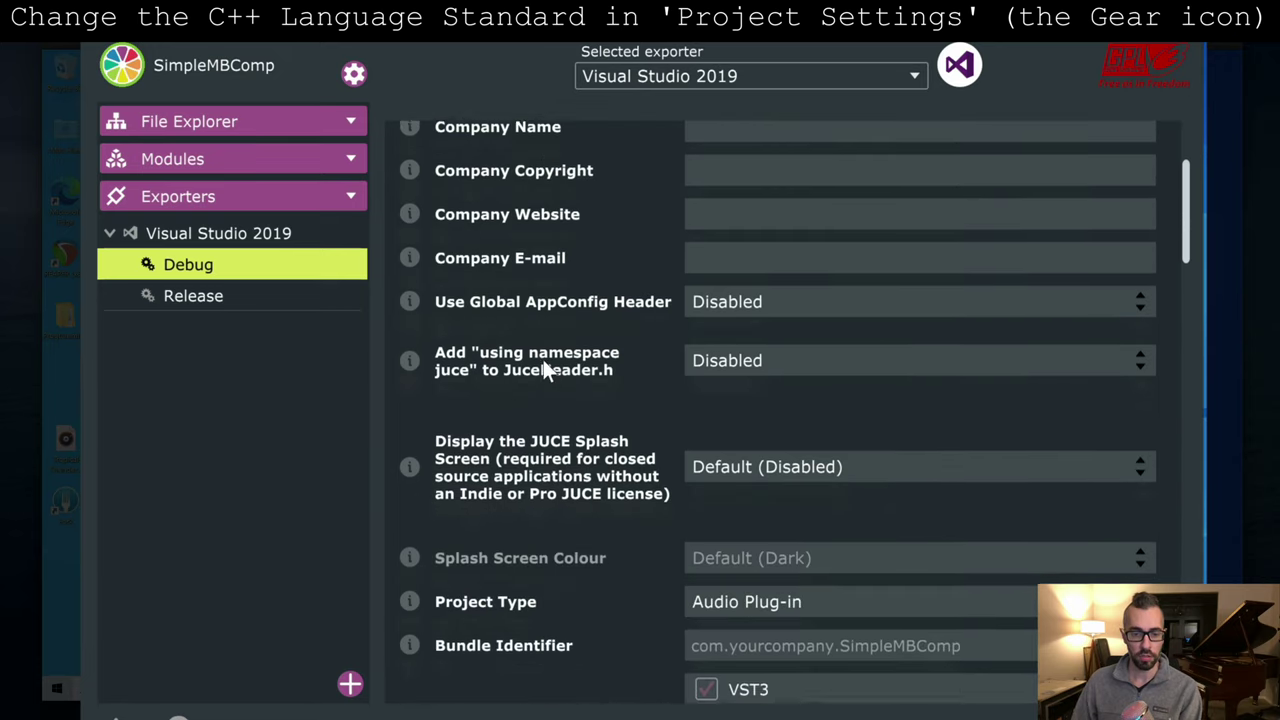
scroll(542, 370, "down", 10)
scroll(542, 370, "up", 3)
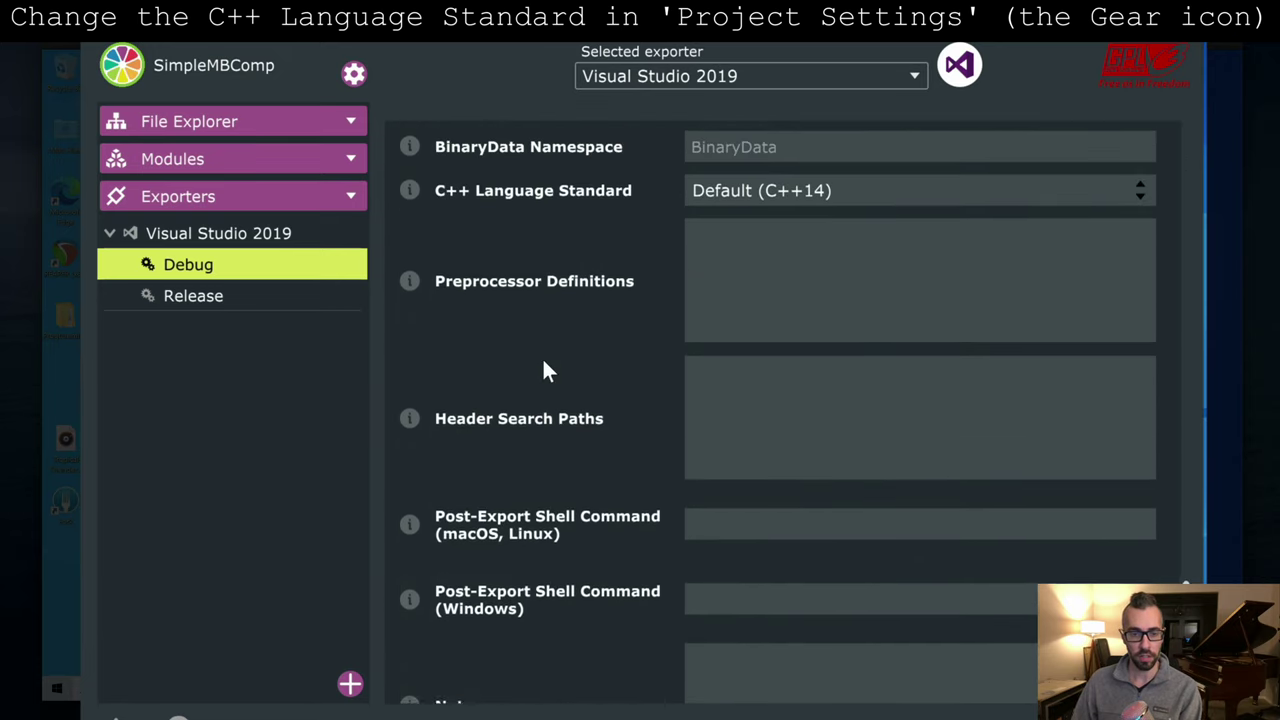
scroll(542, 370, "down", 3)
scroll(545, 368, "up", 5)
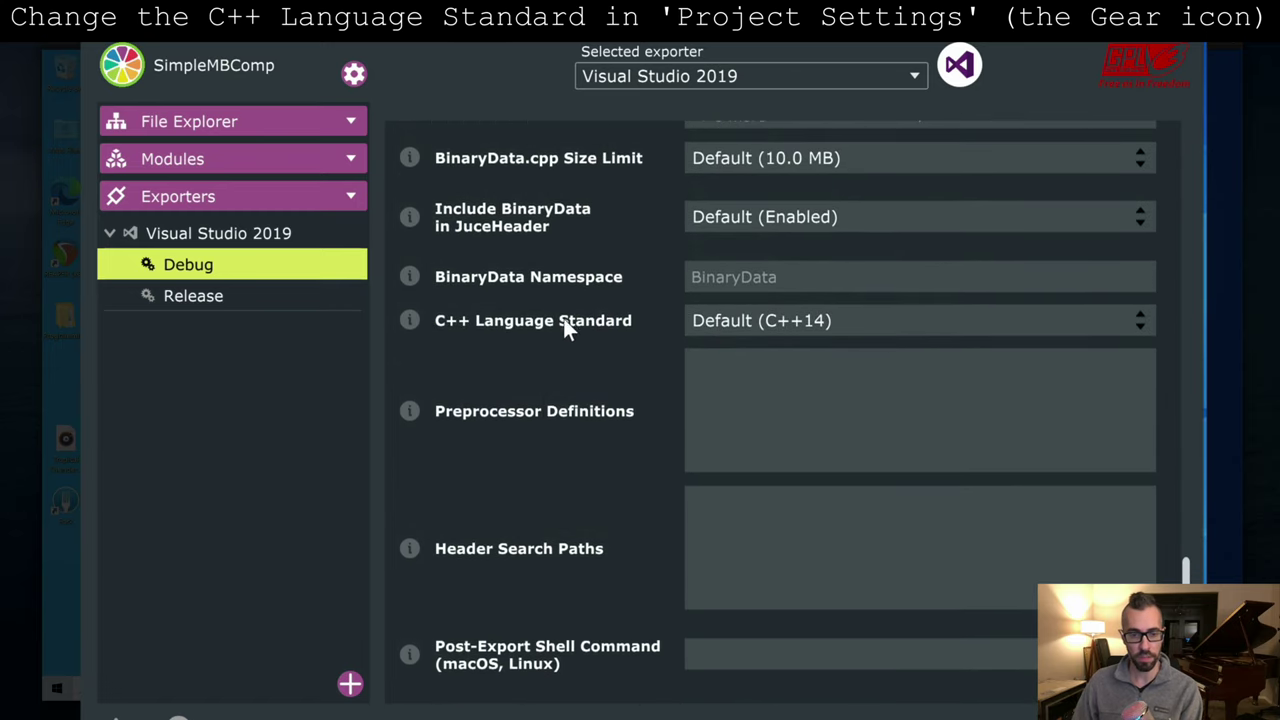
left_click(805, 321)
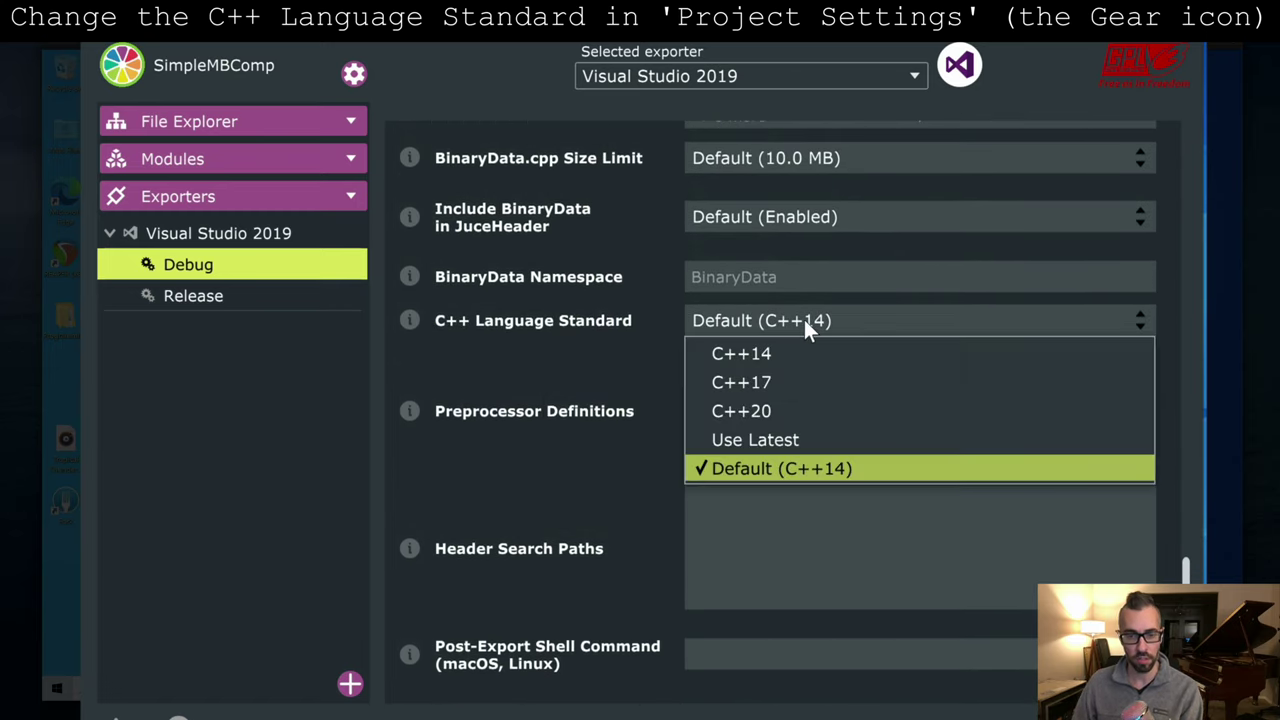
left_click(809, 384)
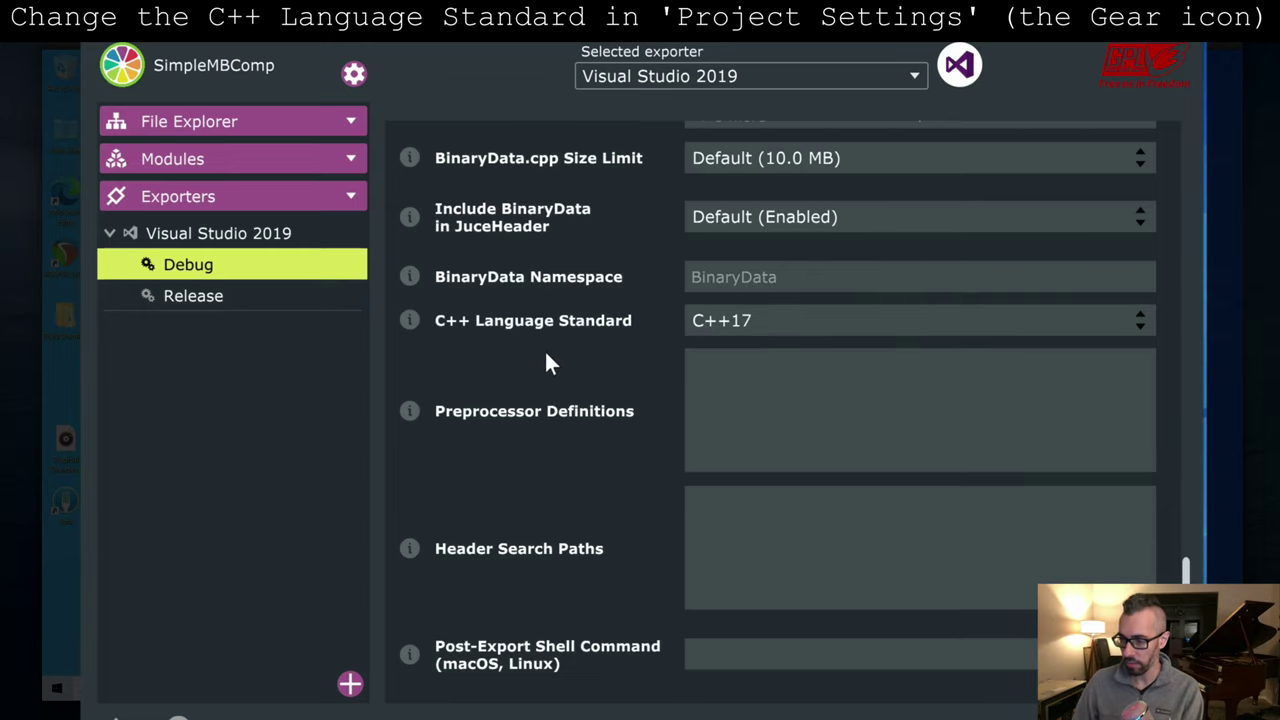
Step: Enter Matkat Music LLC as the company name in the project settings
scroll(546, 363, "up", 10)
scroll(546, 355, "up", 10)
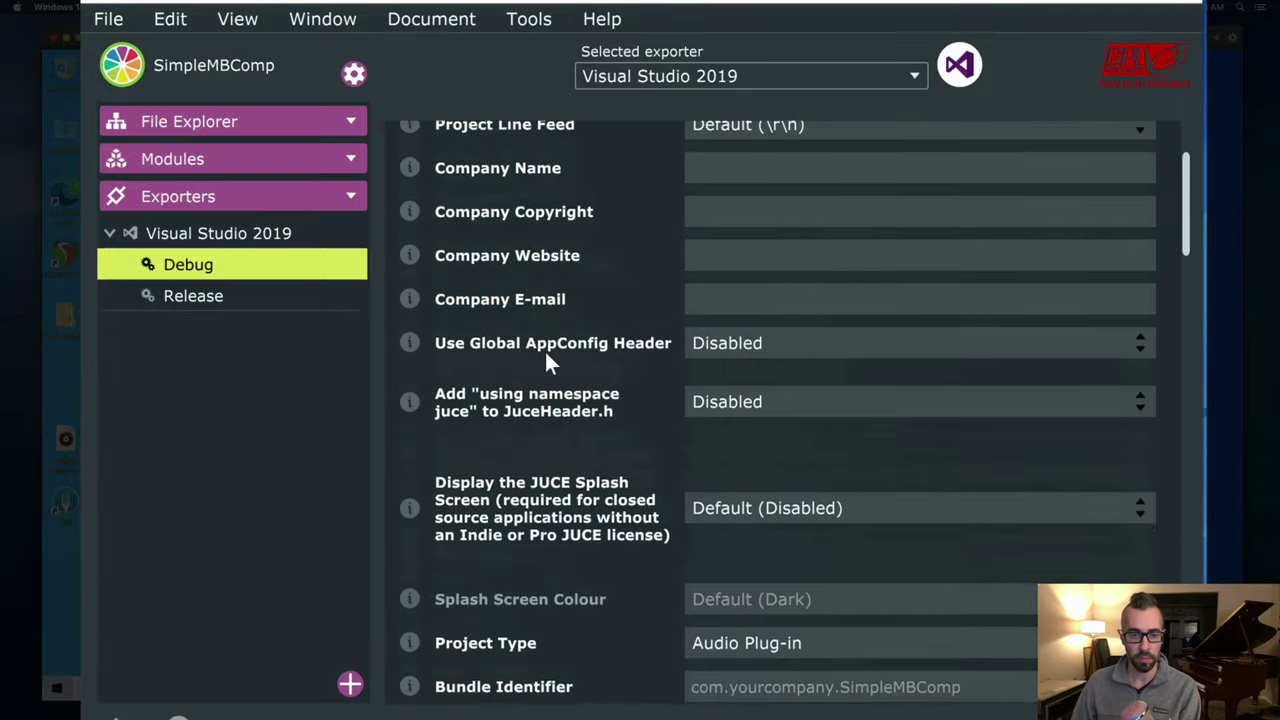
left_click(760, 330)
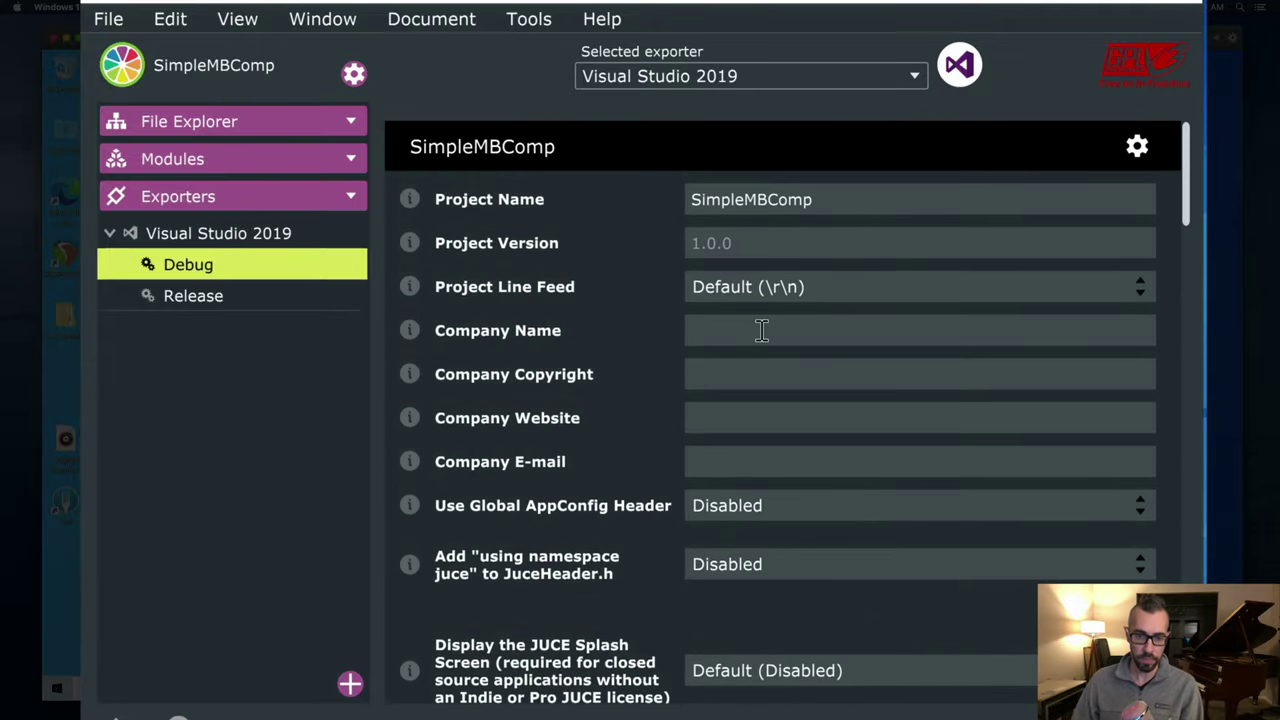
type("M")
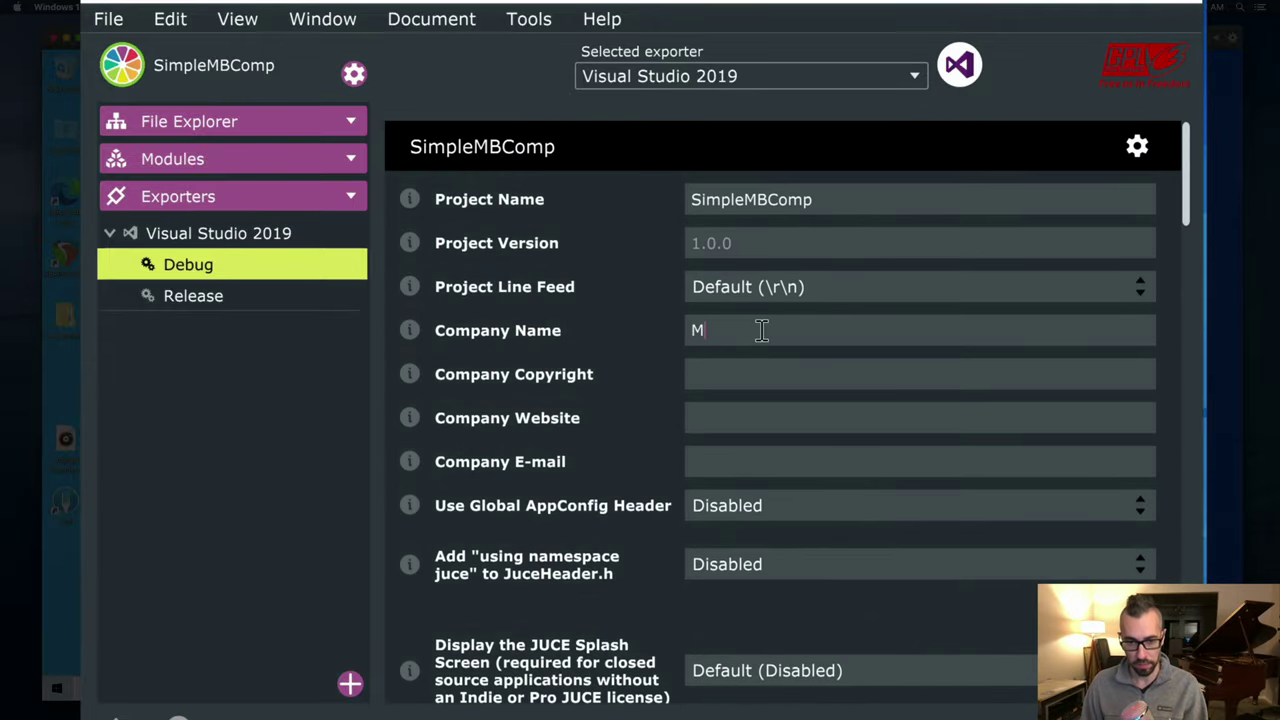
type("atkat Music LLC")
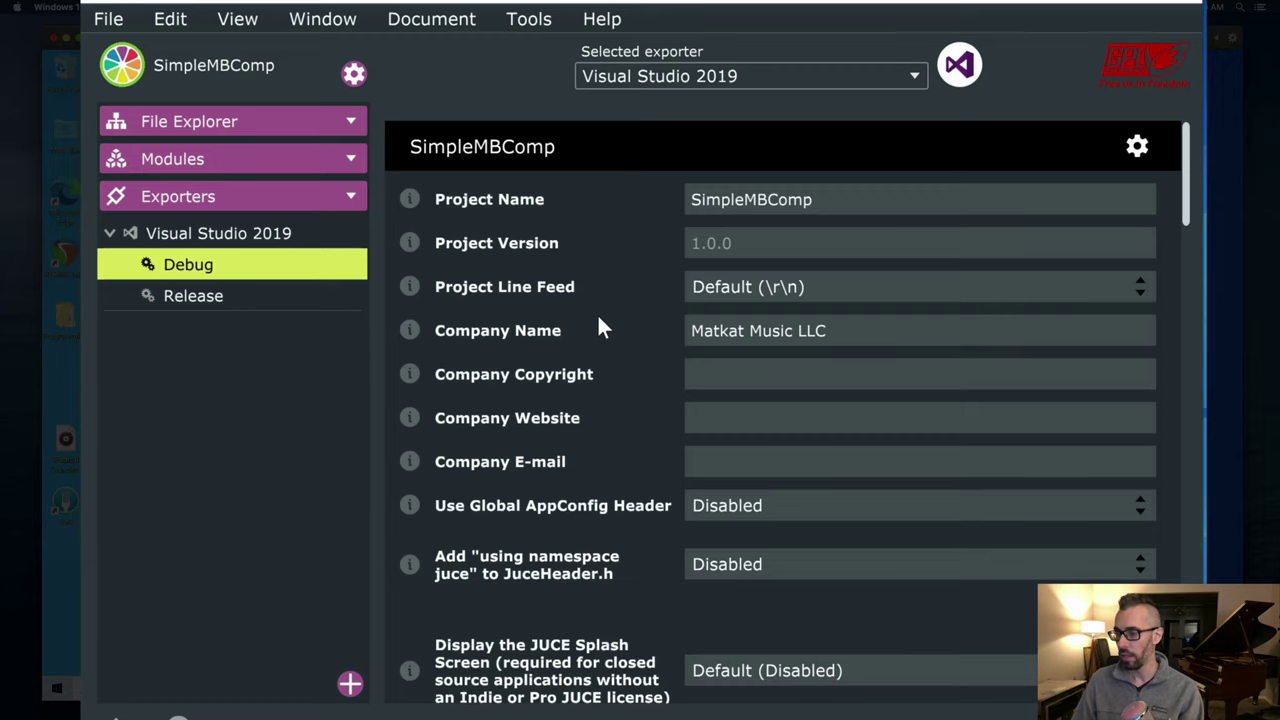
Step: Save SimpleMBComp and open it in Visual Studio 2019 from Projucer, and rebuild the whole solution
scroll(540, 414, "down", 1)
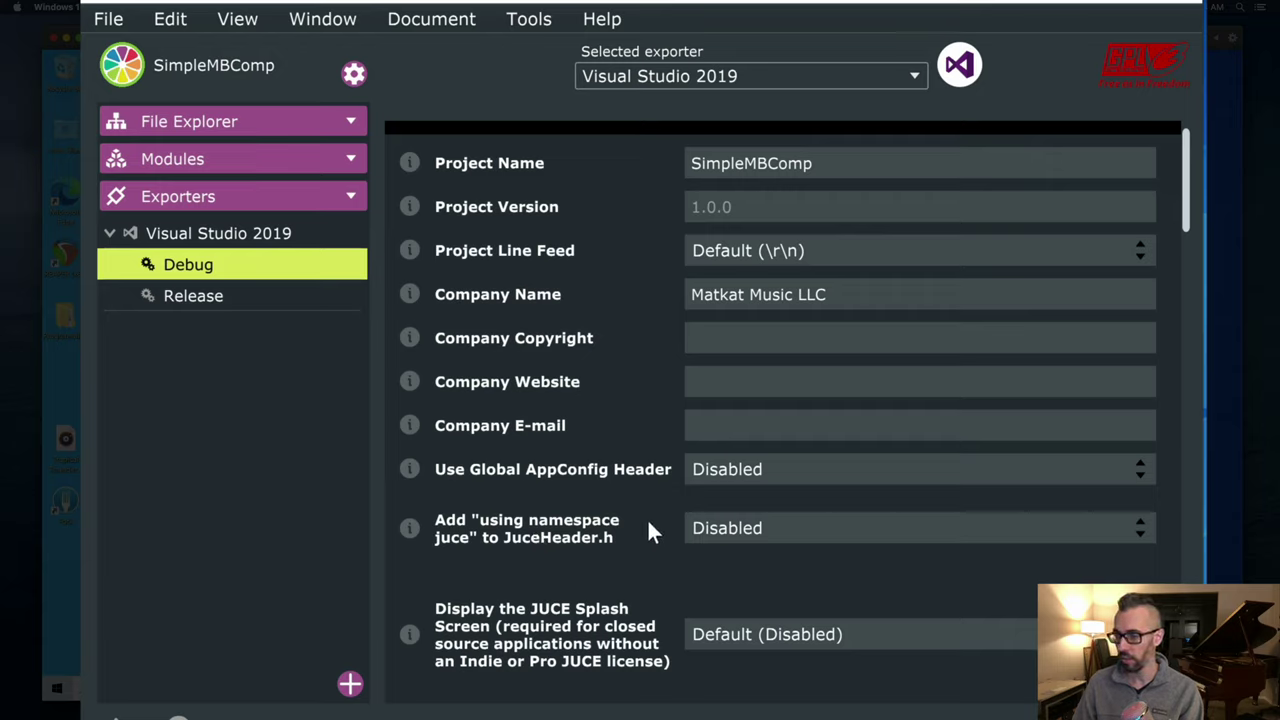
left_click(962, 67)
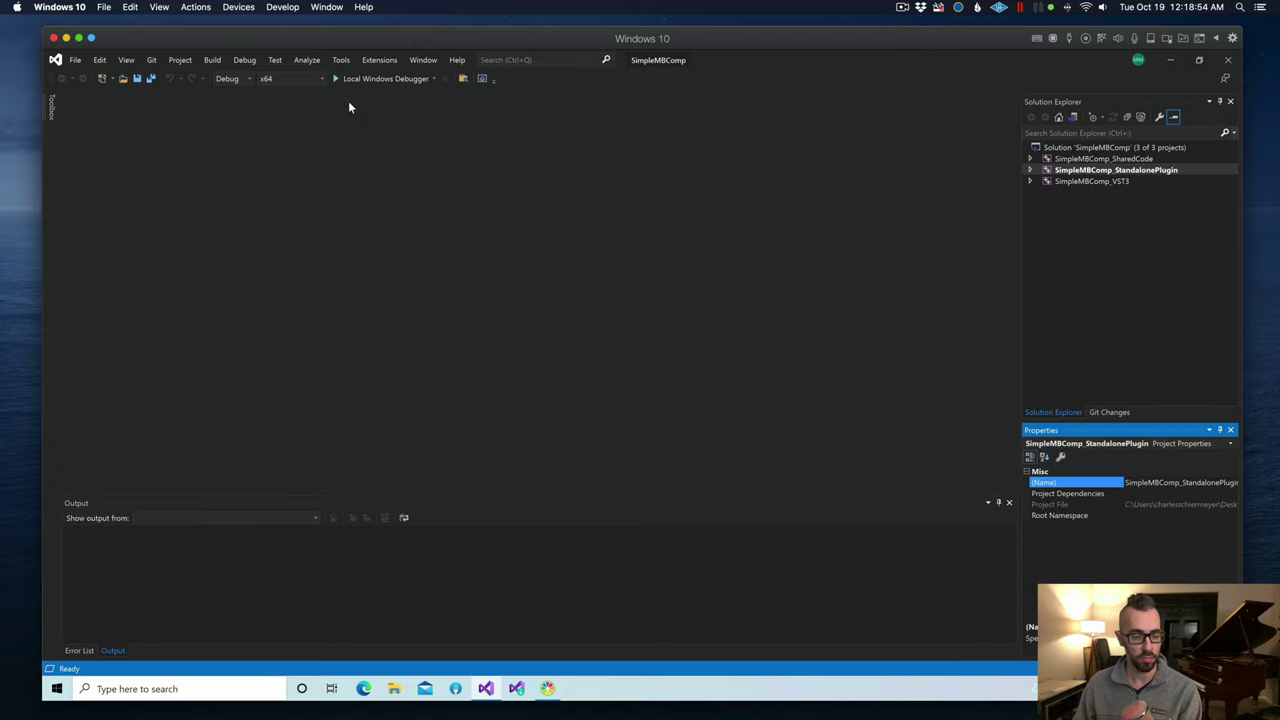
left_click(219, 60)
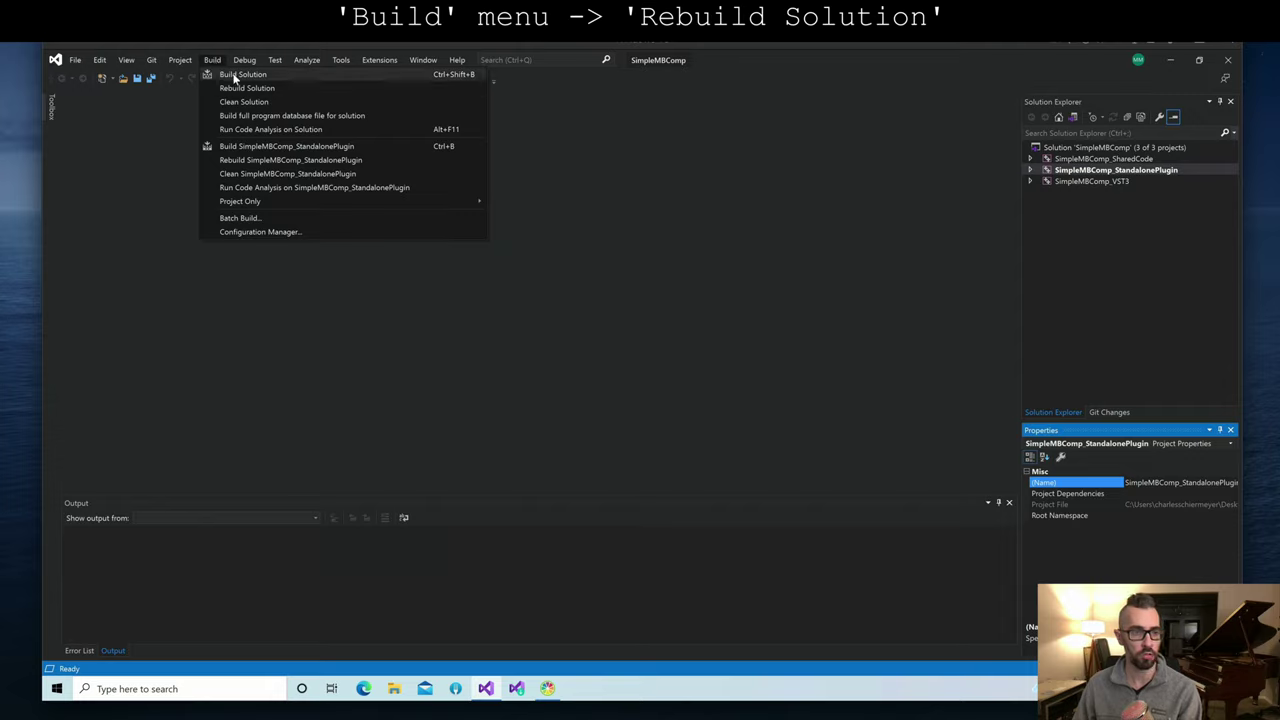
left_click(246, 88)
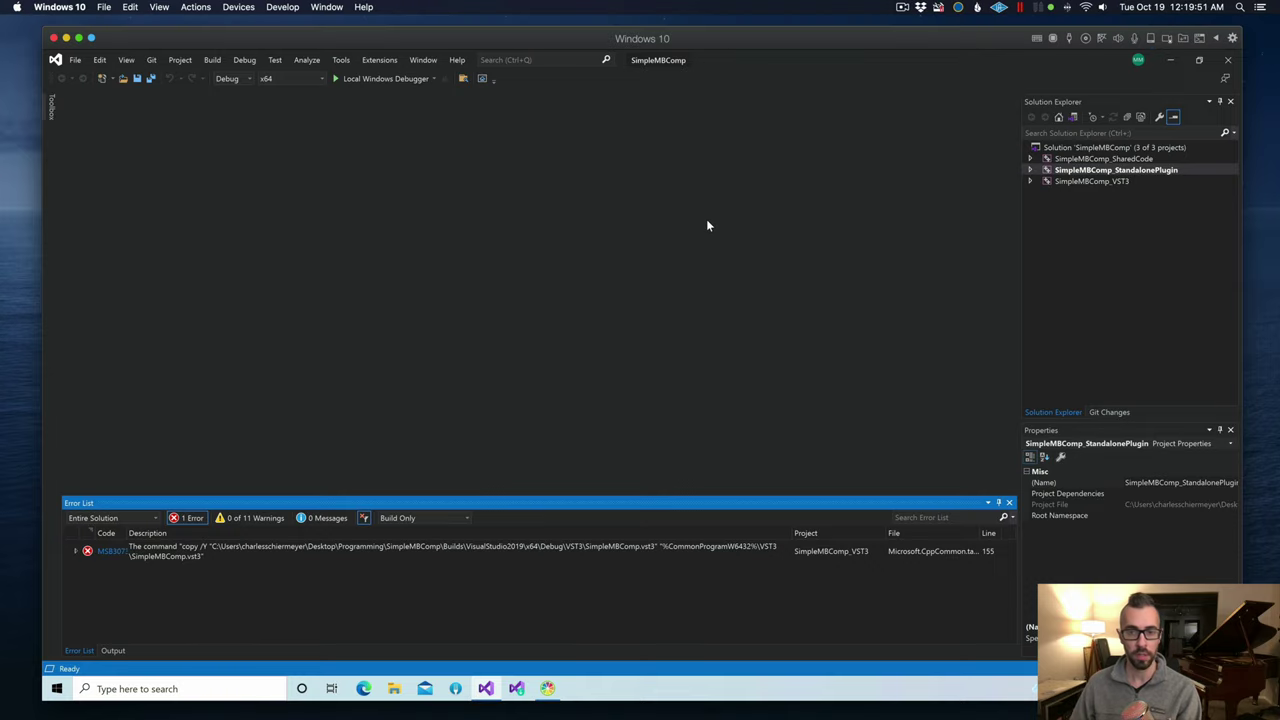
Step: Close Visual Studio and initialize a new Git repository in Fork for the Desktop\Programming\SimpleMBComp folder
left_click(1226, 60)
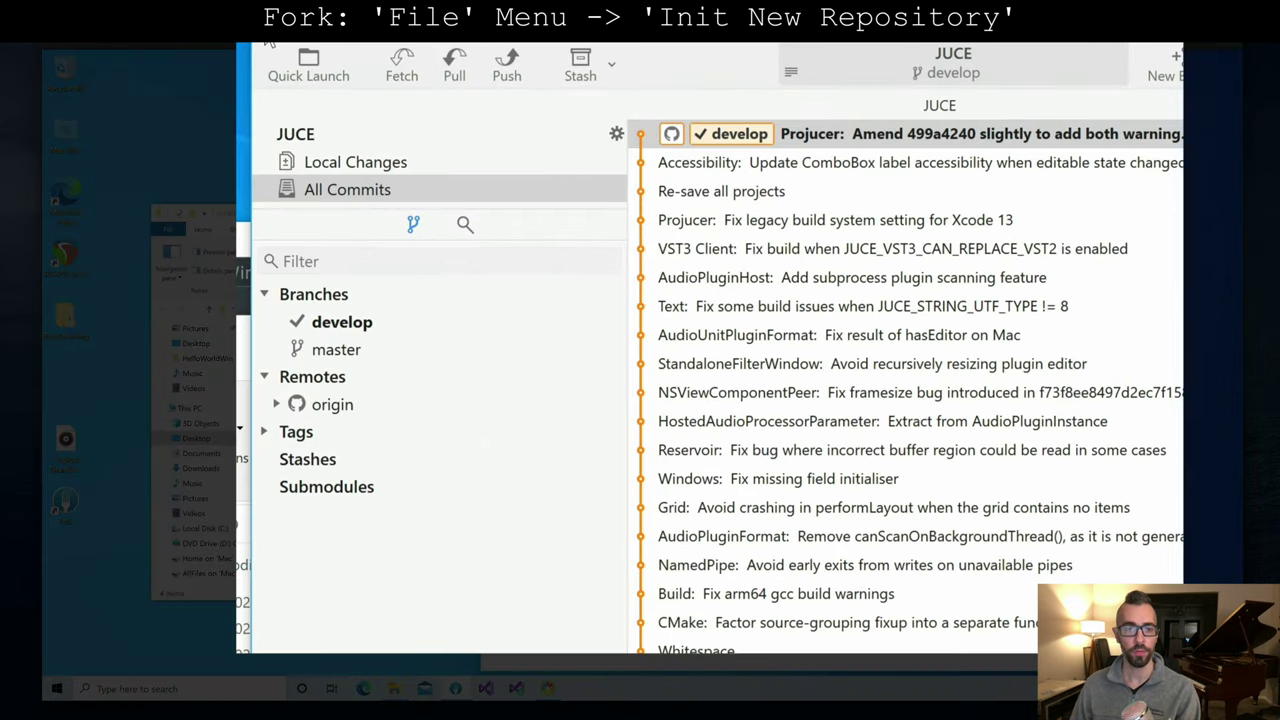
left_click(490, 60)
left_click(326, 58)
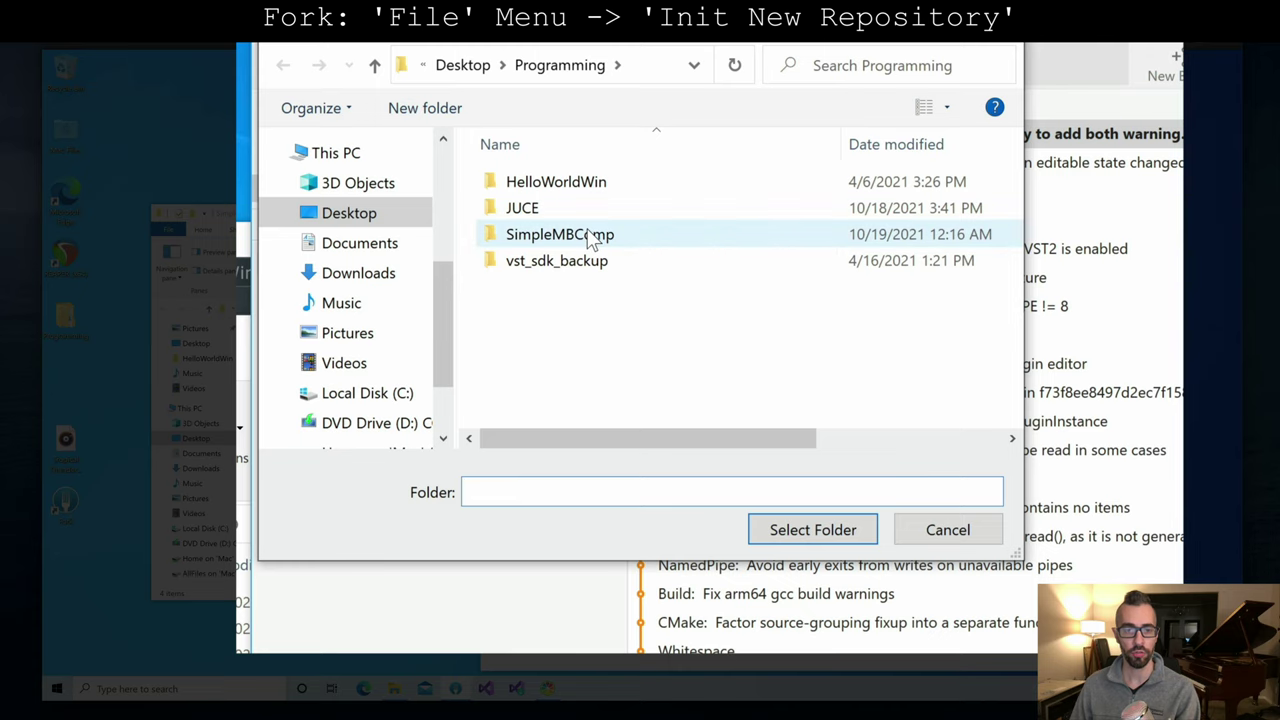
double_click(590, 236)
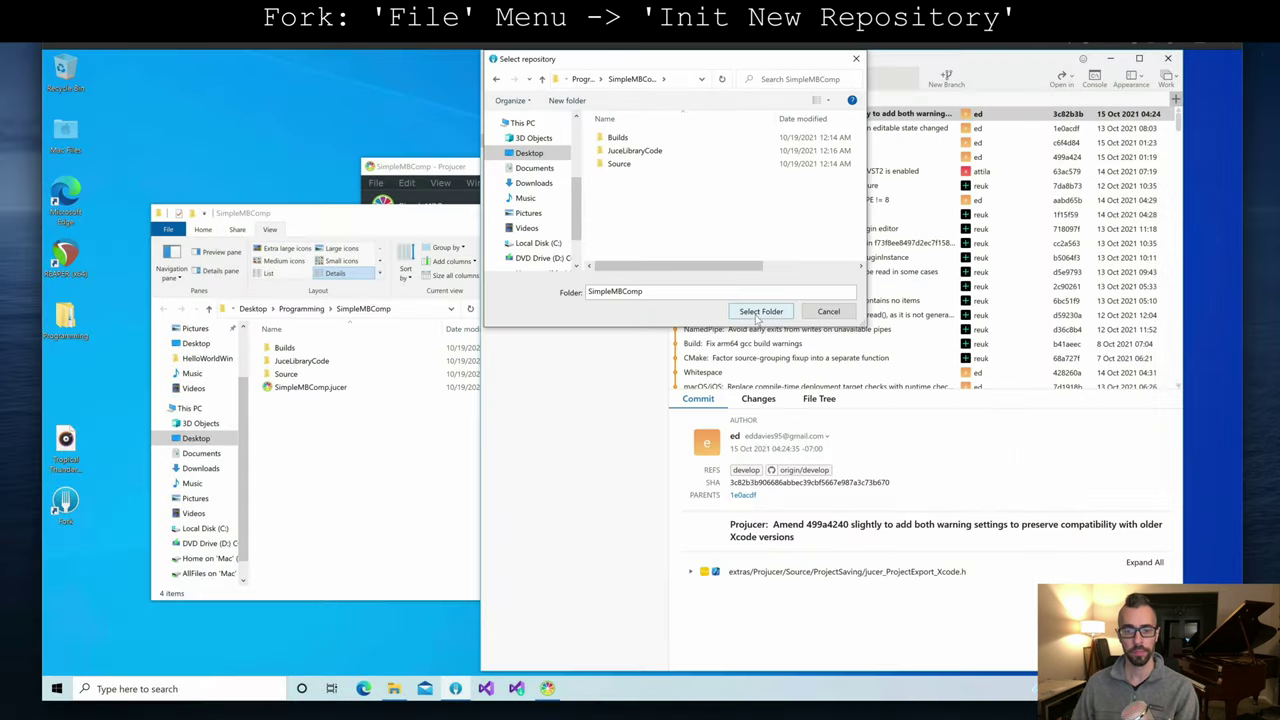
left_click(760, 312)
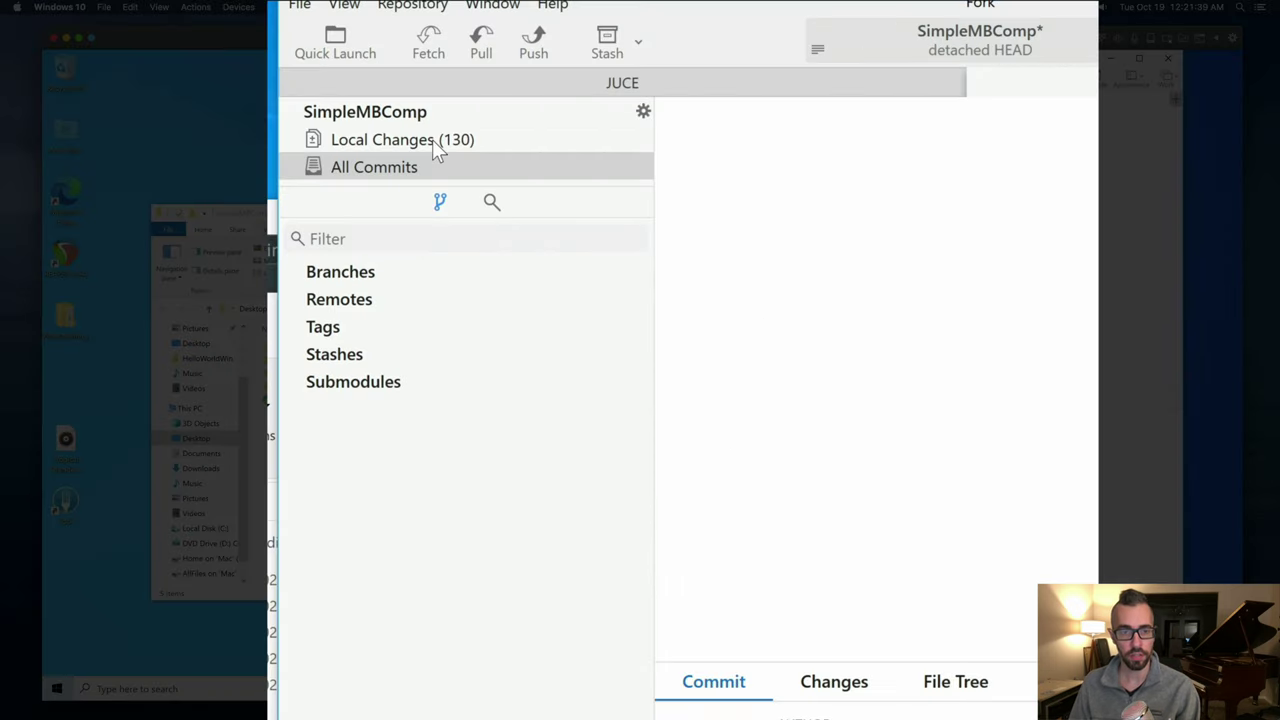
Step: Show the repository's local changes and start a custom .gitignore pattern for the unstaged Builds folder
left_click(559, 135)
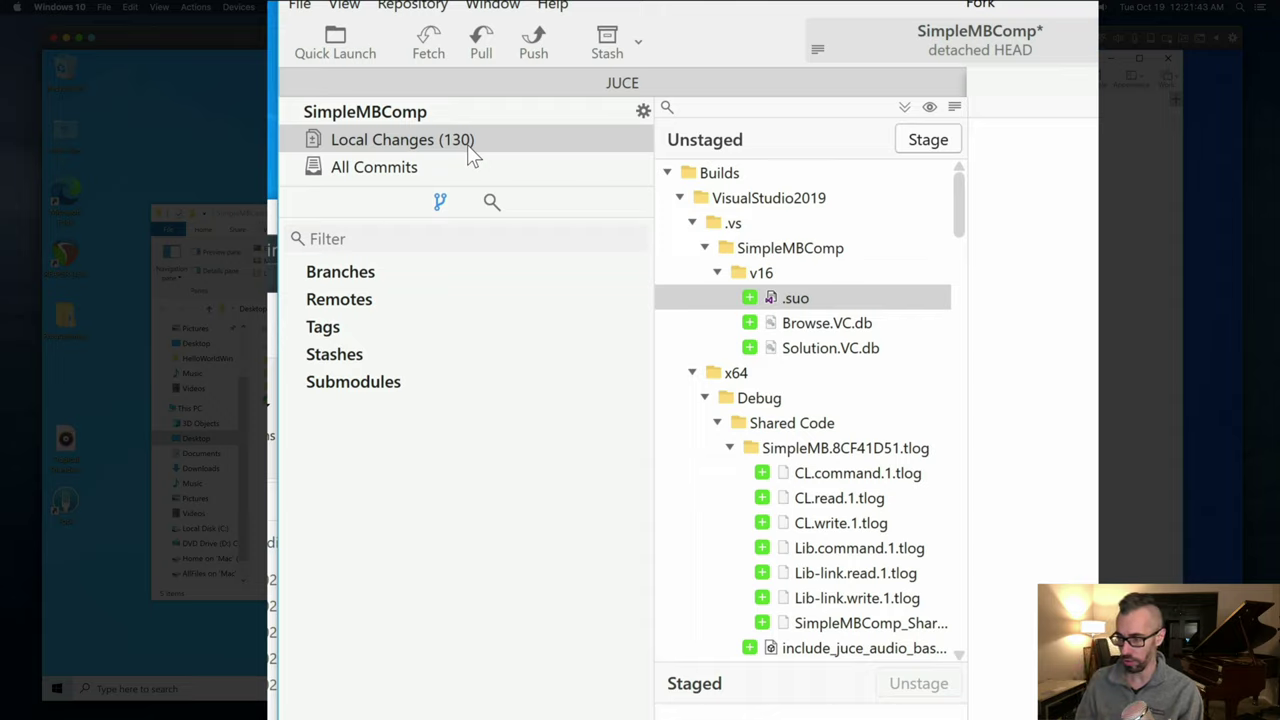
left_click(762, 178)
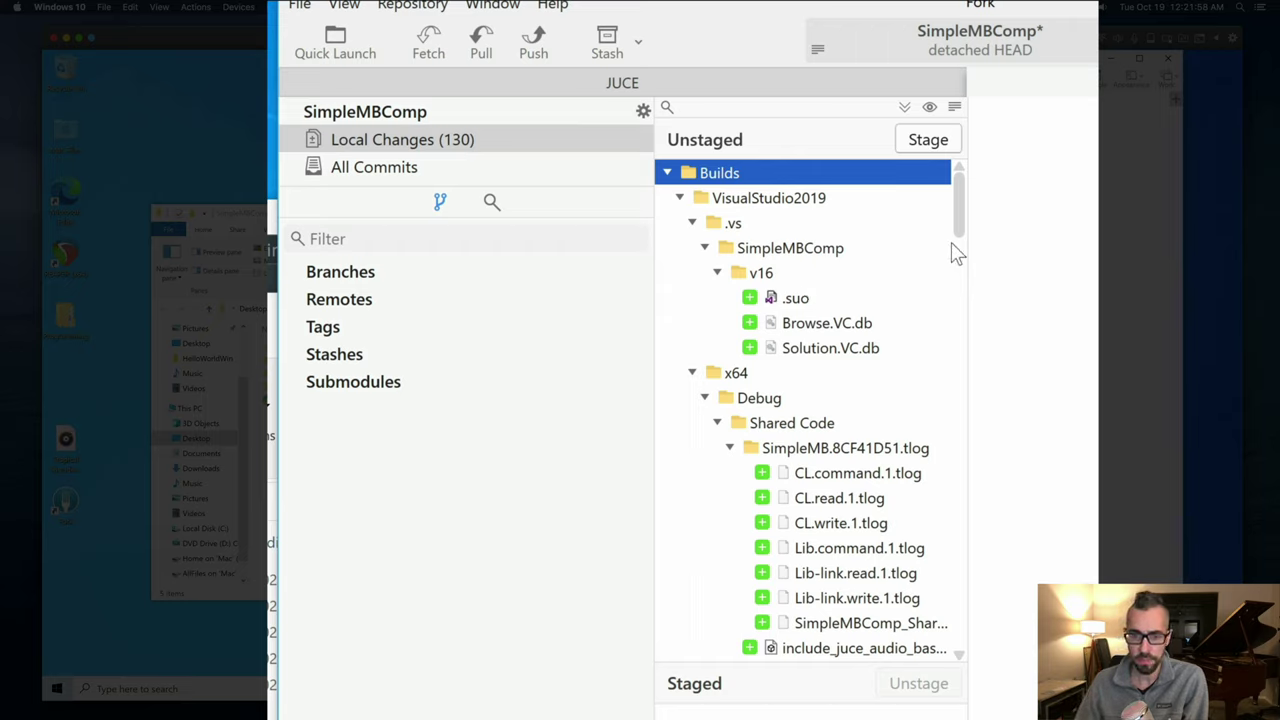
left_click_drag(960, 220, 958, 180)
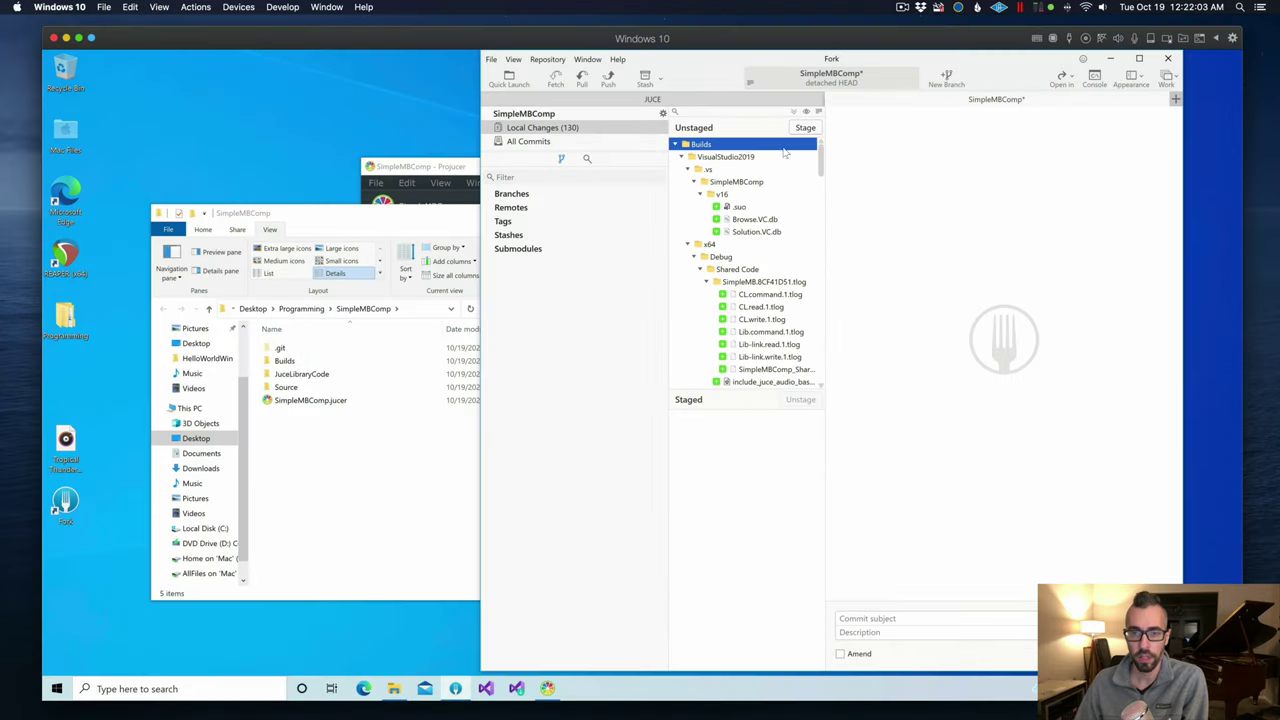
right_click(745, 142)
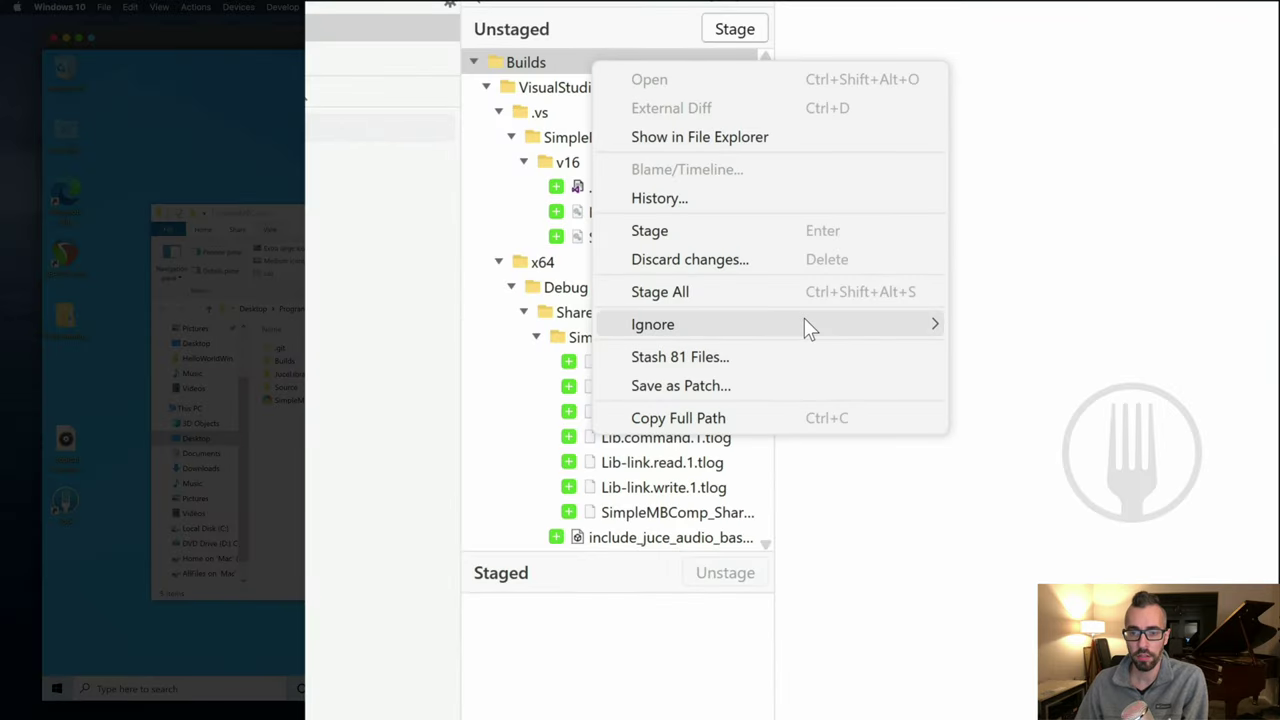
mouse_move(804, 324)
left_click(1103, 366)
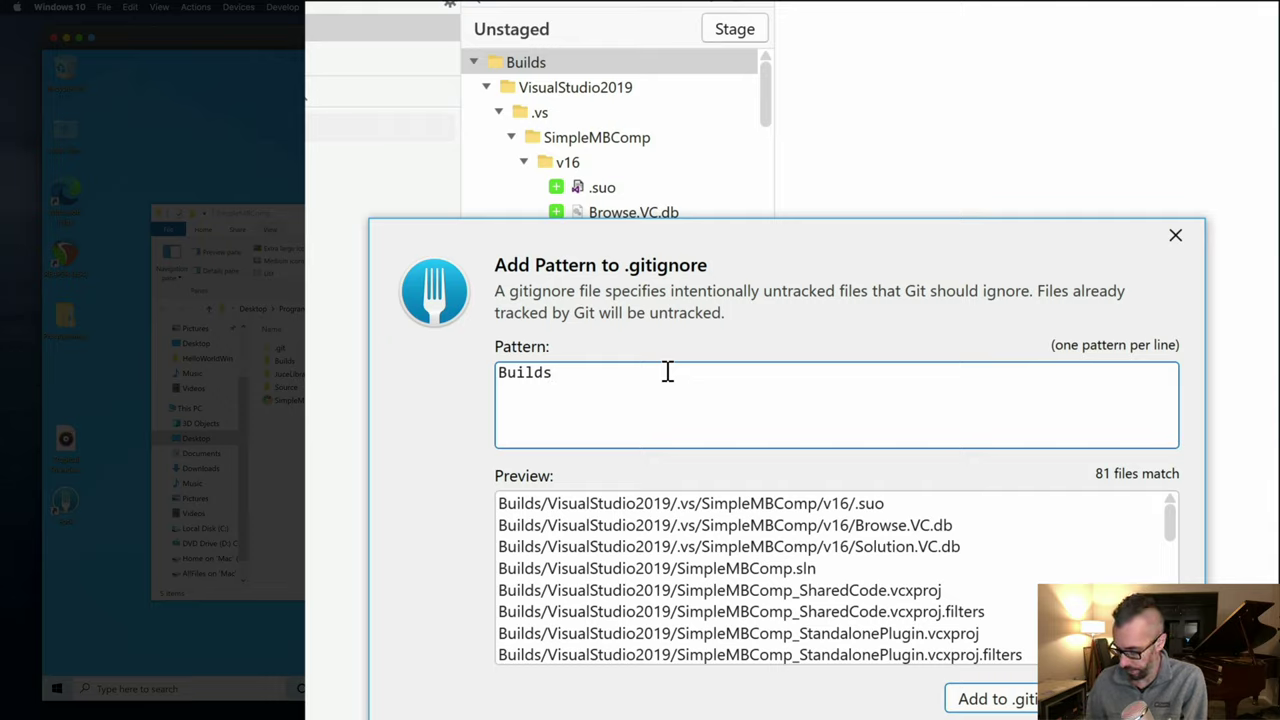
Step: Replace the suggested ignore pattern with **/Builds
type("*")
key("BackSpace")
key("BackSpace")
key("BackSpace")
key("BackSpace")
key("BackSpace")
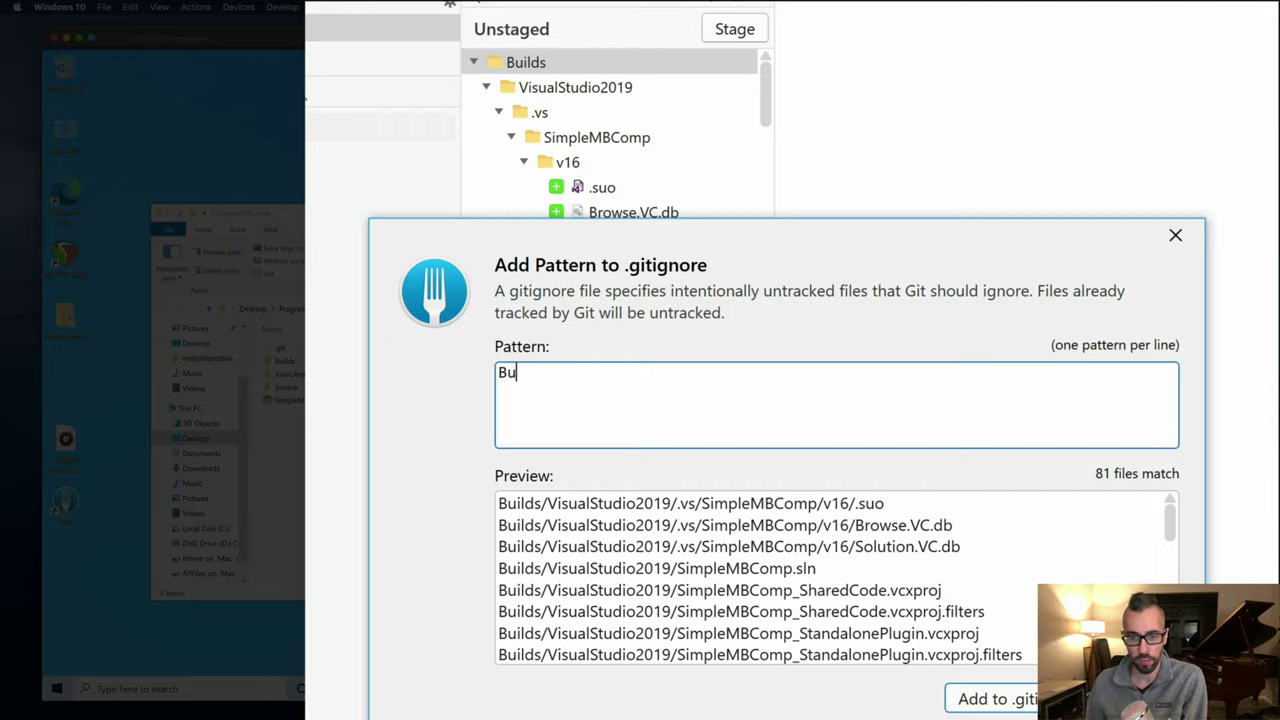
key("BackSpace")
key("BackSpace")
type("**/")
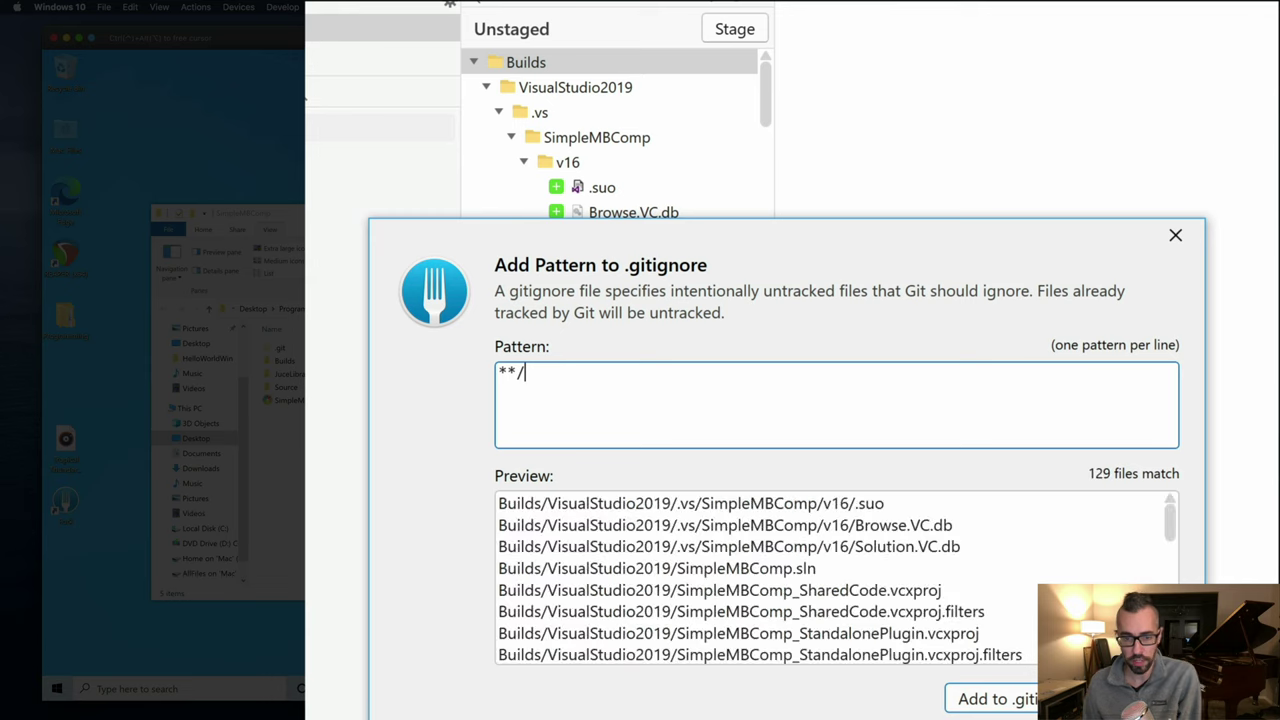
type("Builds")
key("Return")
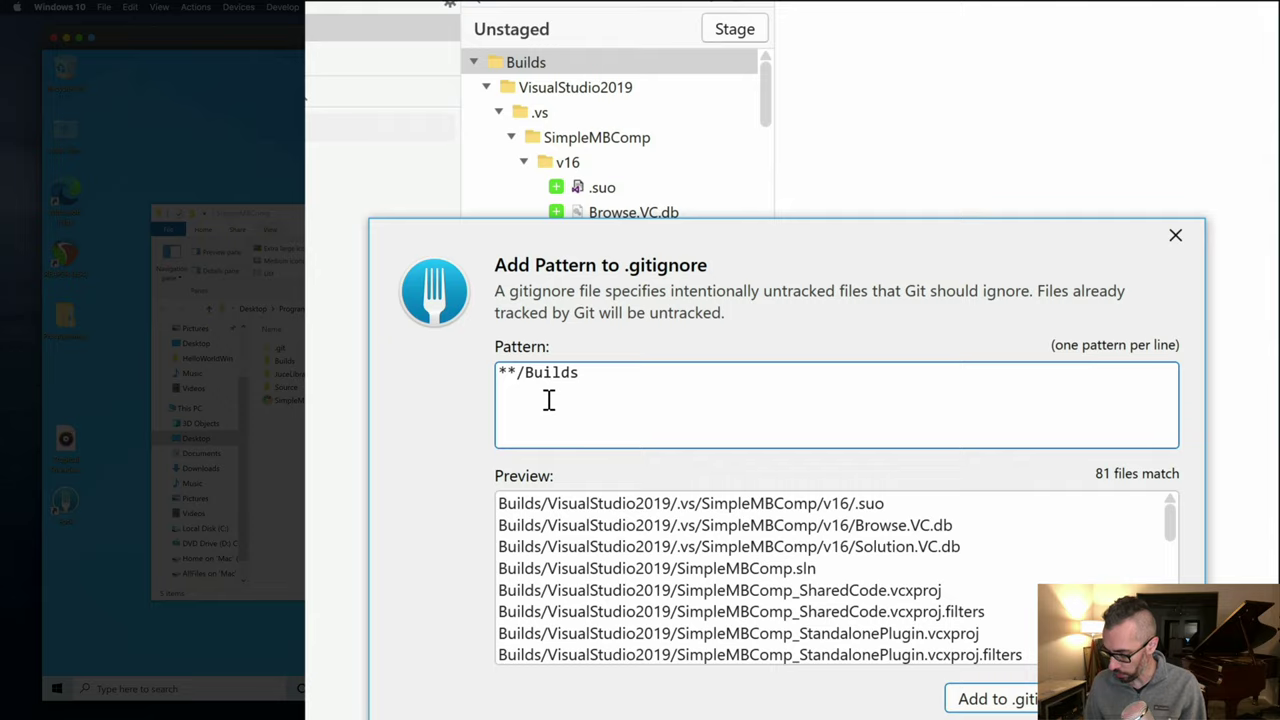
Step: Append the patterns **/JuceLibraryCode and **/.DS_Store on separate lines and add the whole list to .gitignore
type("*")
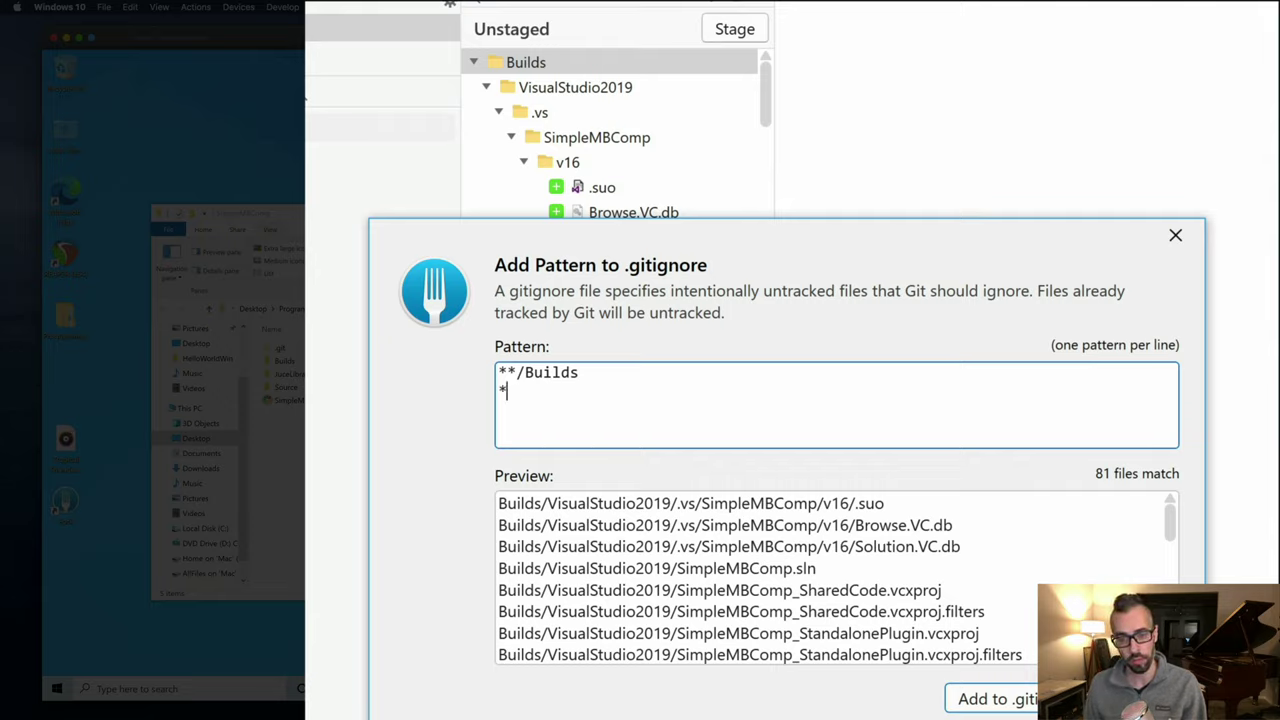
type("*/Juce")
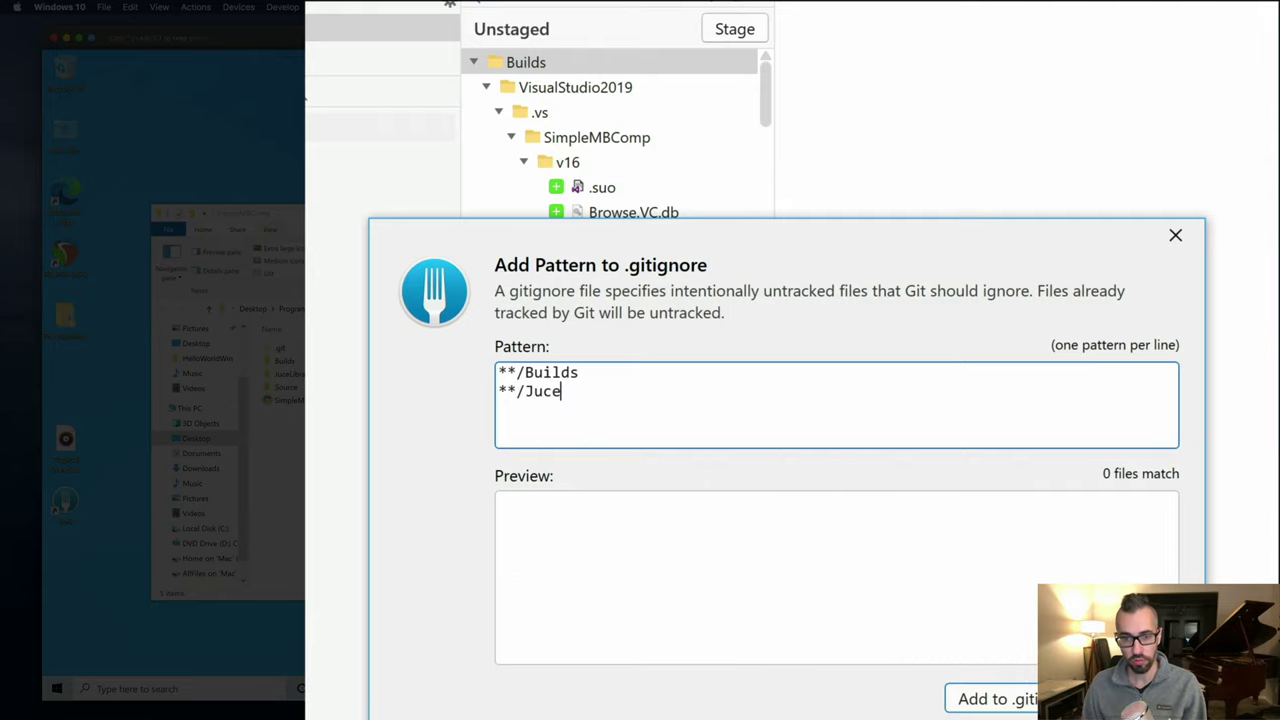
type("LibraryCode")
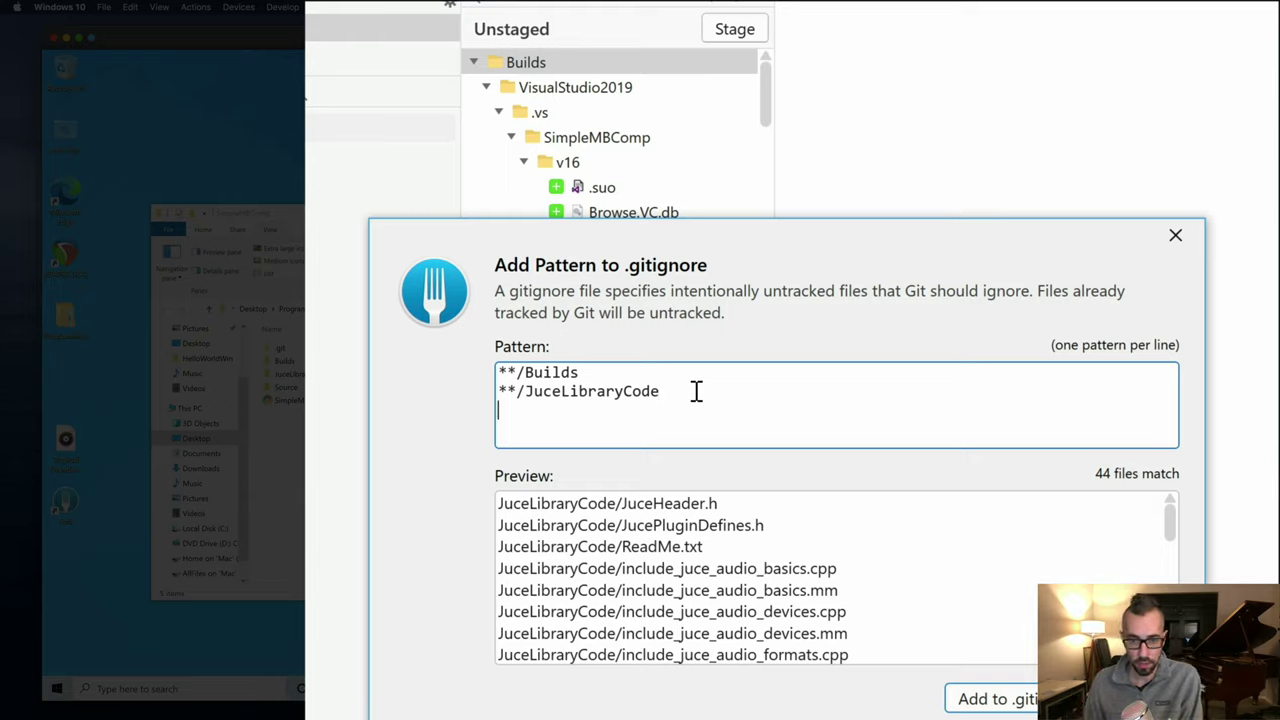
key("Return")
type("**")
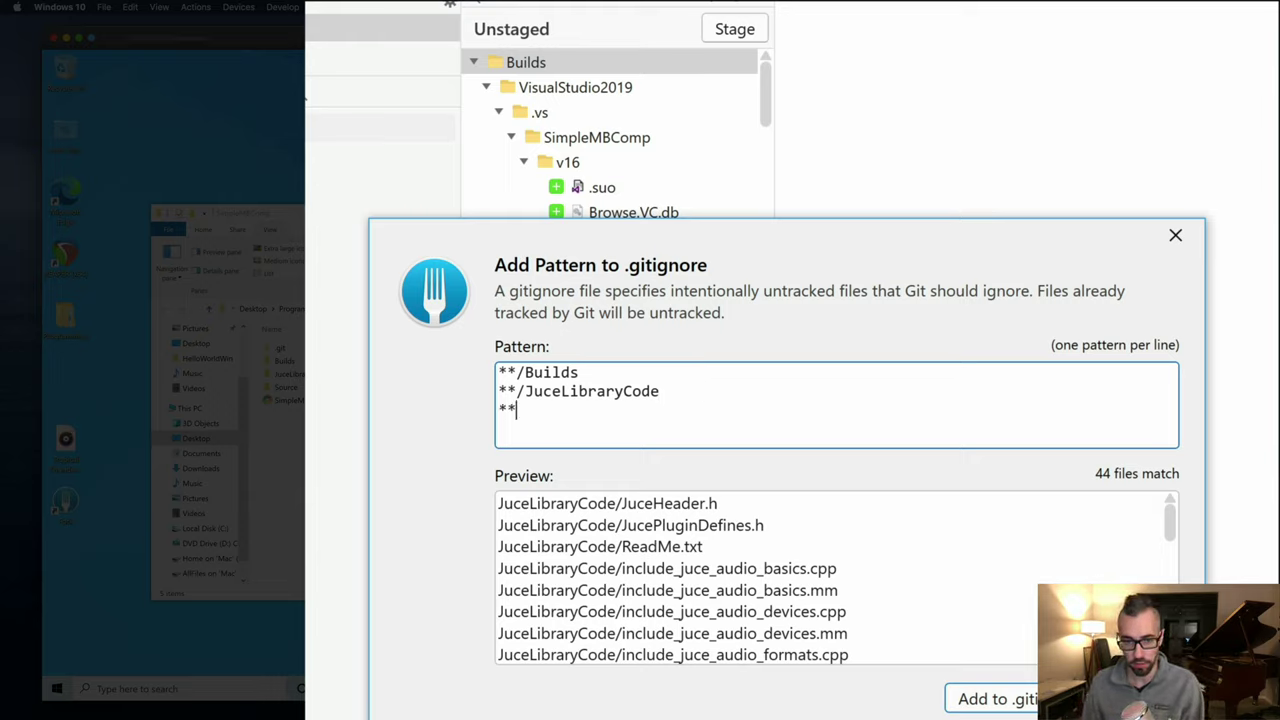
type("/.D")
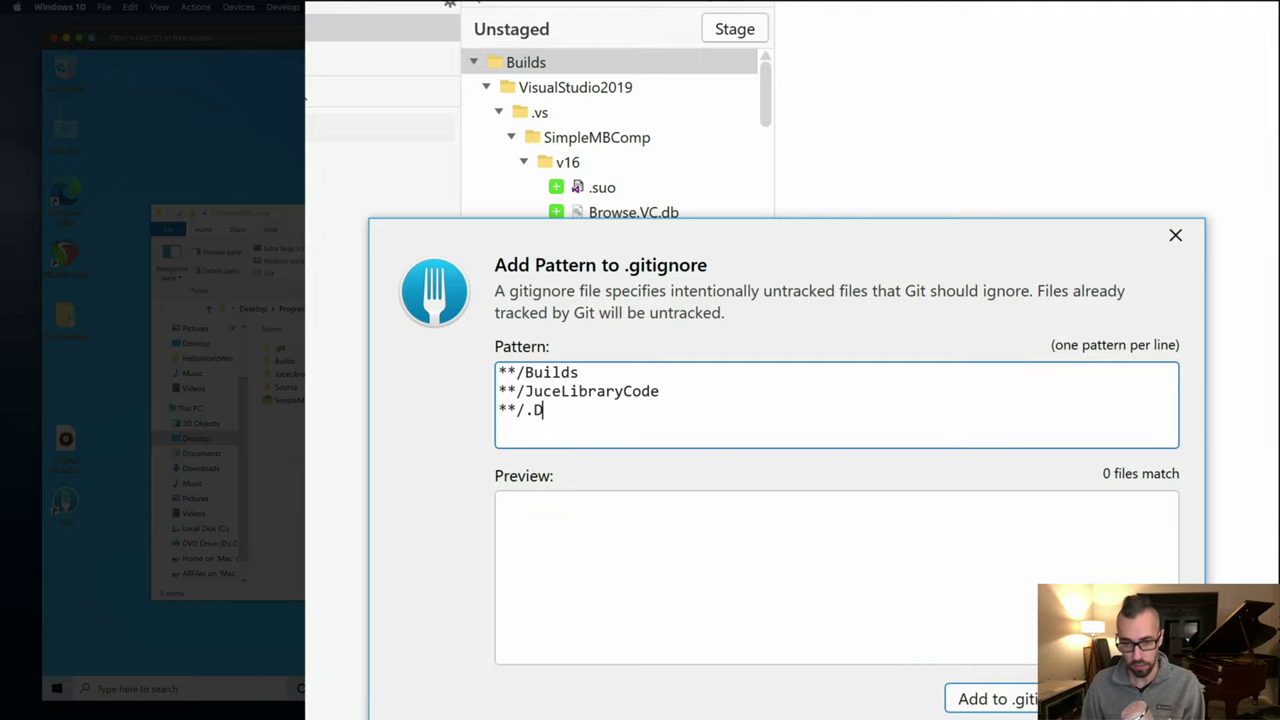
type("S_Store")
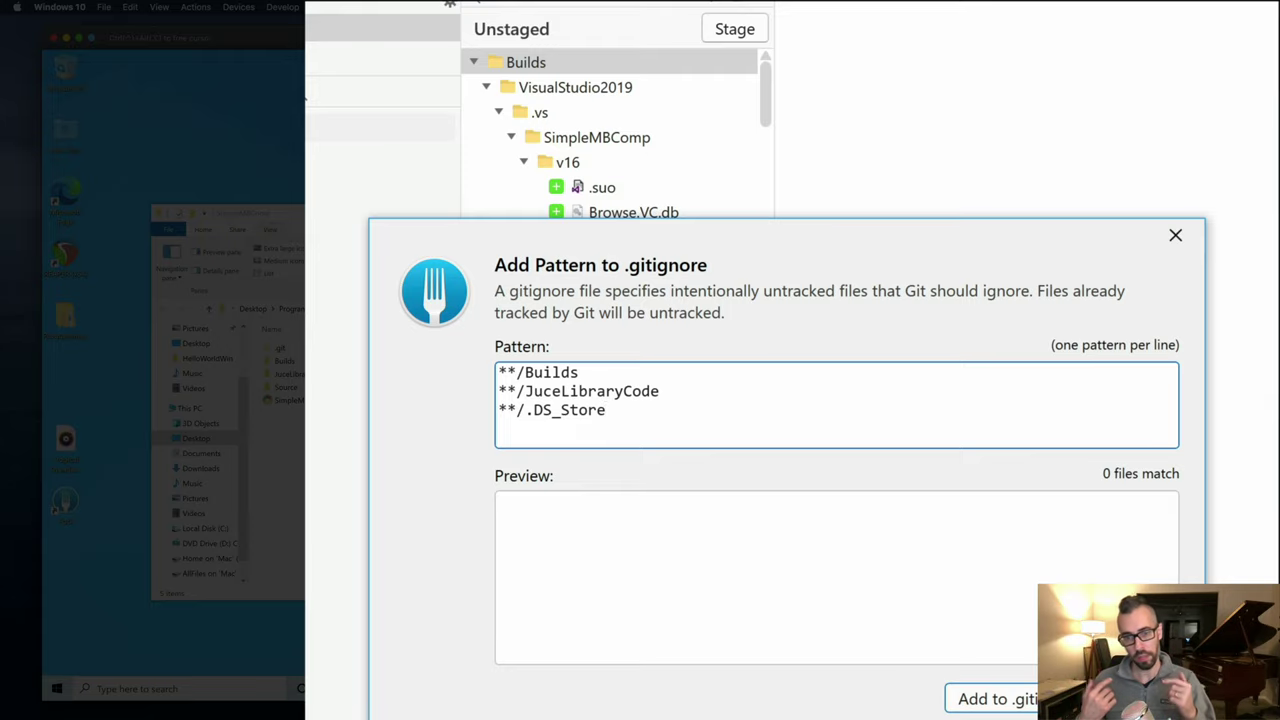
left_click_drag(631, 409, 533, 410)
left_click(660, 420)
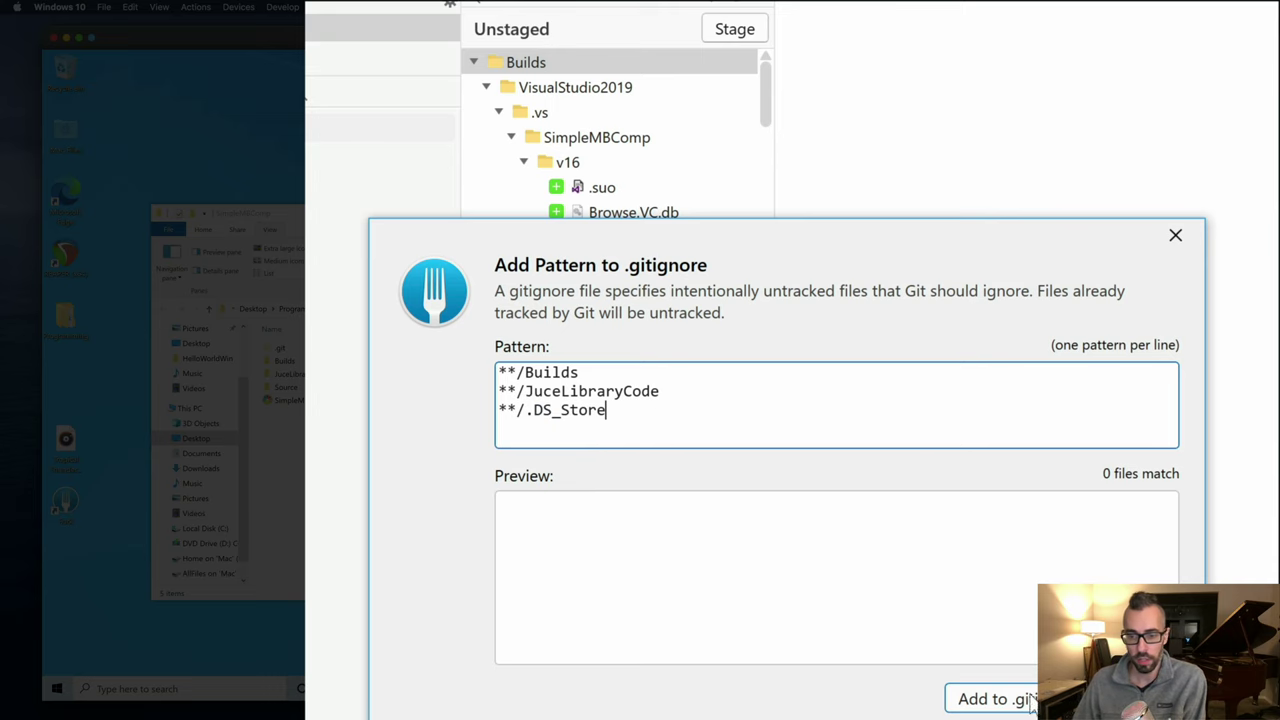
left_click(1005, 700)
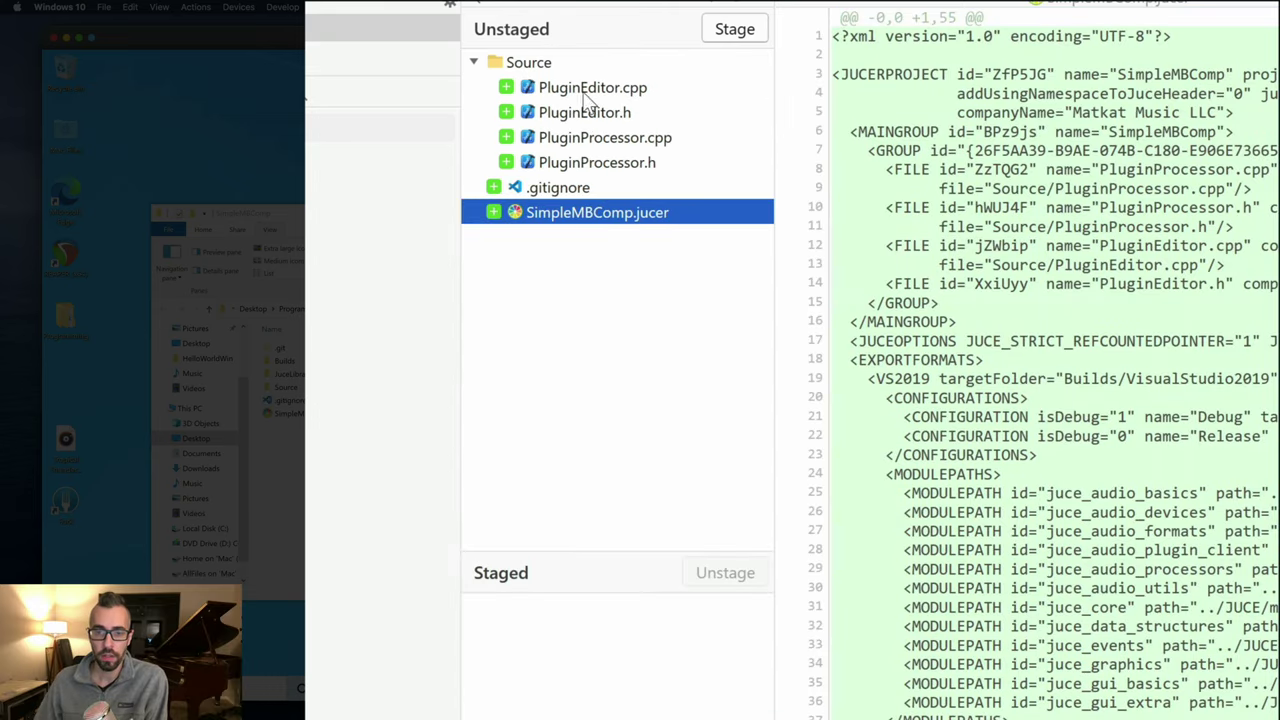
Step: Review .gitignore and SimpleMBComp.jucer, and commit all unstaged files with the subject "Initial Commit"
left_click(582, 190)
left_click(586, 214)
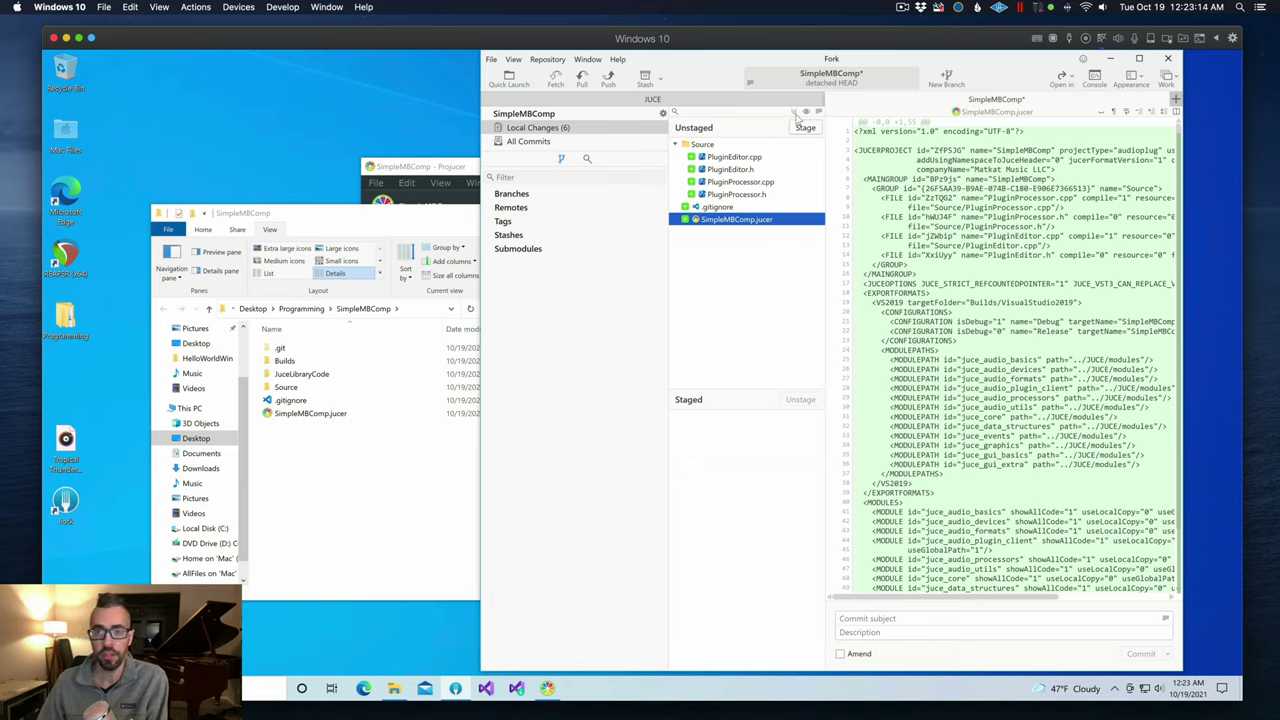
left_click(793, 113)
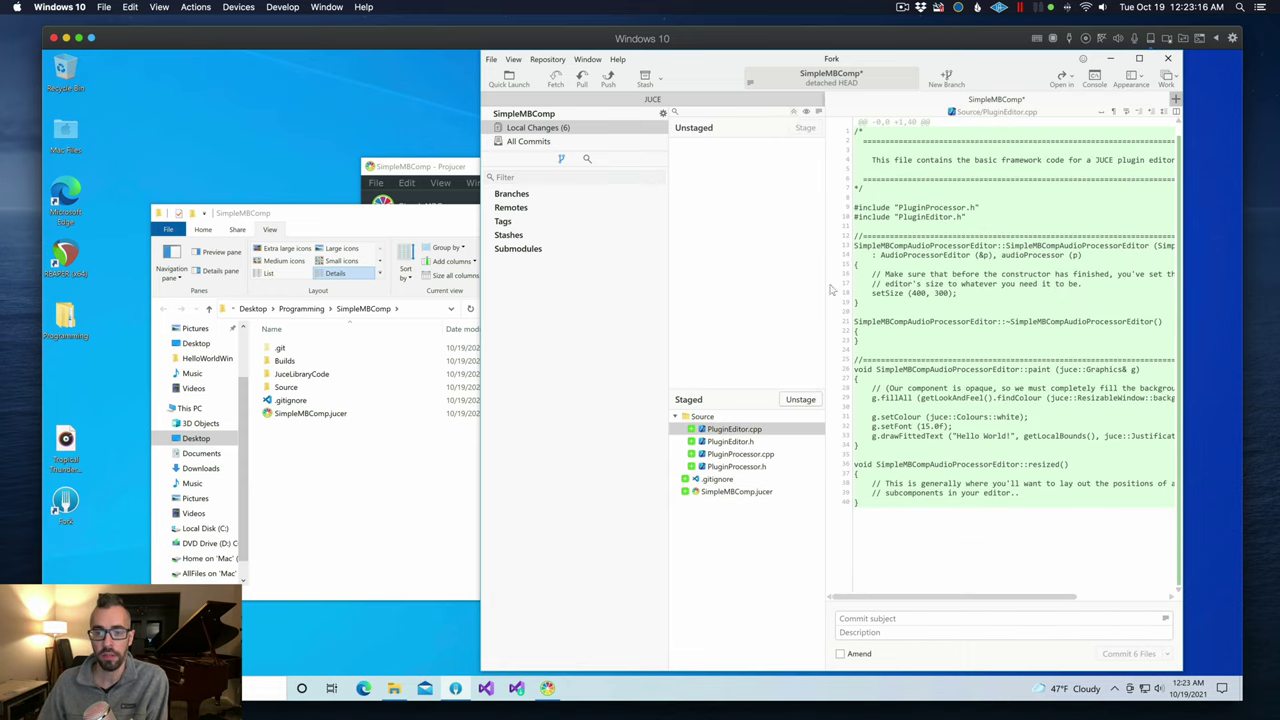
left_click(904, 618)
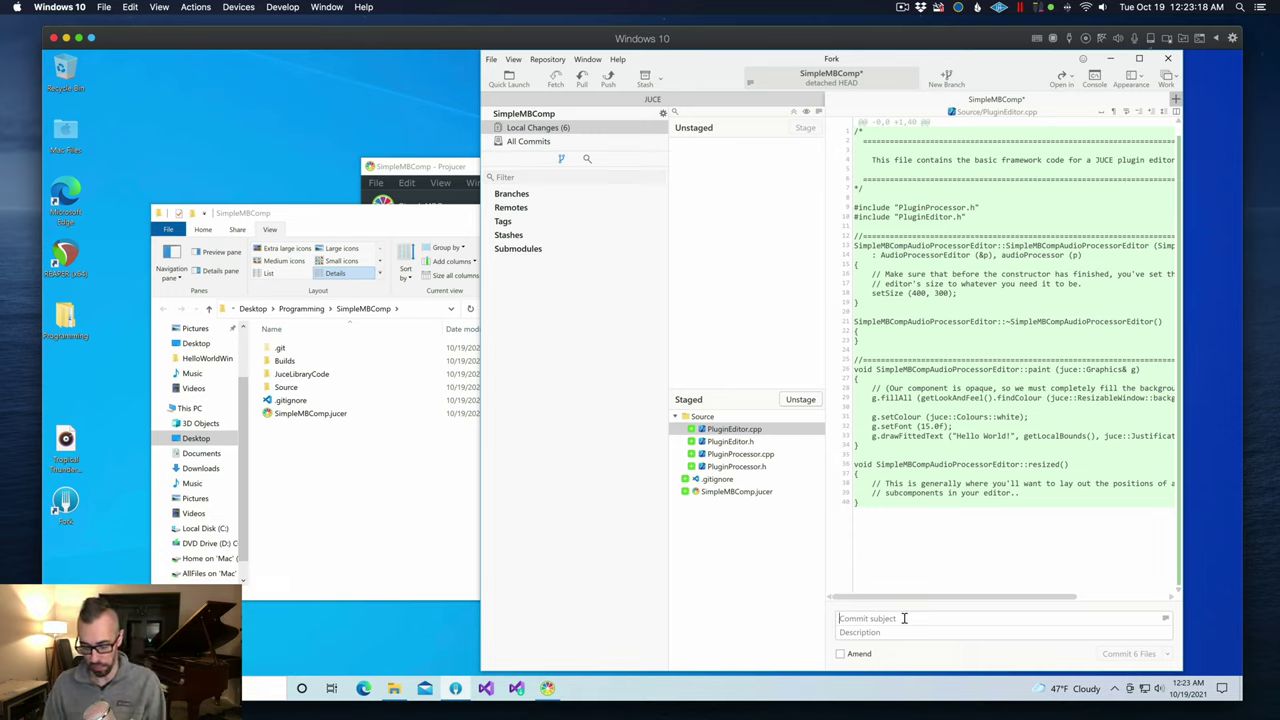
type("Initial Commit")
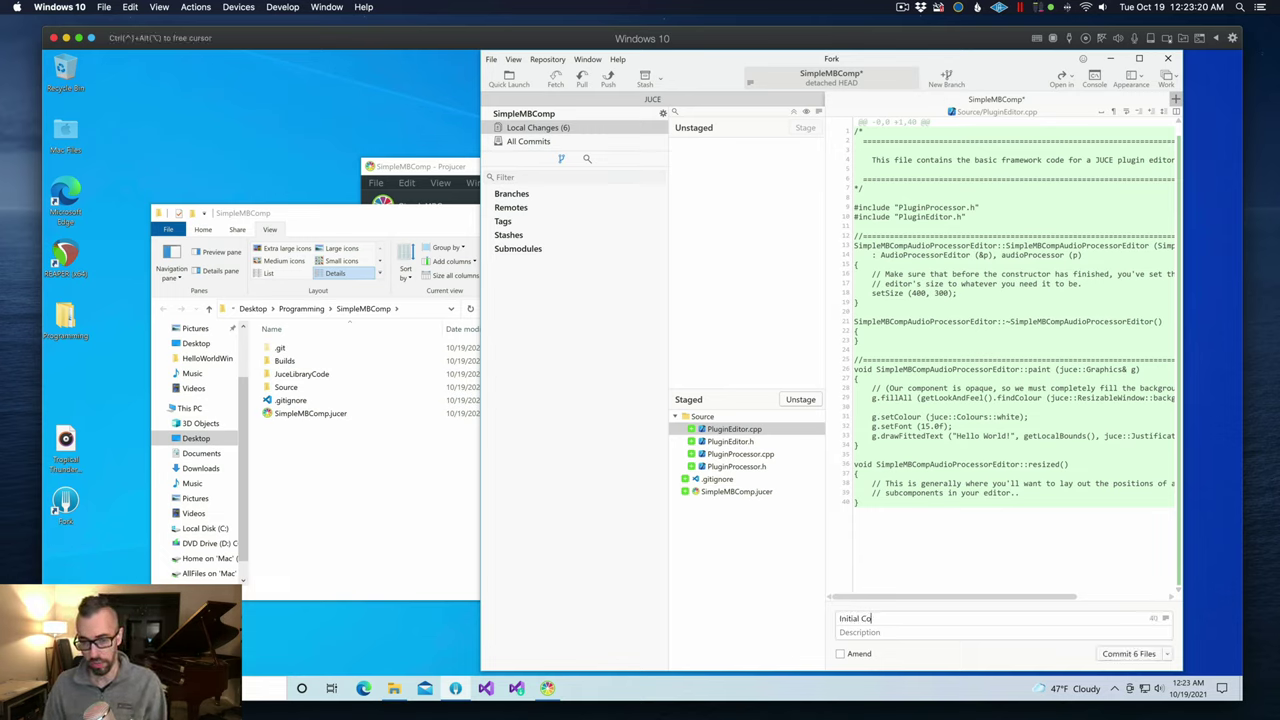
left_click(1121, 653)
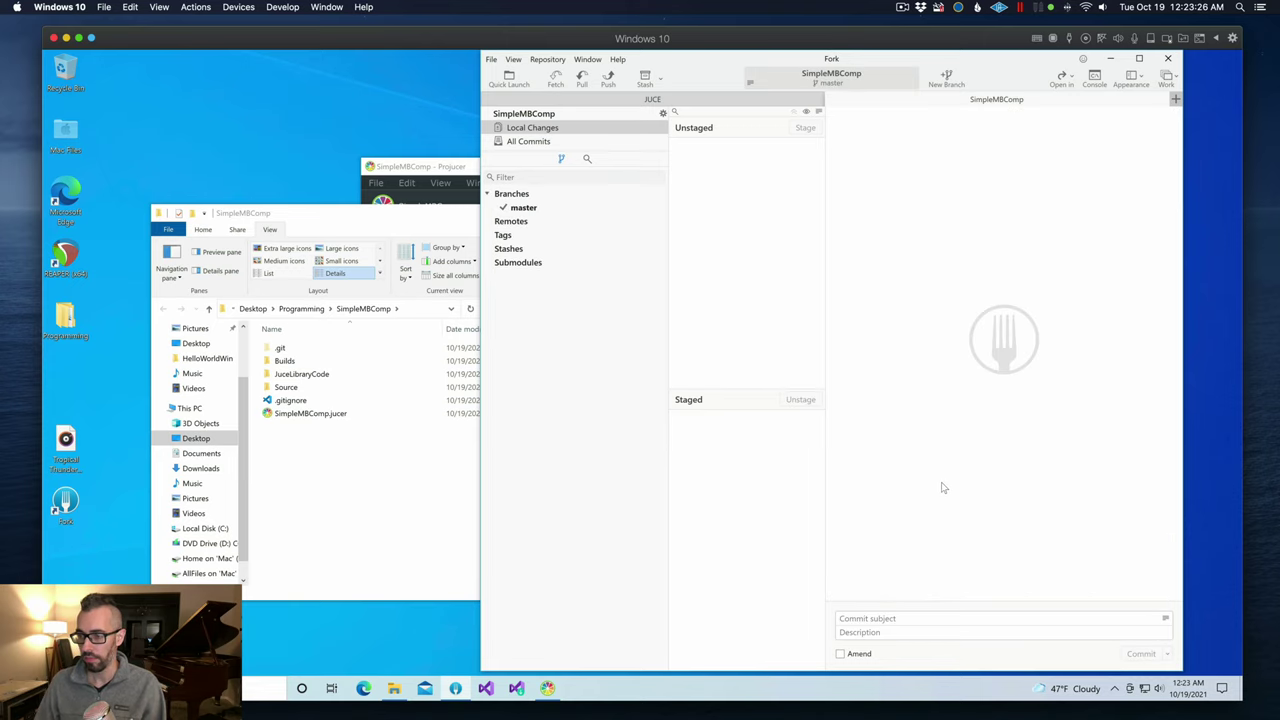
Step: Switch back to Projucer, open the project in Visual Studio 2019 and run SimpleMBComp_StandalonePlugin with the Local Windows Debugger
left_click(468, 189)
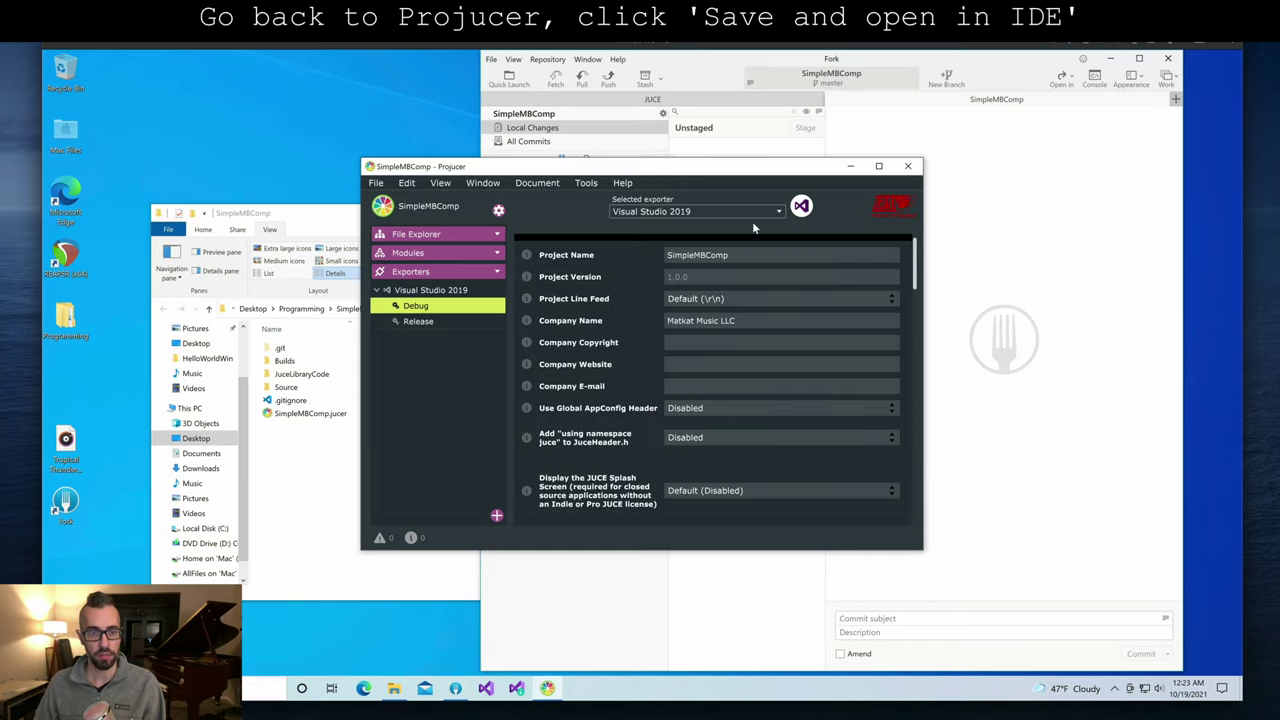
left_click(801, 206)
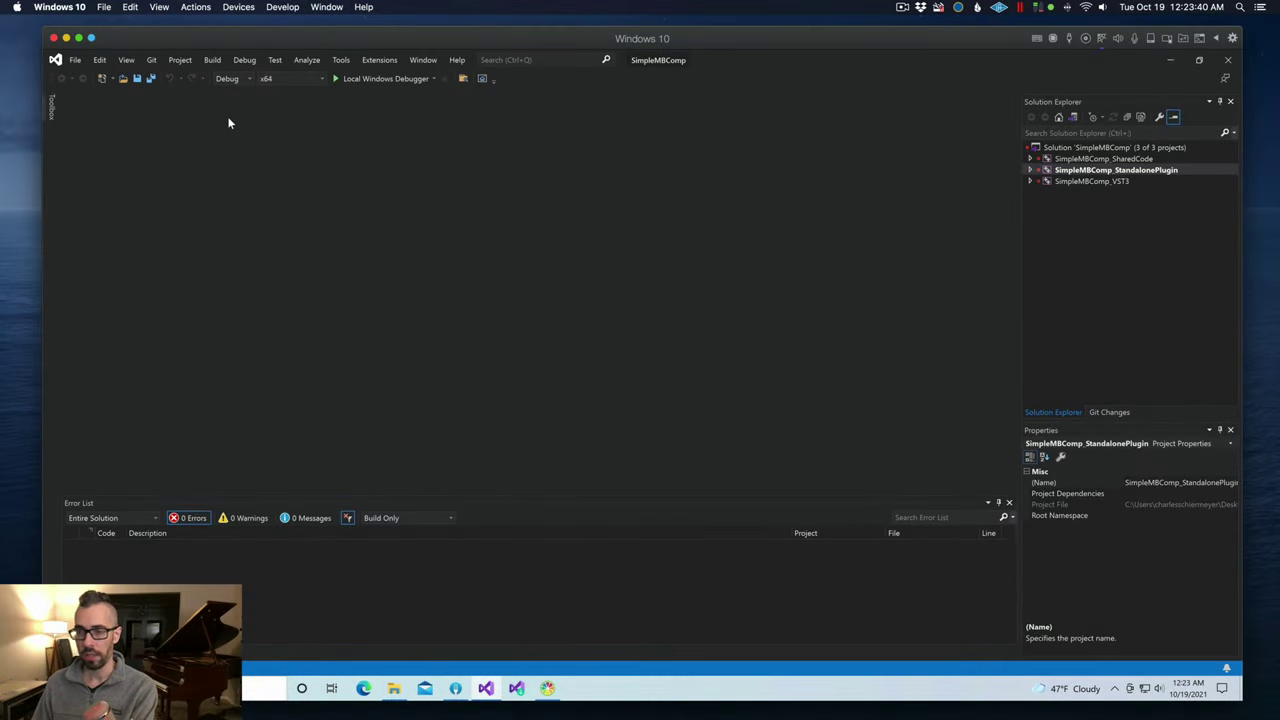
left_click(1073, 101)
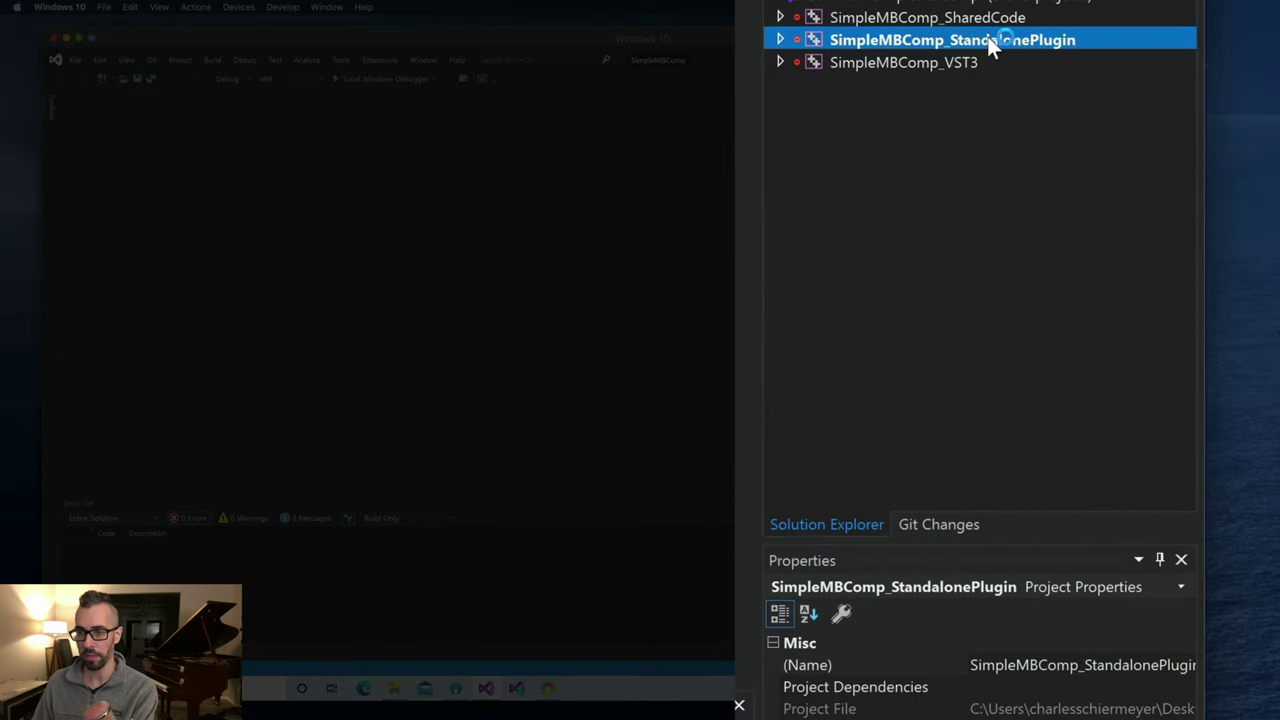
right_click(988, 40)
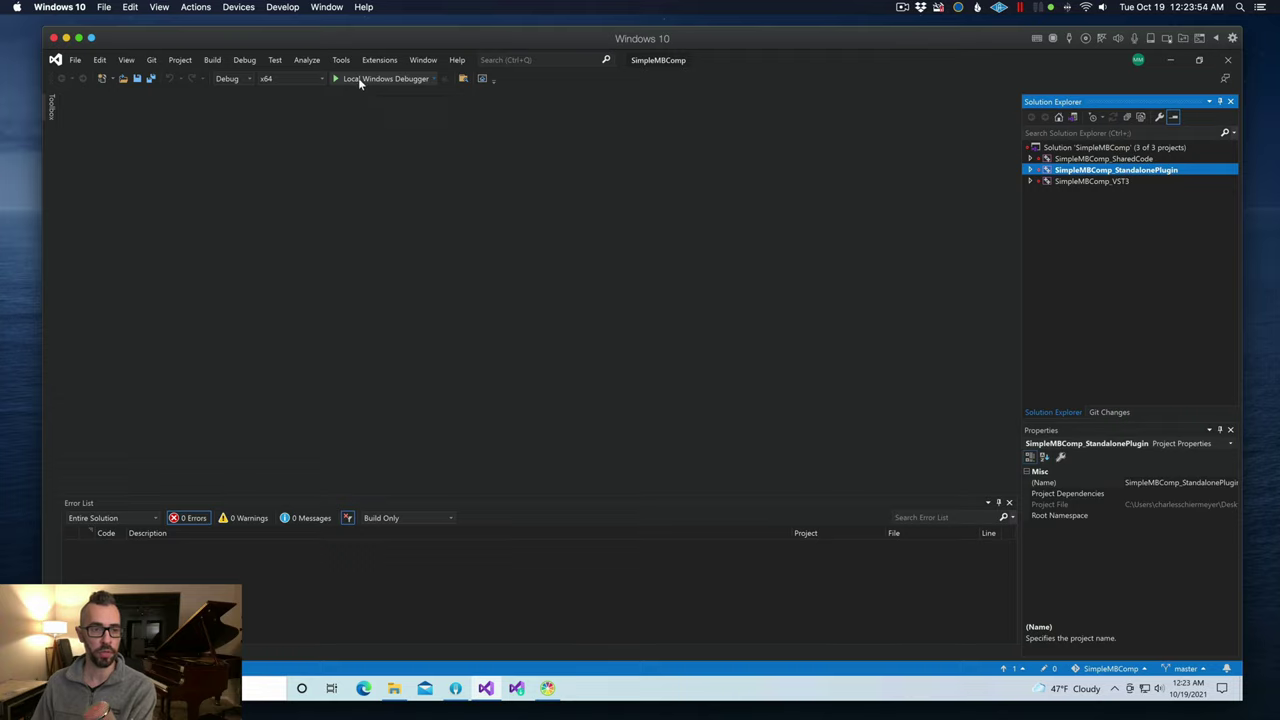
left_click(360, 82)
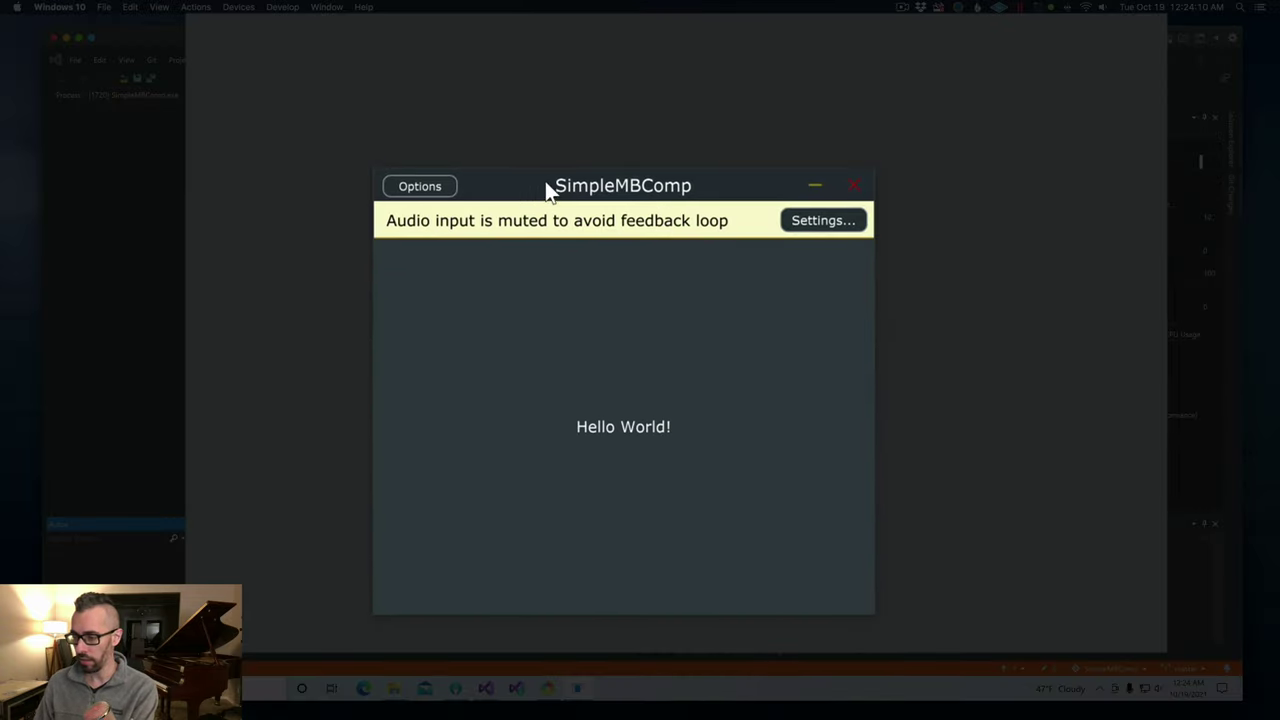
left_click_drag(575, 125, 583, 120)
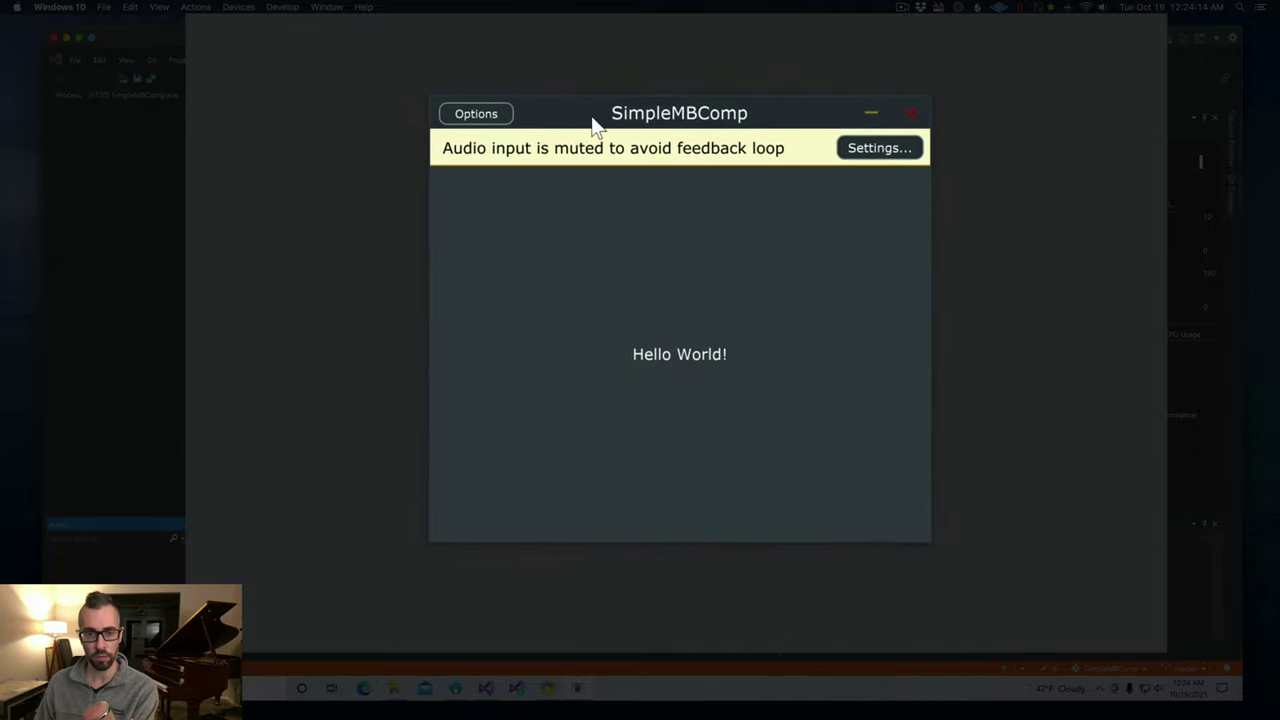
Step: Close the running SimpleMBComp standalone window and the SimpleMBComp solution in Visual Studio
left_click_drag(595, 120, 520, 114)
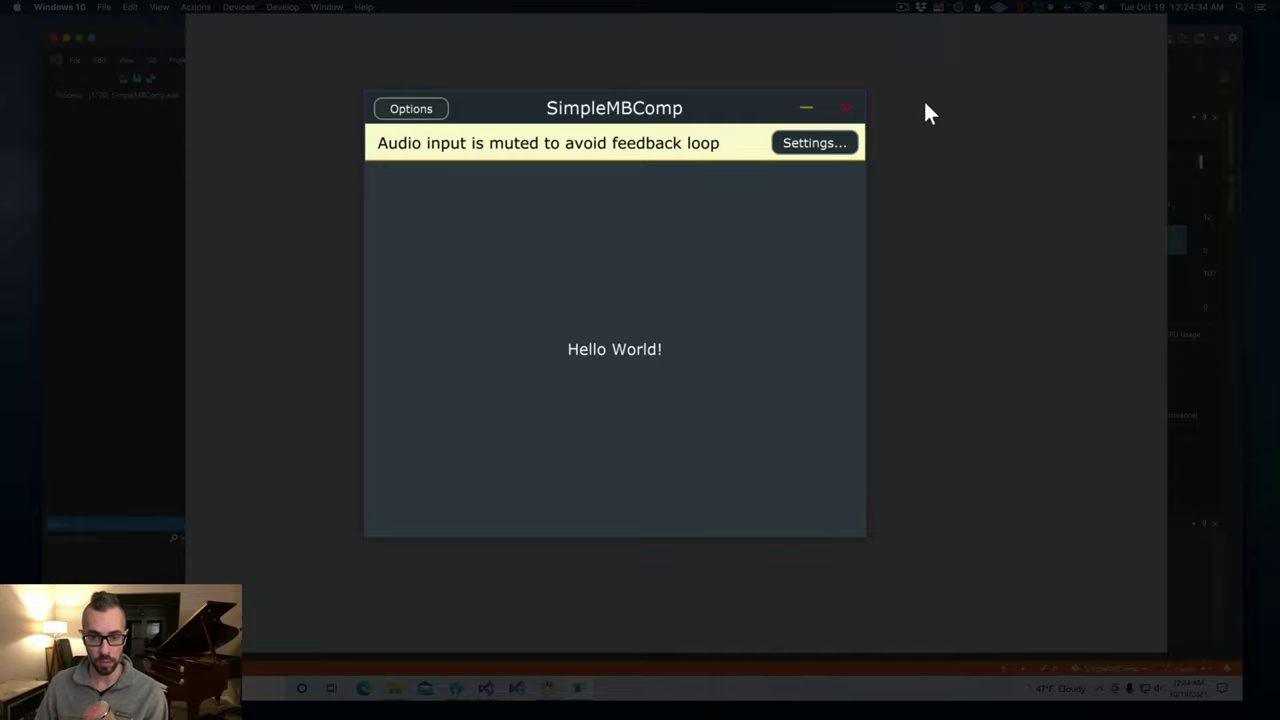
left_click(845, 112)
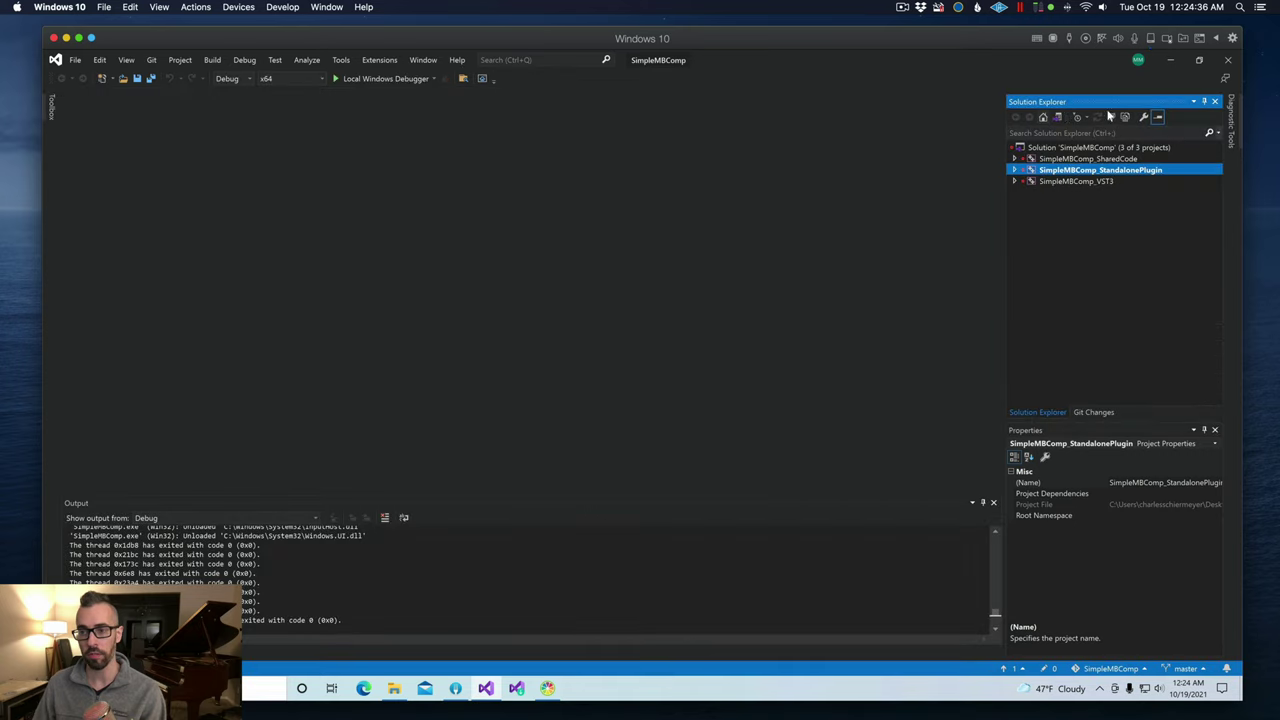
left_click(1224, 61)
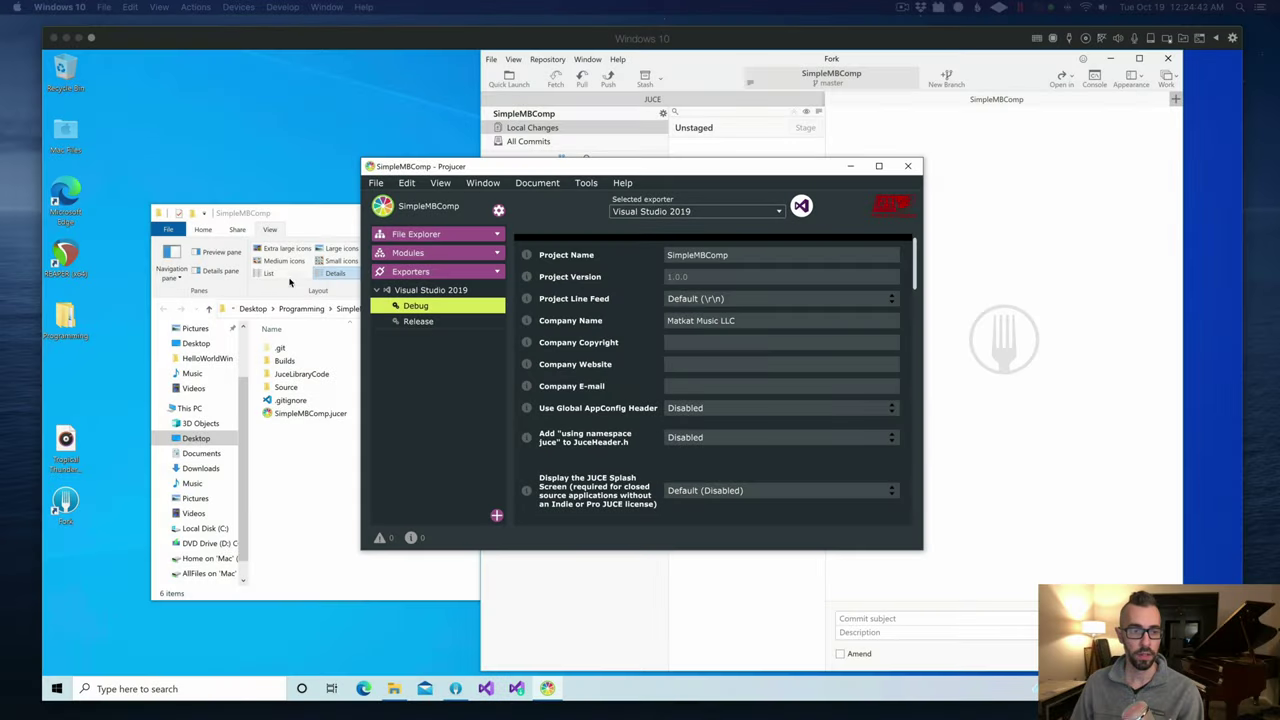
Step: Switch to File Explorer, browse to Programming\JUCE\extras\AudioPluginHost and open AudioPluginHost.jucer in Projucer
left_click(309, 219)
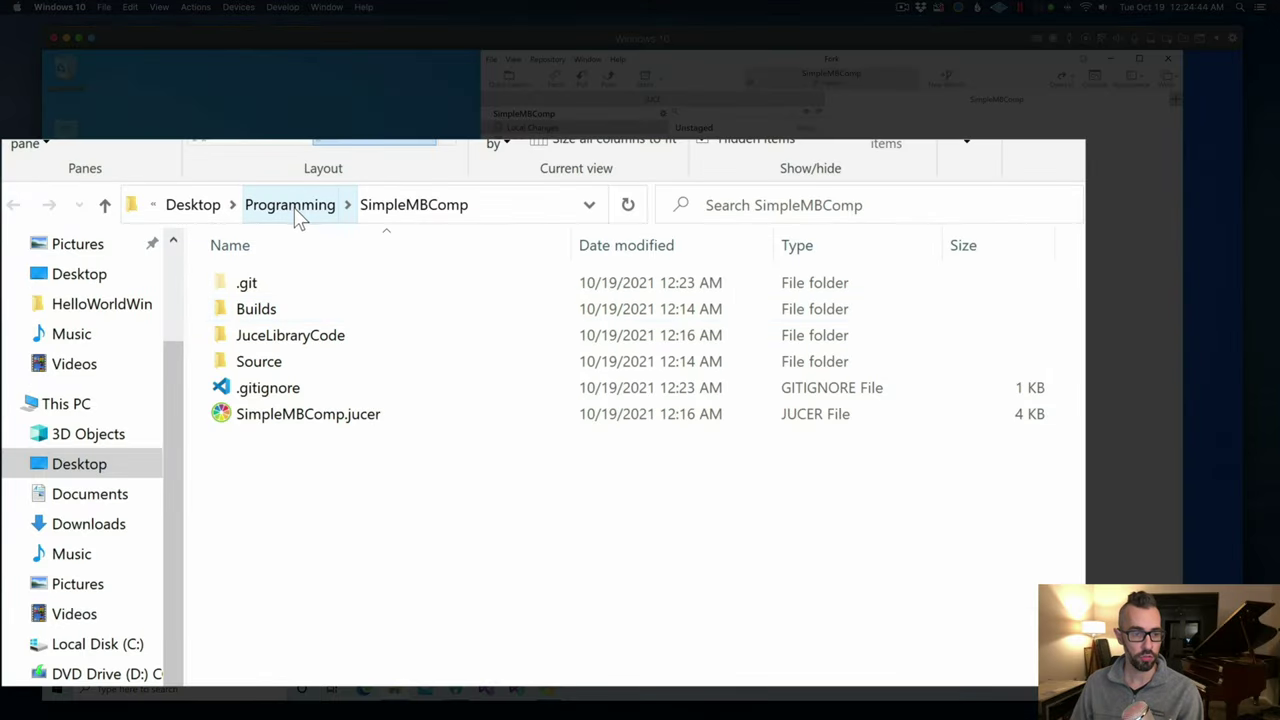
left_click(301, 313)
double_click(273, 309)
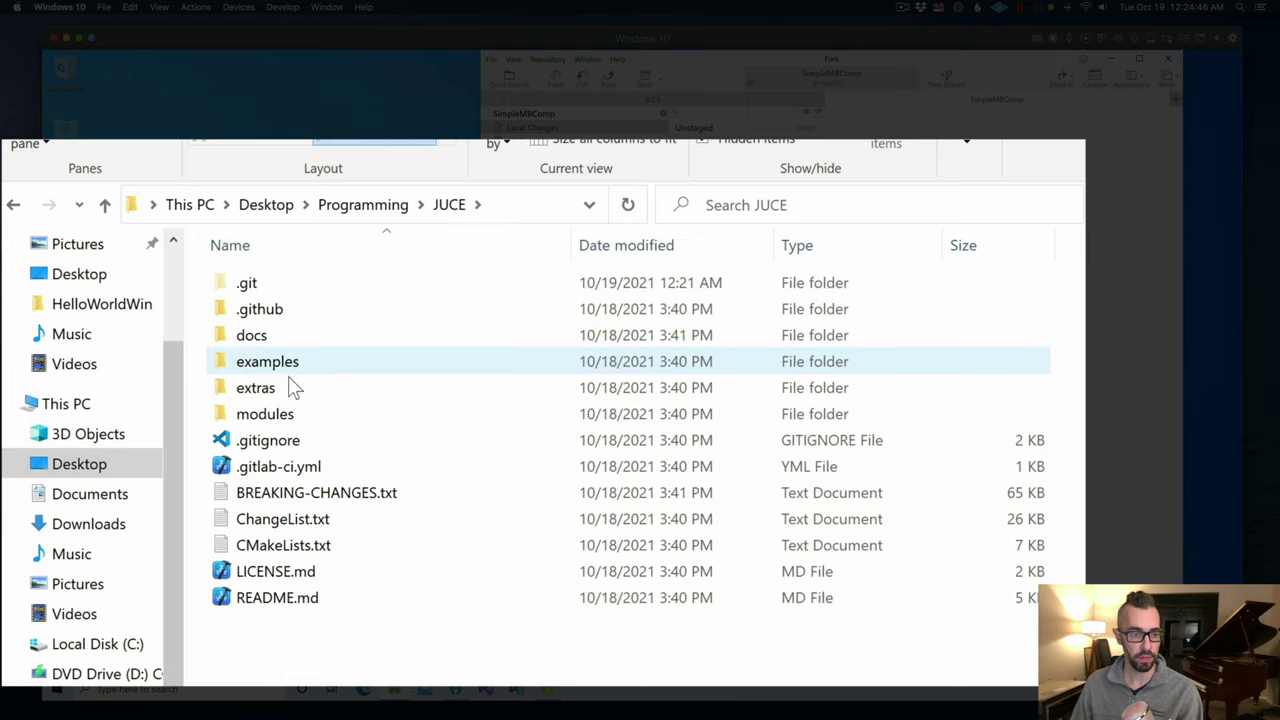
double_click(258, 388)
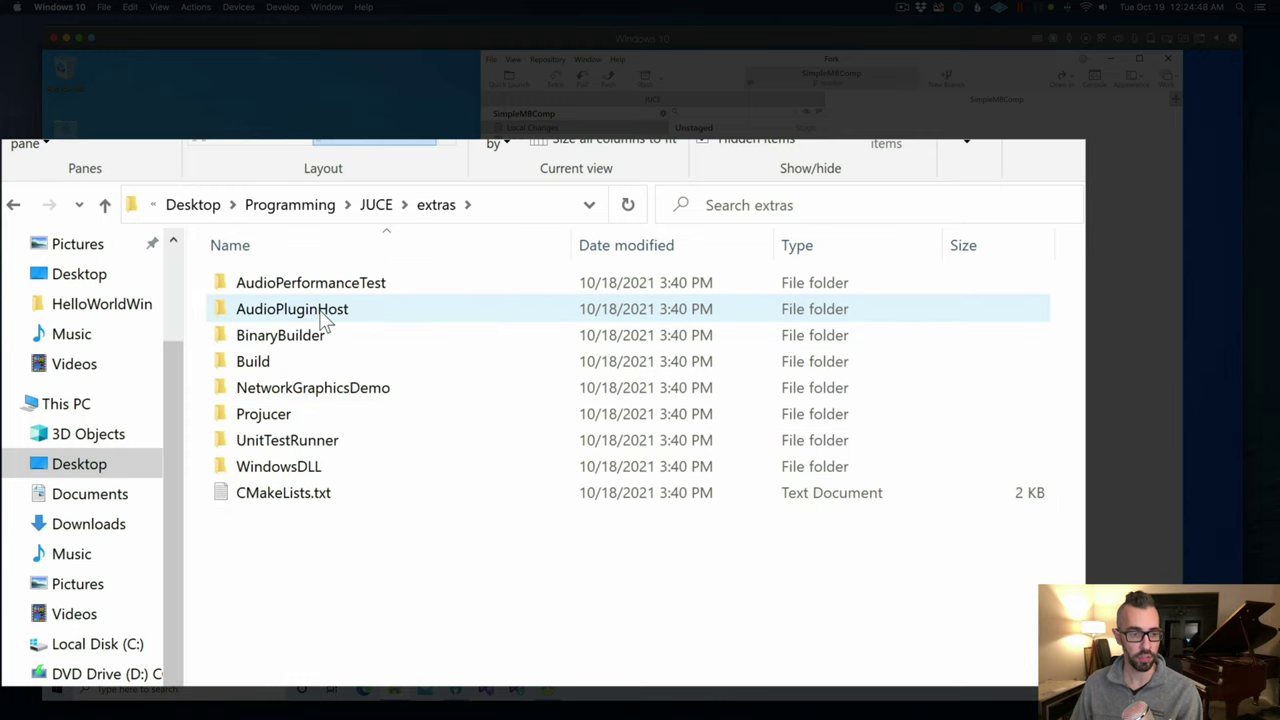
double_click(326, 314)
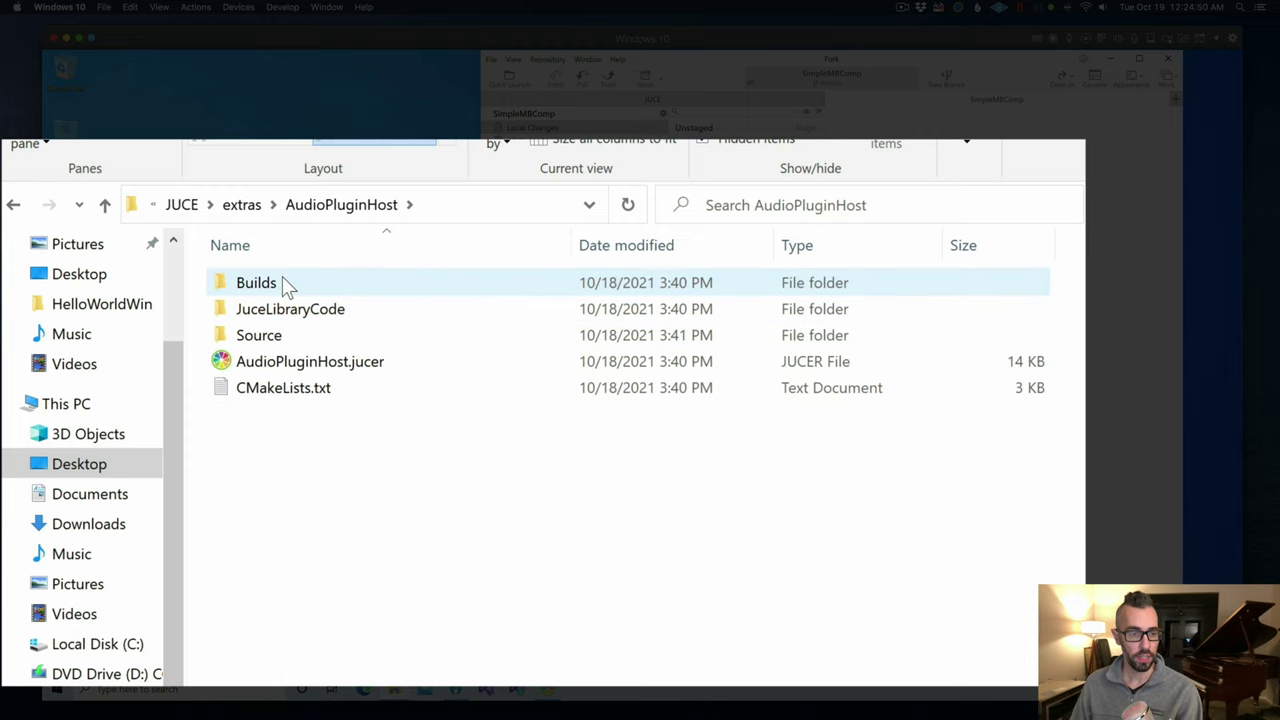
left_click(300, 366)
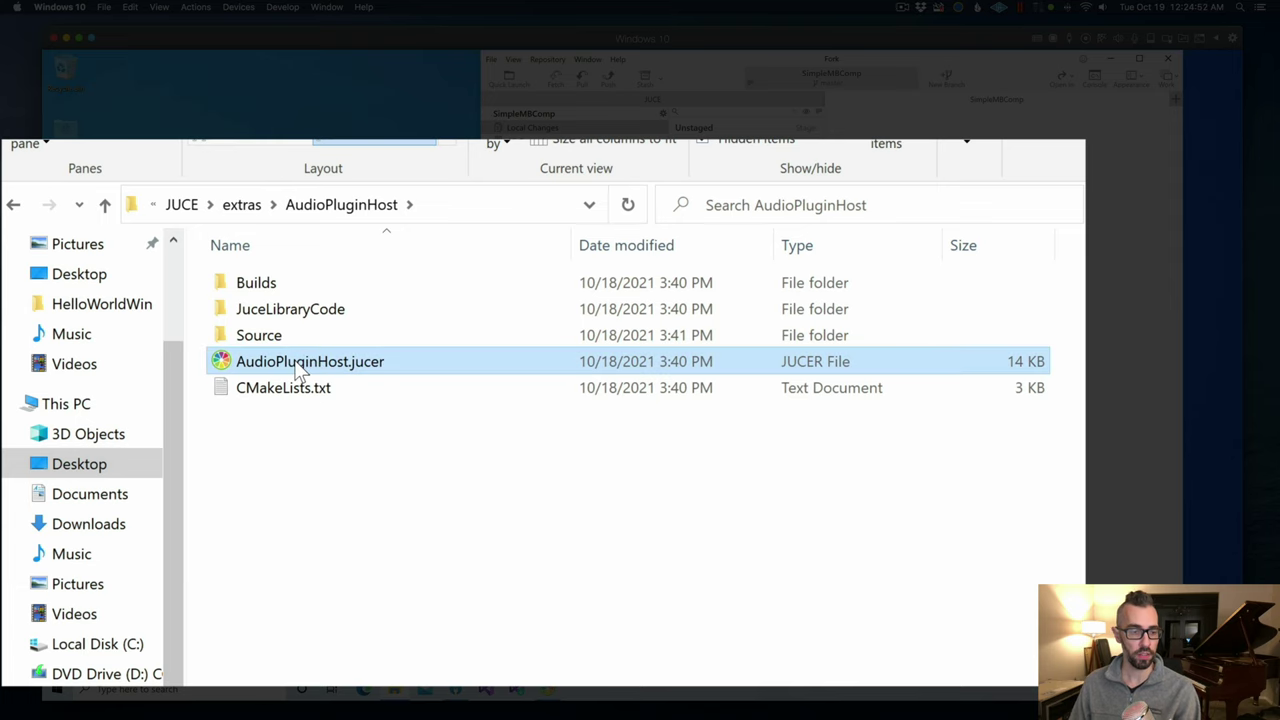
double_click(300, 364)
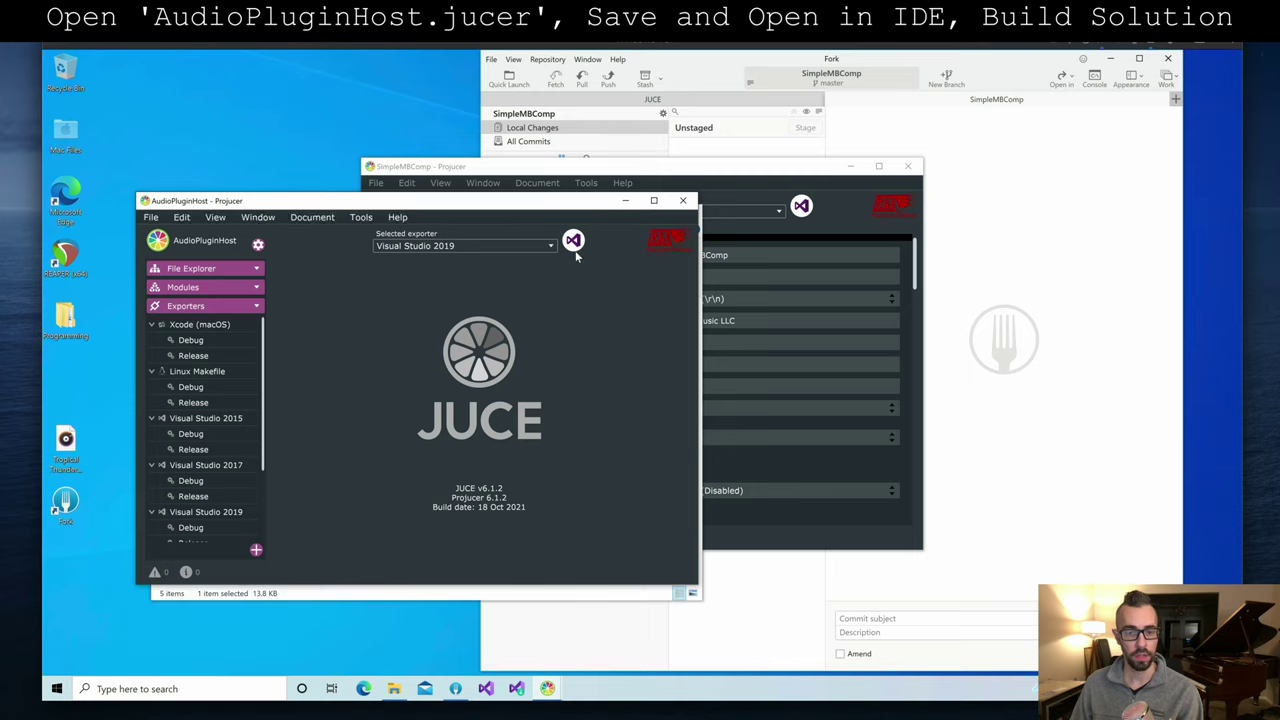
Step: Open the AudioPluginHost project in Visual Studio 2019, build its solution, and close Visual Studio
left_click(574, 242)
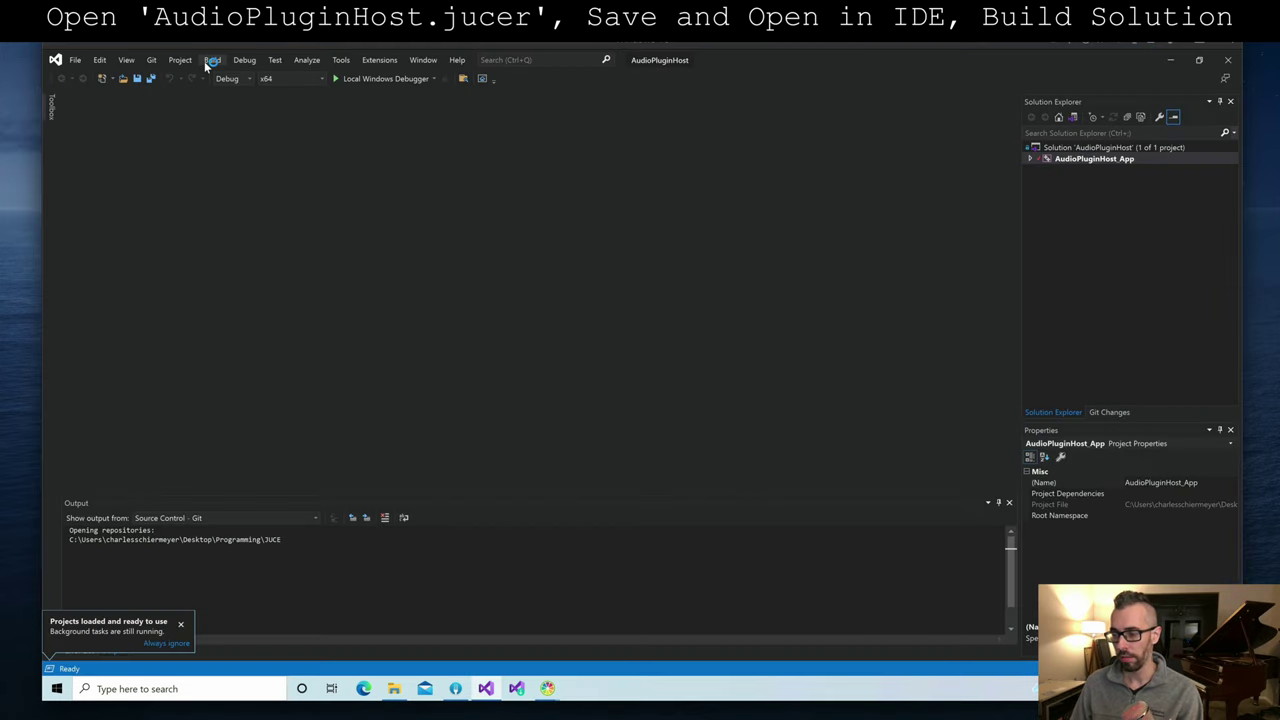
left_click(210, 61)
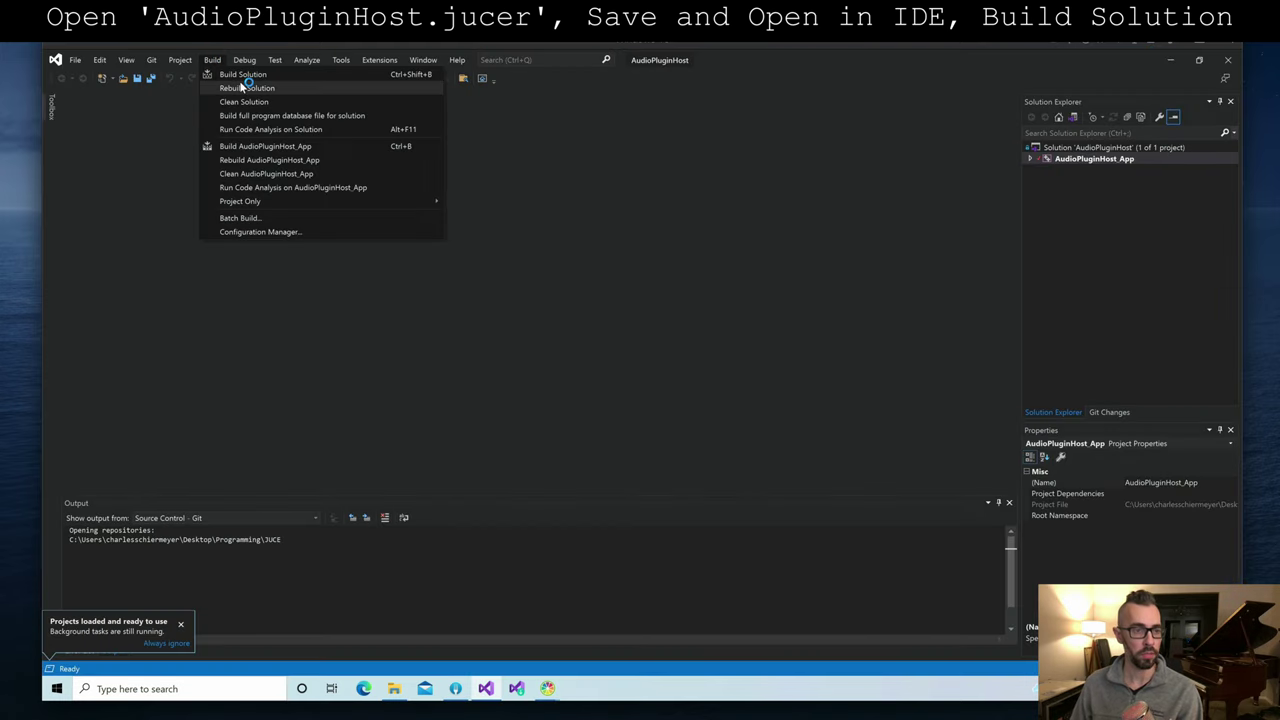
left_click(242, 76)
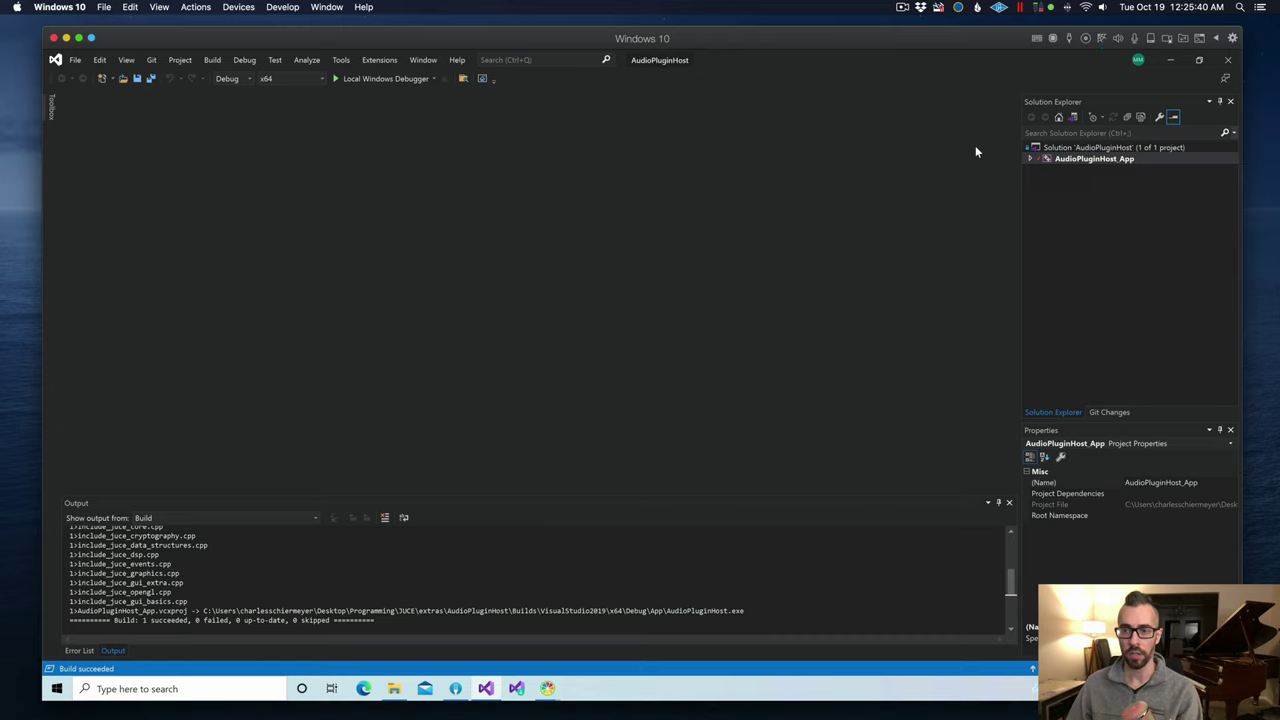
left_click(1228, 60)
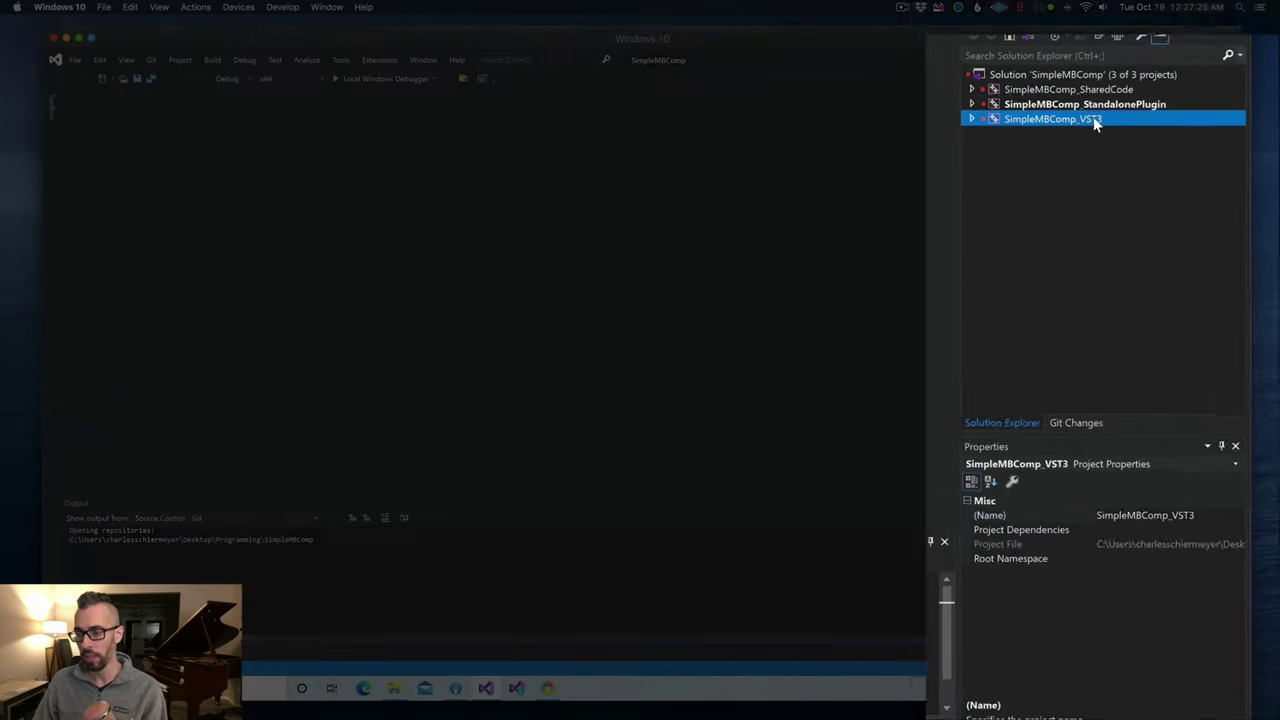
Step: Open the Debugging properties of the SimpleMBComp_VST3 project and browse for the executable to use as its Command
right_click(1125, 183)
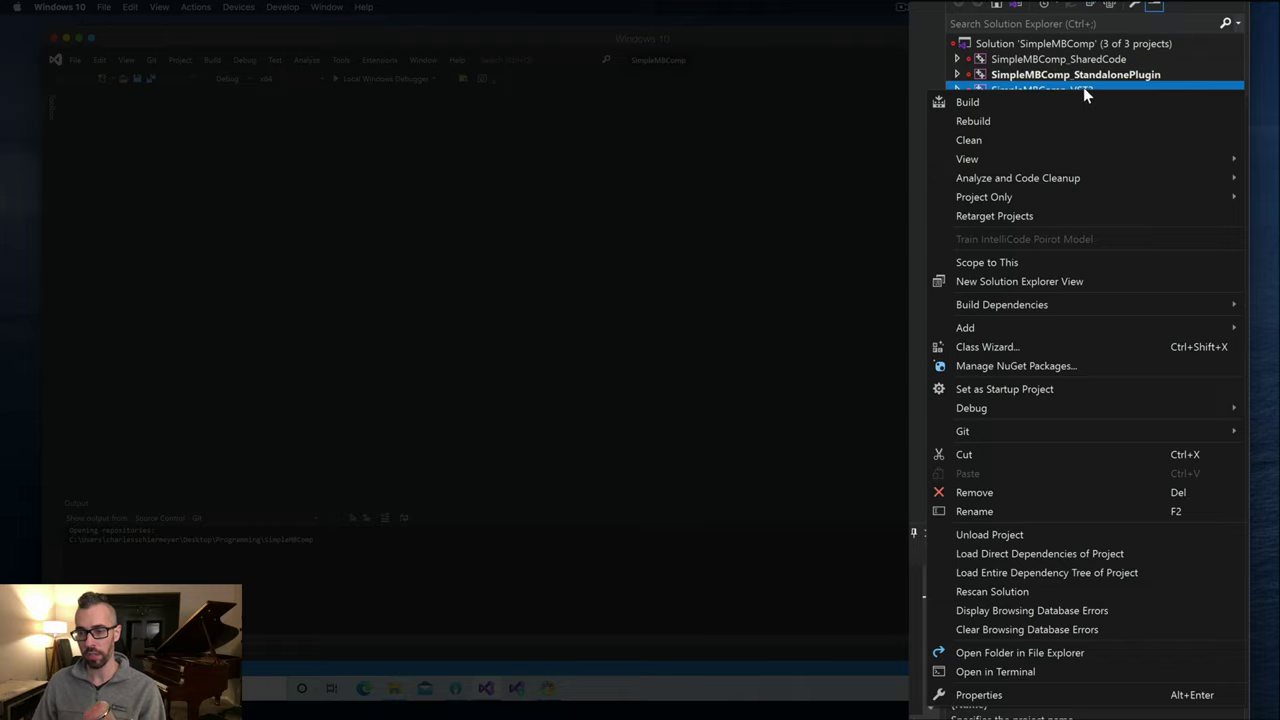
left_click(1022, 695)
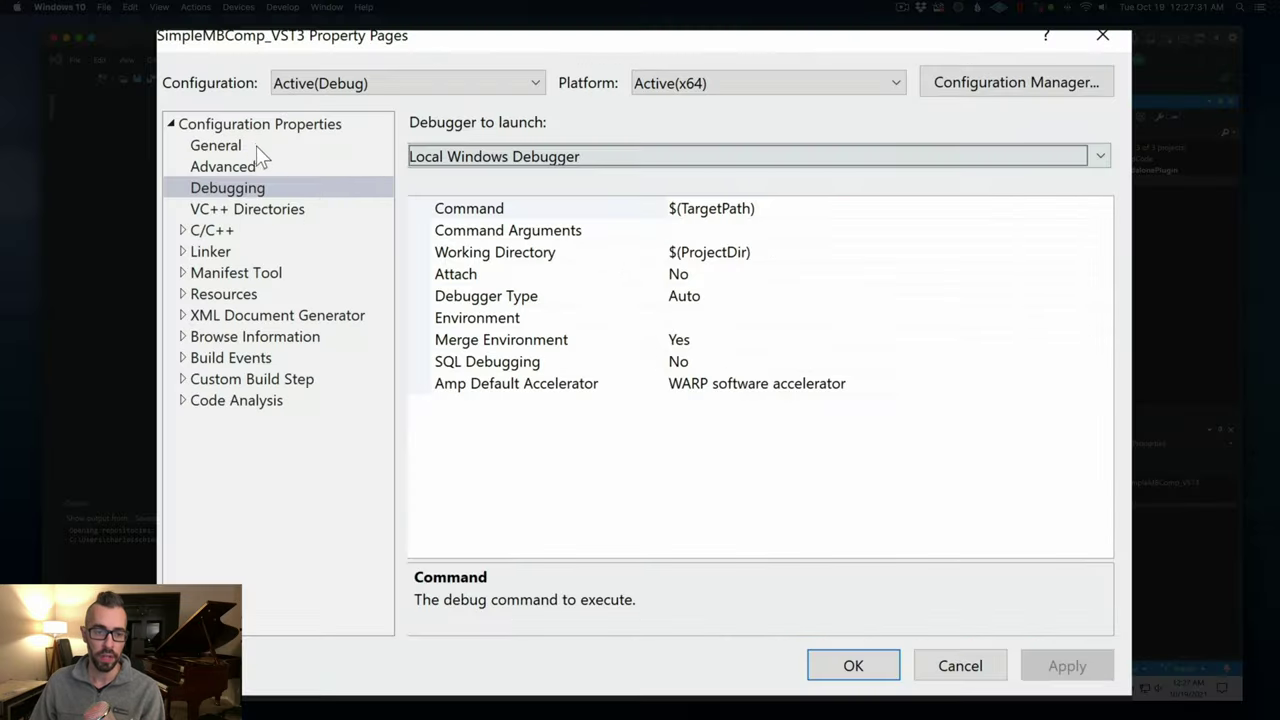
left_click(241, 188)
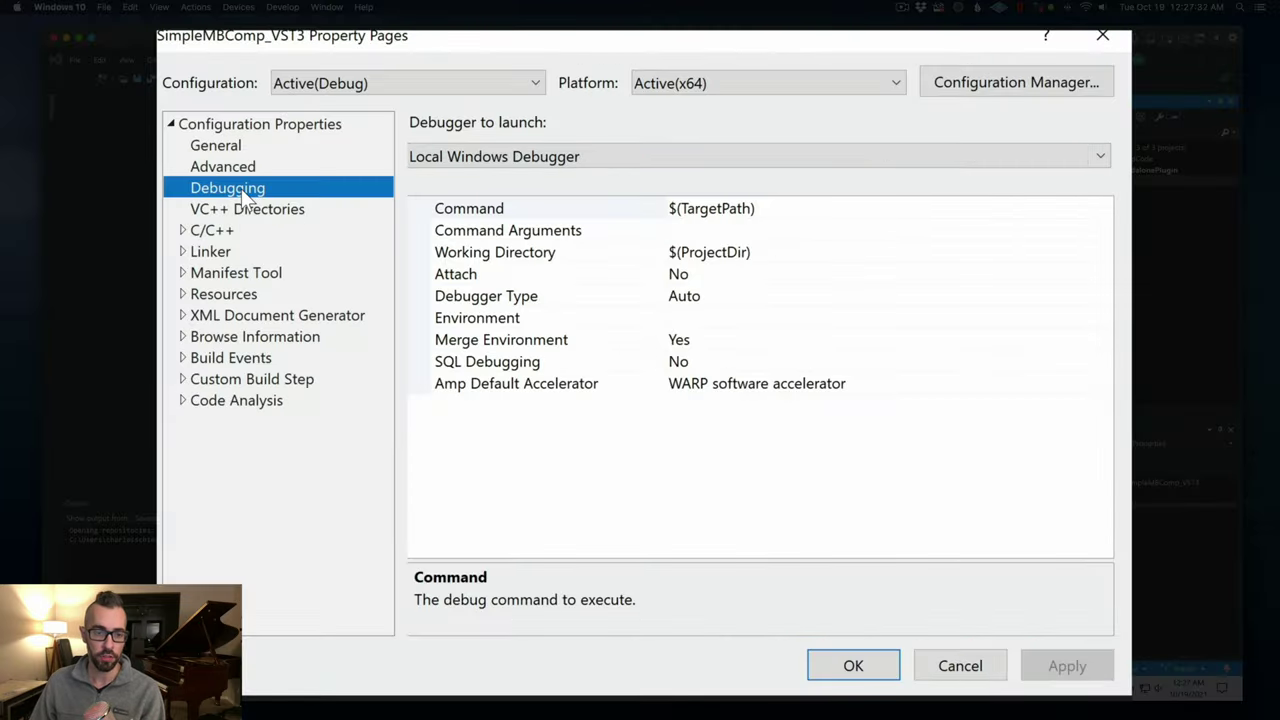
left_click(238, 161)
left_click(242, 190)
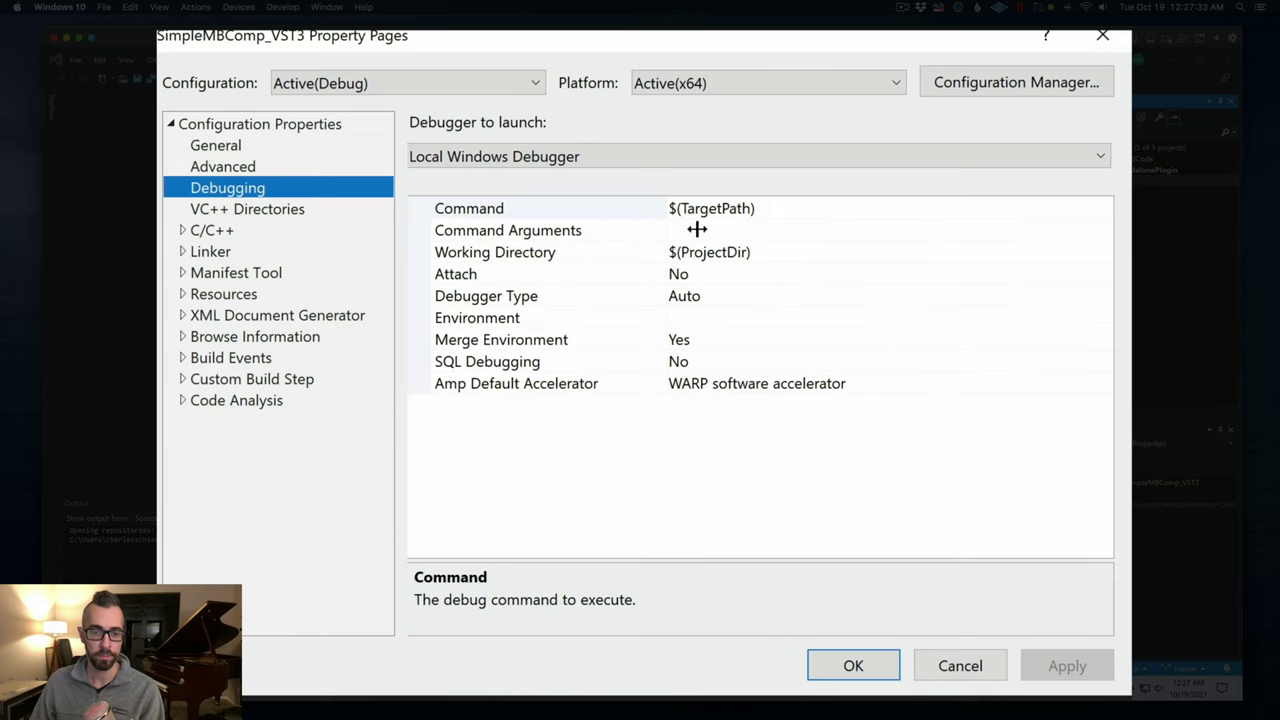
left_click(825, 209)
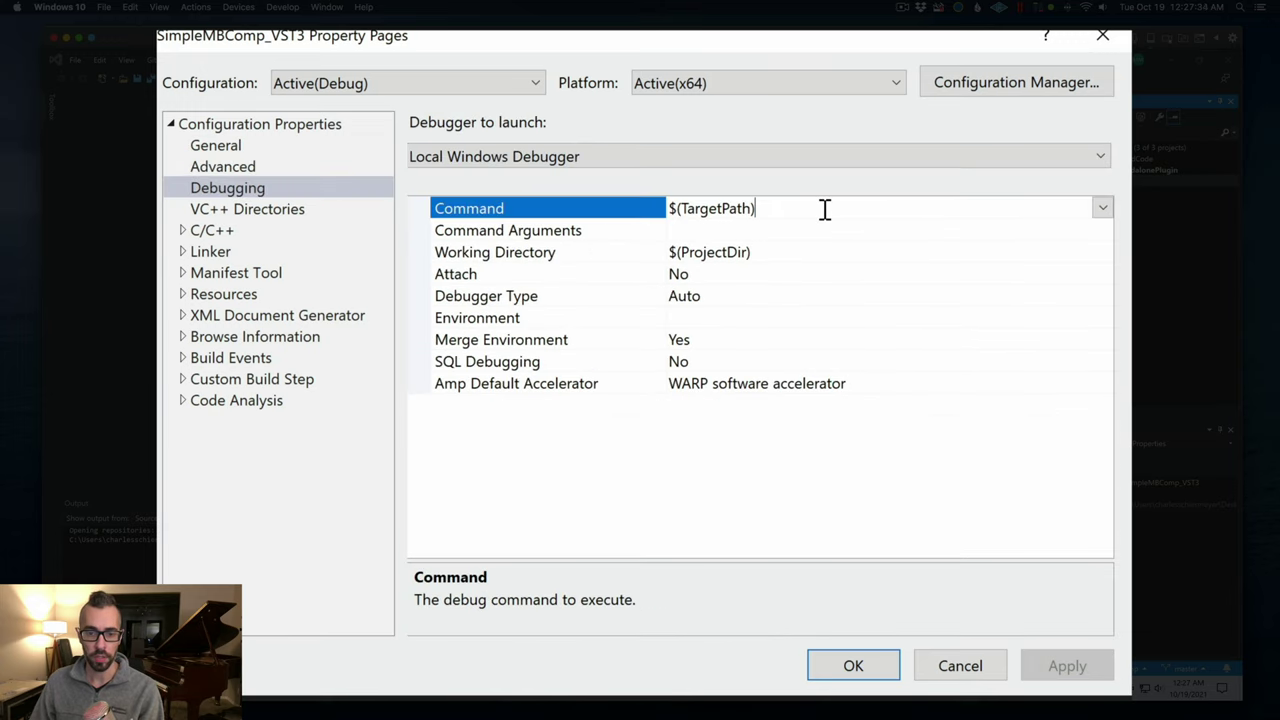
left_click(1102, 209)
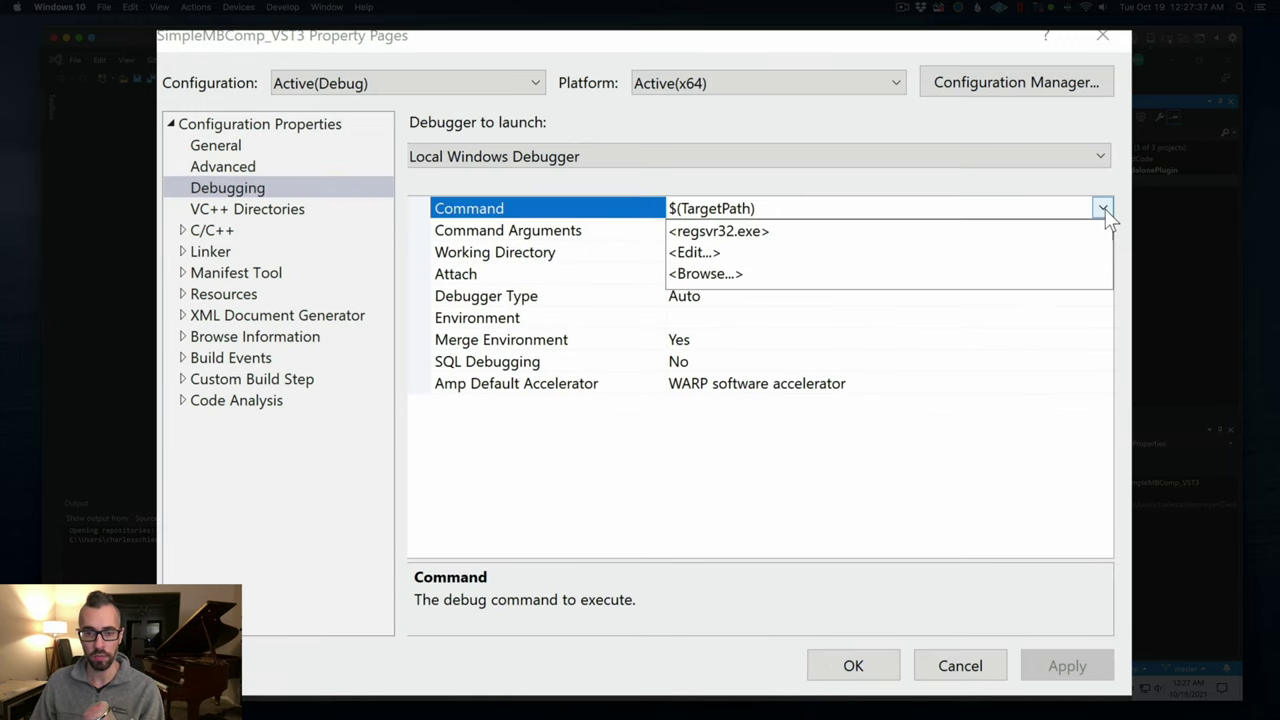
left_click(728, 283)
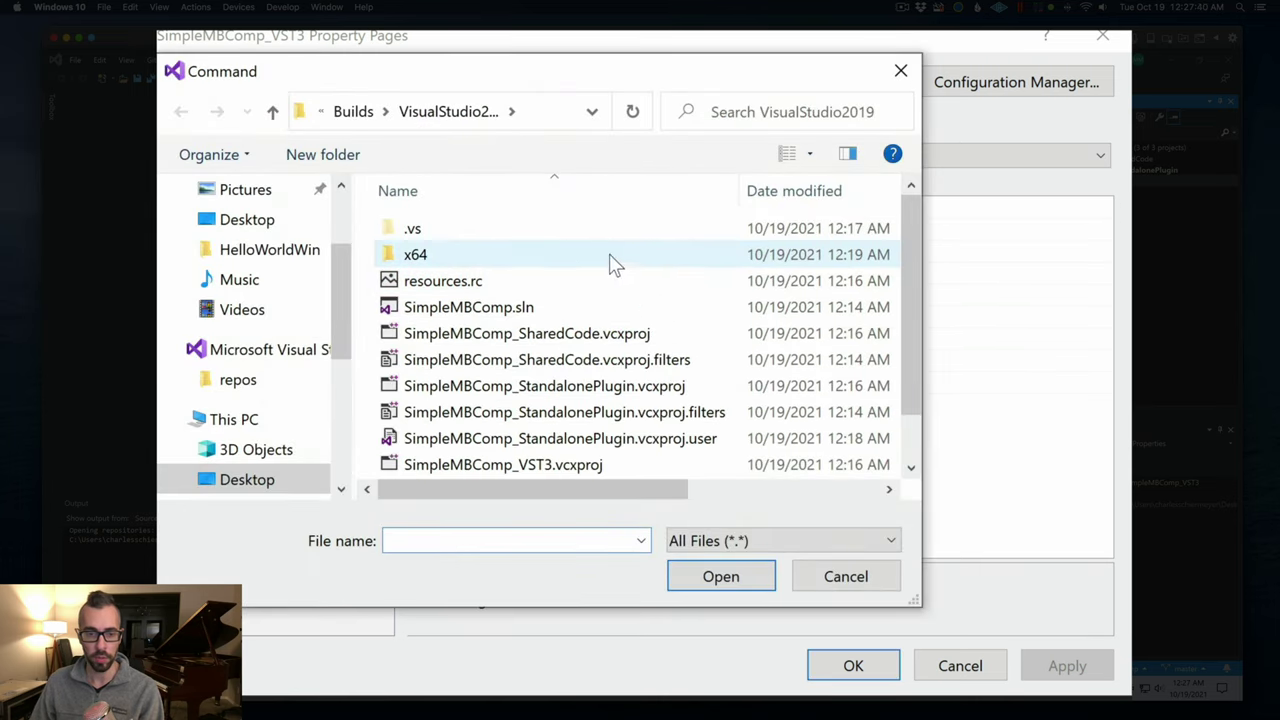
Step: Move up from the VisualStudio2019 build folder to the Desktop\Programming folder in the Command file browser
left_click(303, 116)
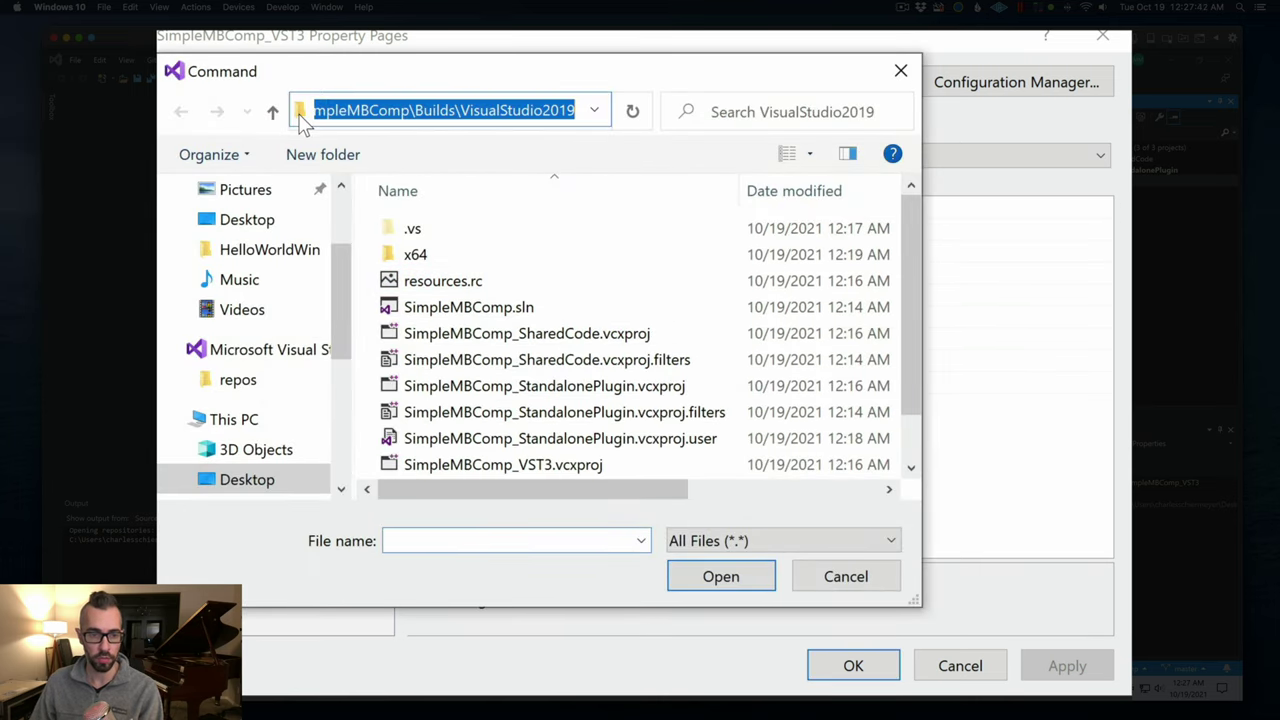
left_click(520, 110)
left_click(495, 231)
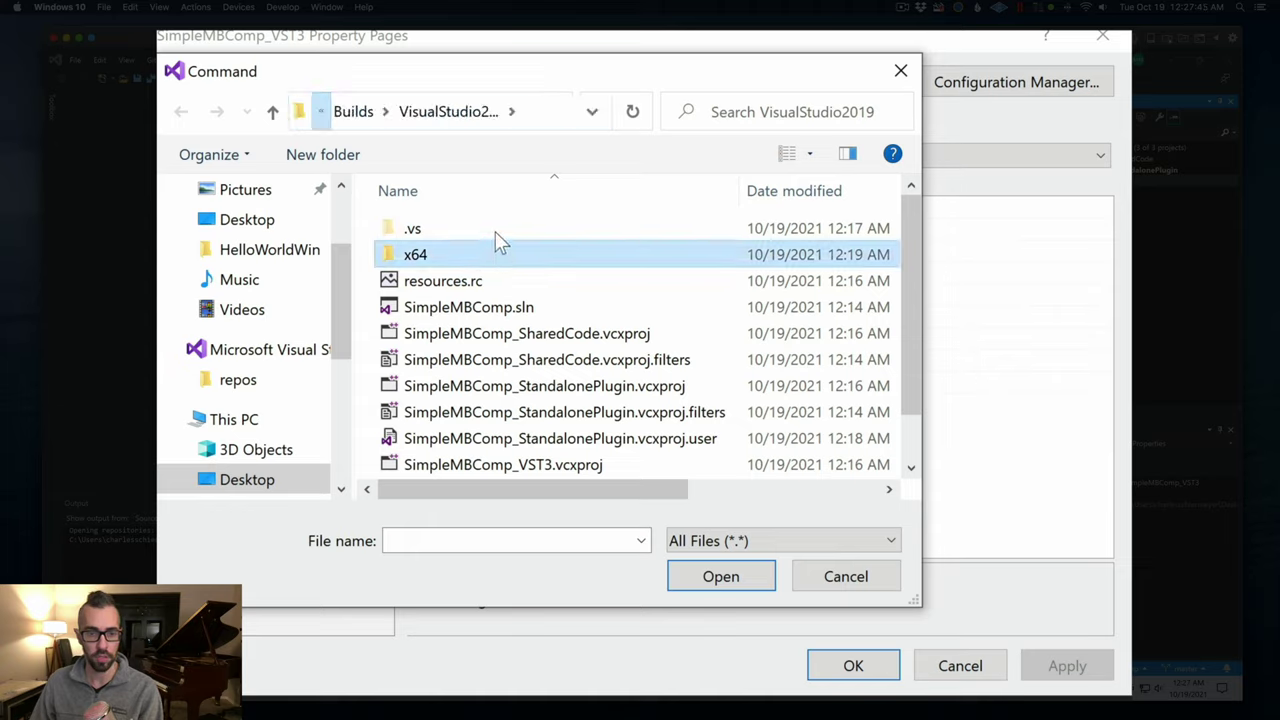
left_click(340, 112)
left_click(386, 114)
left_click(364, 116)
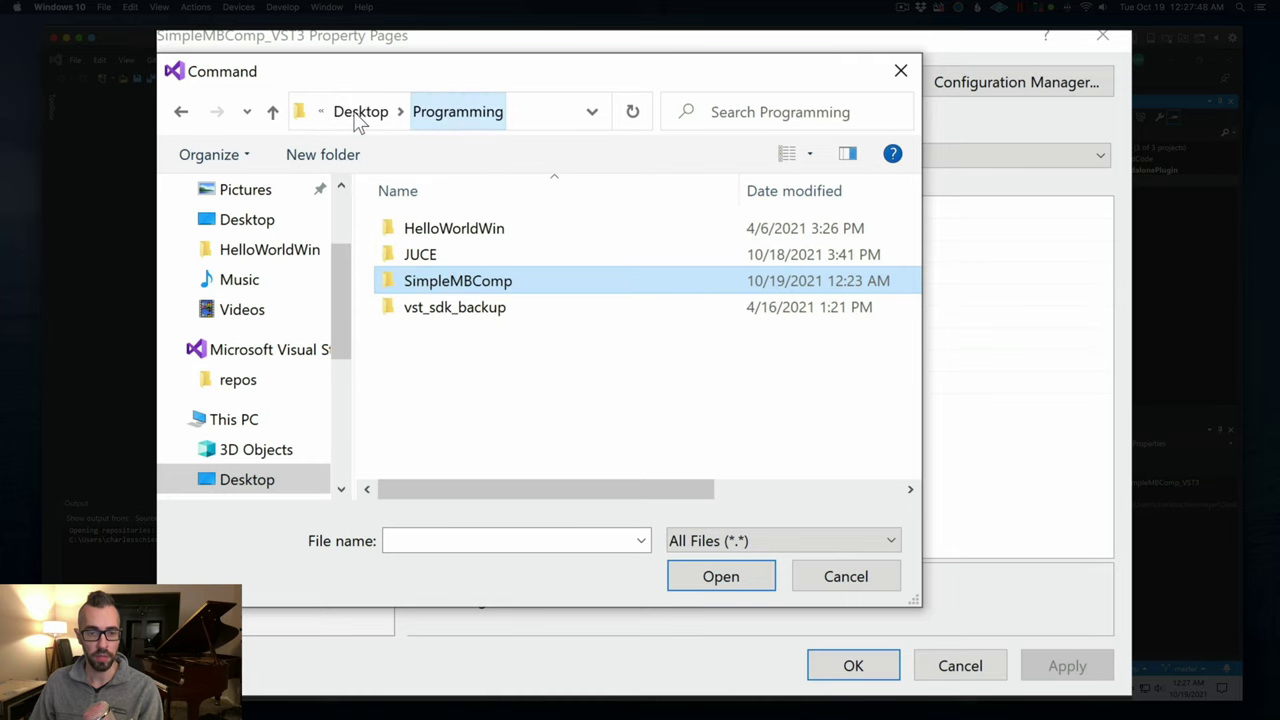
Step: Set the debug Command to AudioPluginHost.exe from JUCE\extras\AudioPluginHost\Builds\VisualStudio2019\x64\Debug\App and accept the property changes
double_click(423, 256)
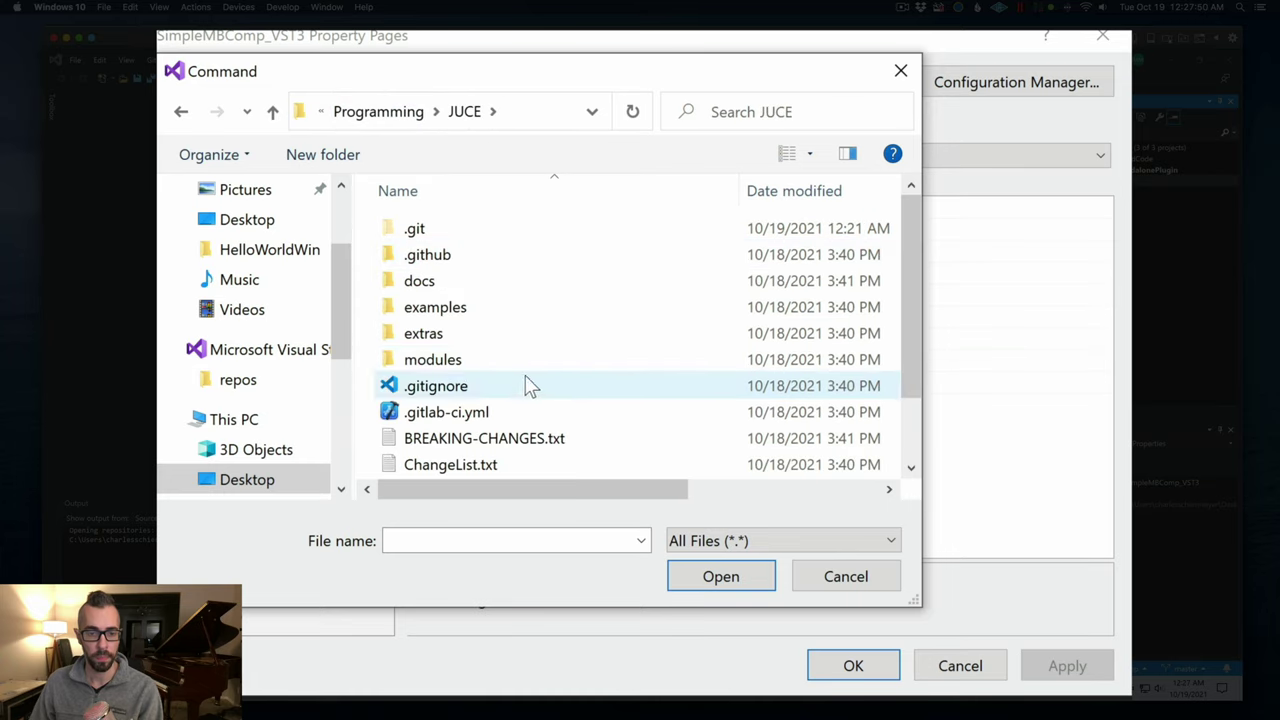
double_click(443, 336)
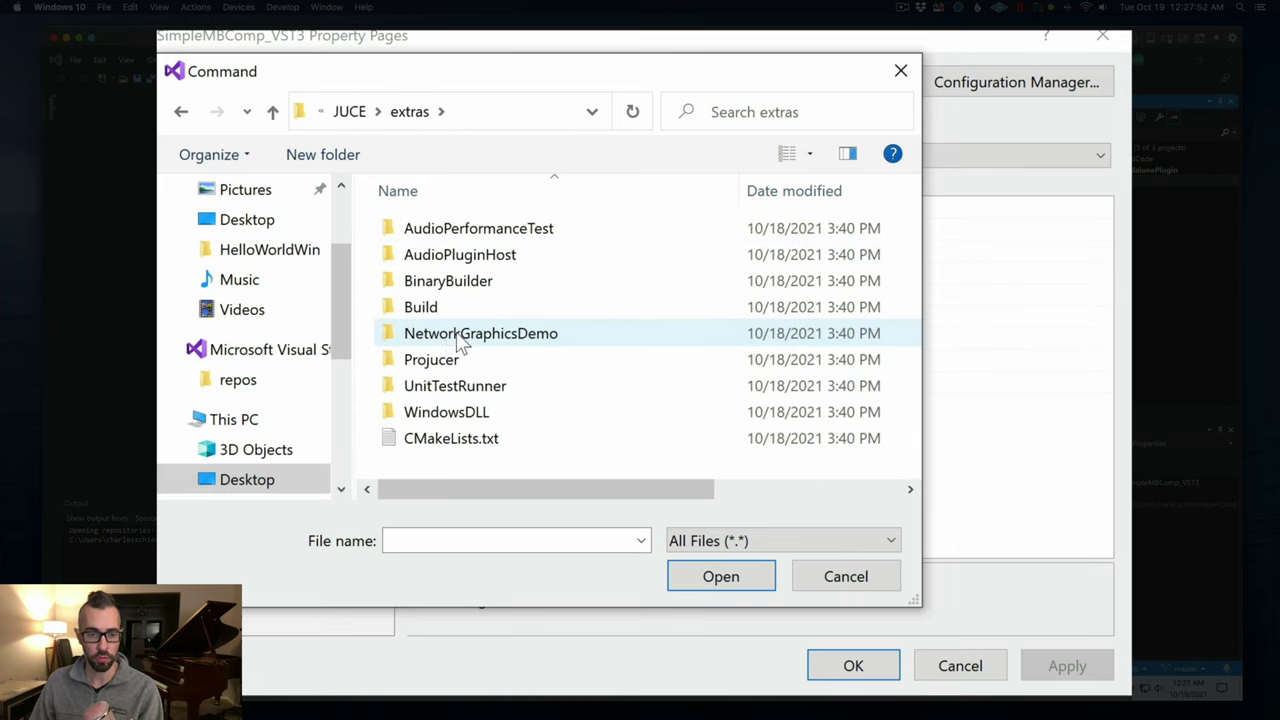
double_click(480, 262)
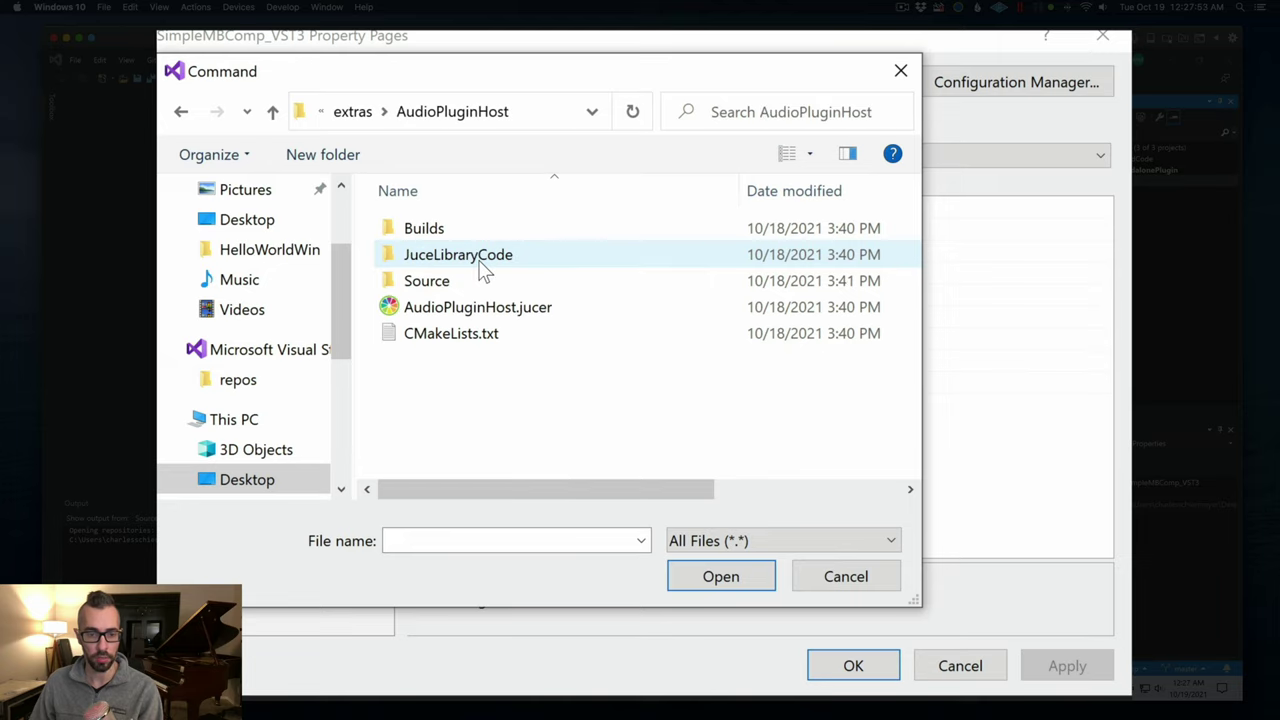
double_click(427, 229)
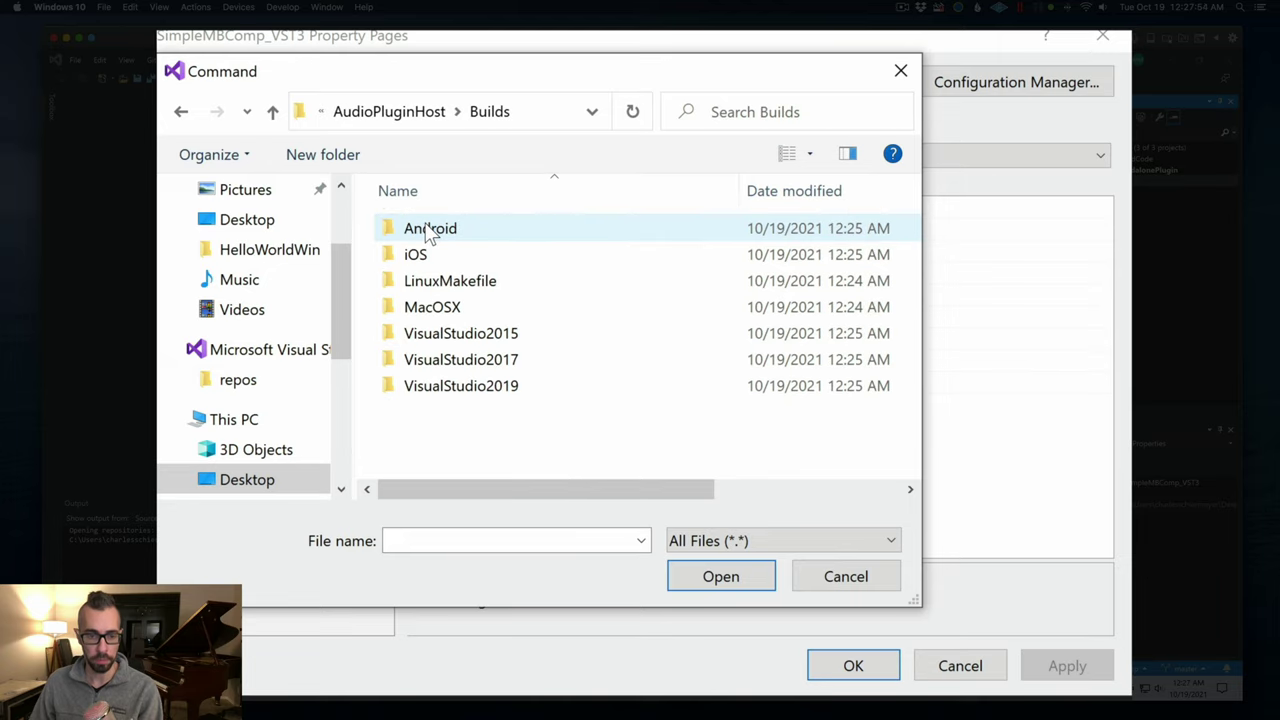
double_click(458, 392)
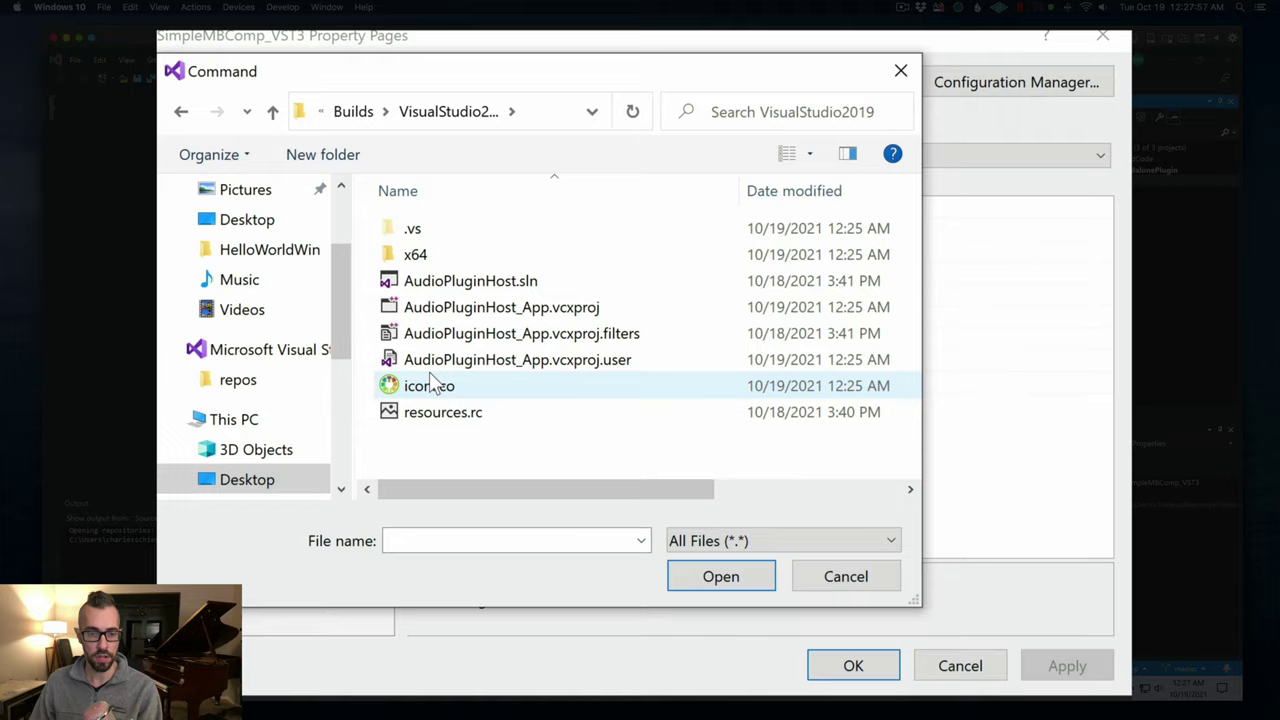
double_click(420, 258)
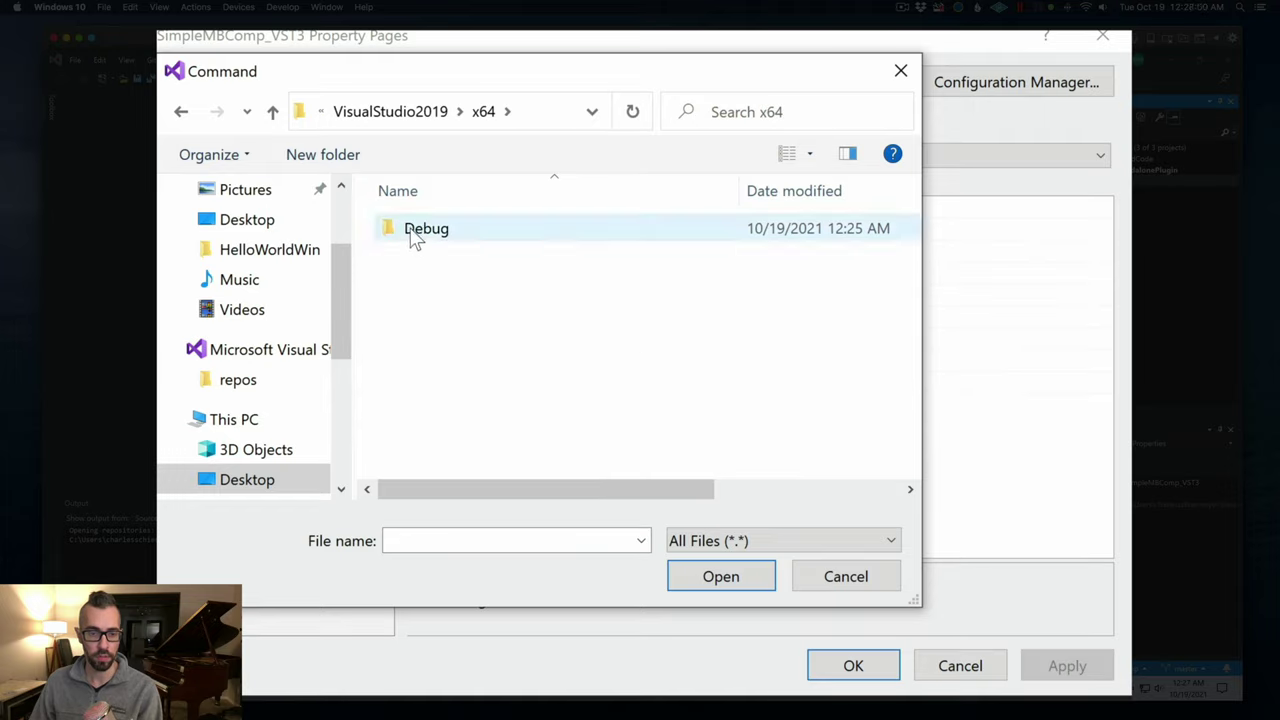
double_click(416, 236)
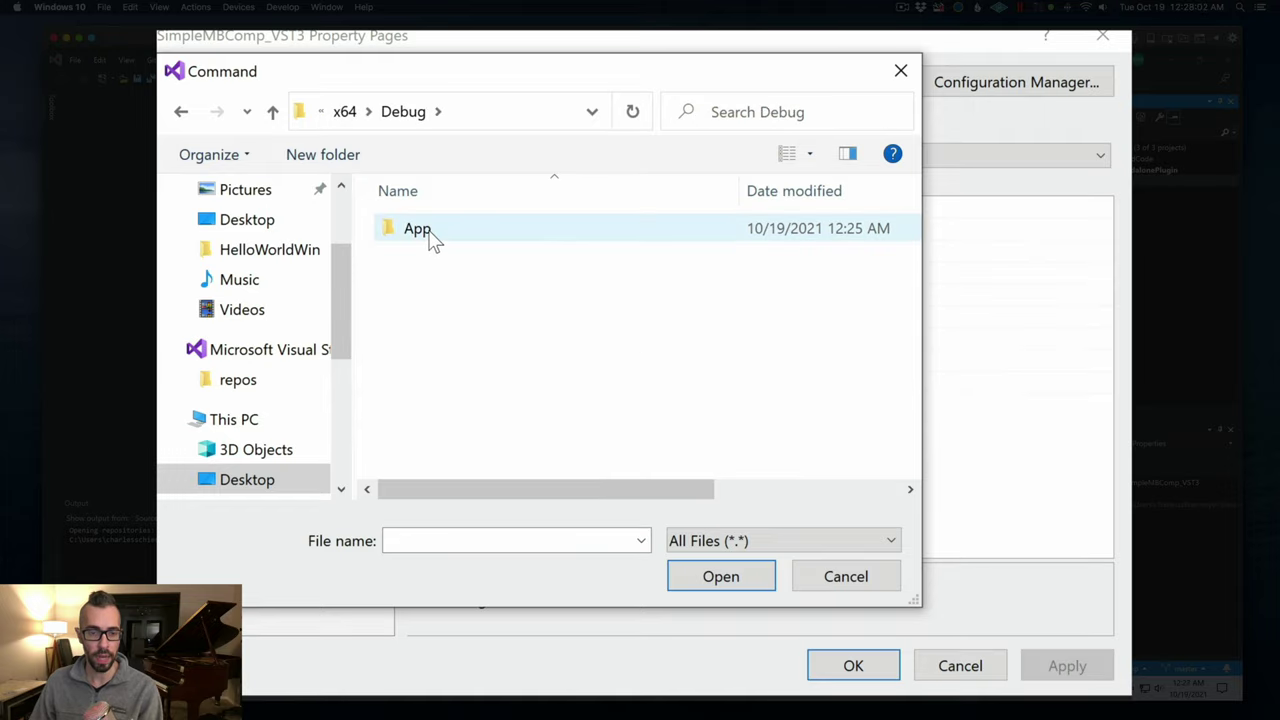
double_click(433, 240)
left_click(510, 258)
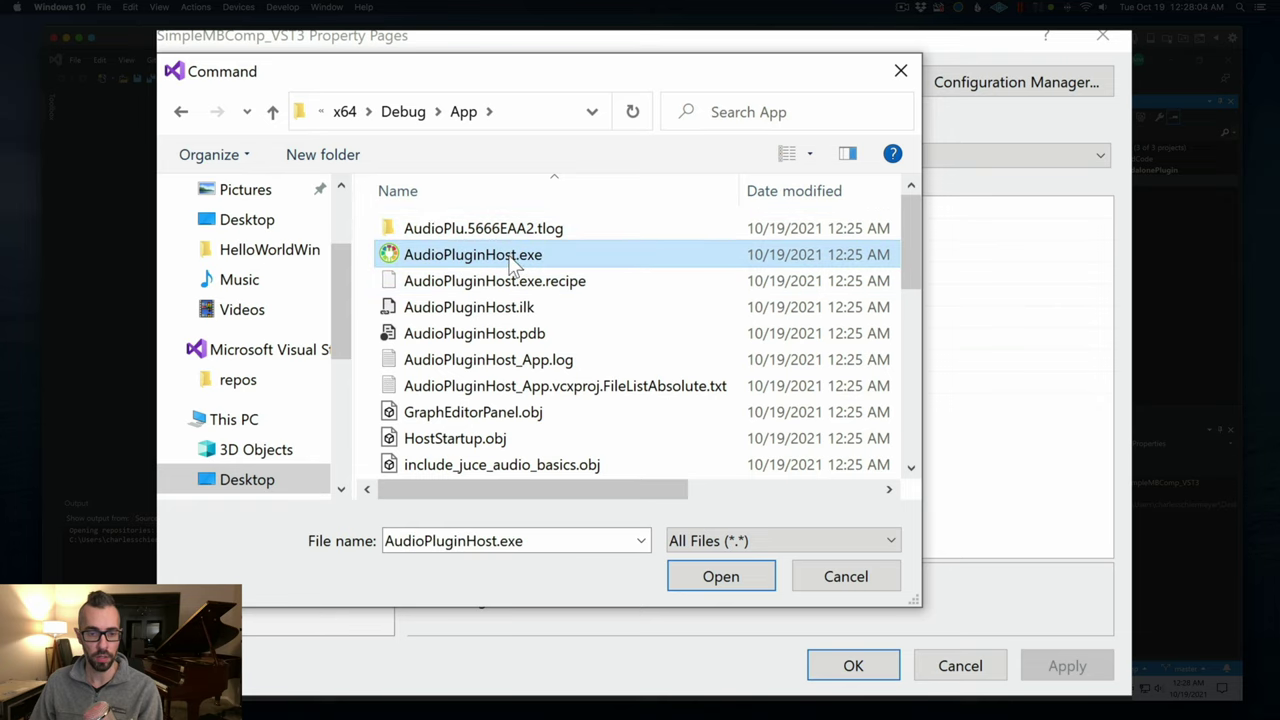
left_click(733, 582)
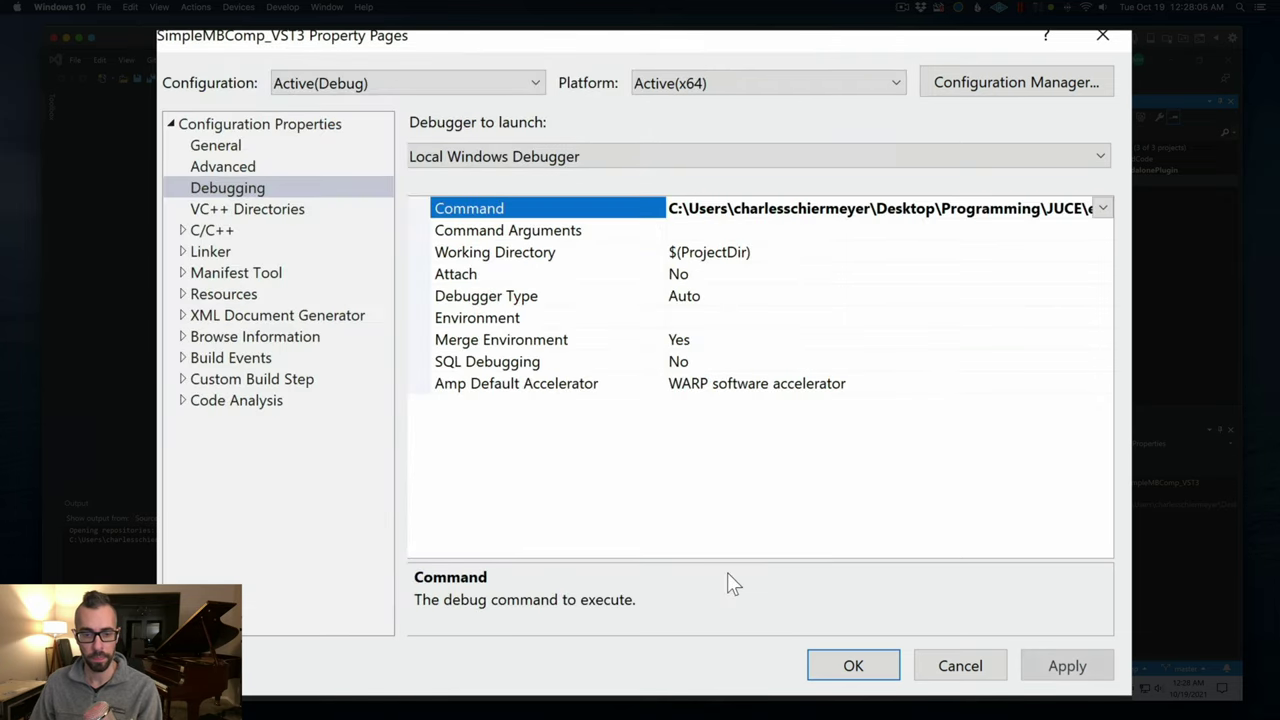
left_click(853, 665)
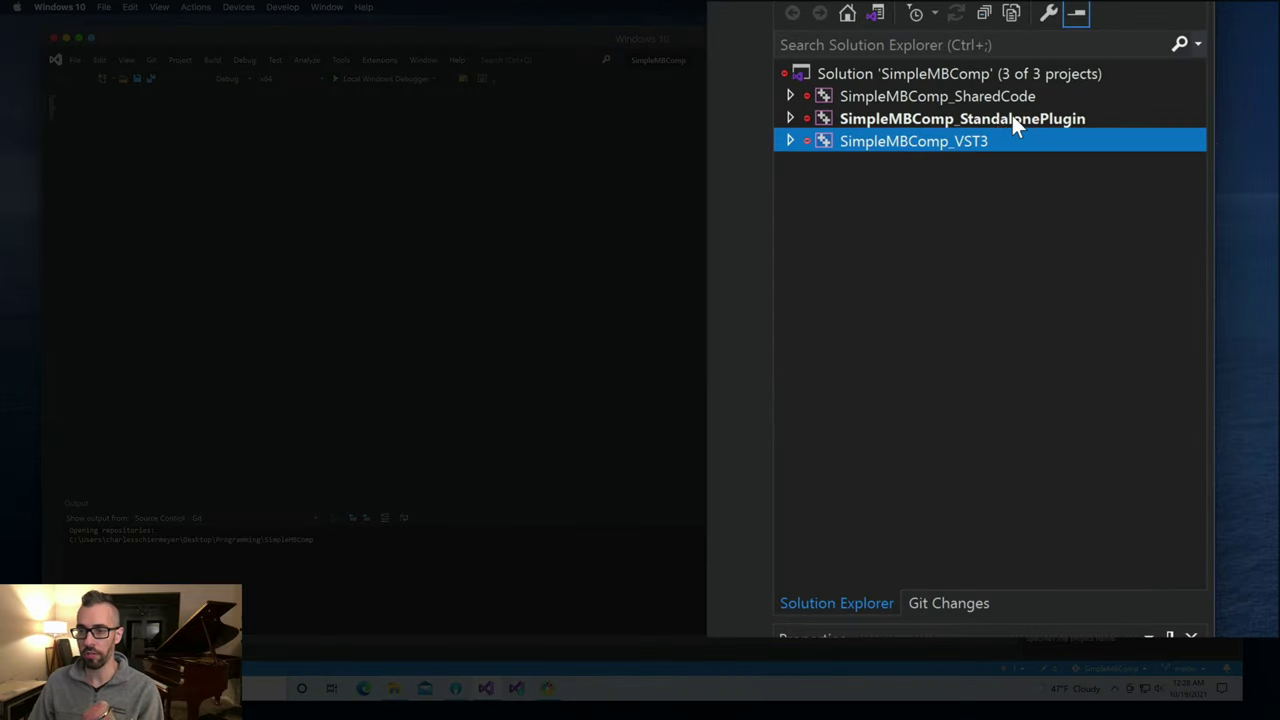
Step: Set SimpleMBComp_VST3 as the startup project and run it with the Local Windows Debugger, selecting the resulting build error
left_click(1142, 170)
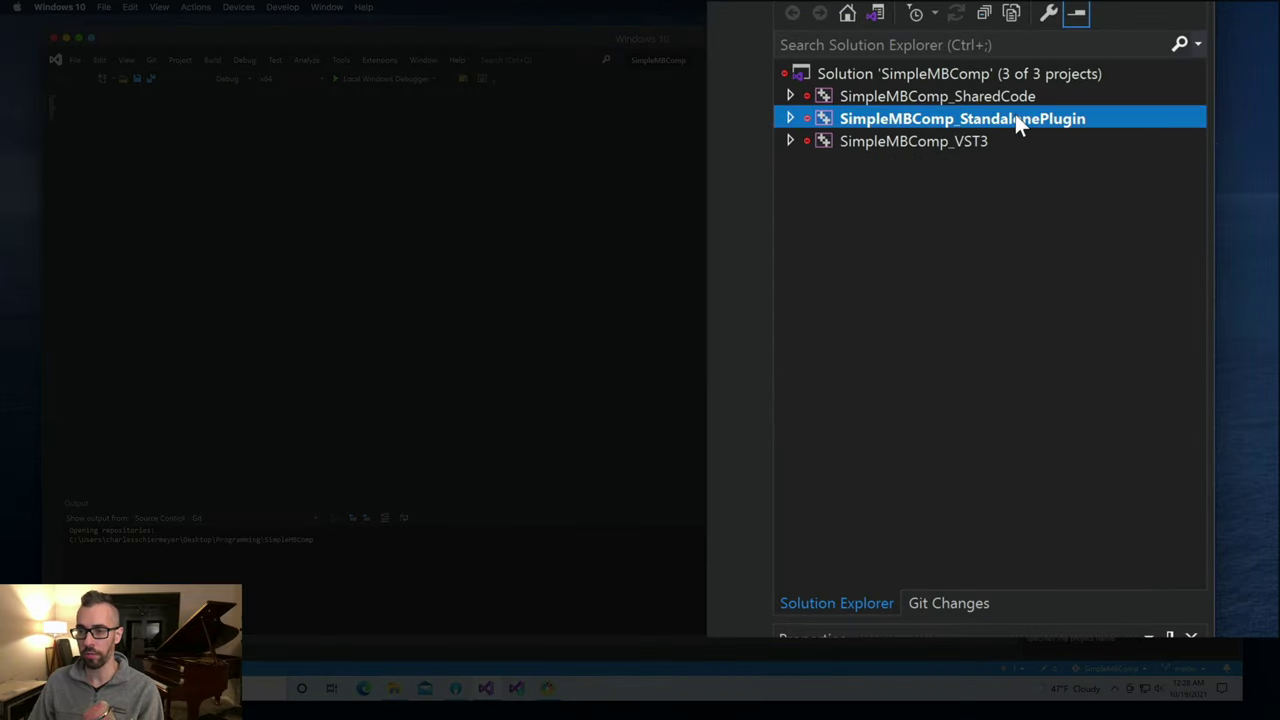
left_click(1102, 182)
right_click(935, 143)
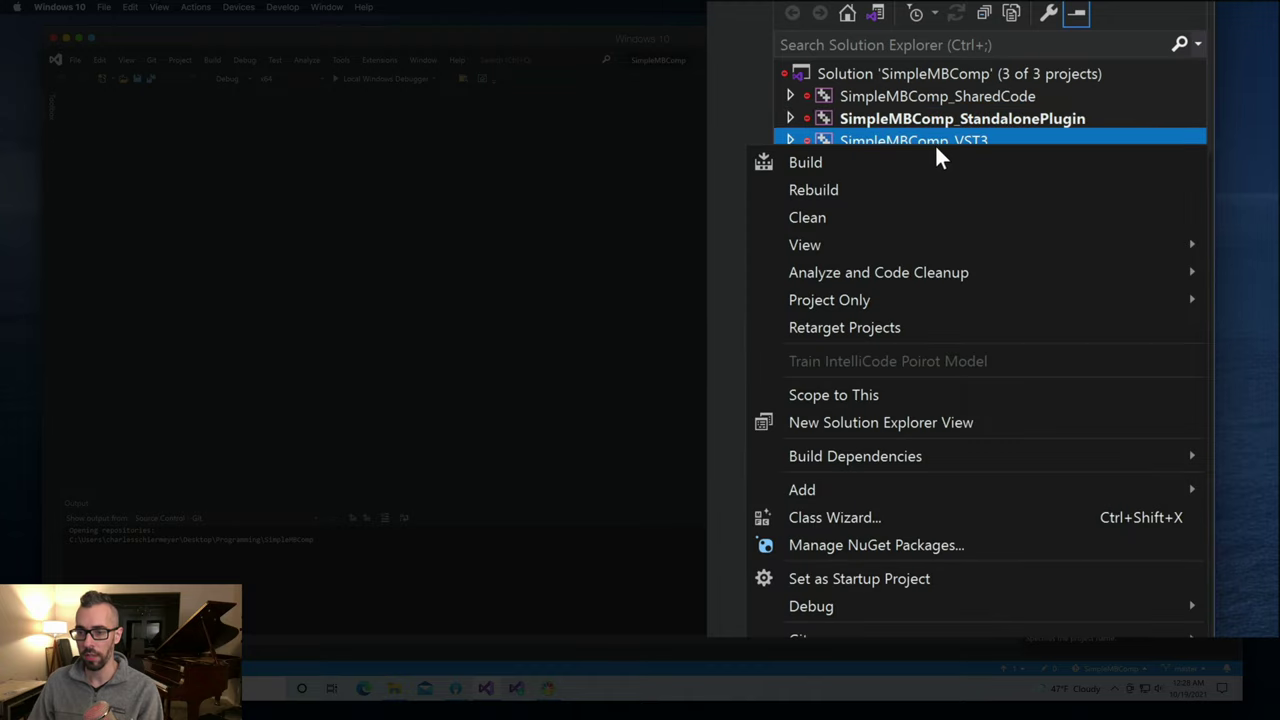
left_click(939, 577)
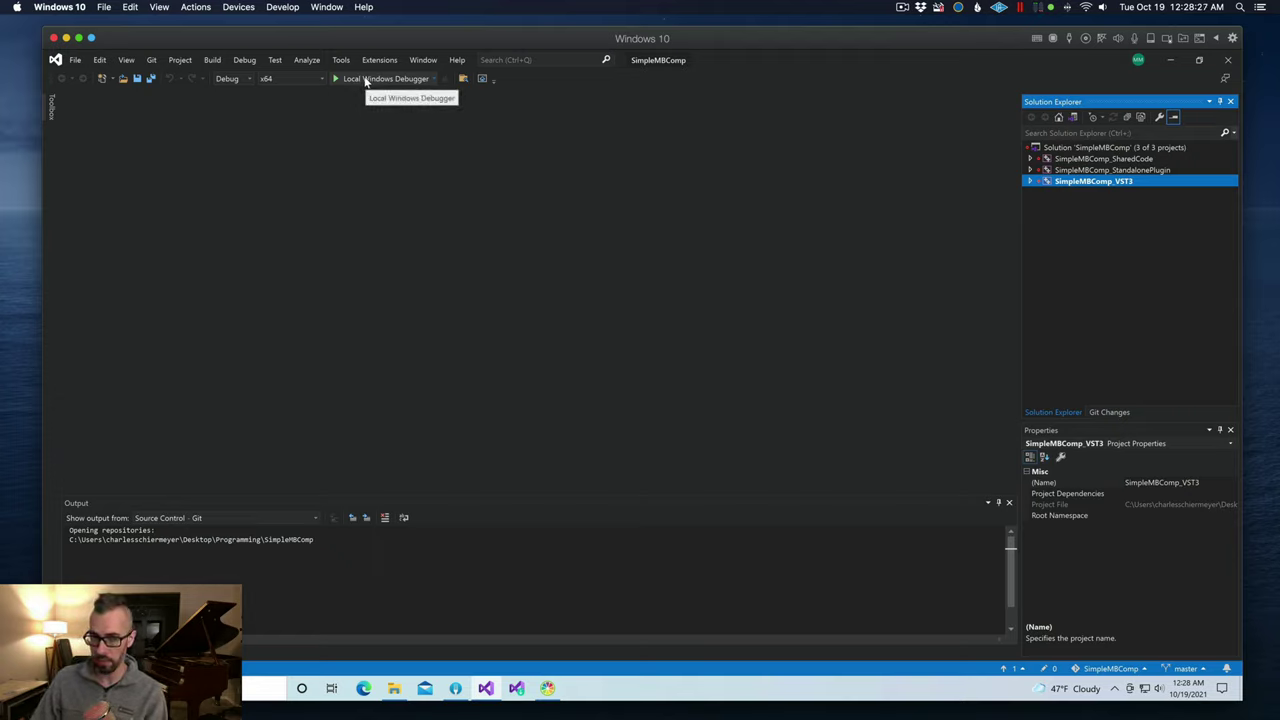
left_click(366, 80)
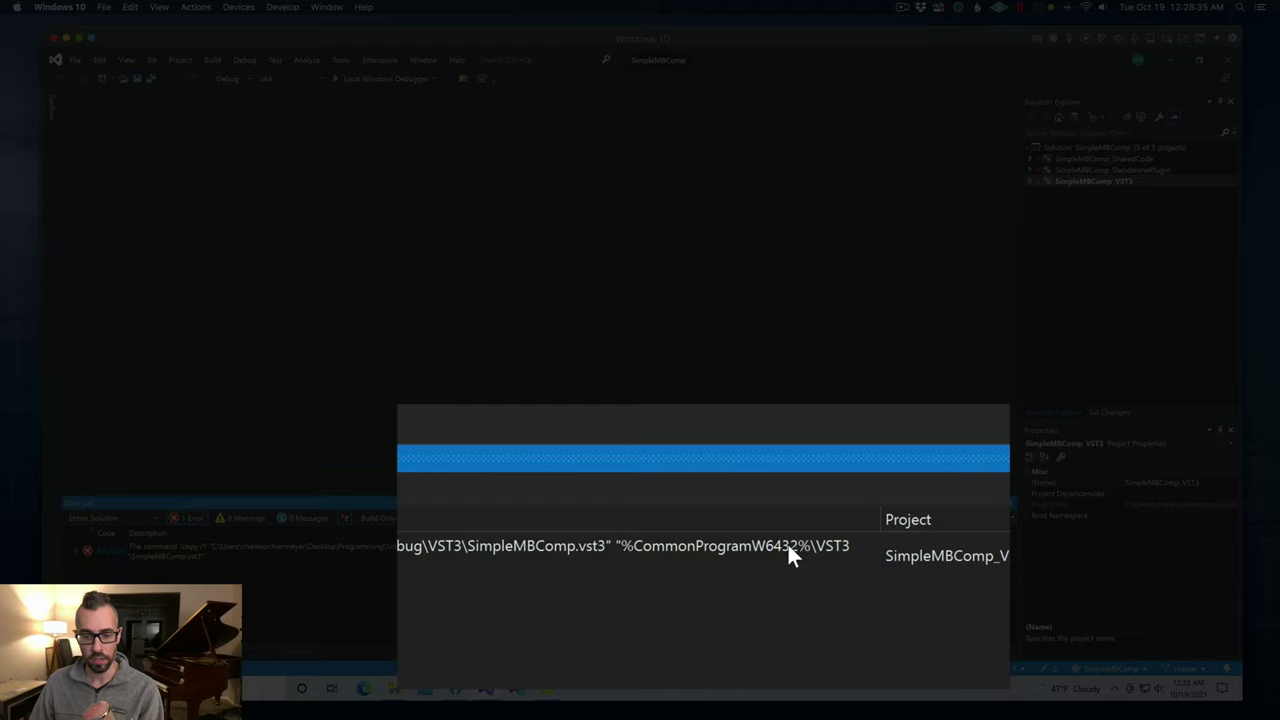
left_click(758, 548)
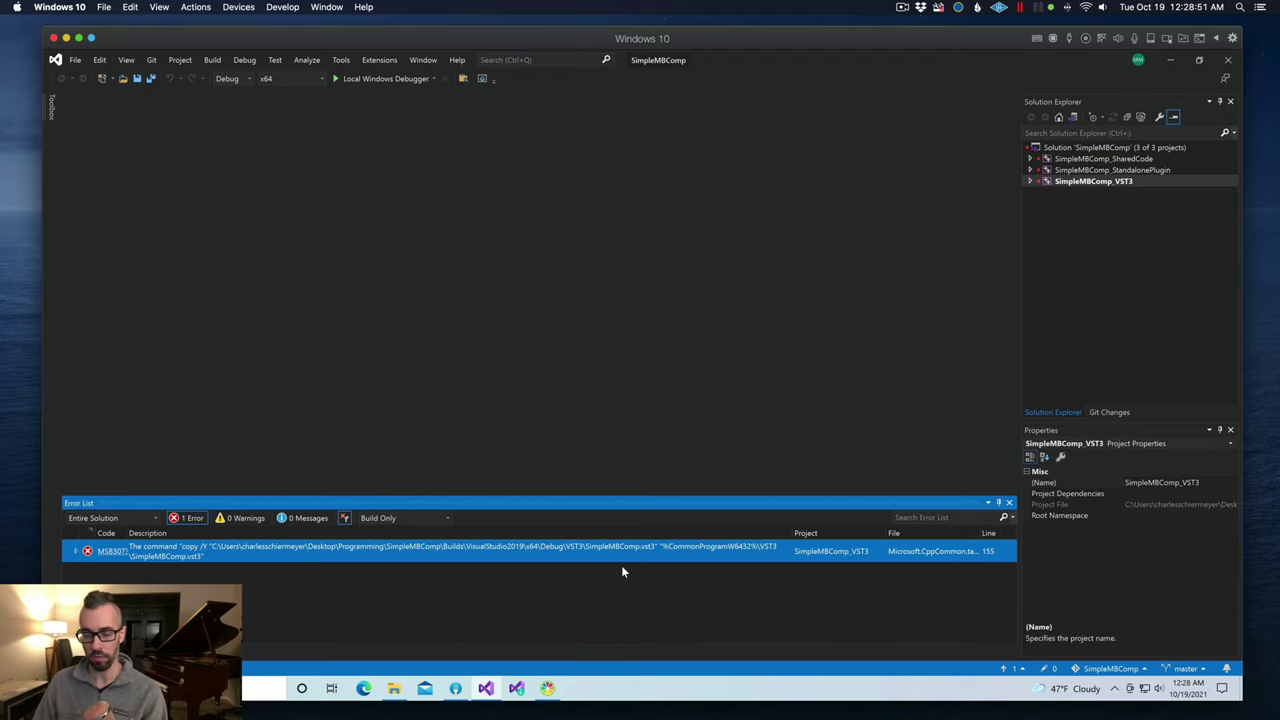
Step: Switch to File Explorer and open the C:\Program Files\Common Files folder
left_click(394, 688)
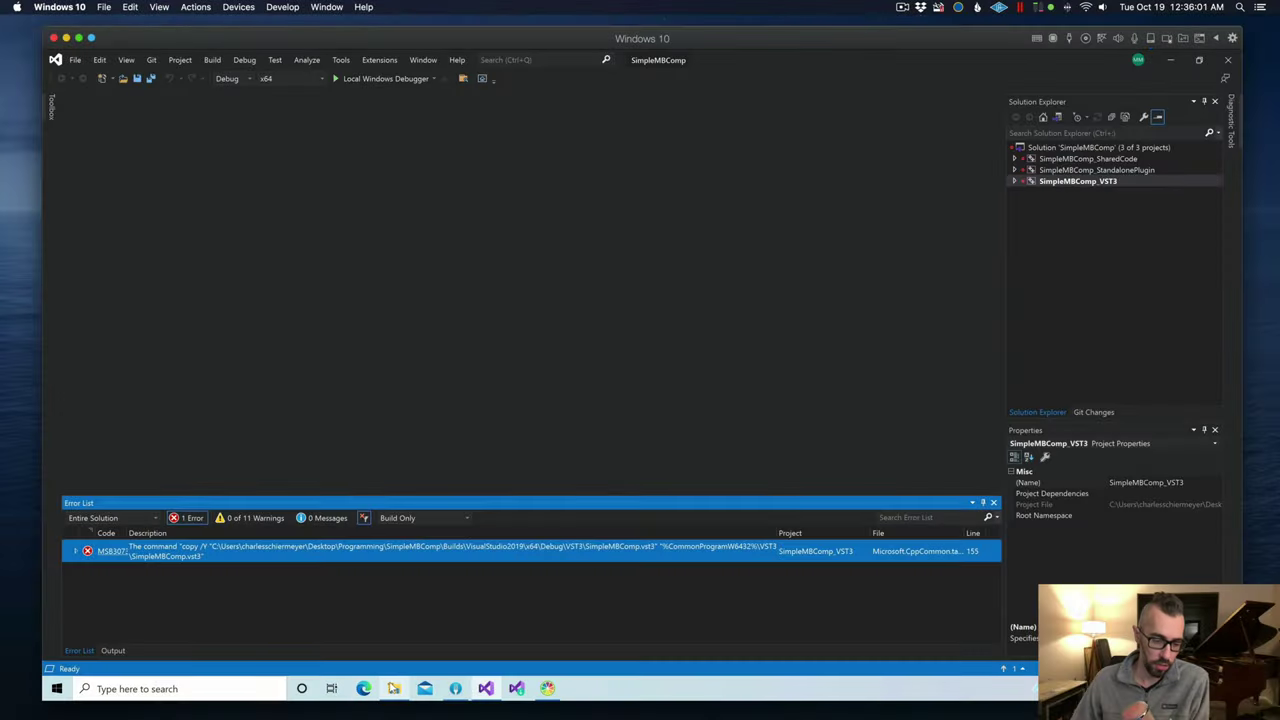
left_click(393, 688)
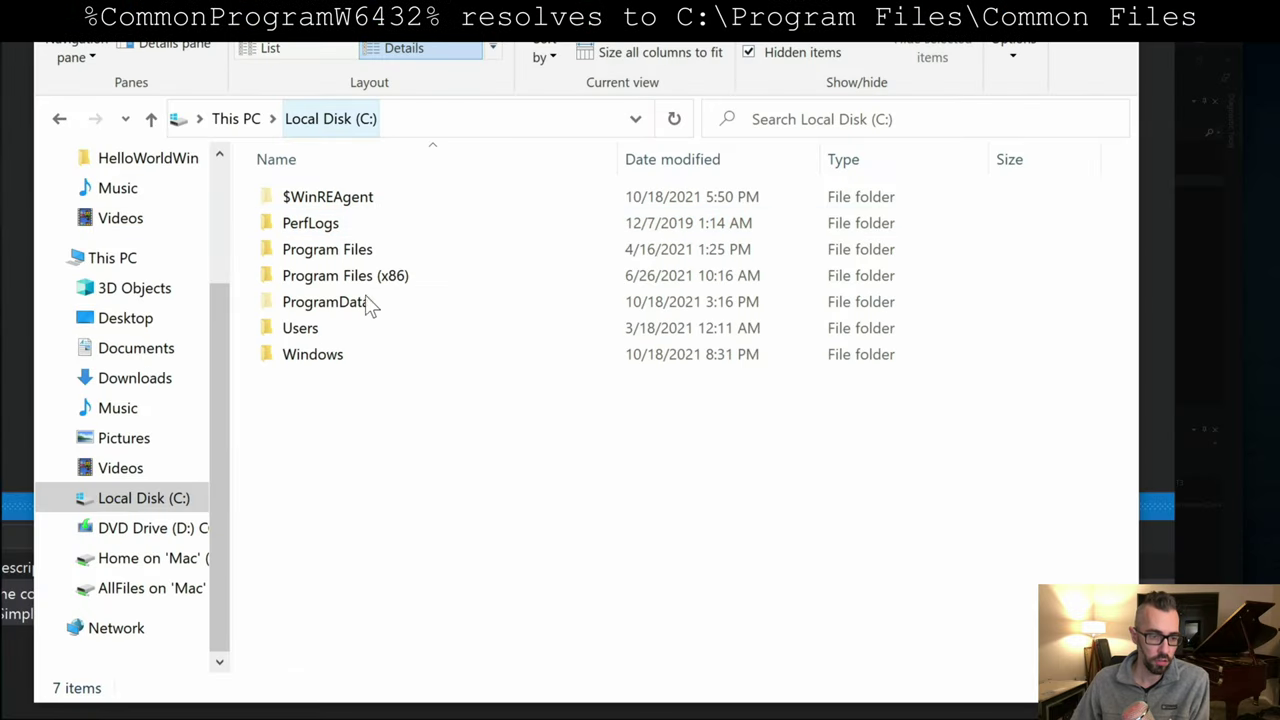
left_click(352, 258)
double_click(352, 258)
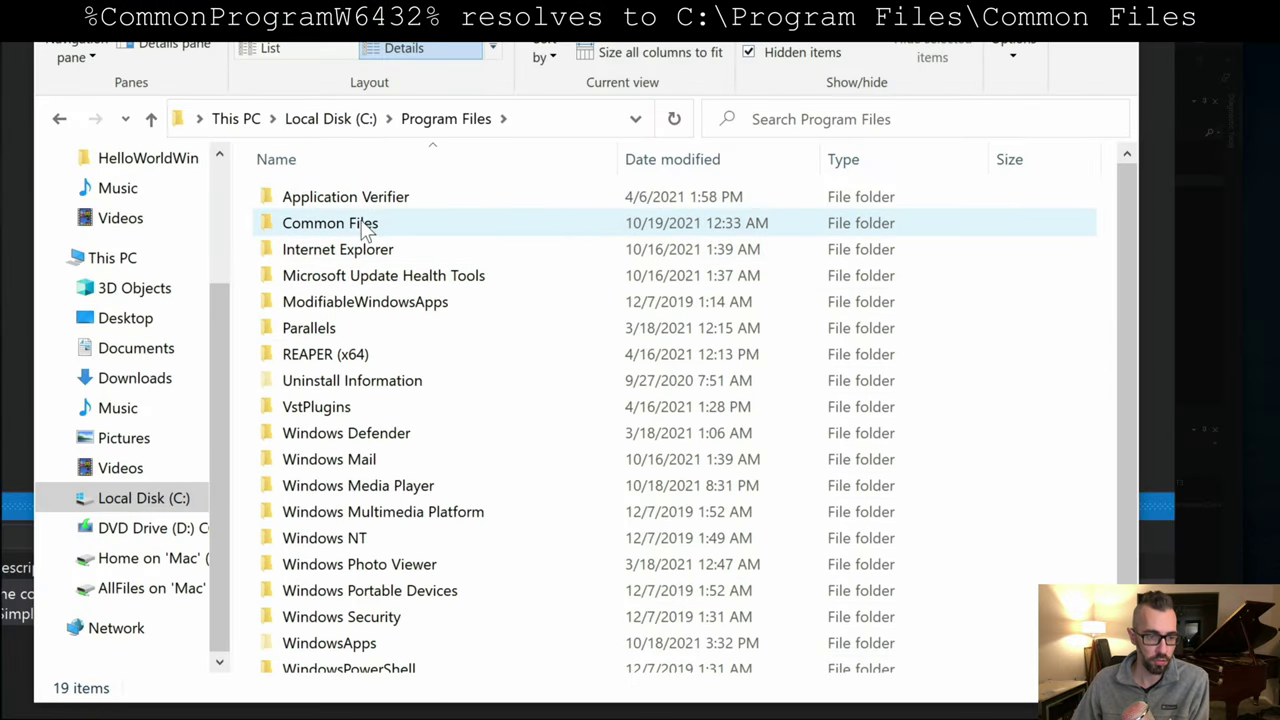
double_click(357, 223)
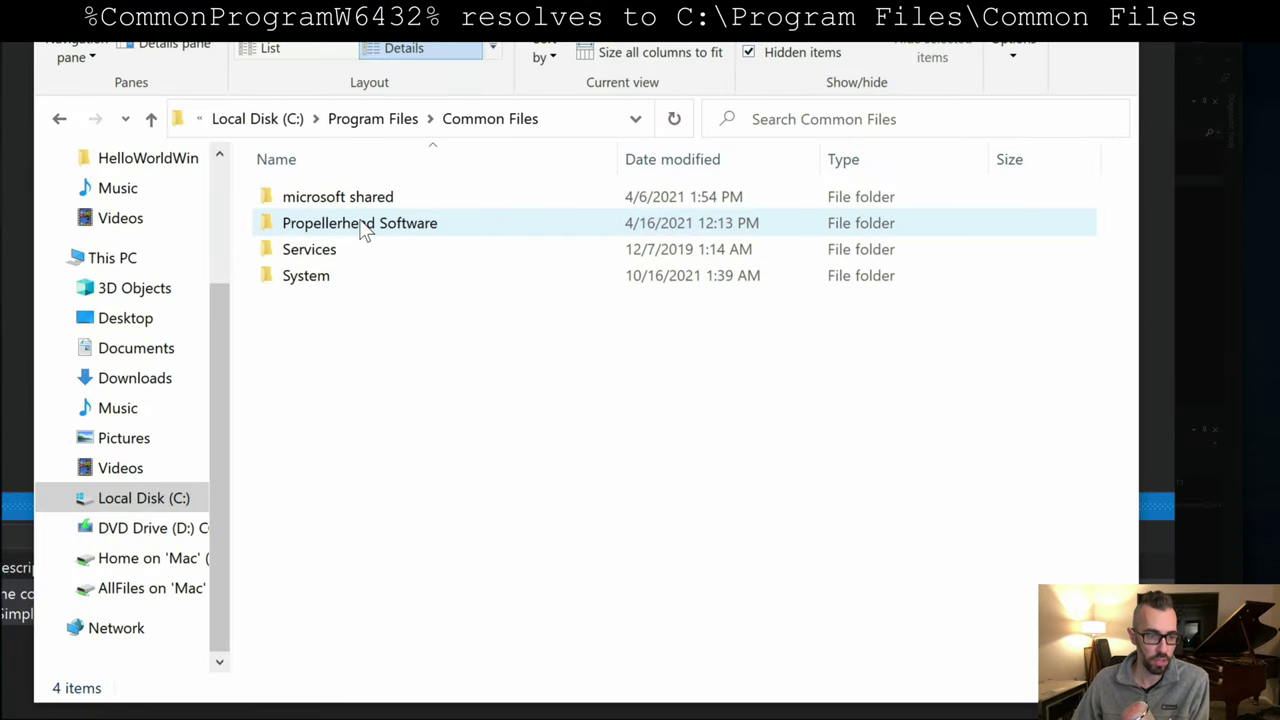
Step: Create a new folder named VST3 in the Common Files folder
right_click(345, 345)
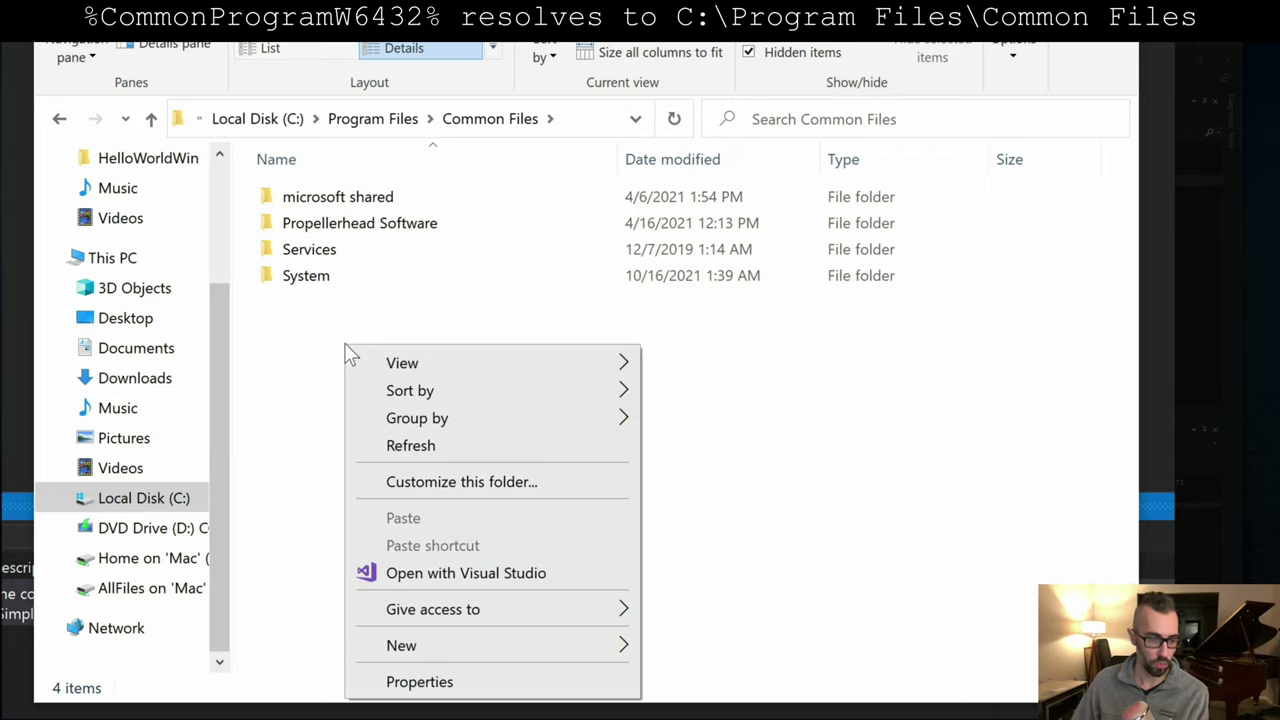
mouse_move(531, 644)
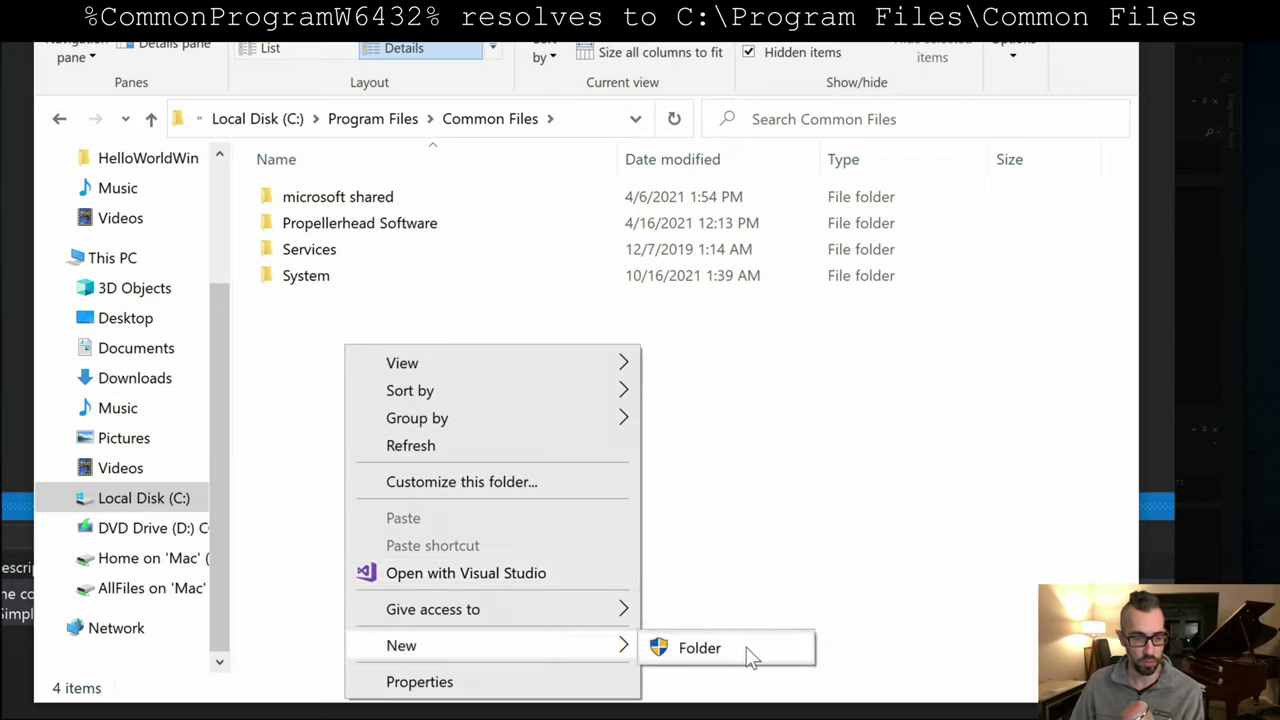
left_click(750, 656)
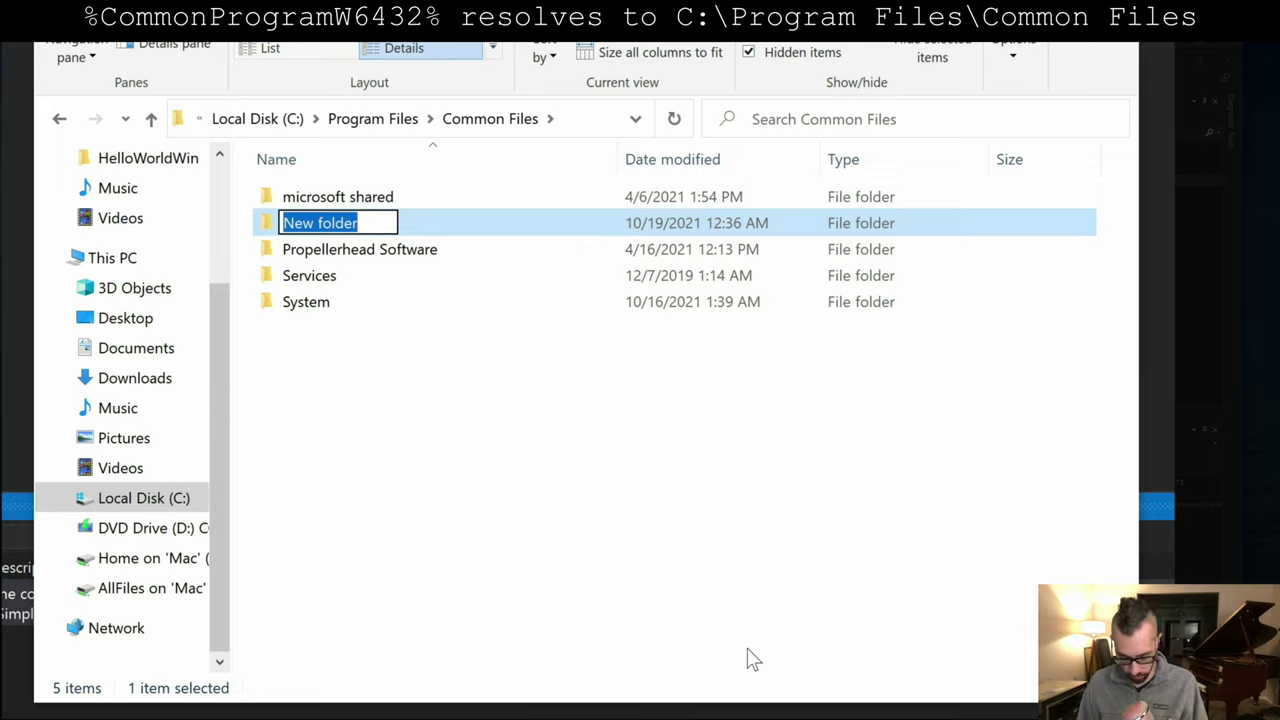
type("VST3")
key("Return")
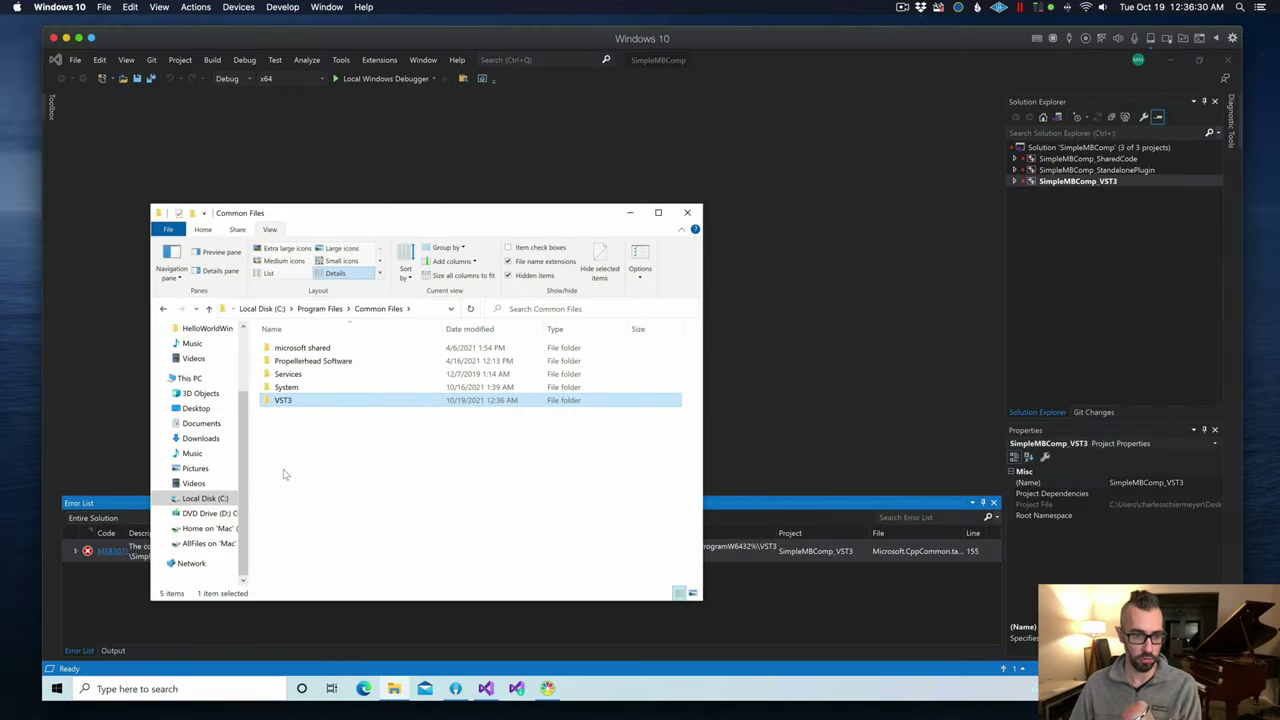
left_click(284, 475)
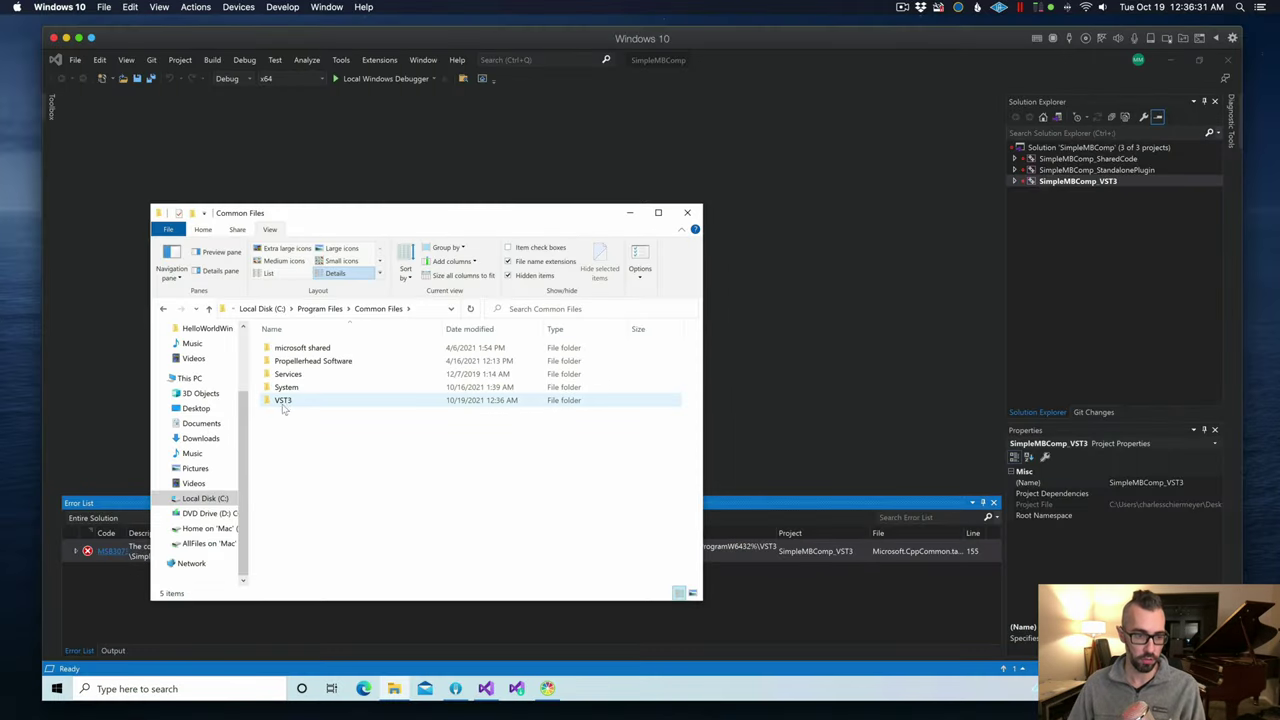
Step: Allow the Users group the Modify permission in the VST3 folder's security properties and apply the change
right_click(288, 403)
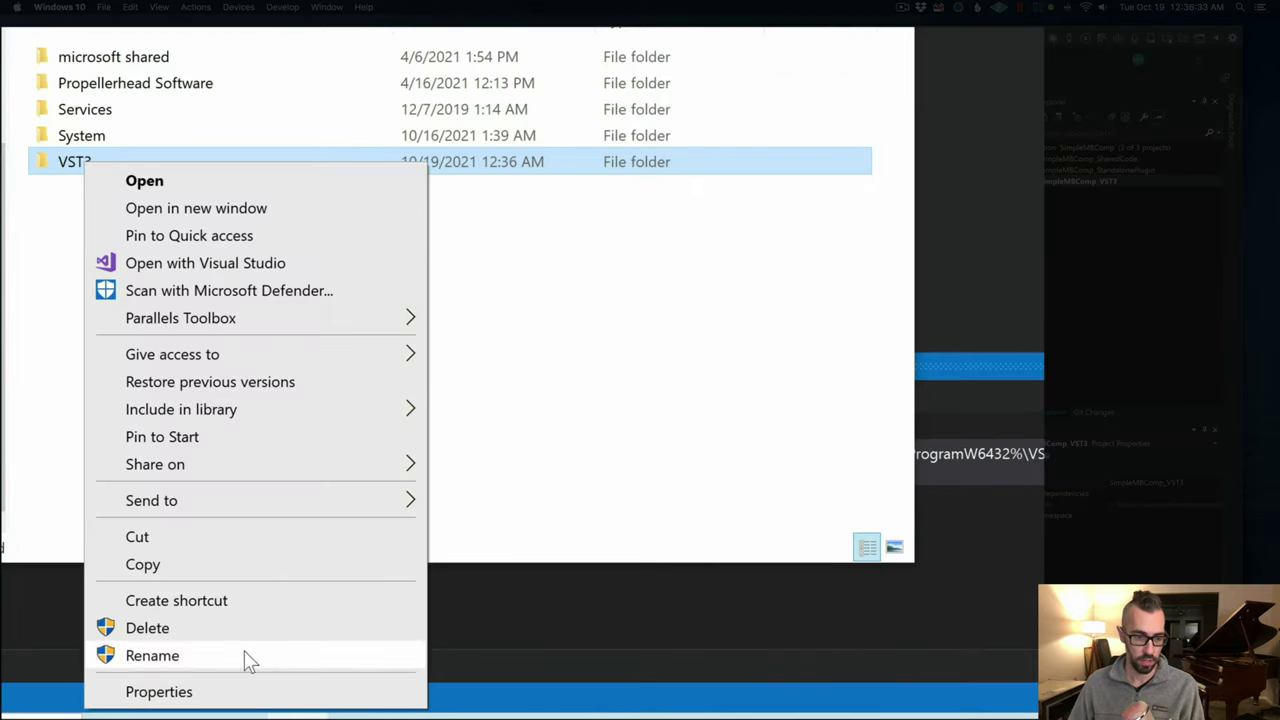
left_click(240, 691)
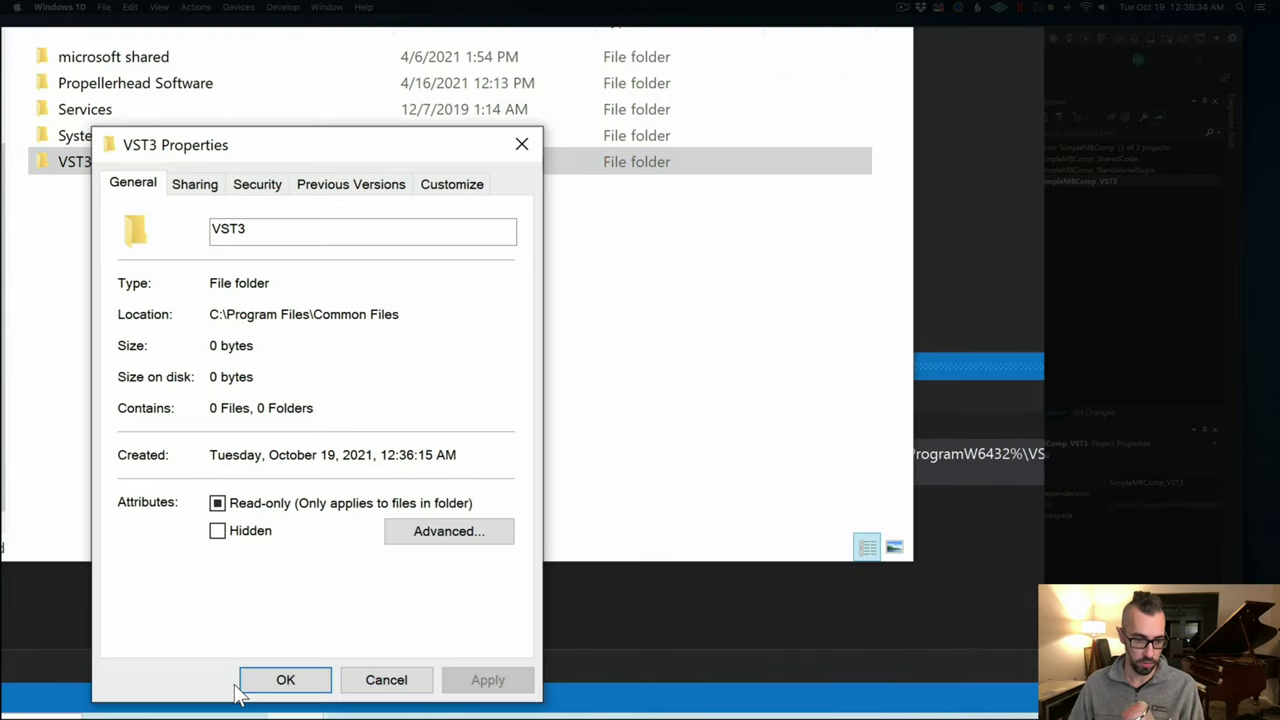
left_click(252, 182)
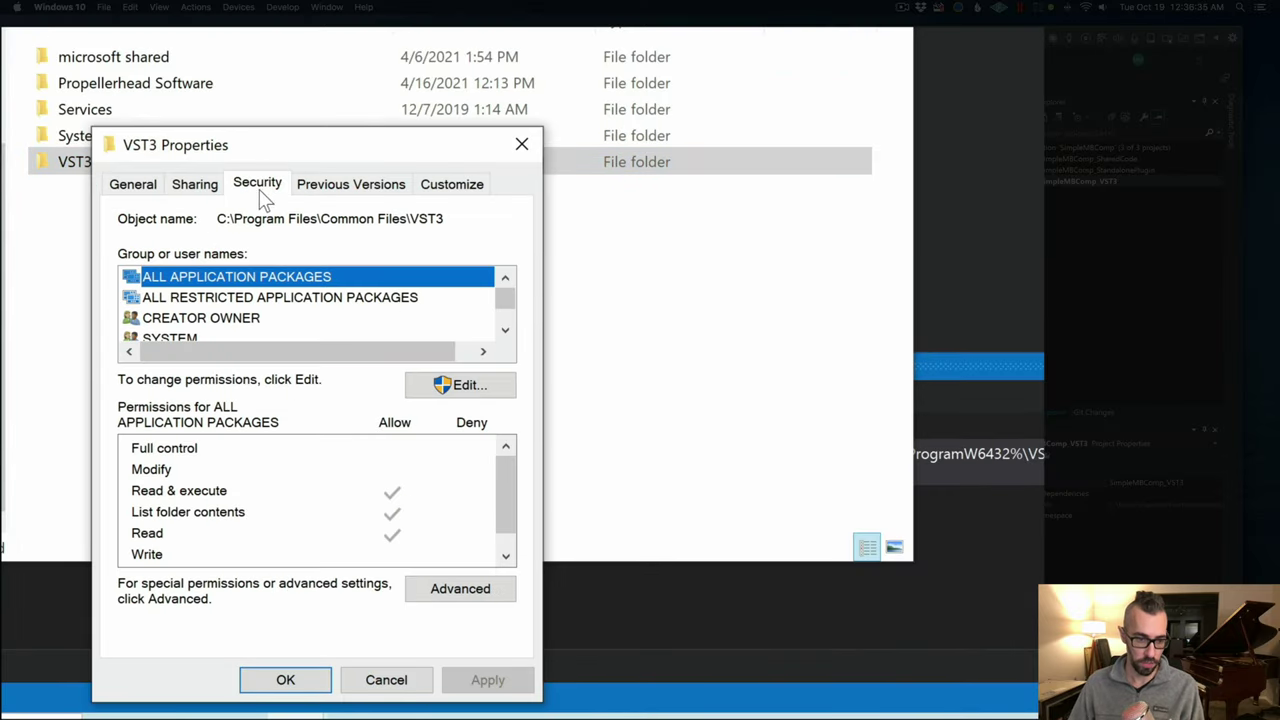
left_click(431, 381)
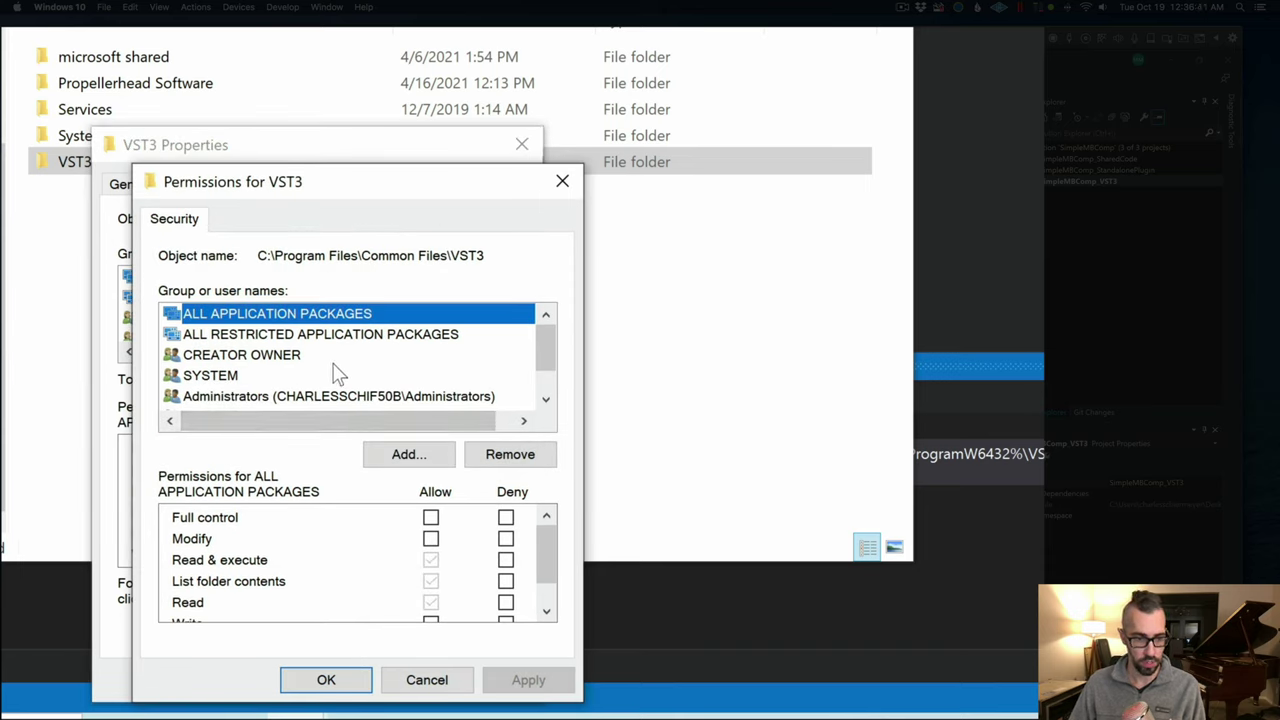
scroll(337, 373, "down", 1)
left_click(285, 376)
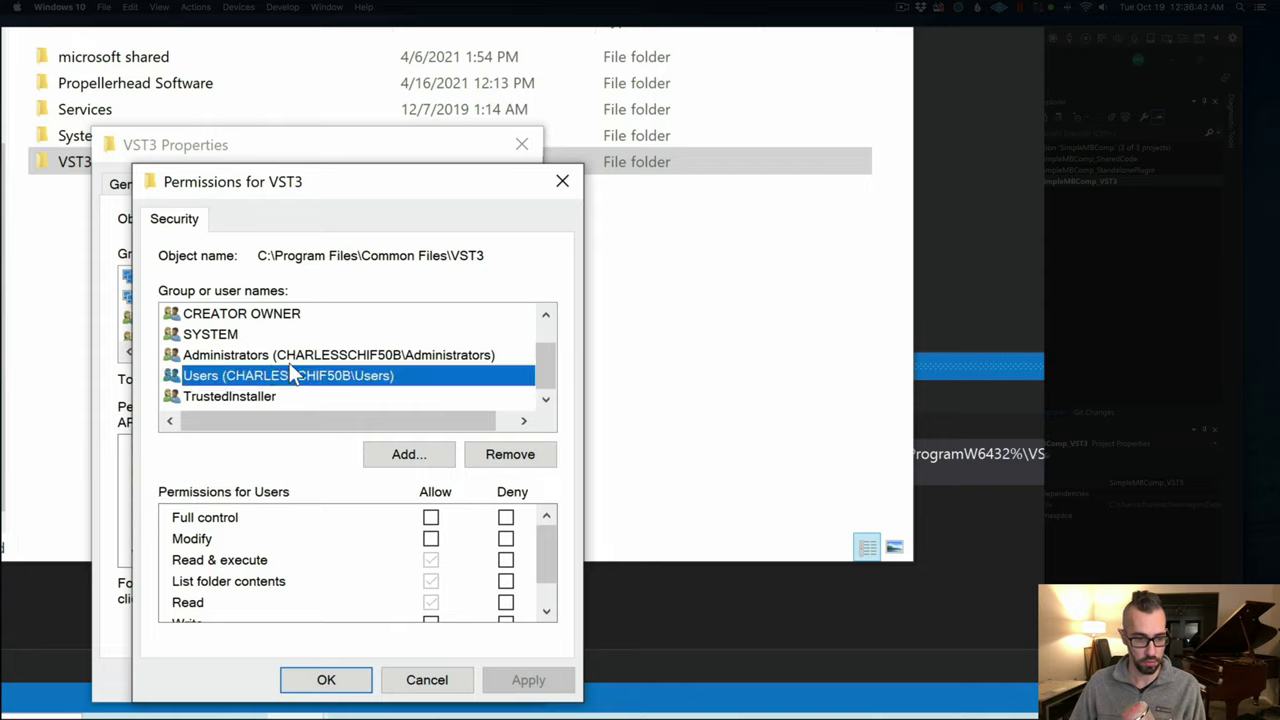
left_click(430, 538)
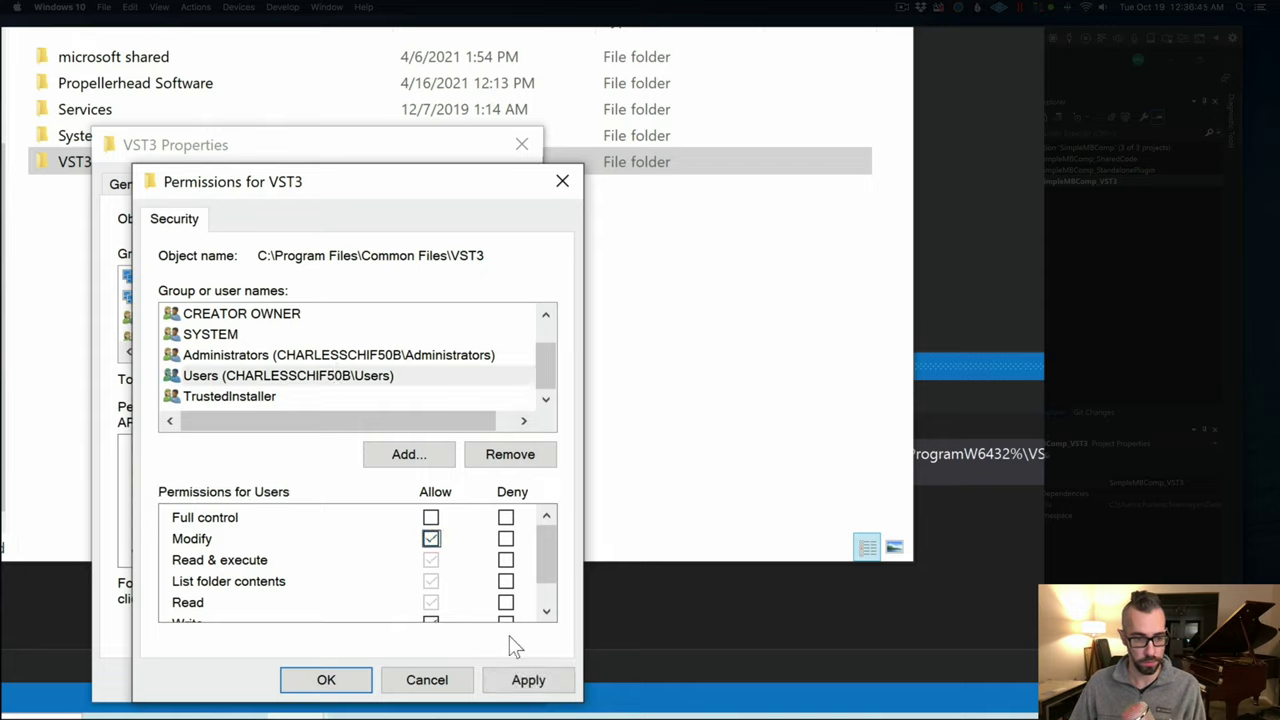
left_click(526, 679)
left_click(326, 679)
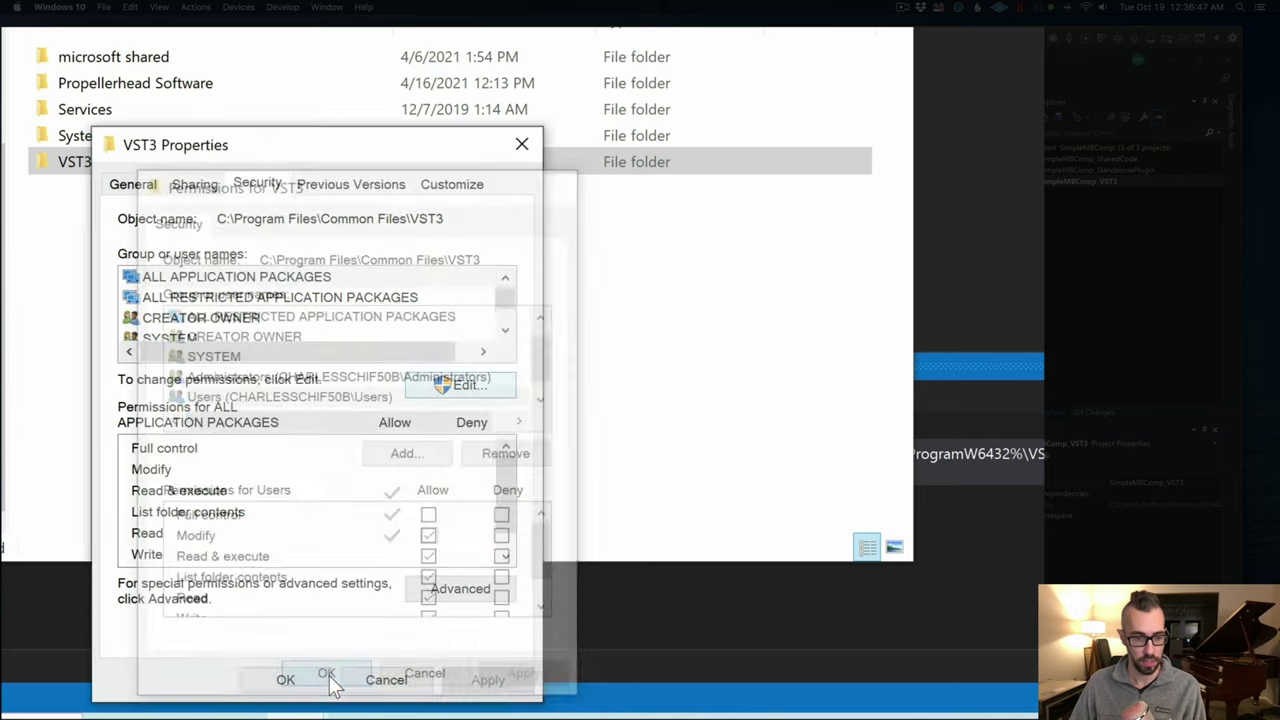
left_click(286, 677)
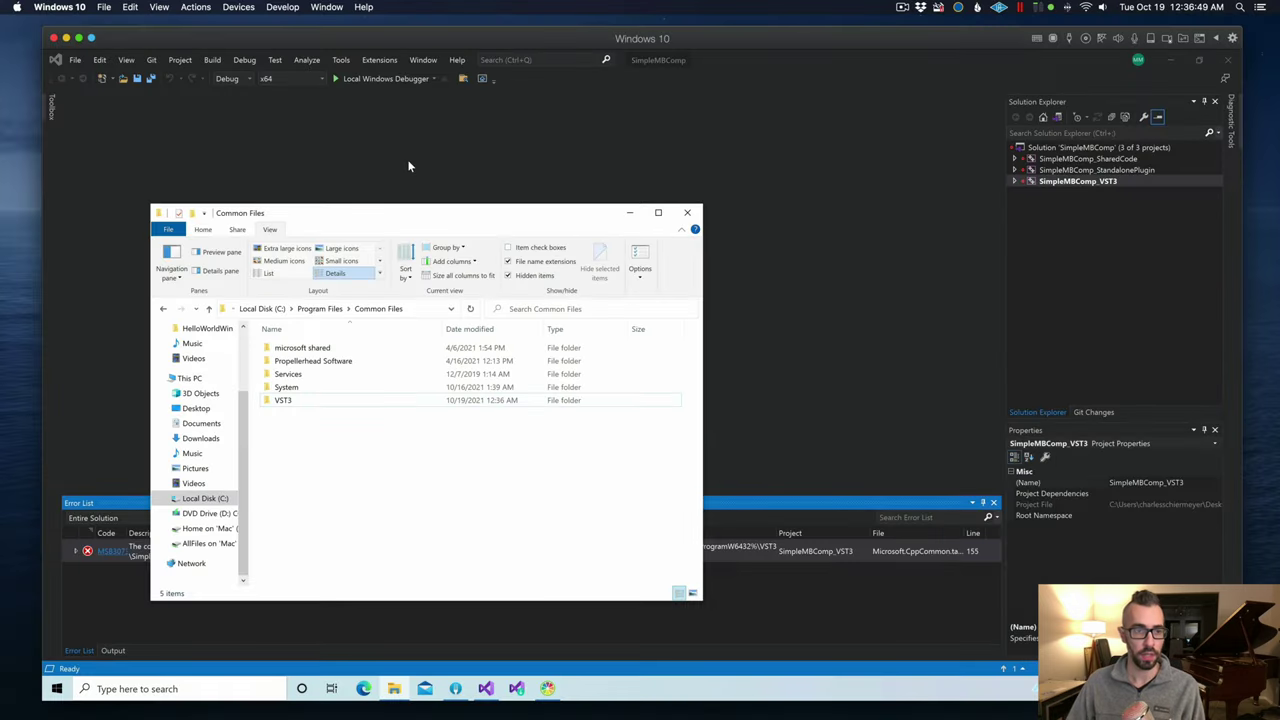
Step: Return to Visual Studio, run the SimpleMBComp_VST3 project in the debugger again, and stop the debugging session
left_click(385, 142)
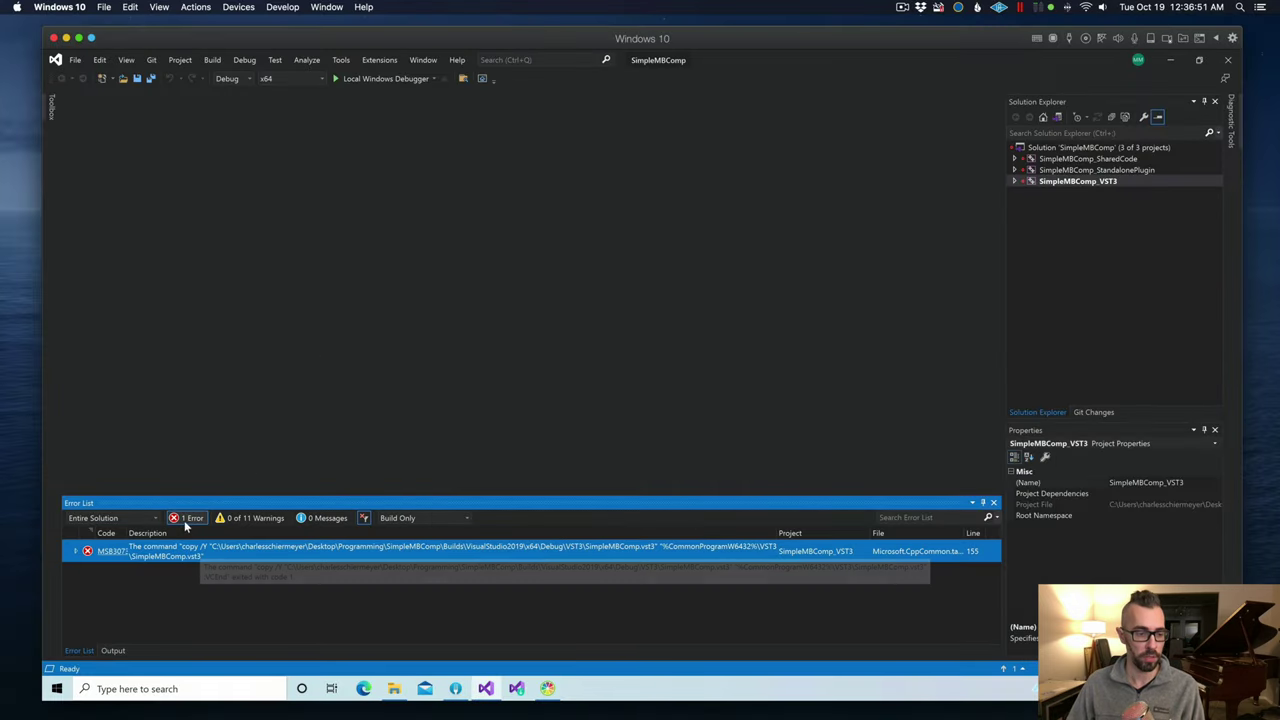
left_click(370, 79)
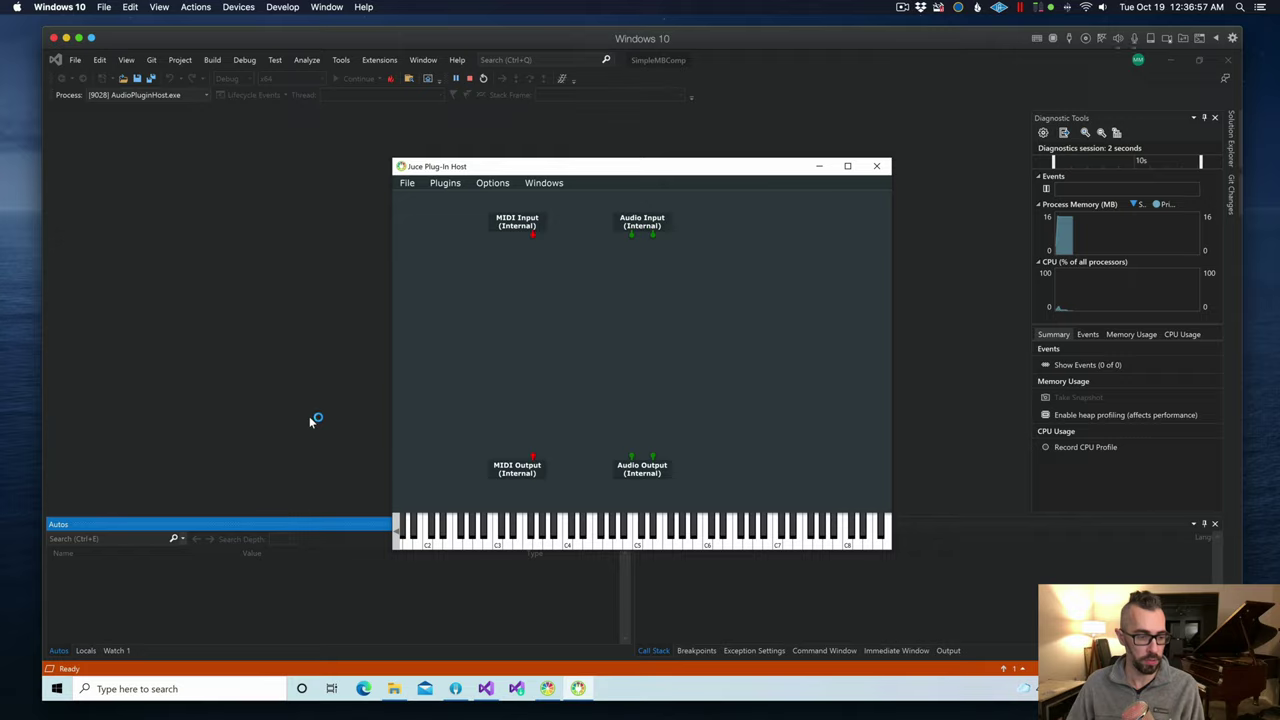
left_click(112, 538)
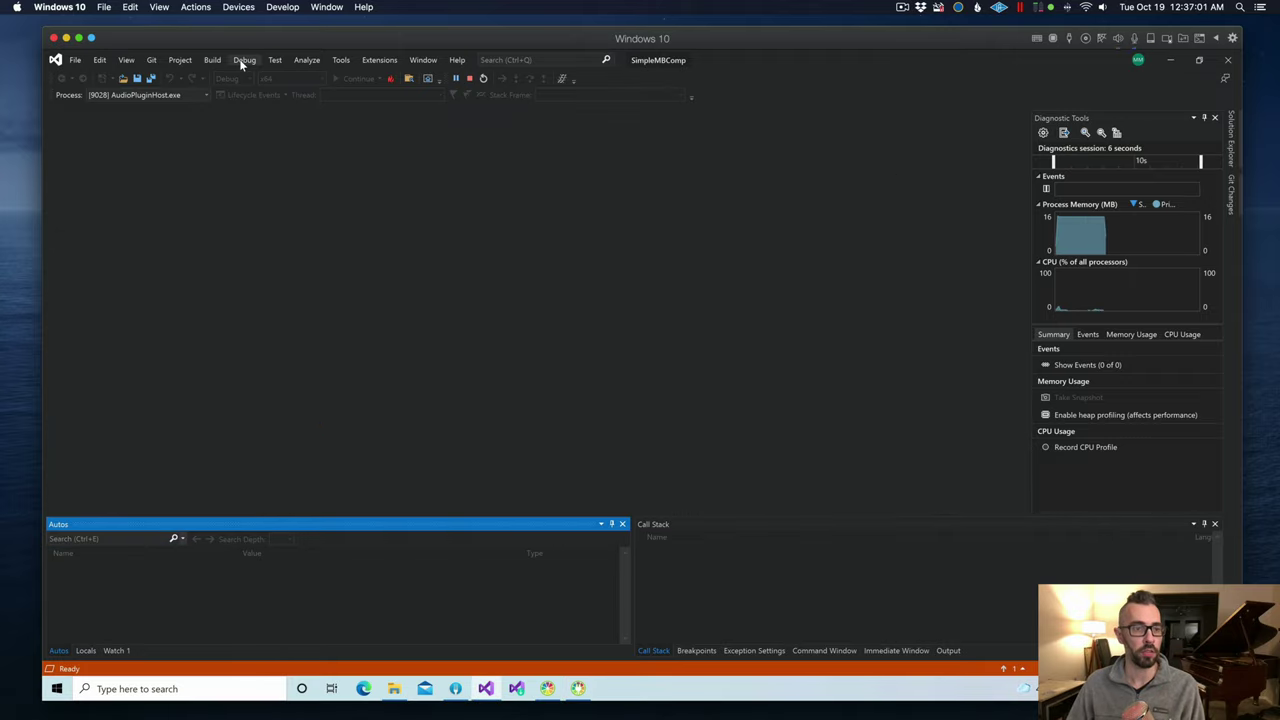
left_click(469, 78)
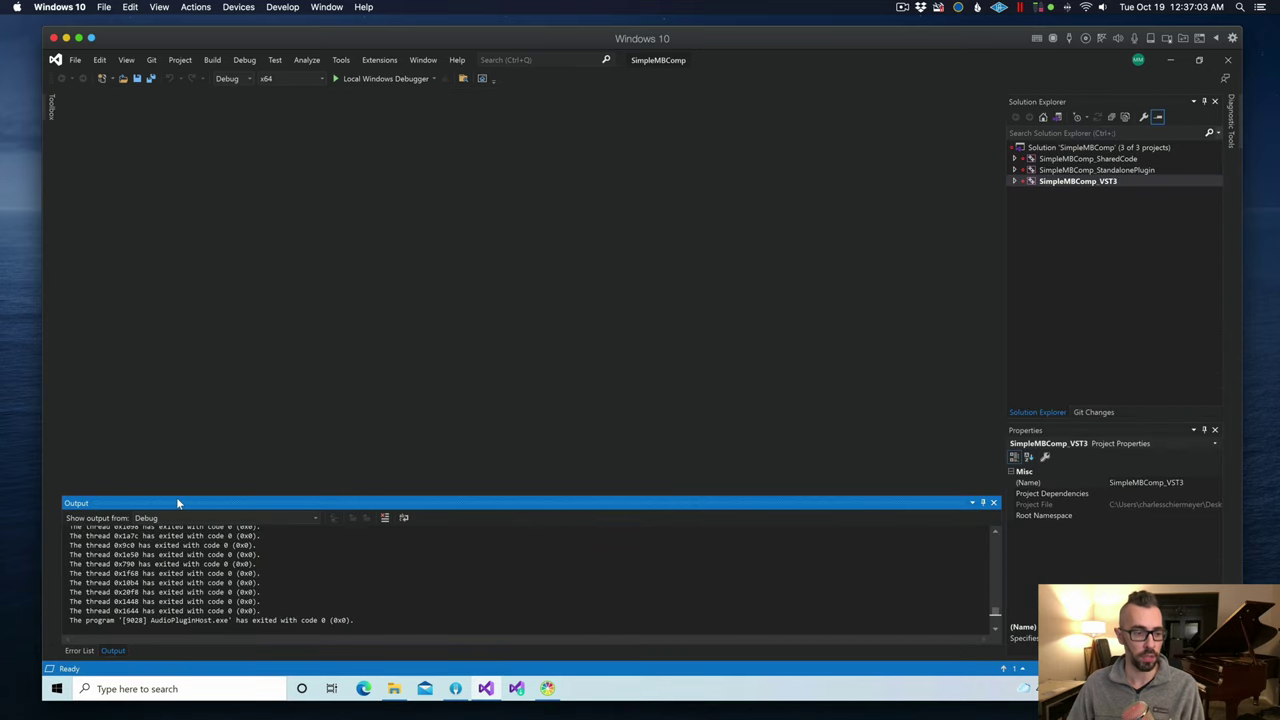
Step: Show the Build output and examine the lines about the SimpleMBComp.vst3 output path and file copy
left_click(309, 518)
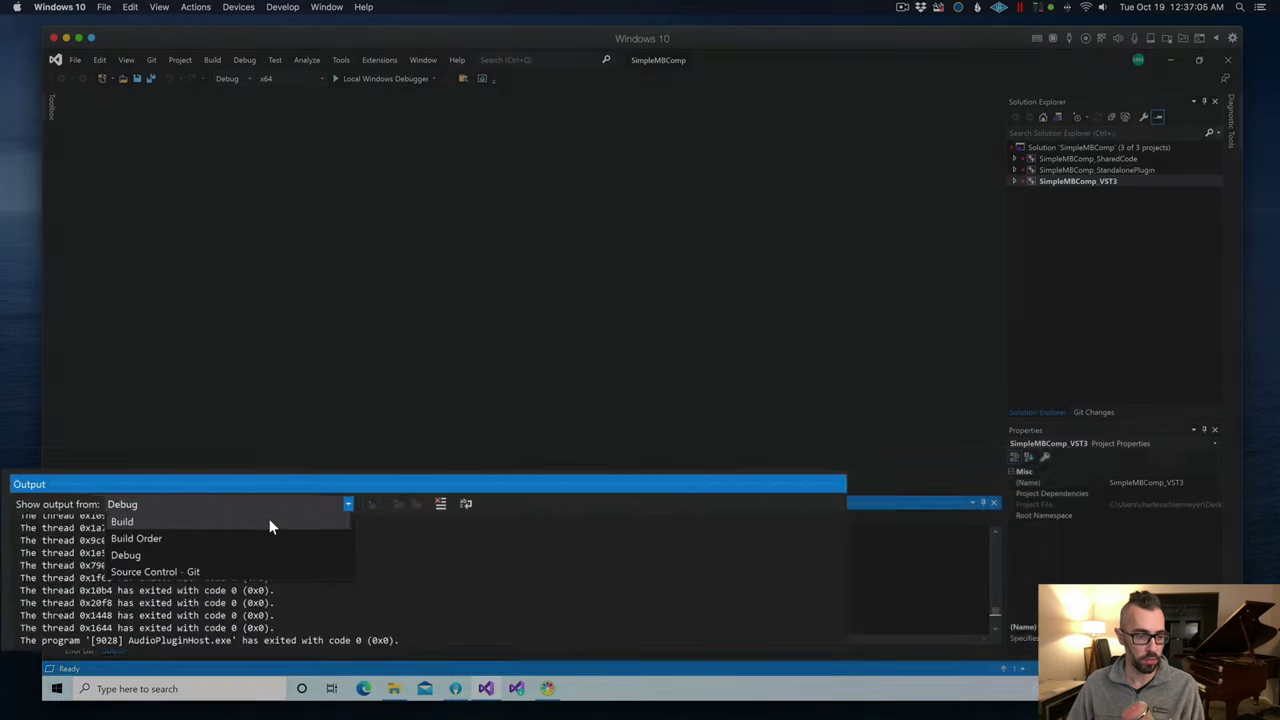
left_click(266, 532)
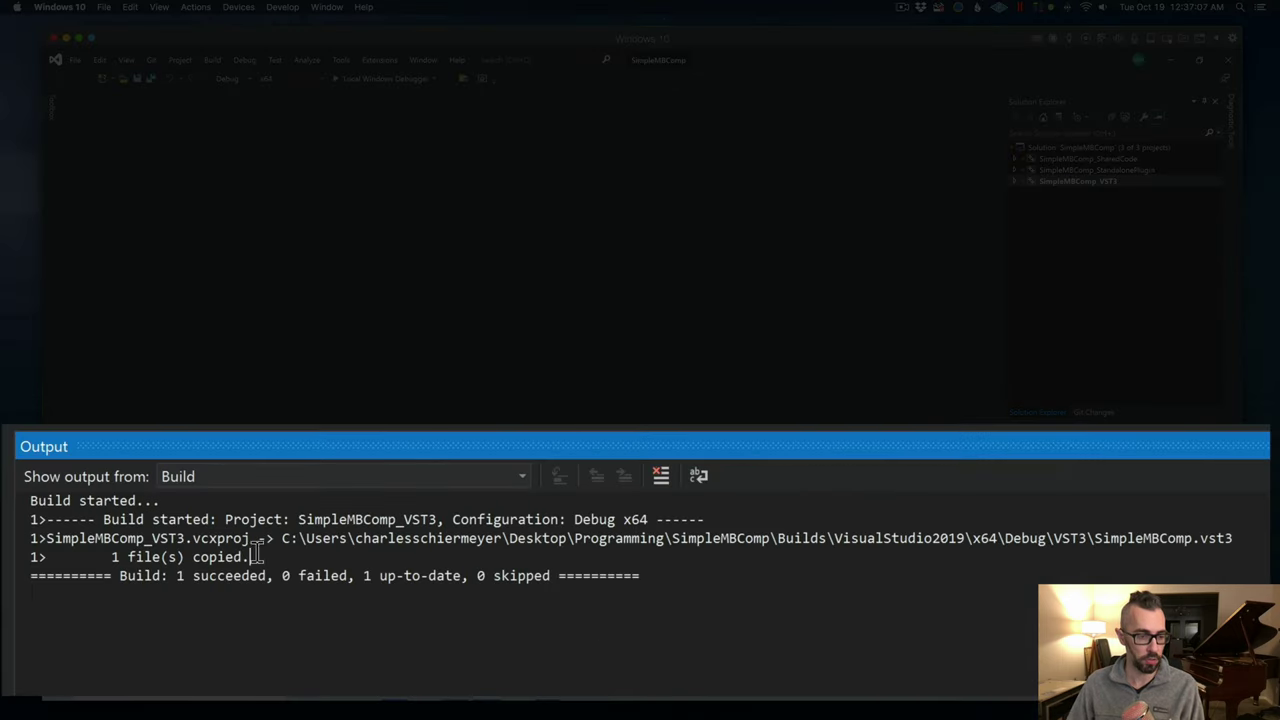
left_click_drag(252, 557, 14, 542)
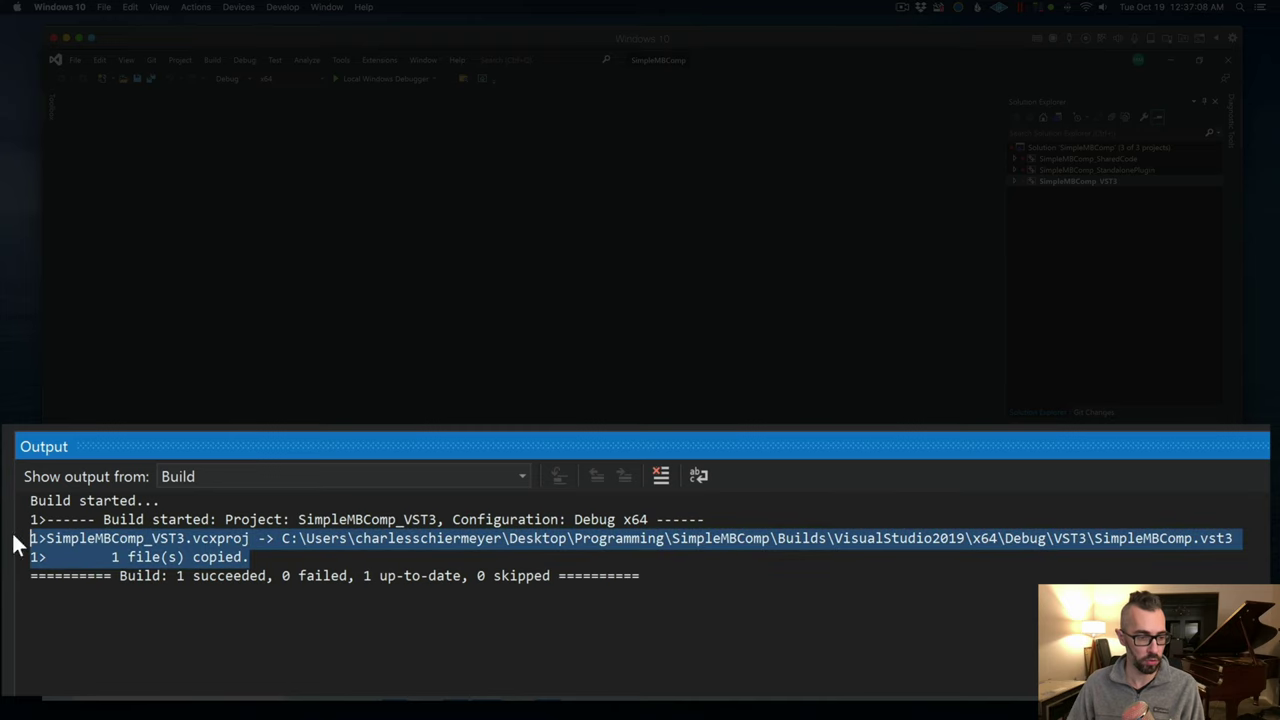
left_click(498, 562)
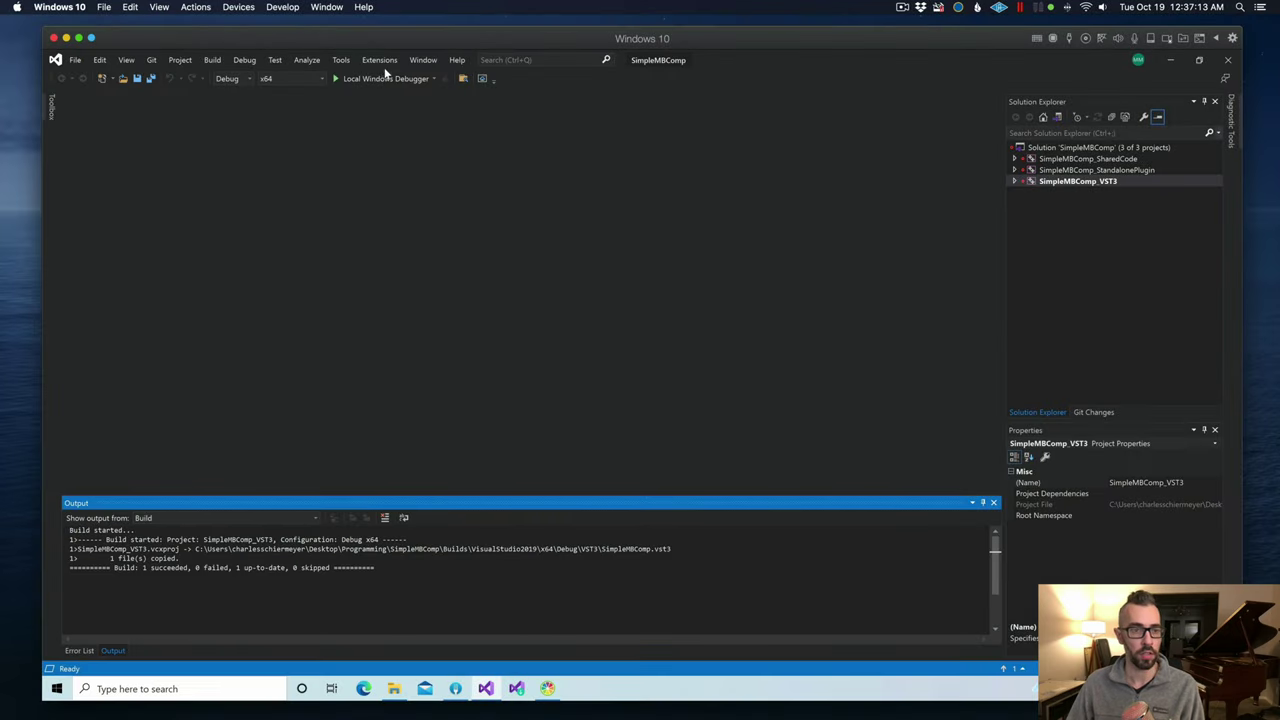
Step: Start debugging SimpleMBComp_VST3 again and clear the plug-in host's list of available plug-ins
left_click(383, 79)
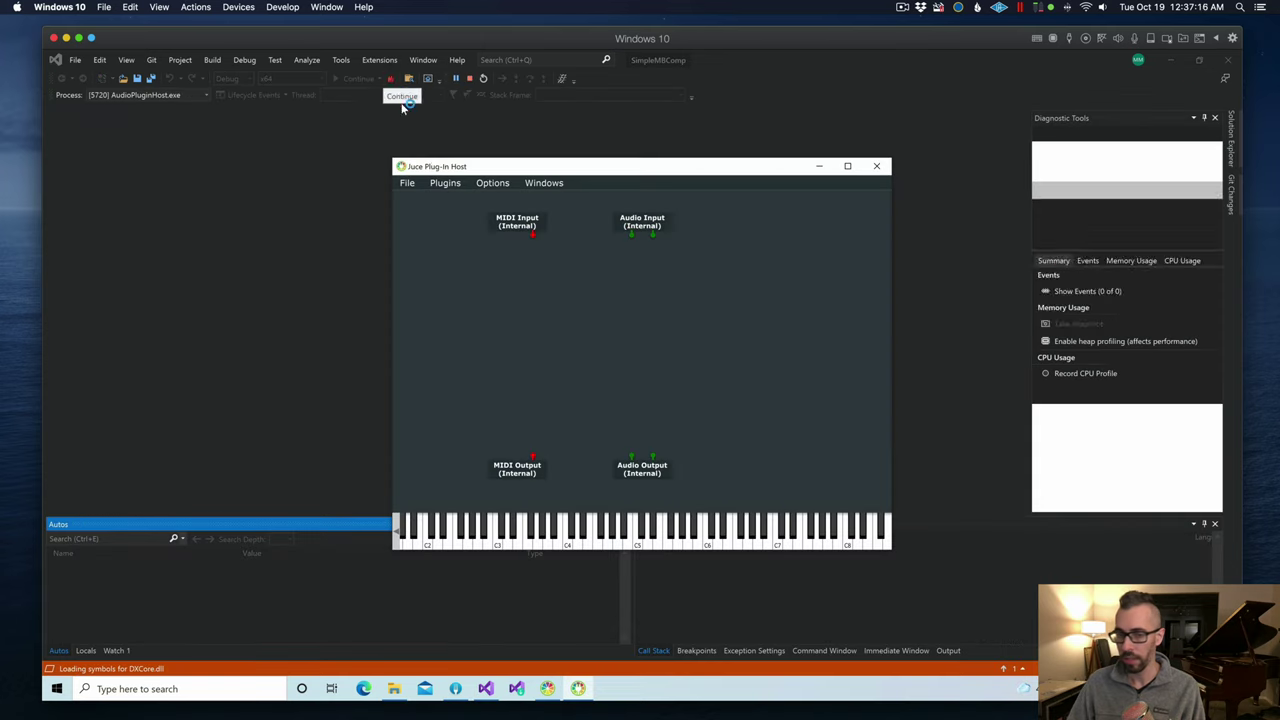
left_click(494, 185)
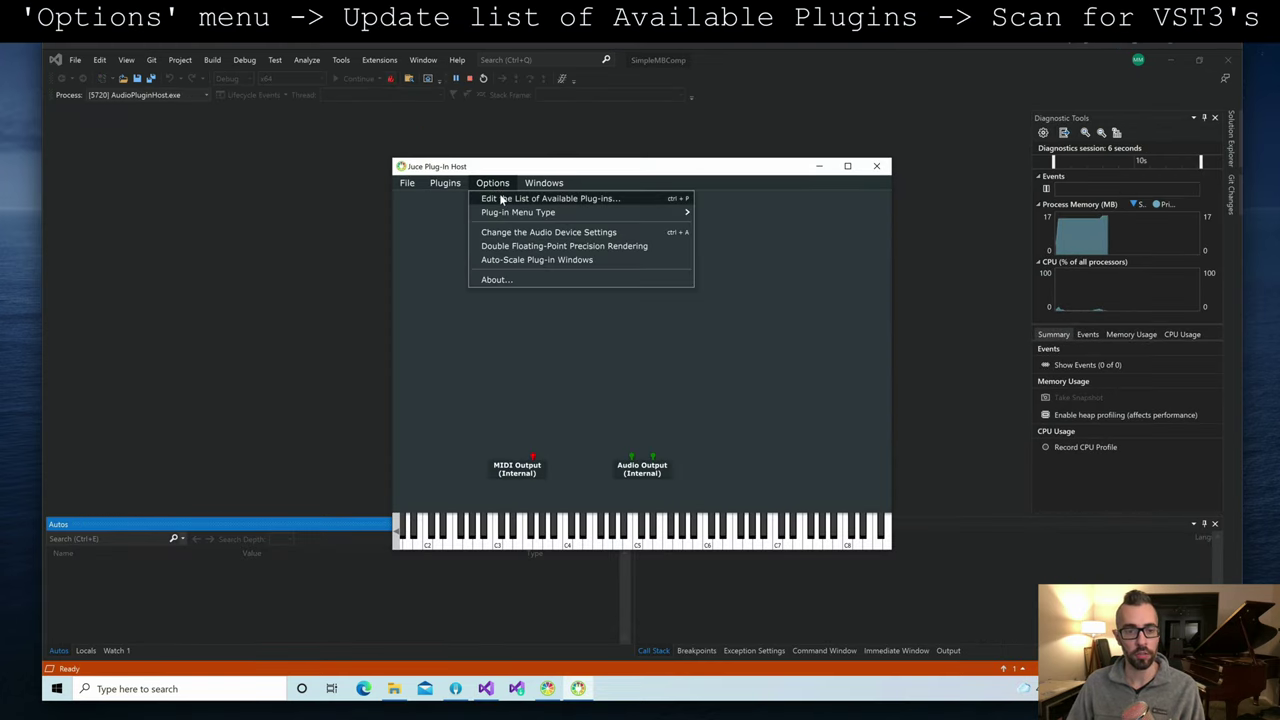
left_click(586, 199)
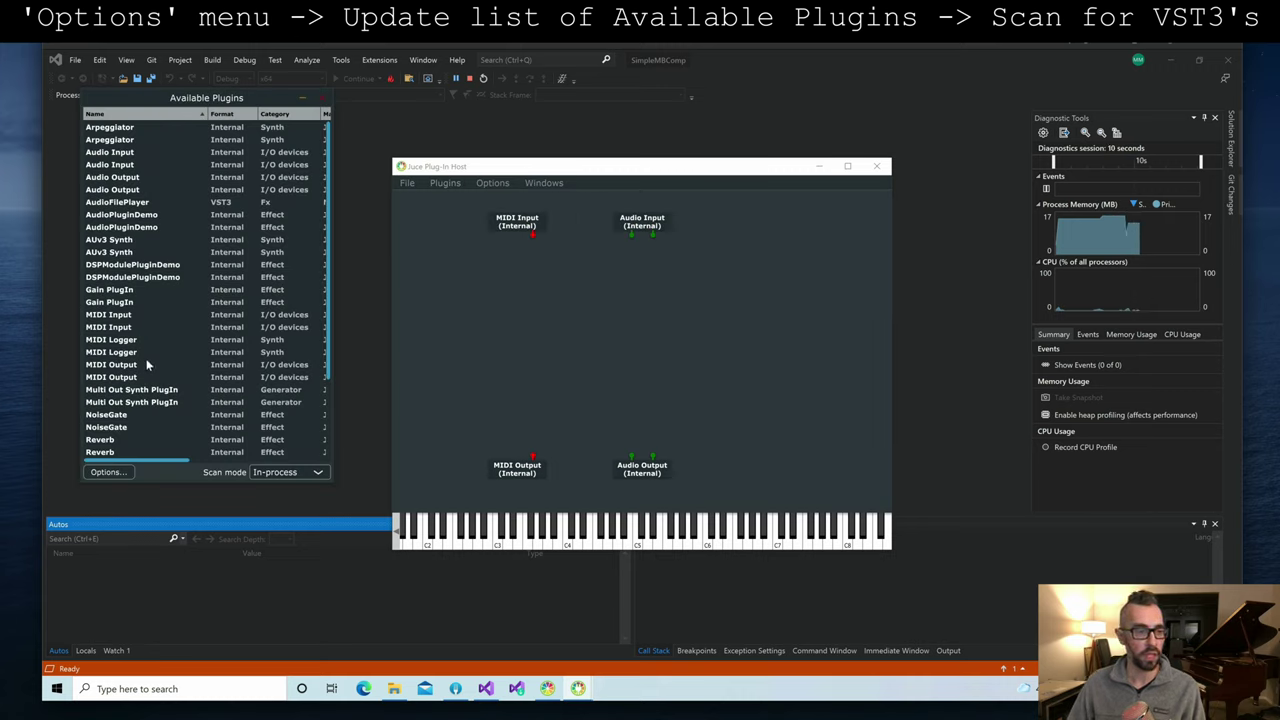
scroll(146, 365, "down", 3)
left_click(108, 472)
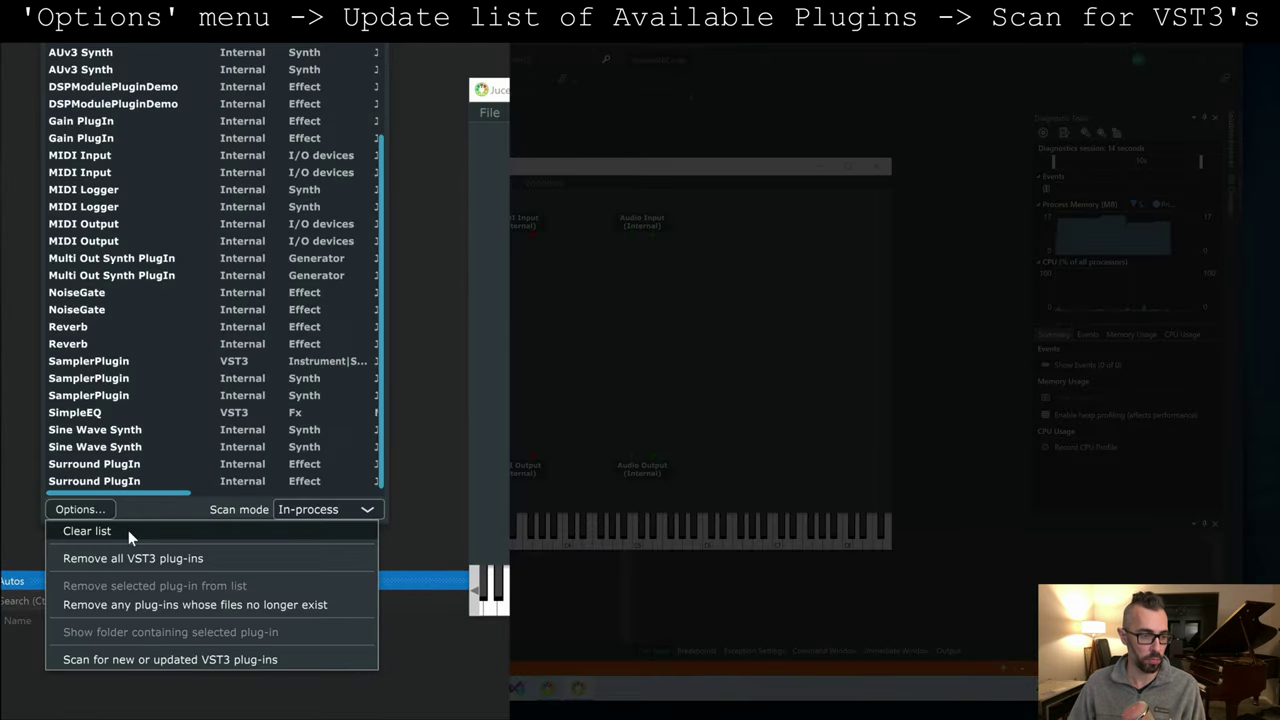
left_click(128, 530)
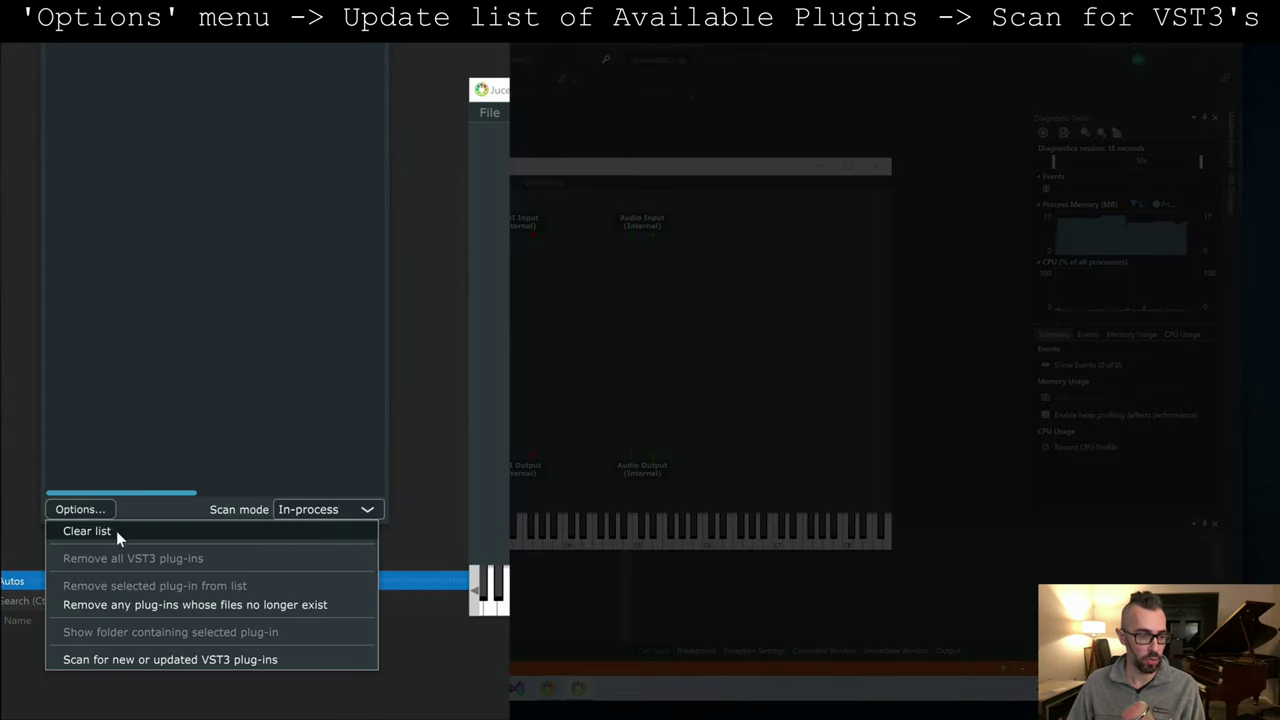
Step: Scan C:\Program Files\Common Files\VST3 for new or updated VST3 plug-ins and close the plug-in list
left_click(186, 659)
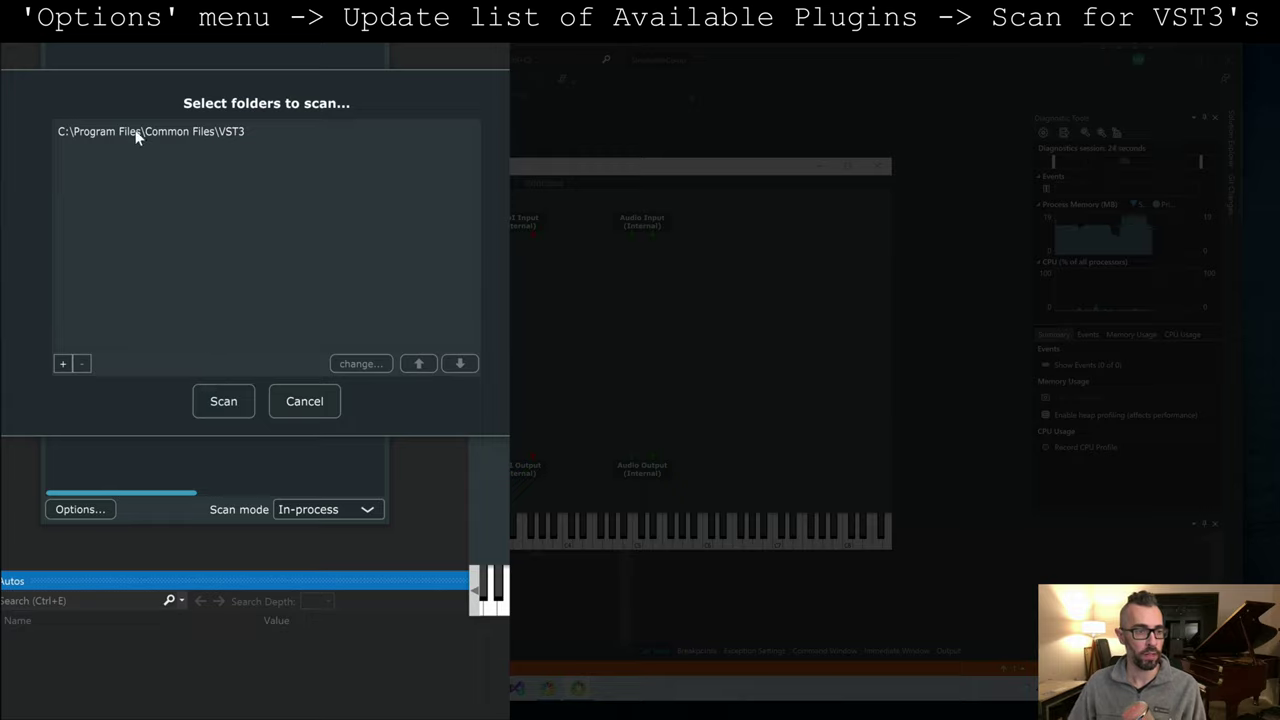
left_click(223, 401)
left_click(93, 42)
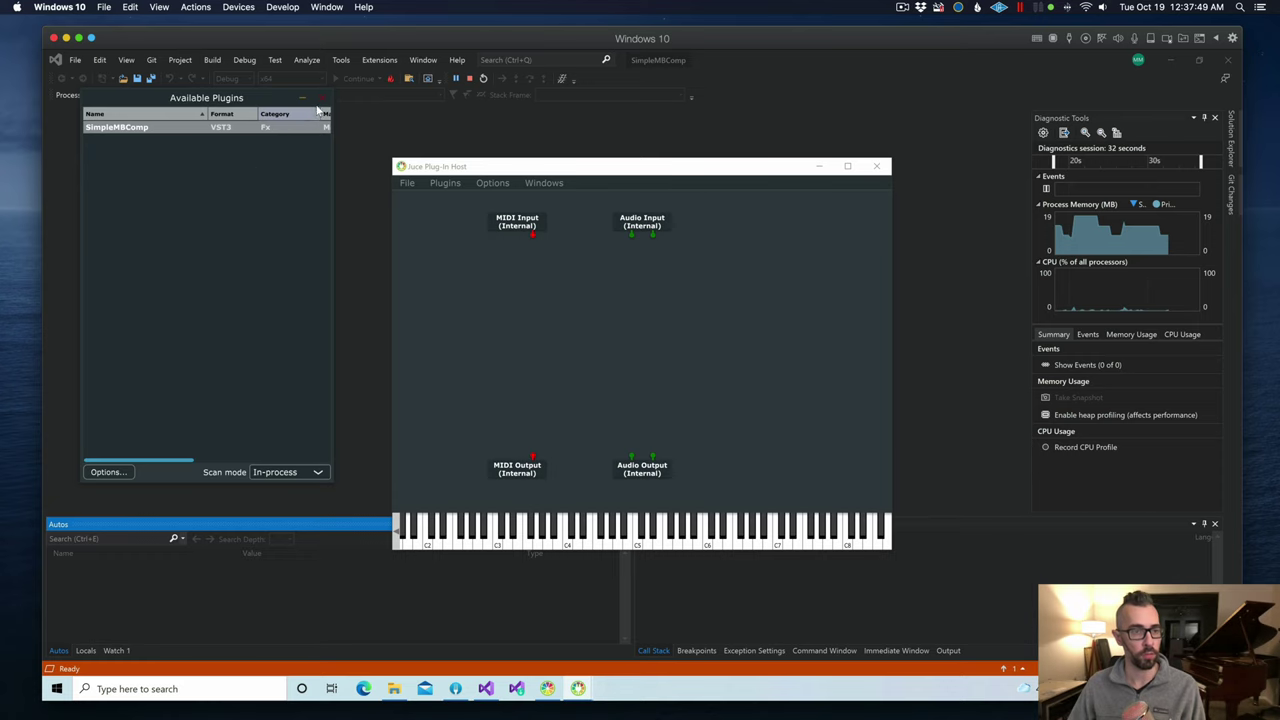
left_click(319, 99)
Step: Add the Matkat Music LLC SimpleMBComp plug-in to the host graph and open its editor window
right_click(683, 290)
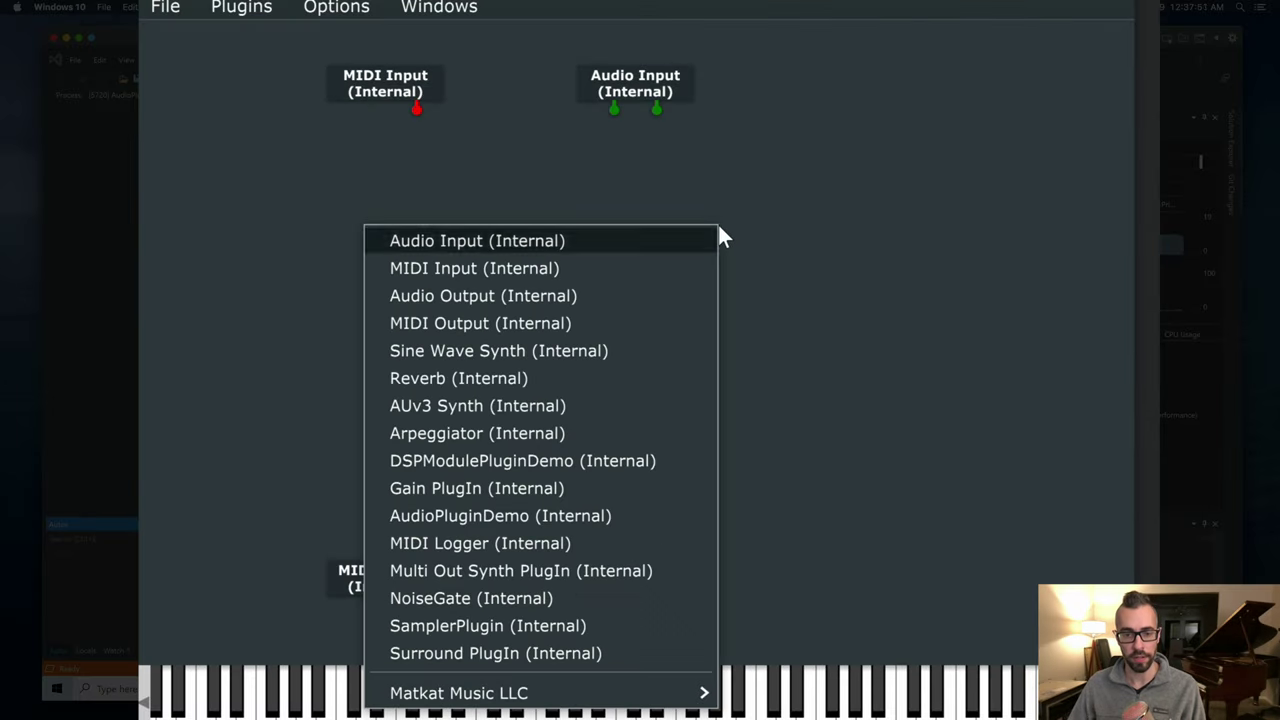
mouse_move(615, 693)
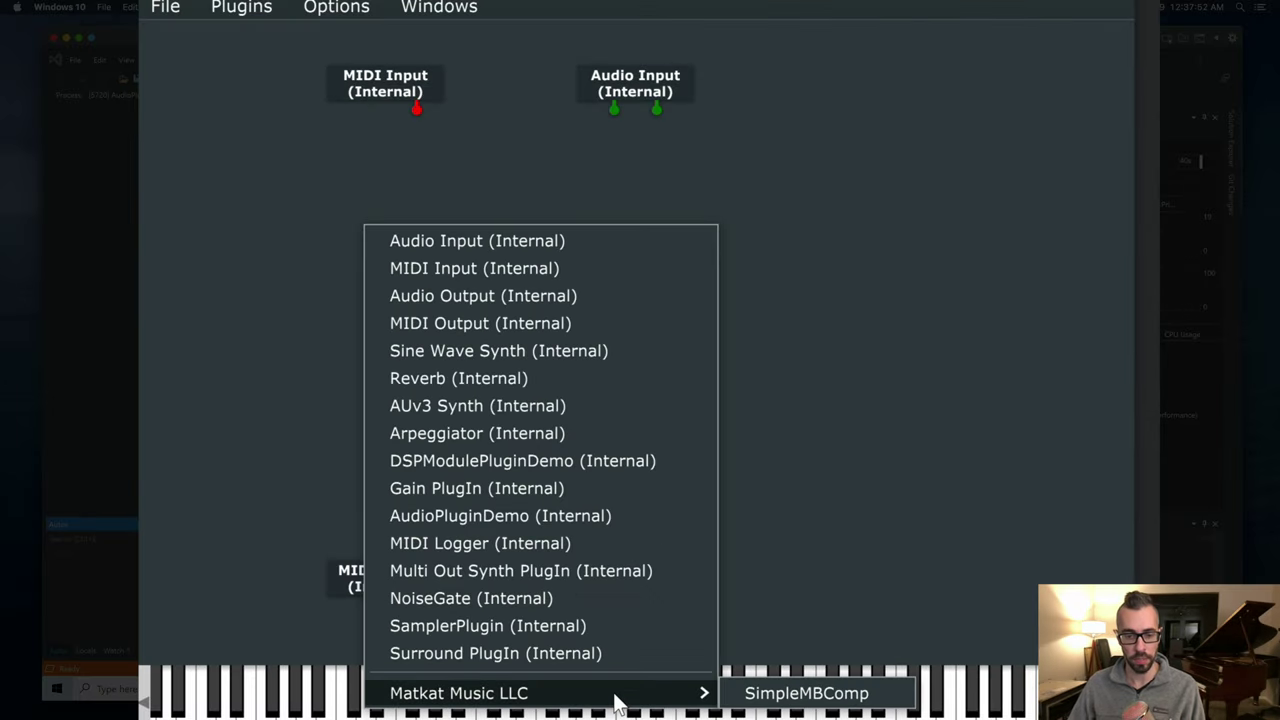
left_click(868, 693)
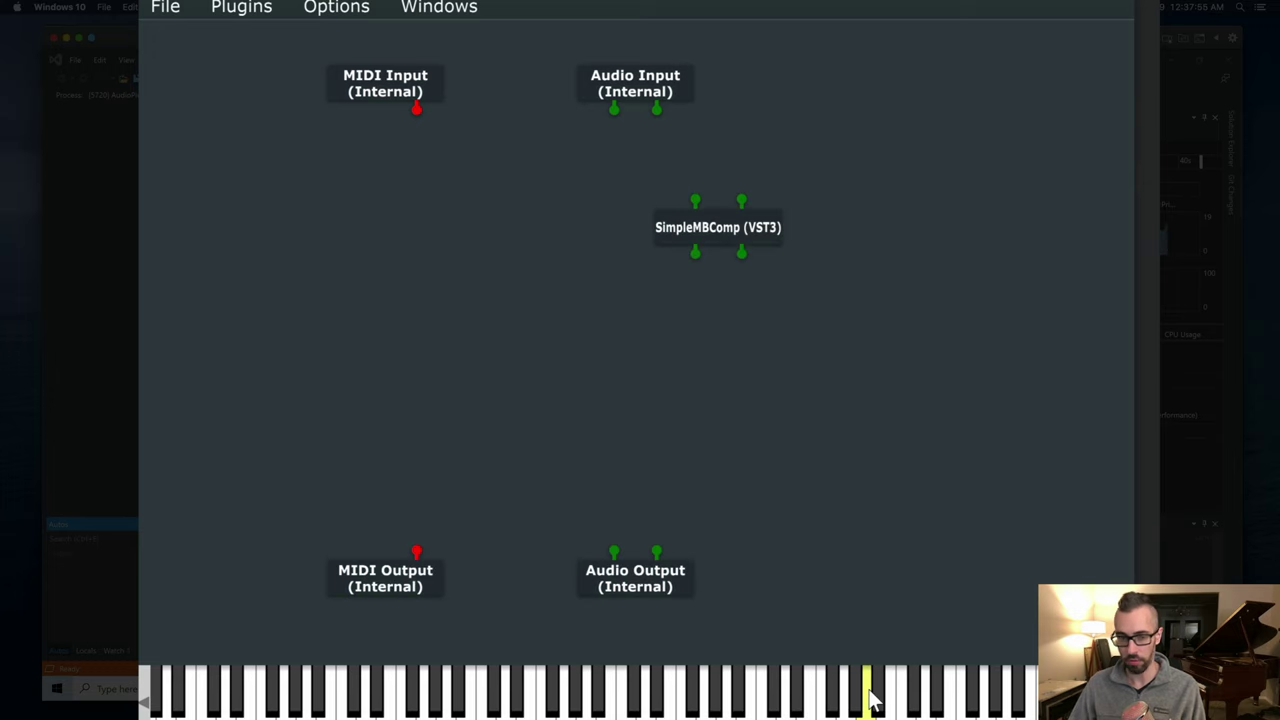
double_click(713, 230)
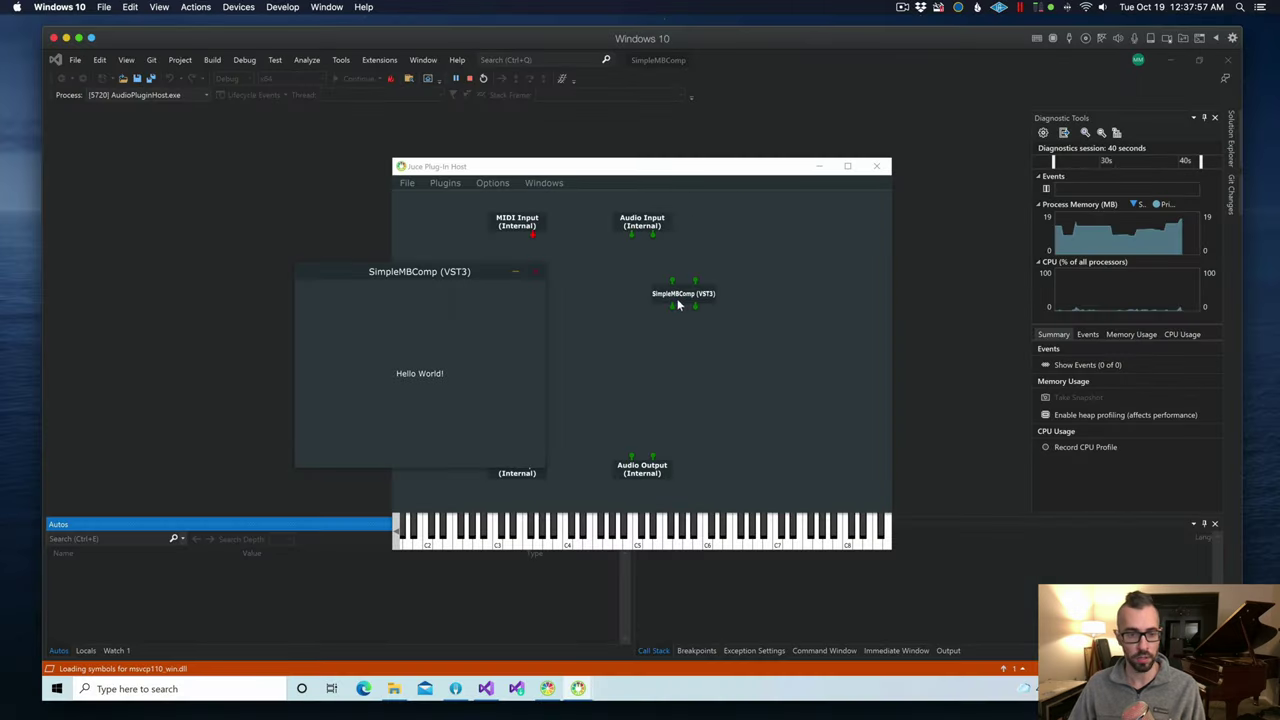
Step: Move the plug-in's editor aside and connect both SimpleMBComp outputs to the matching Audio Output inputs
left_click_drag(397, 271, 332, 270)
left_click(662, 343)
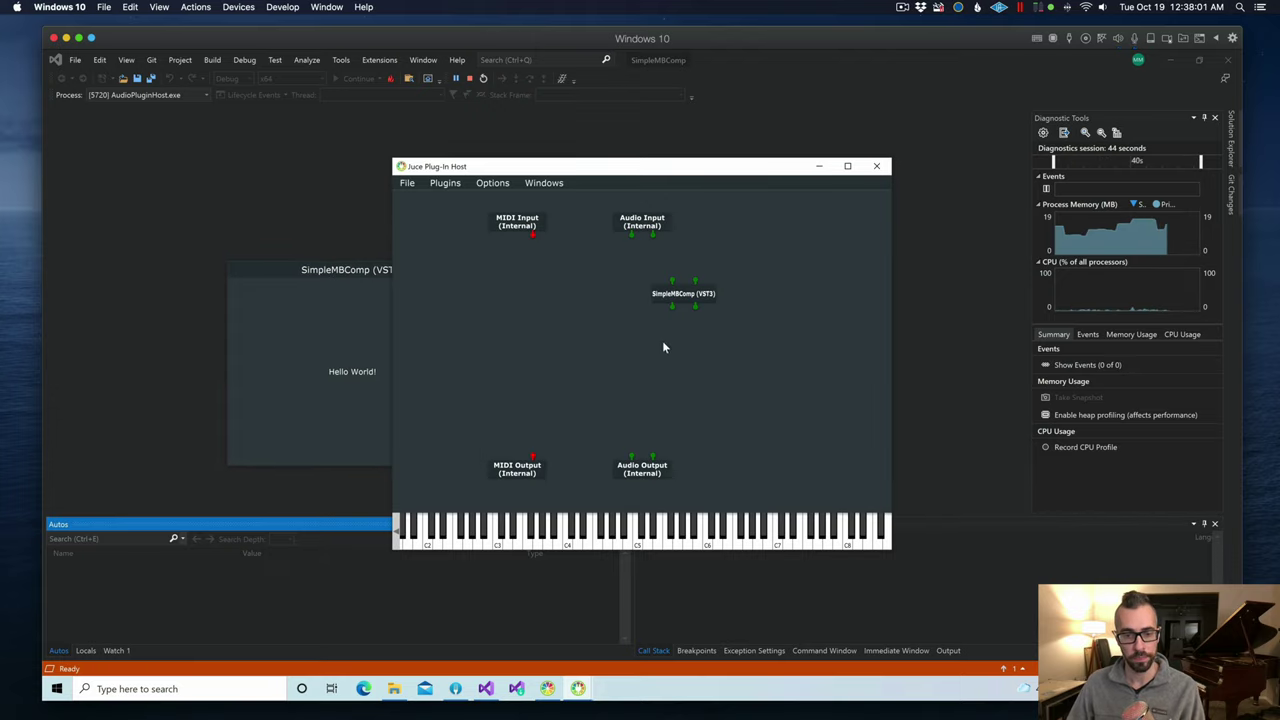
left_click_drag(677, 296, 631, 452)
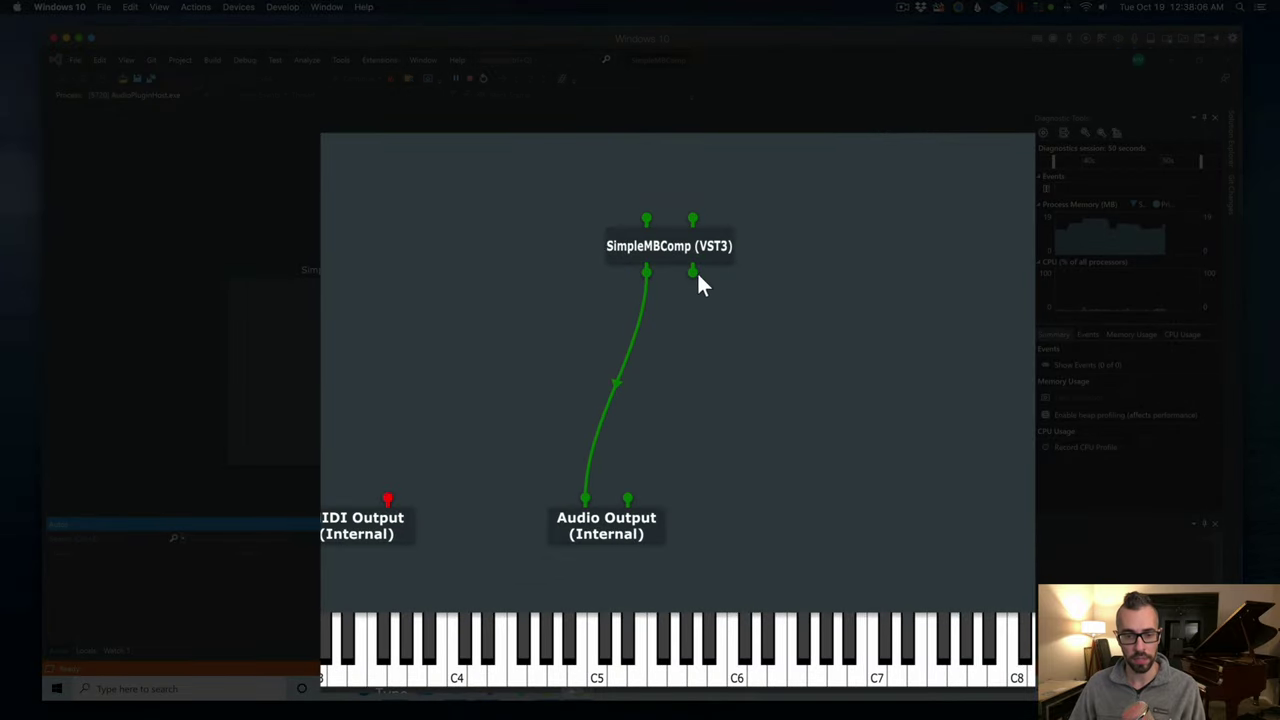
left_click_drag(694, 275, 629, 497)
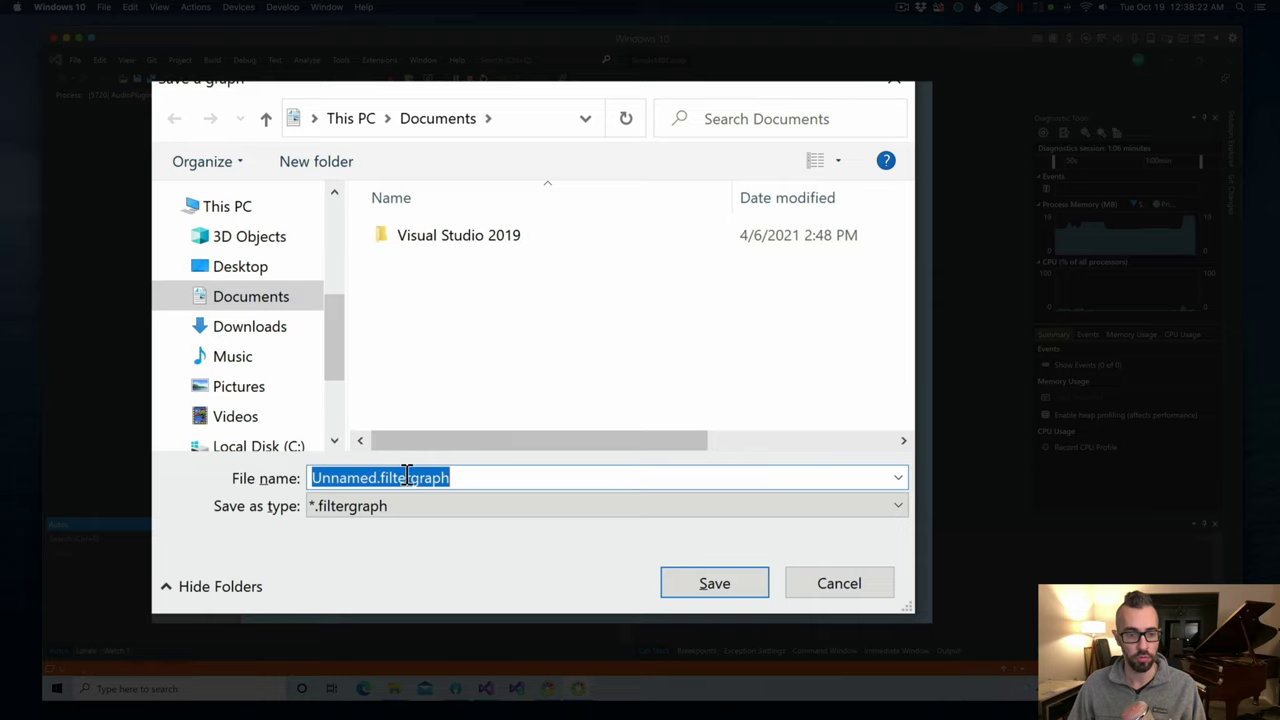
Step: Choose the SimpleMBComp folder inside Desktop\Programming as the location for saving the graph
mouse_move(335, 341)
left_mouse_down()
mouse_move(333, 373)
mouse_move(337, 324)
left_mouse_up()
left_click(230, 328)
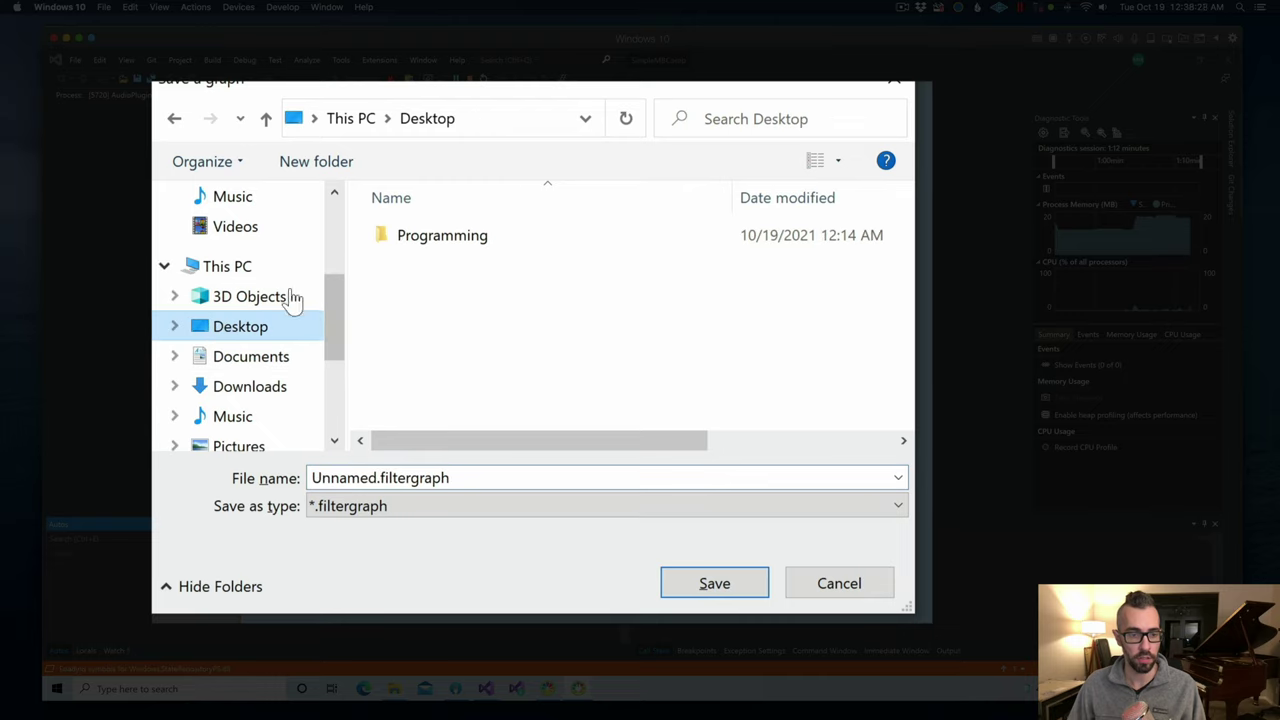
double_click(443, 235)
double_click(437, 287)
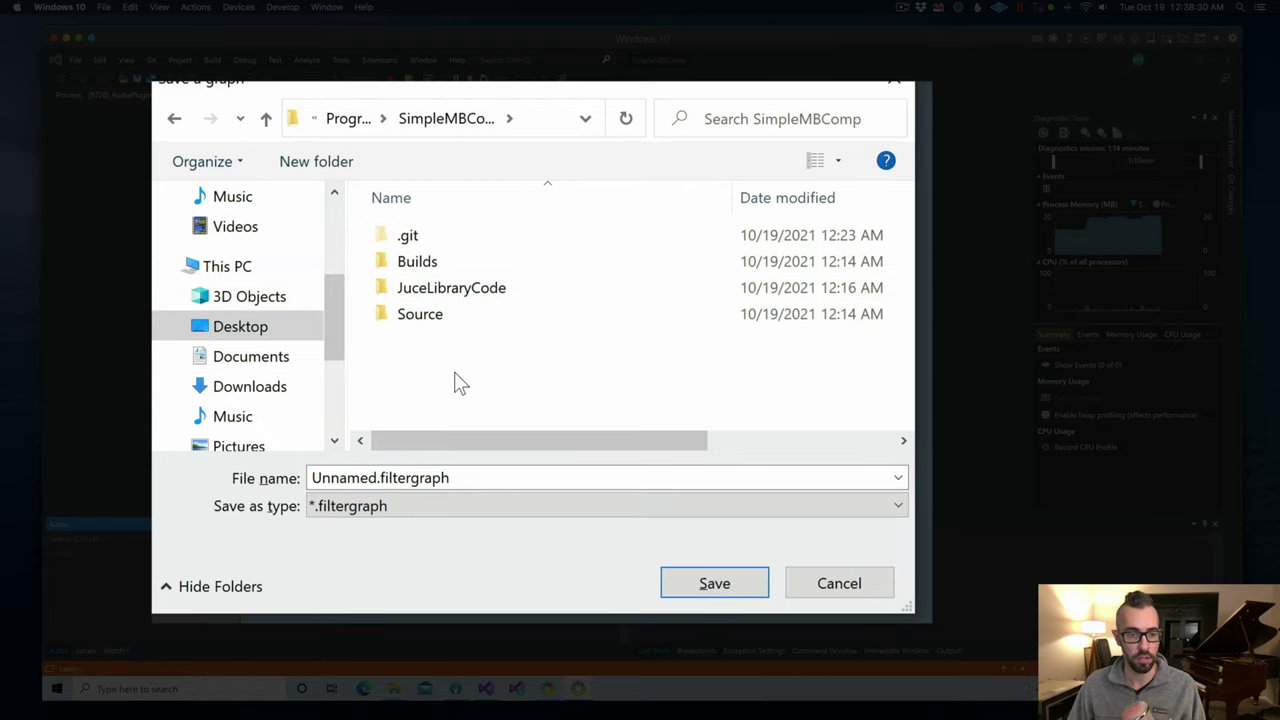
Step: Save the graph under the file name SimpleMBComp and close the plug-in host
double_click(349, 478)
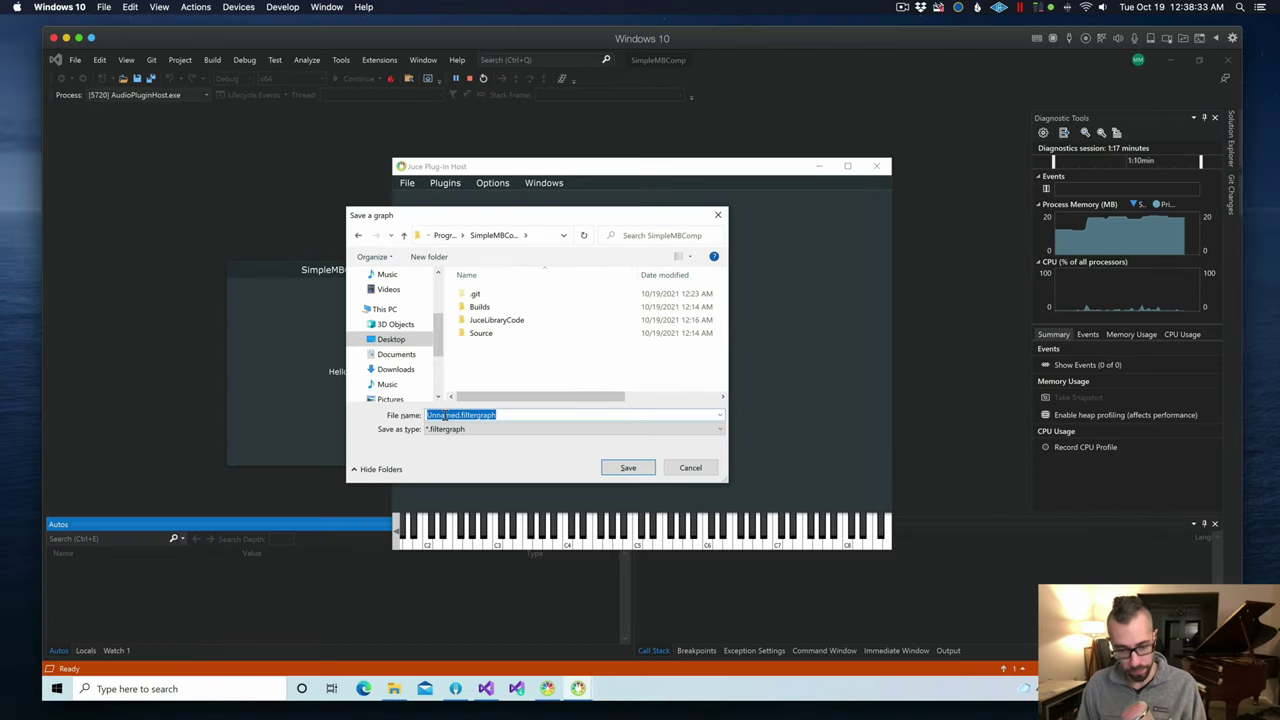
type("test")
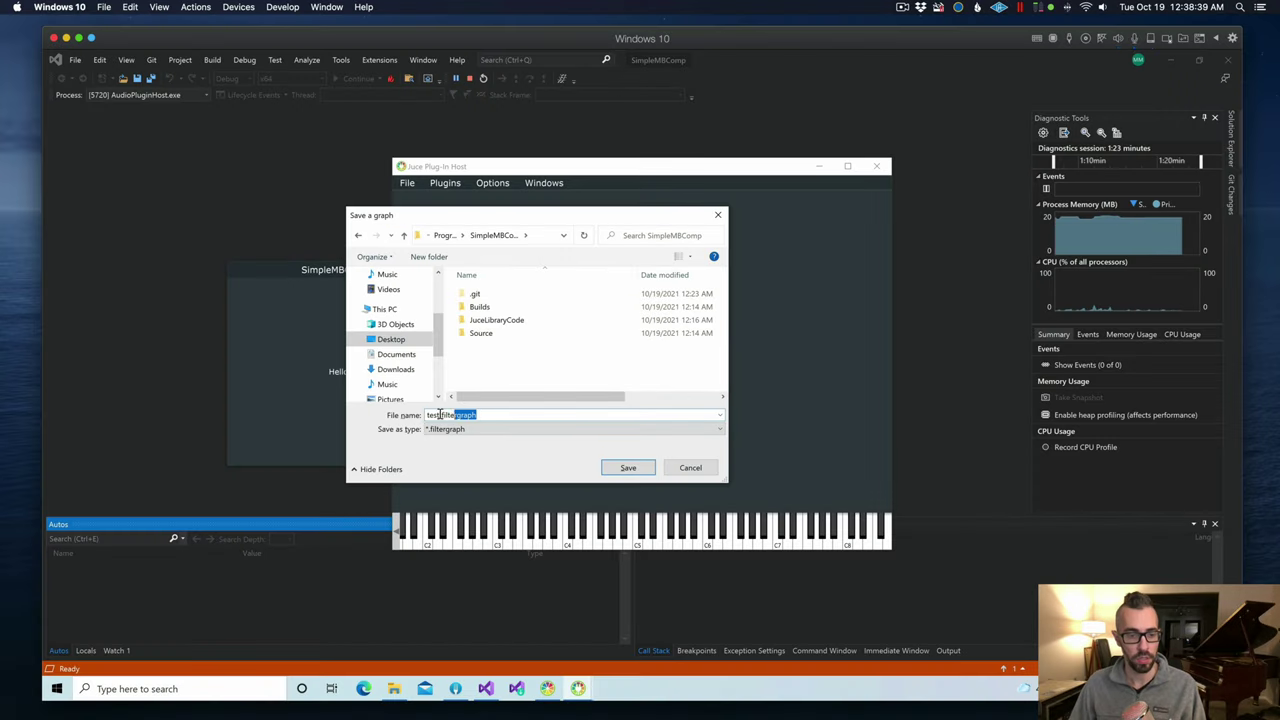
key("BackSpace")
key("BackSpace")
key("BackSpace")
key("BackSpace")
key("BackSpace")
type("SimpleMB")
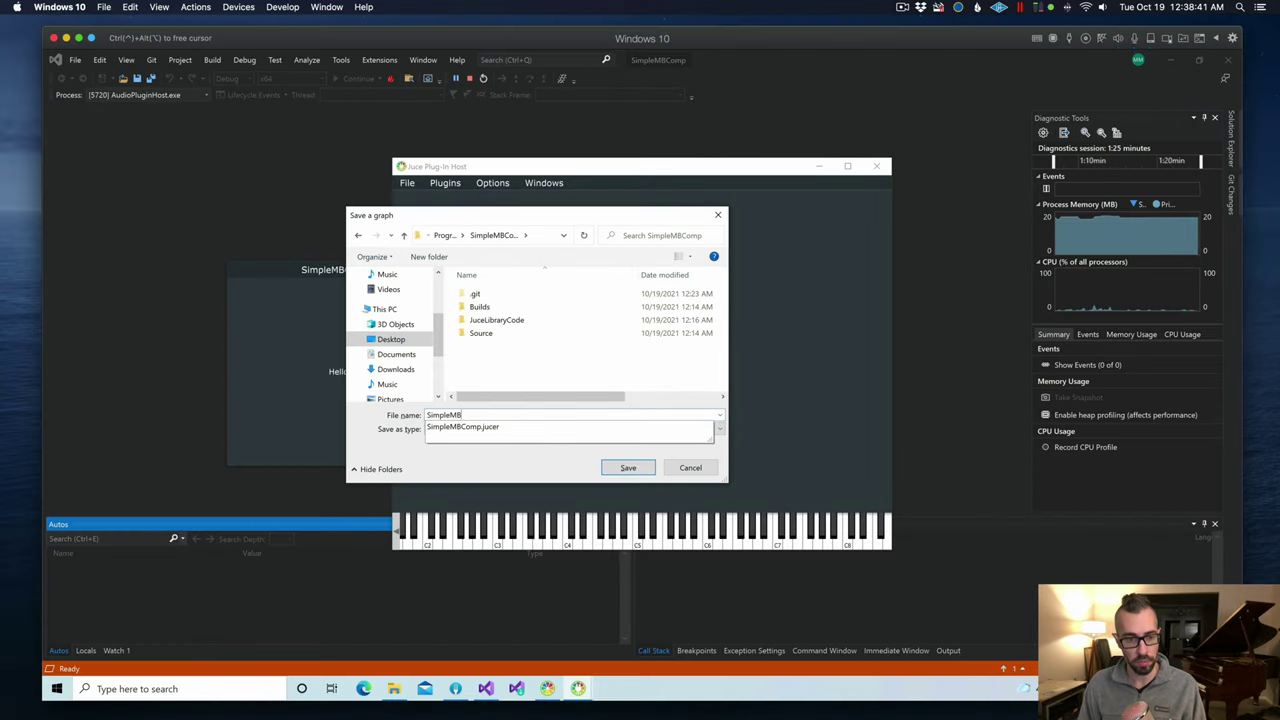
type("Comp filtergrap")
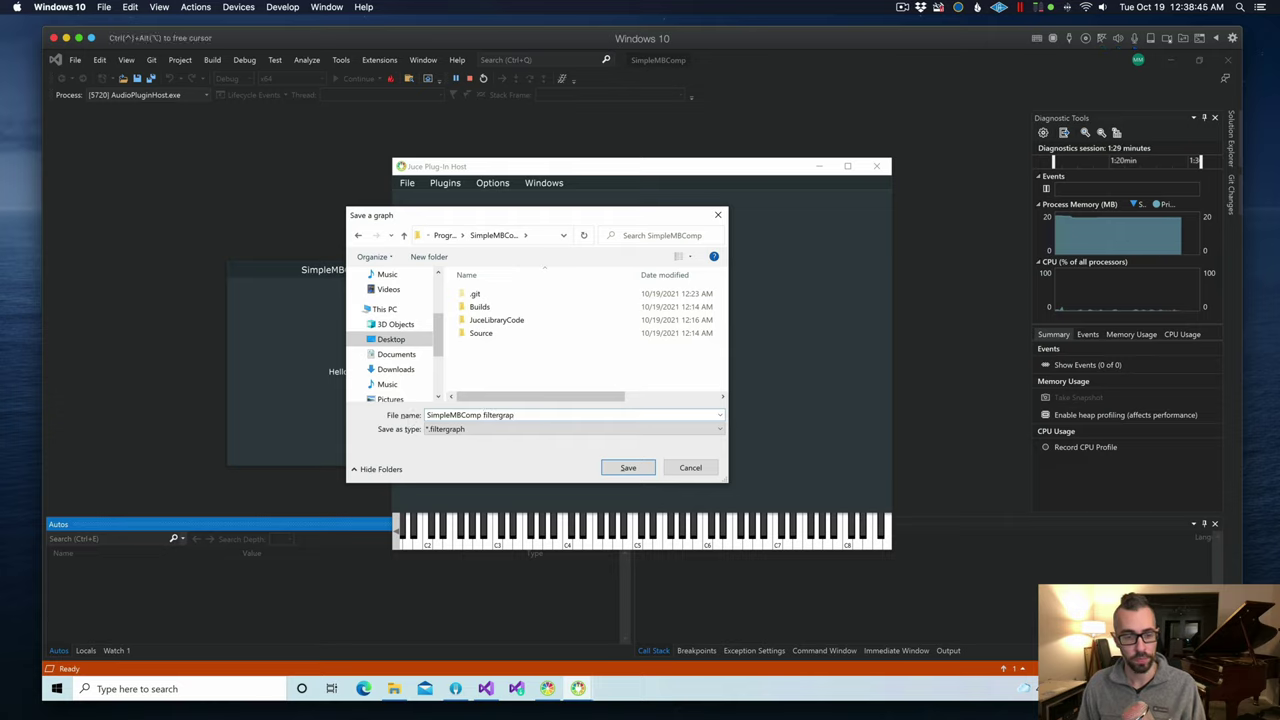
key("BackSpace")
key("BackSpace")
key("BackSpace")
key("BackSpace")
key("BackSpace")
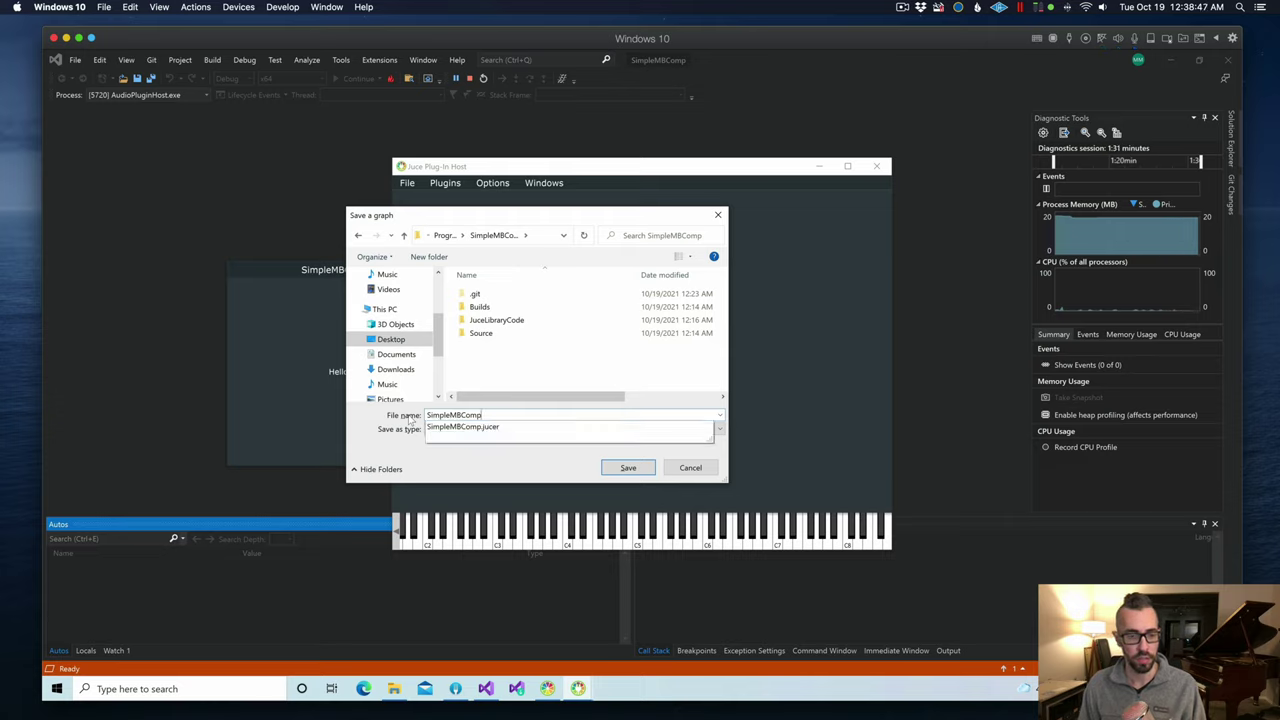
left_click(628, 467)
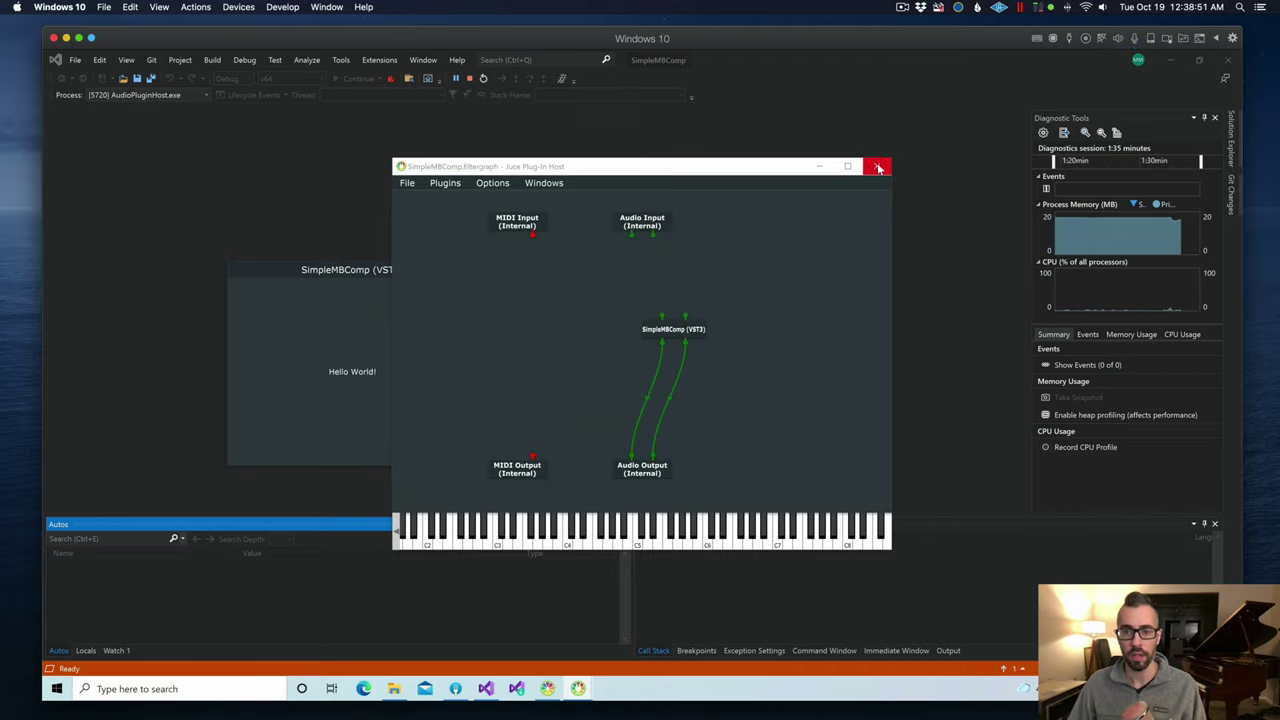
left_click(877, 166)
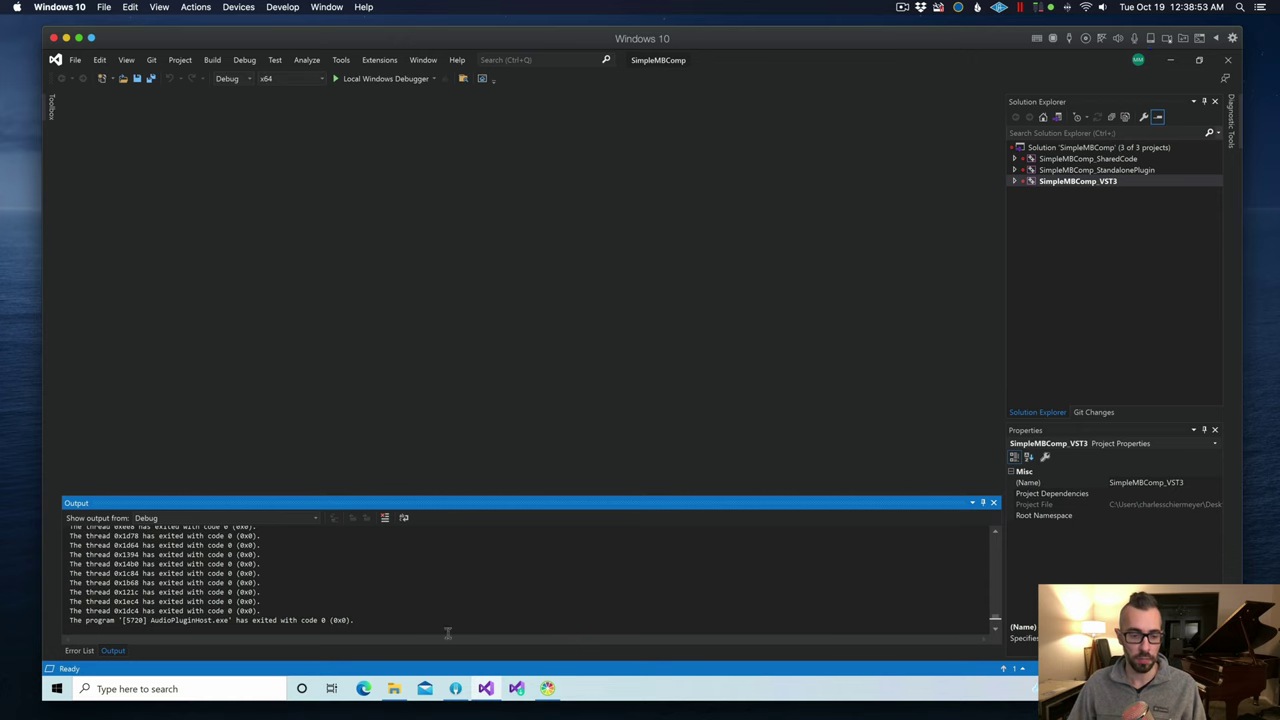
Step: Switch to Fork, stage SimpleMBComp.filtergraph, and commit it with the subject "Added filtergraph"
left_click(455, 688)
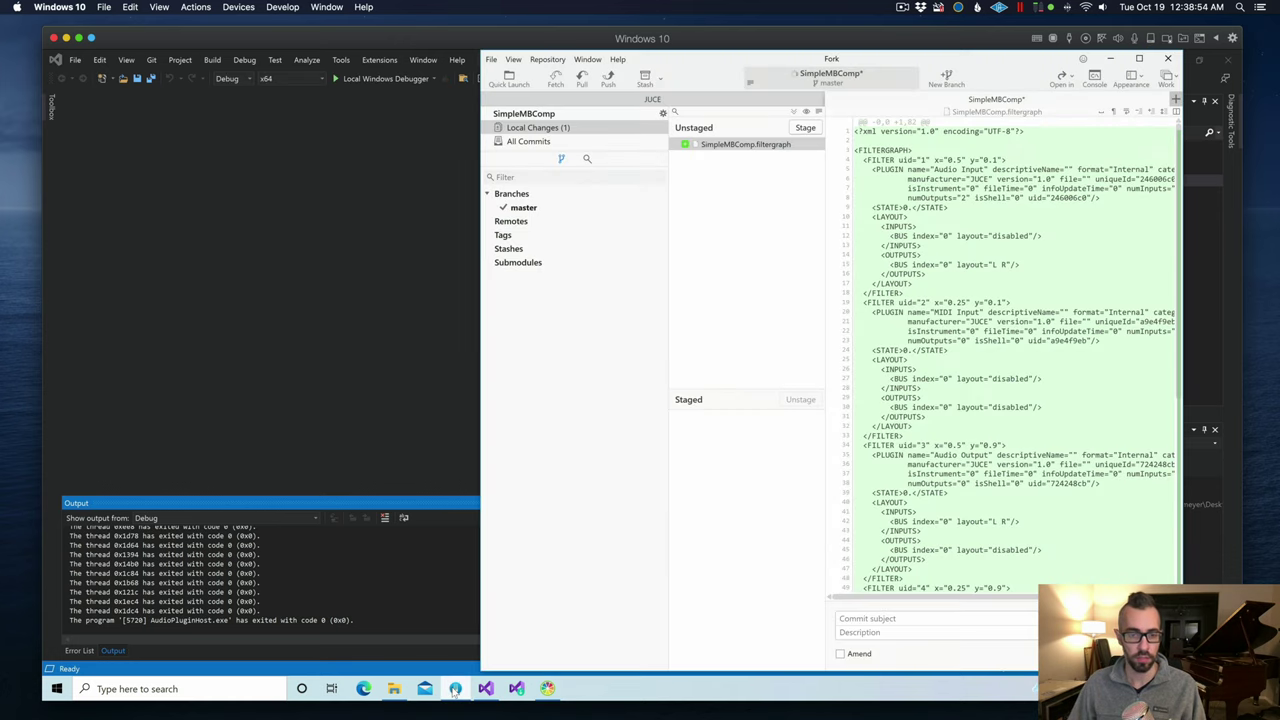
left_click(908, 618)
type("Added filtergrap")
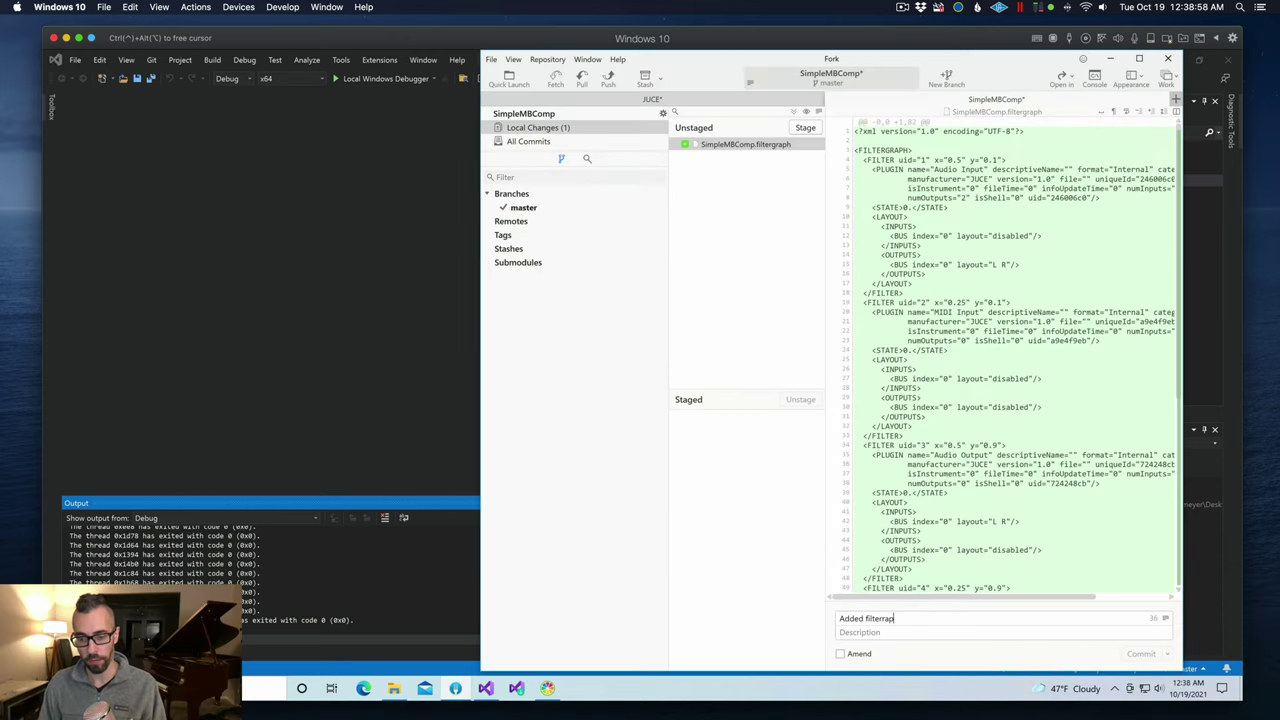
type("h")
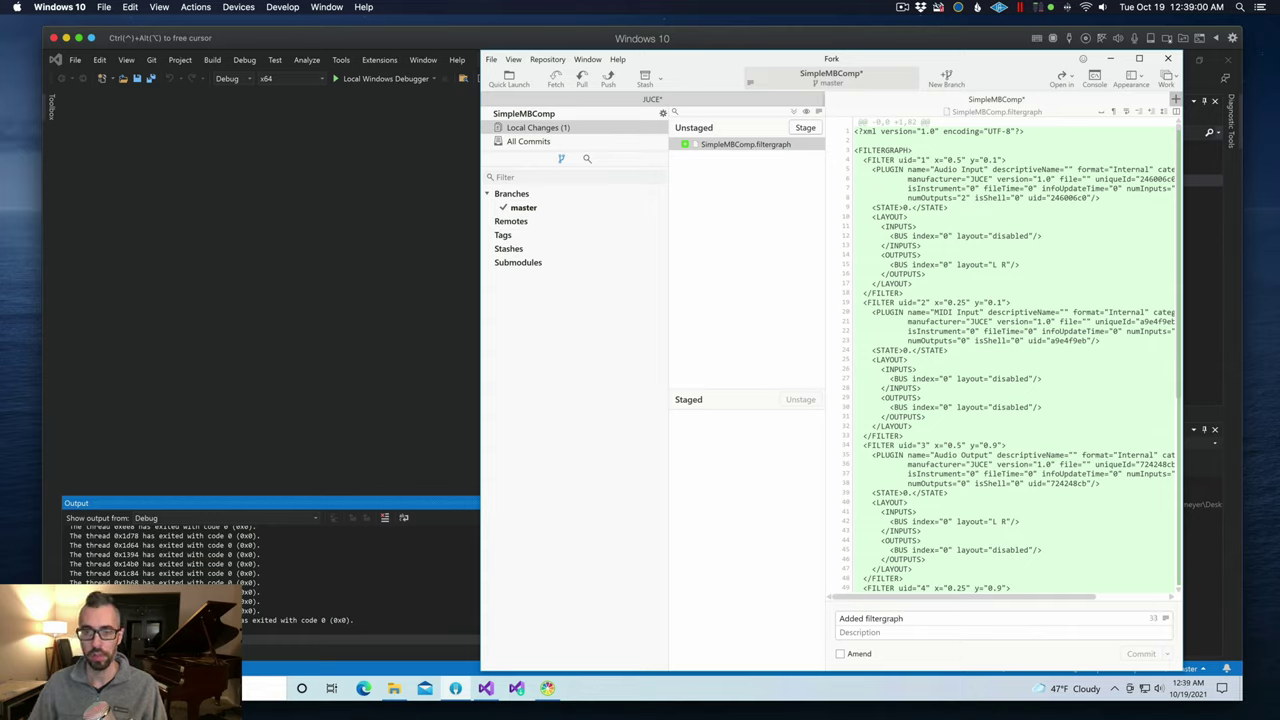
left_click(805, 129)
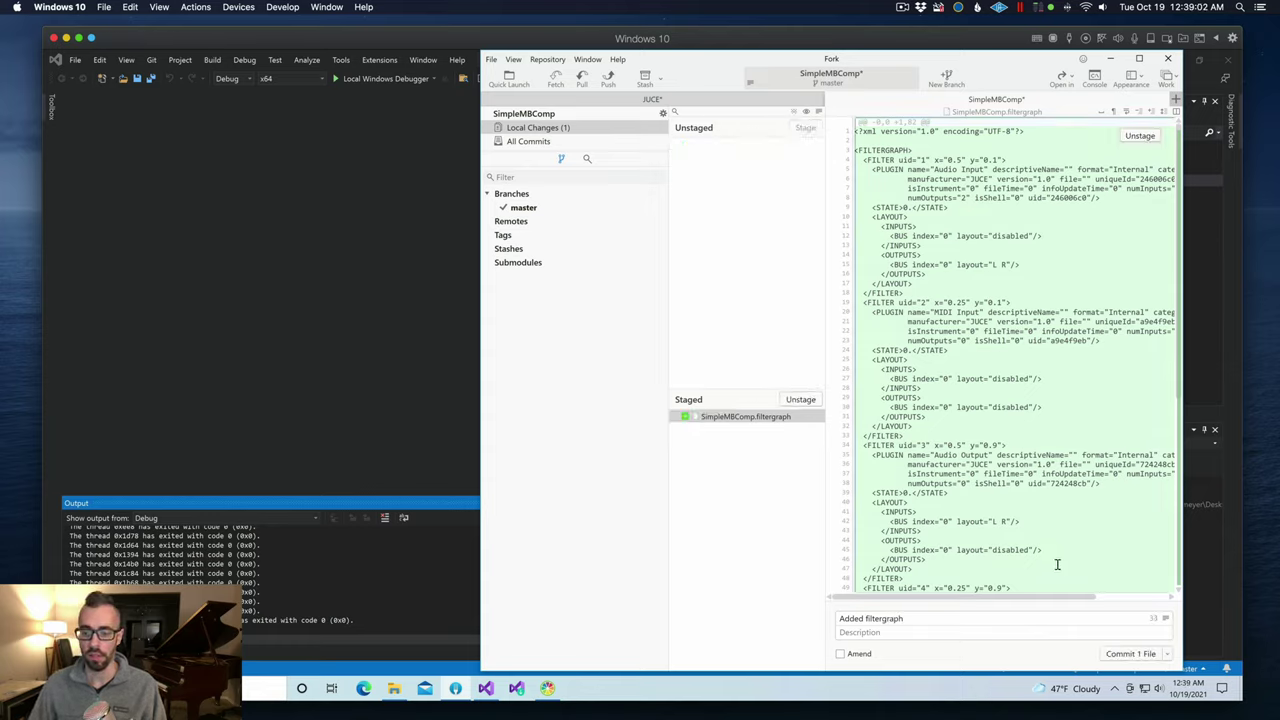
left_click(1130, 654)
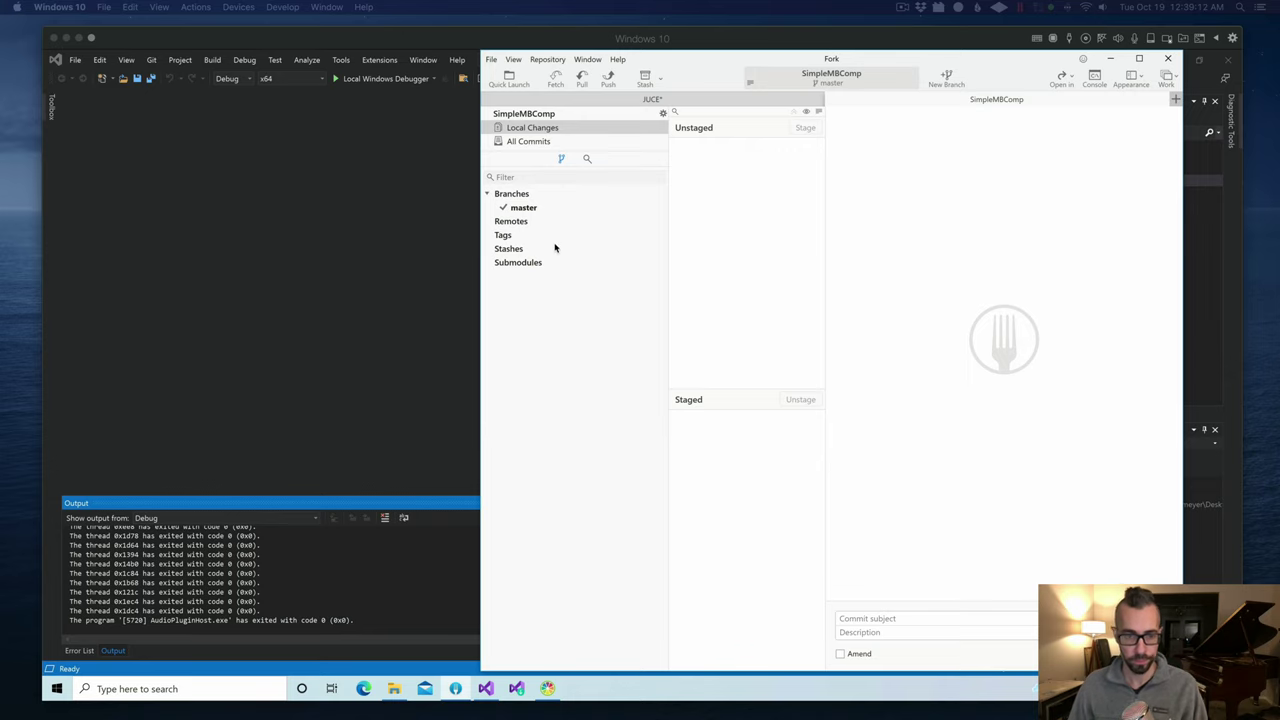
Step: Return to Visual Studio and close it
left_click(336, 238)
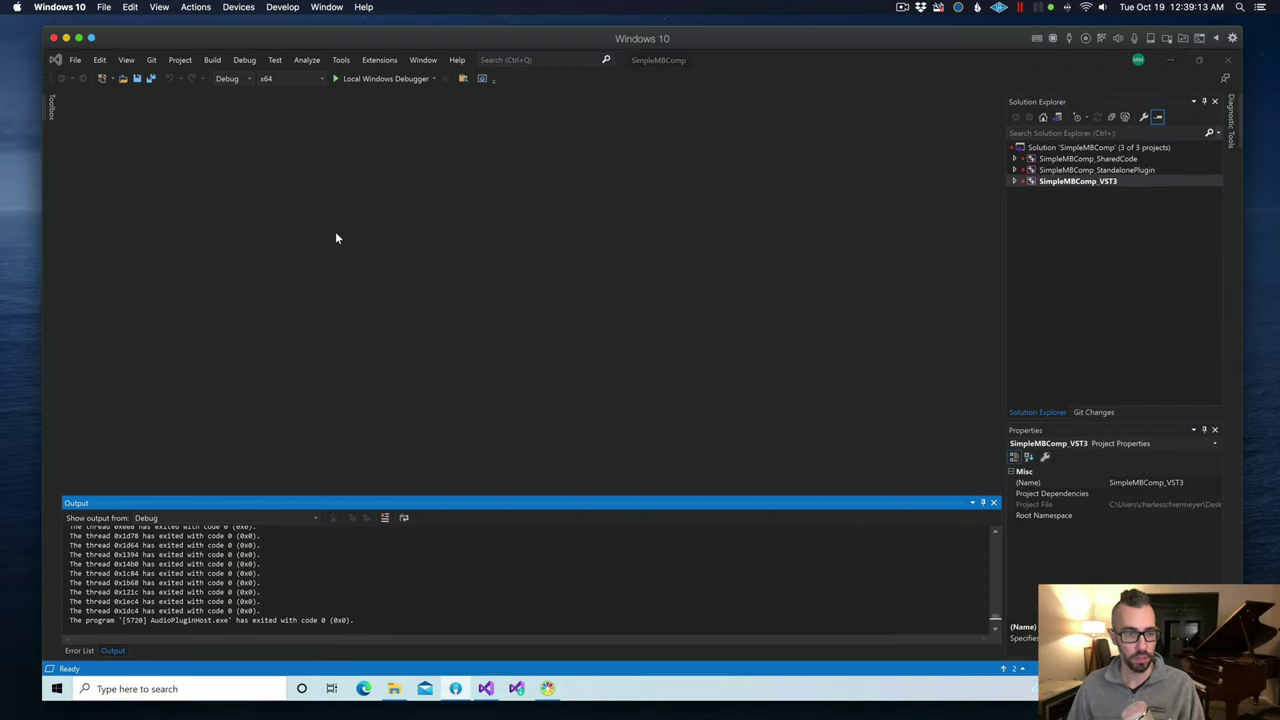
left_click(1227, 60)
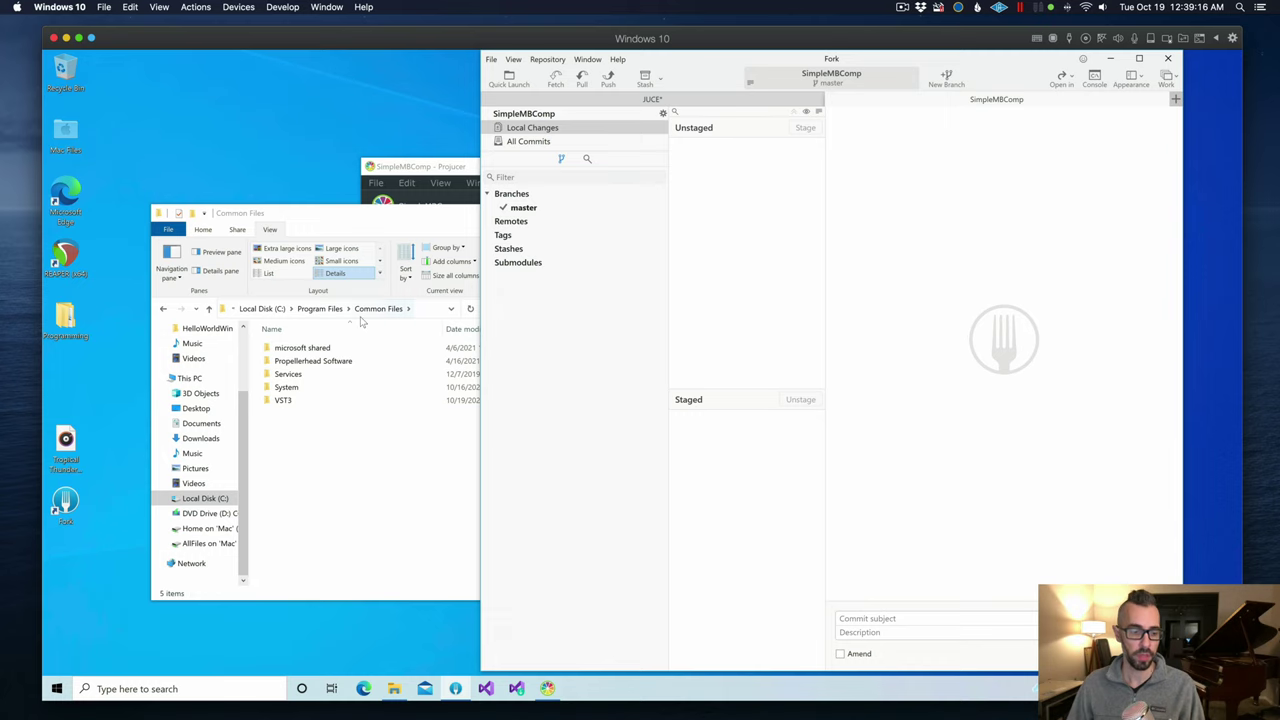
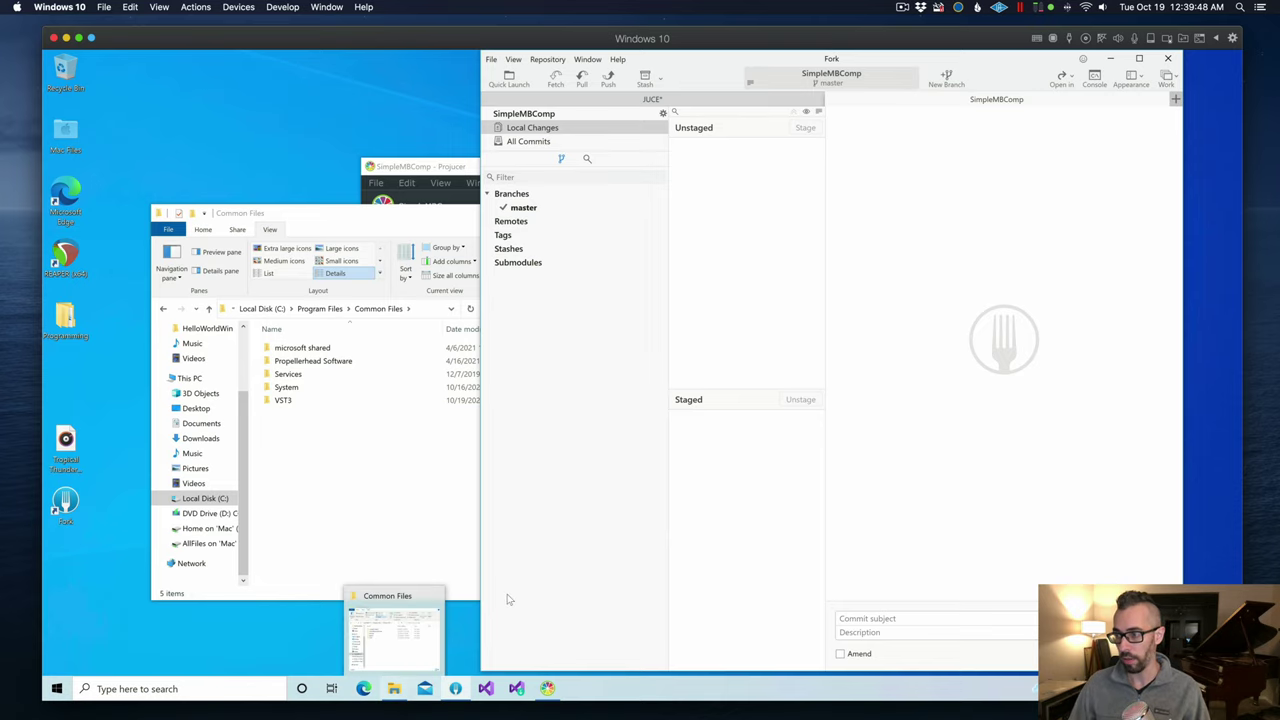
Step: Switch to Projucer, open the AudioPlaybackDemo audio example for a look, and close its window
left_click(476, 169)
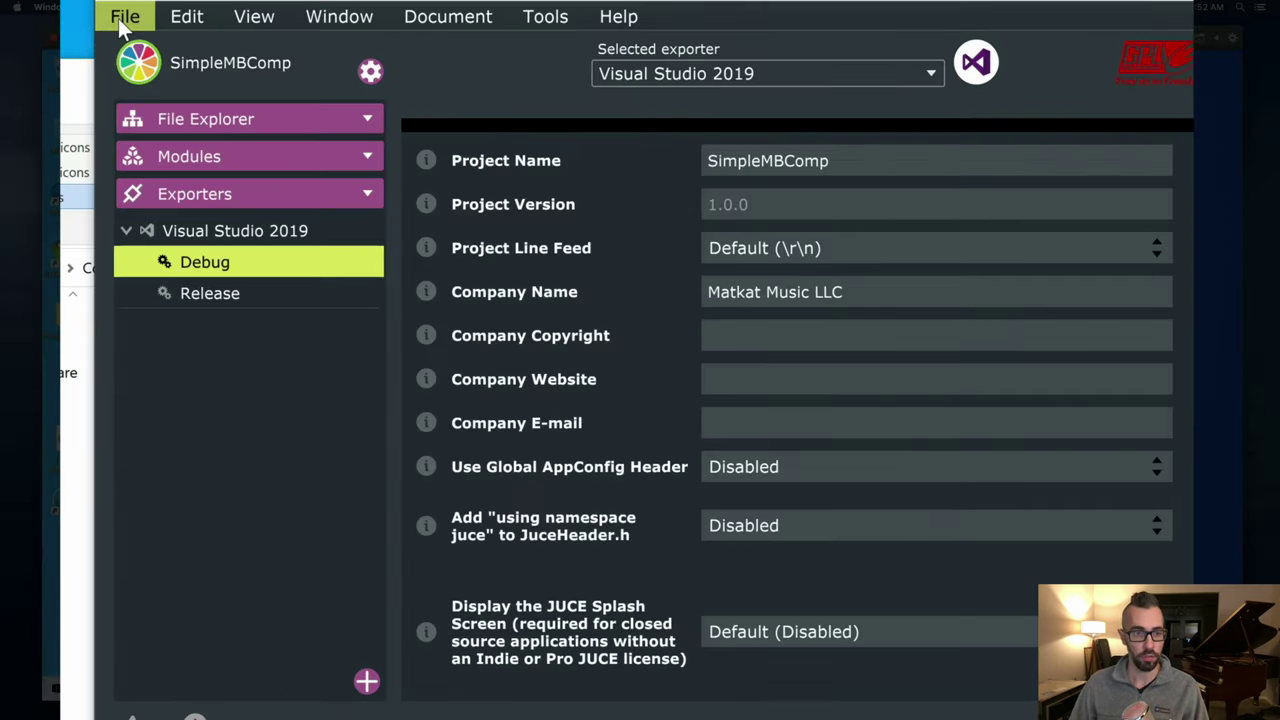
left_click(375, 183)
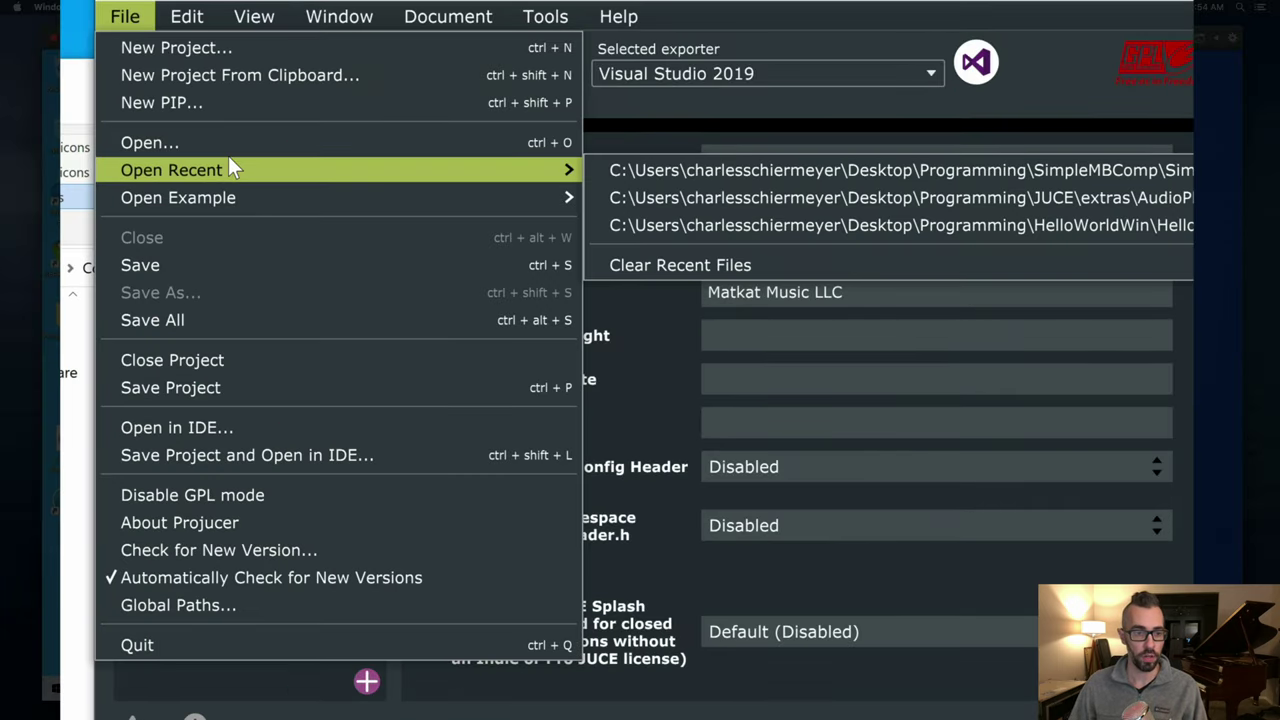
mouse_move(227, 200)
mouse_move(703, 199)
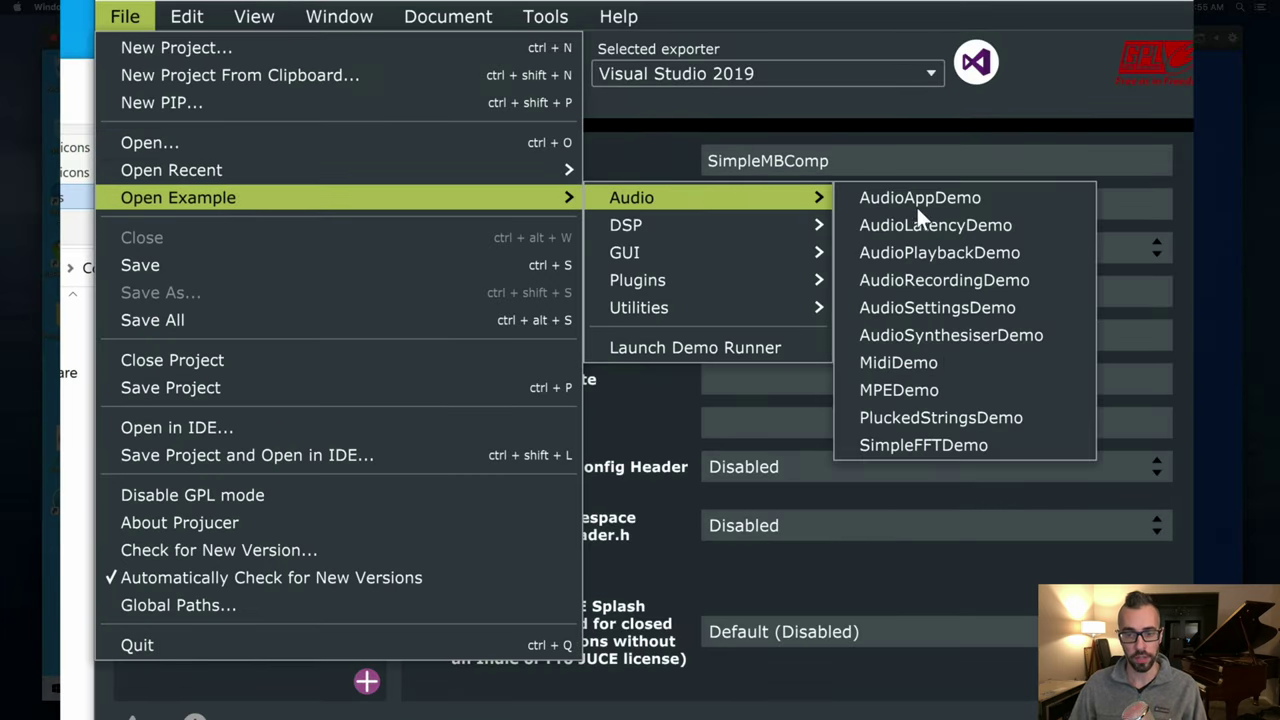
left_click(994, 250)
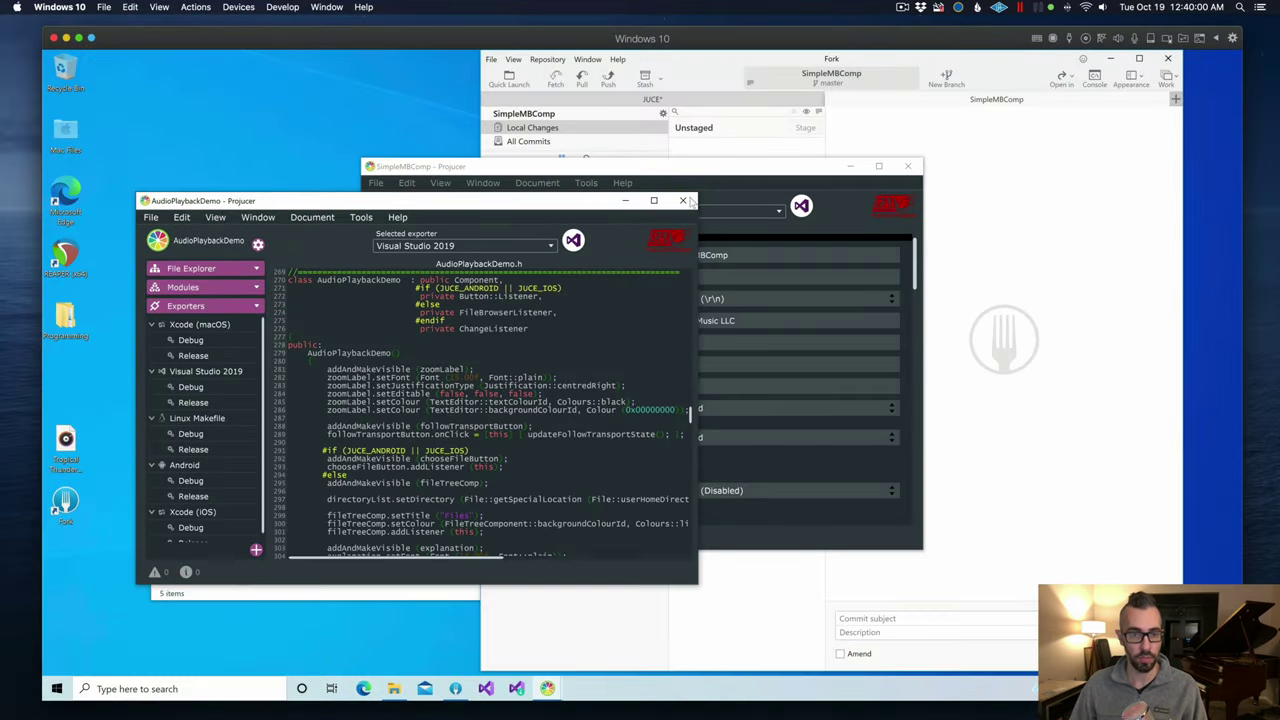
left_click(681, 203)
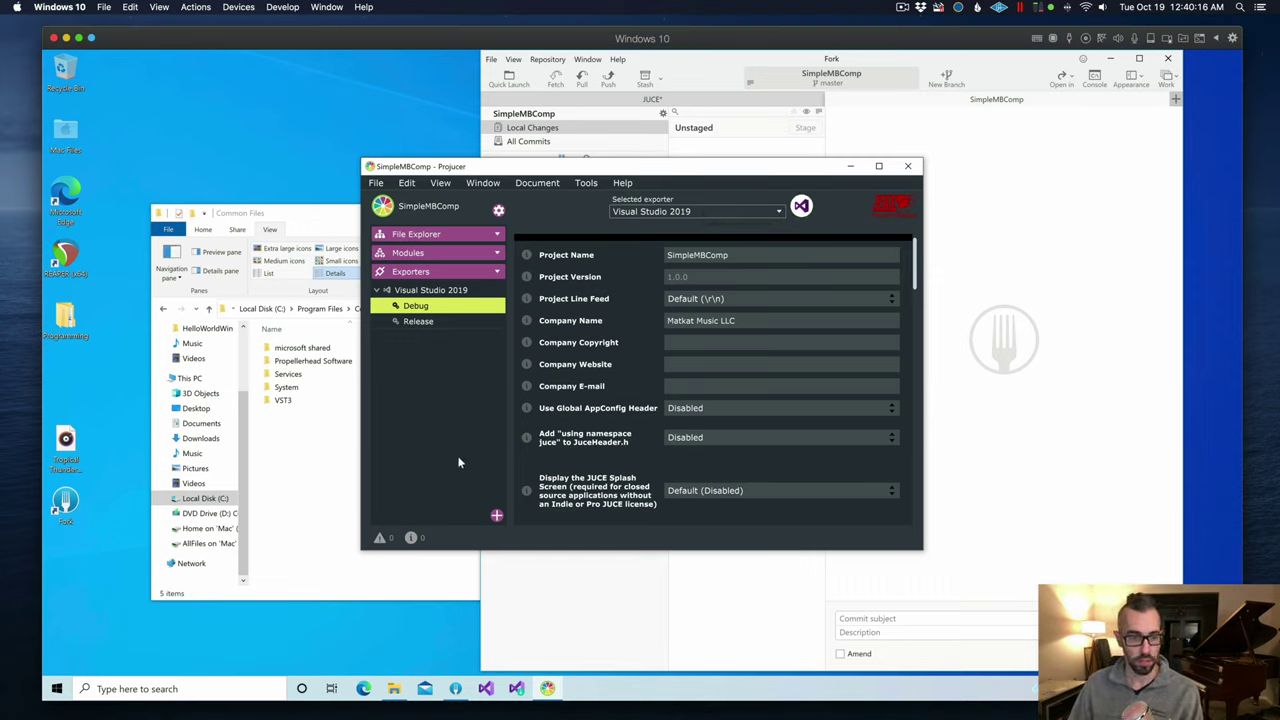
Step: Switch to Microsoft Edge and go to the repository page github.com/matkatmusic/AudioFilePlayer
left_click(364, 689)
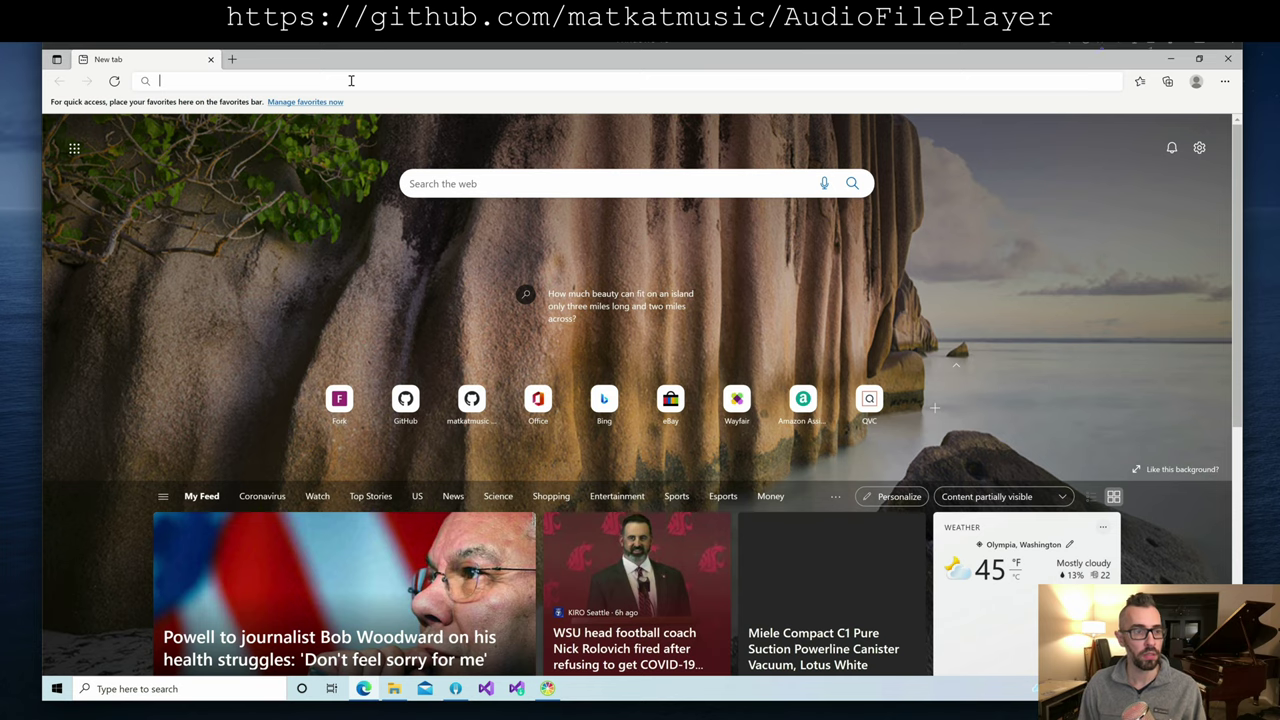
type("github.com/matkatmusi")
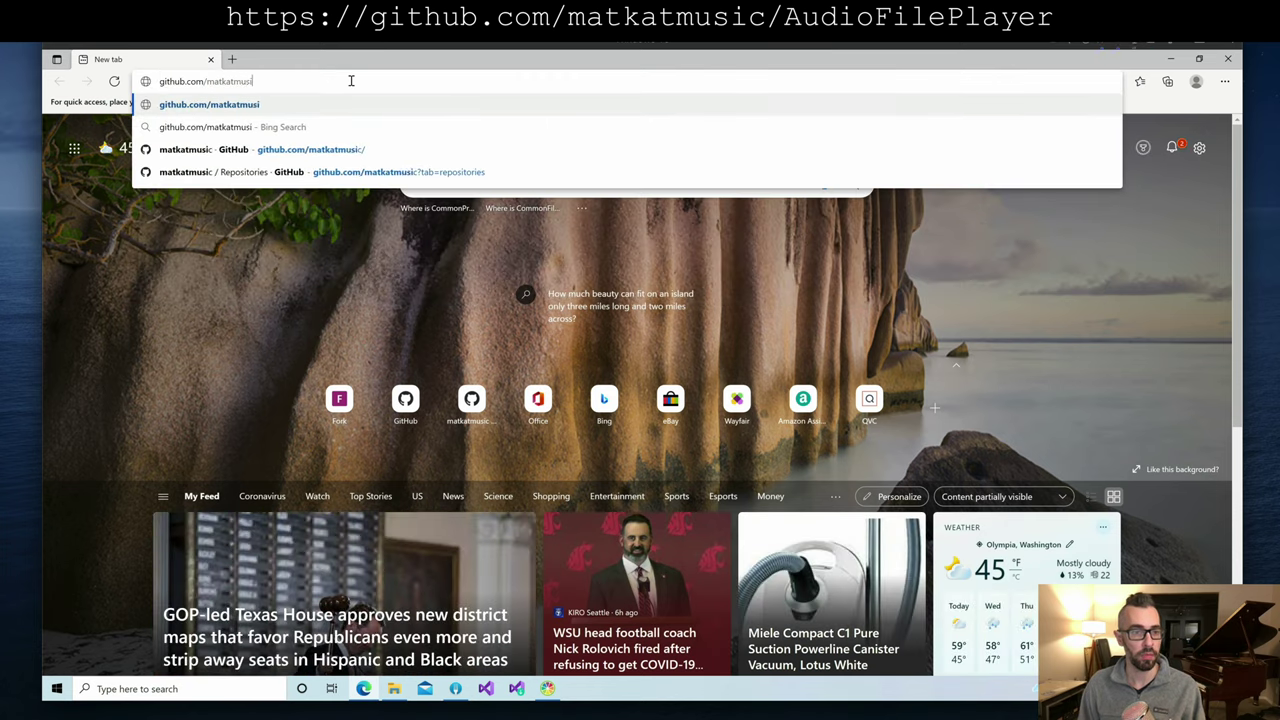
type("c/Au")
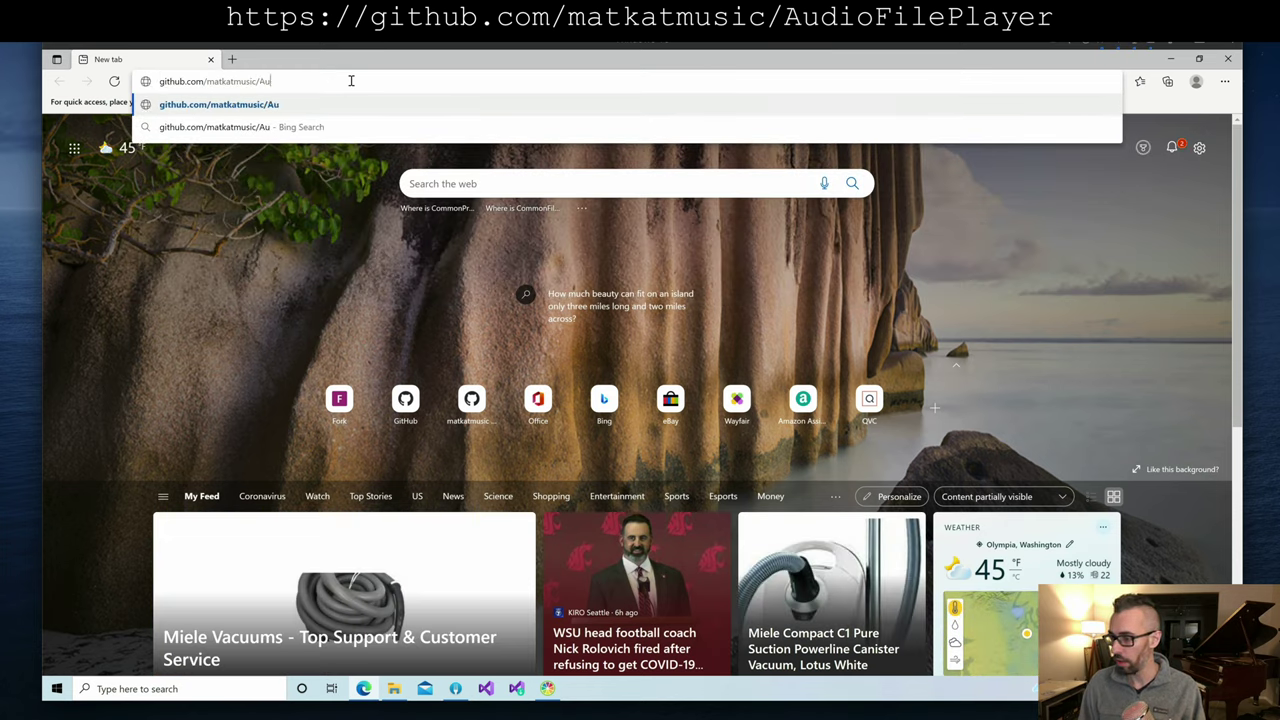
type("iod")
key("BackSpace")
key("BackSpace")
key("BackSpace")
type("dio")
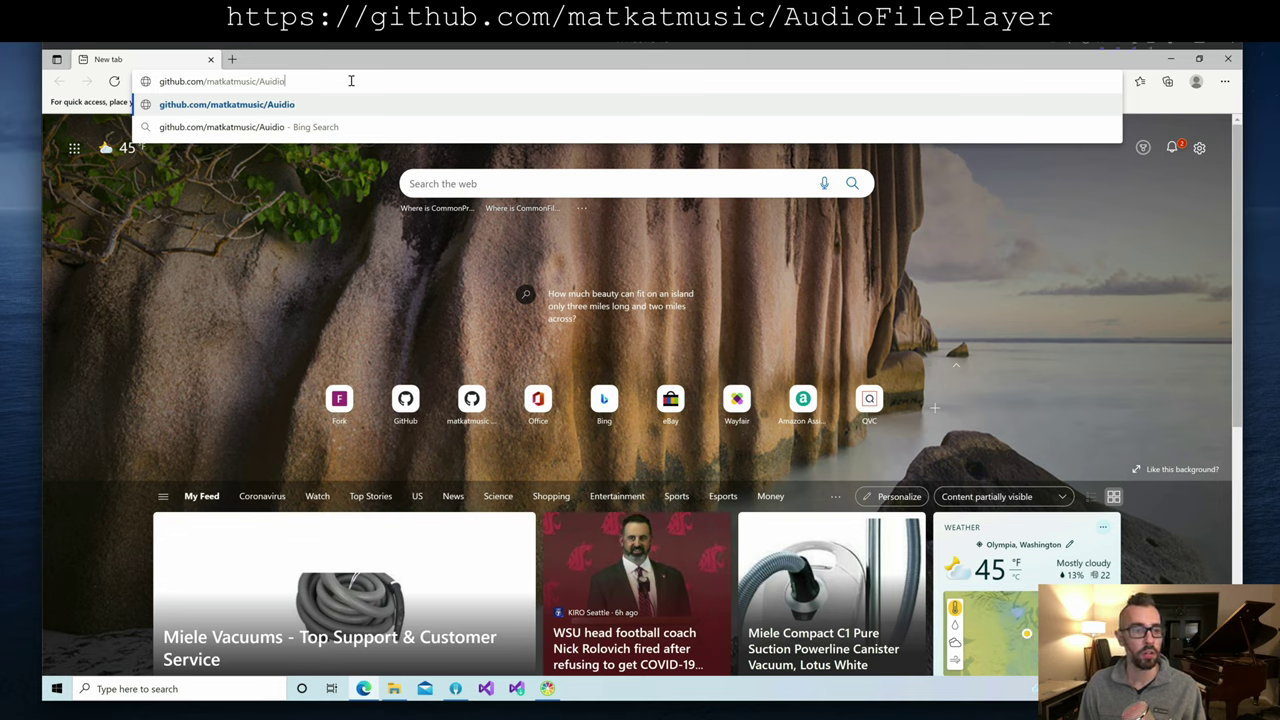
key("BackSpace")
key("BackSpace")
key("BackSpace")
key("BackSpace")
key("BackSpace")
type("AudioFilePlayer")
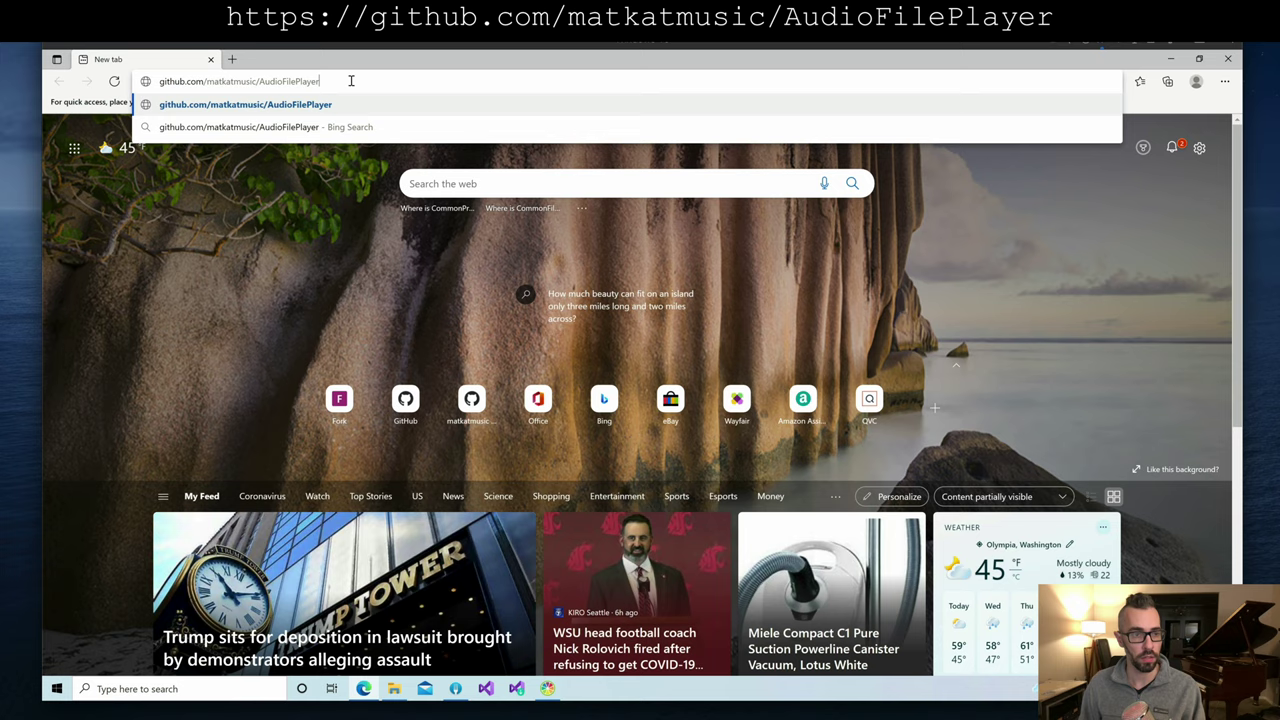
key("Return")
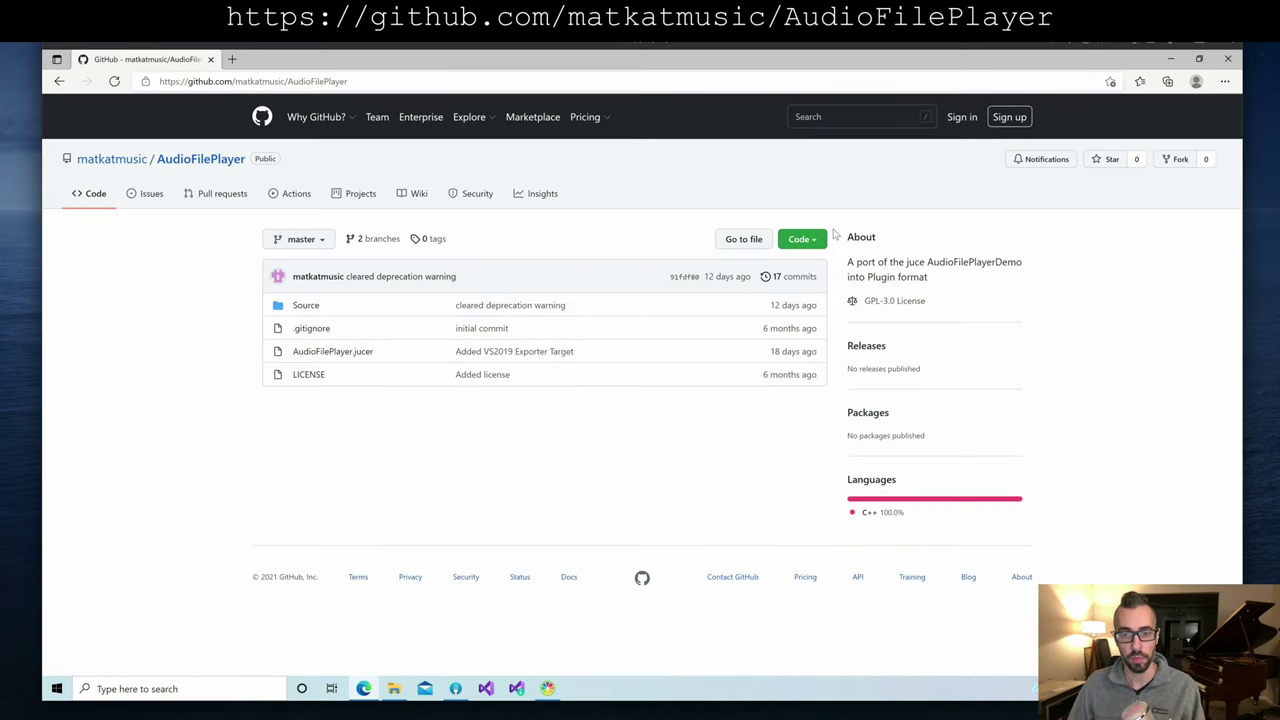
Step: Copy the HTTPS clone URL of the AudioFilePlayer repository and close the browser
left_click(812, 240)
left_click(801, 310)
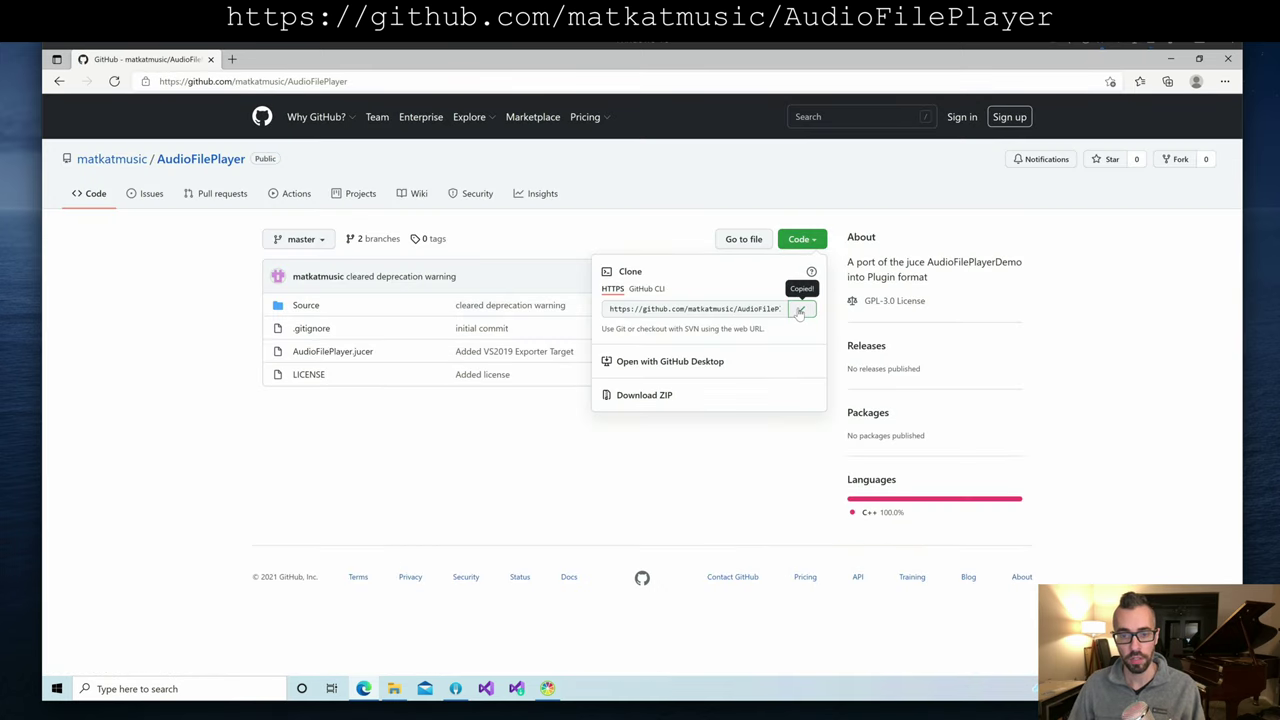
left_click(1228, 59)
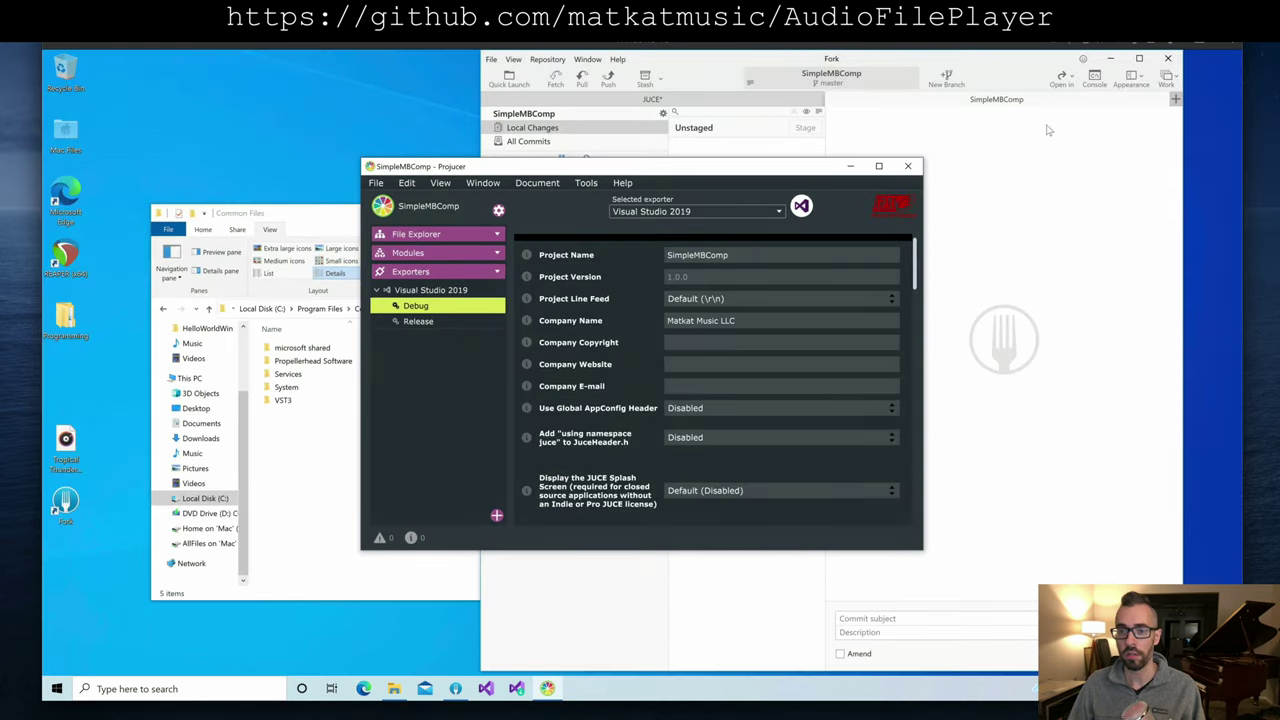
Step: Switch to Fork and clone the repository from the copied URL into the Desktop\Programming folder under the name AudioFilePlayer
left_click(1032, 131)
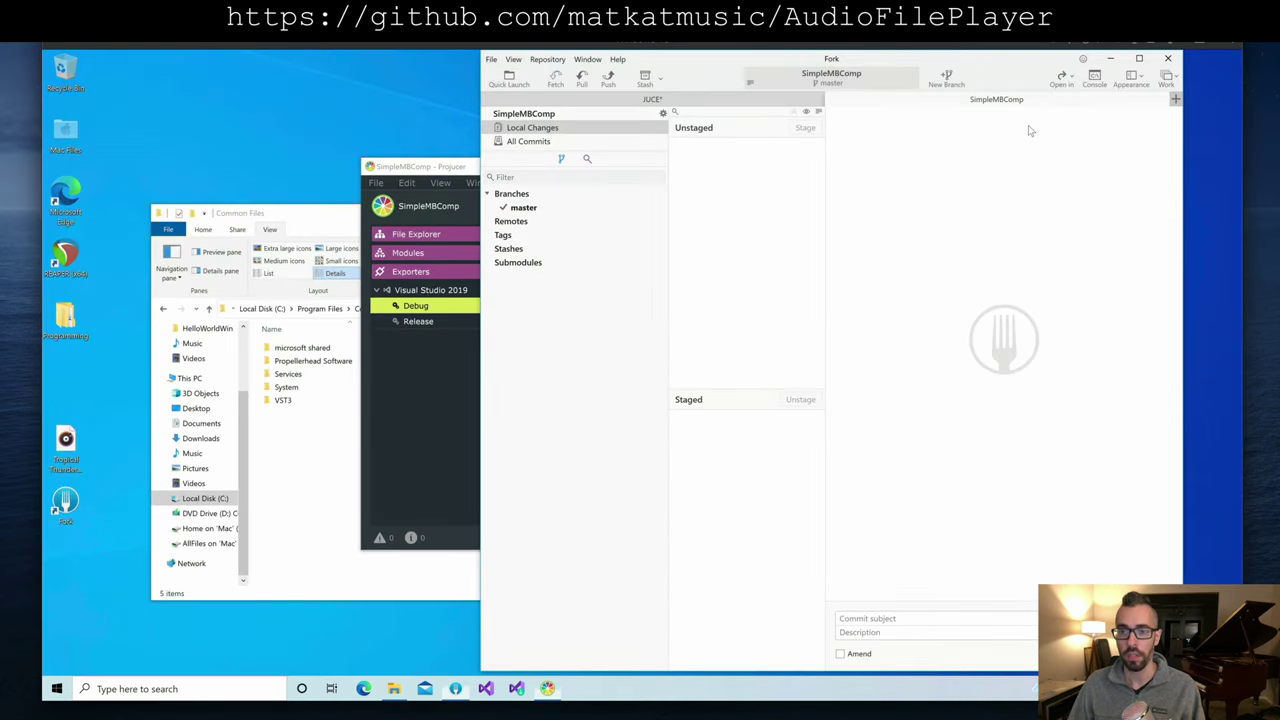
left_click(491, 59)
left_click(514, 91)
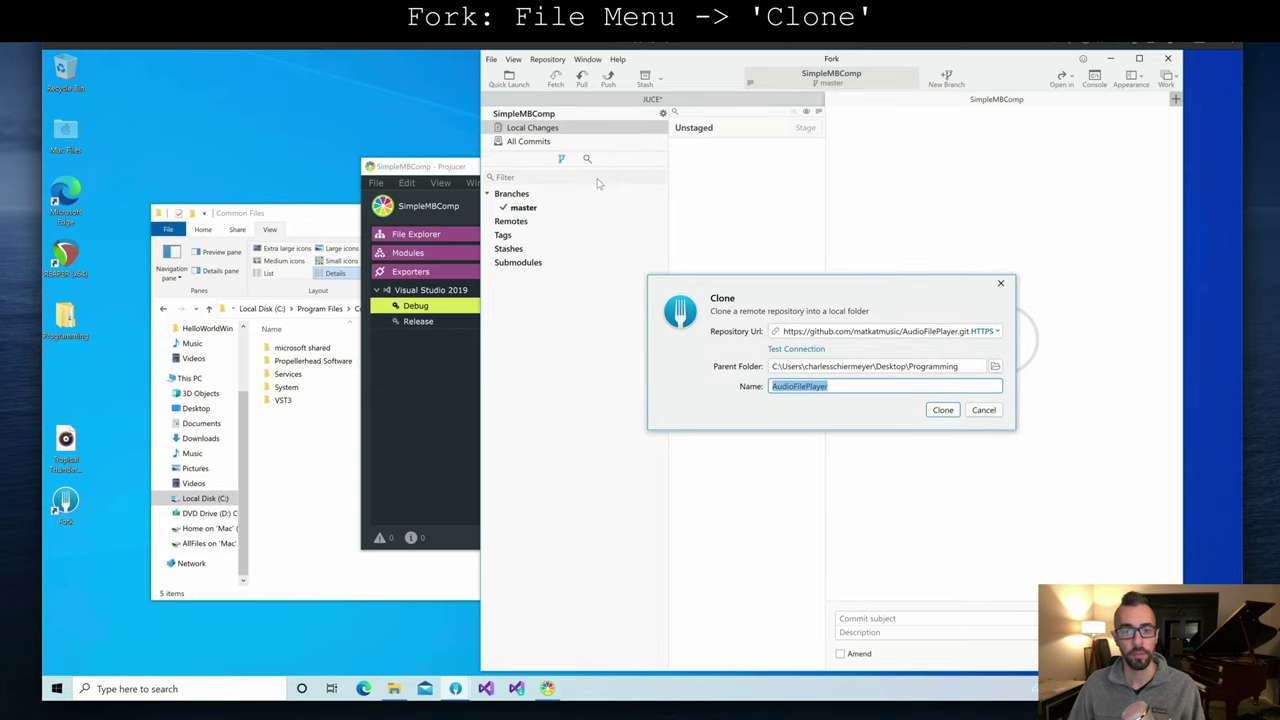
left_click(933, 331)
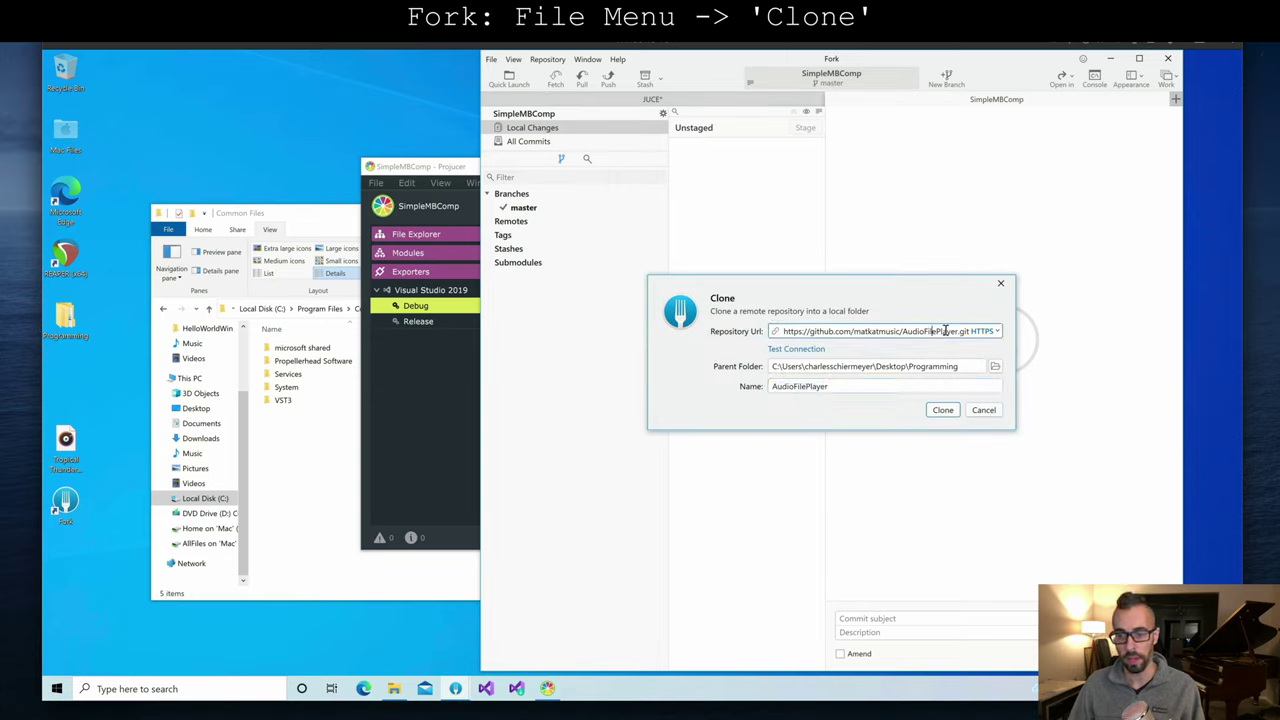
left_click(943, 410)
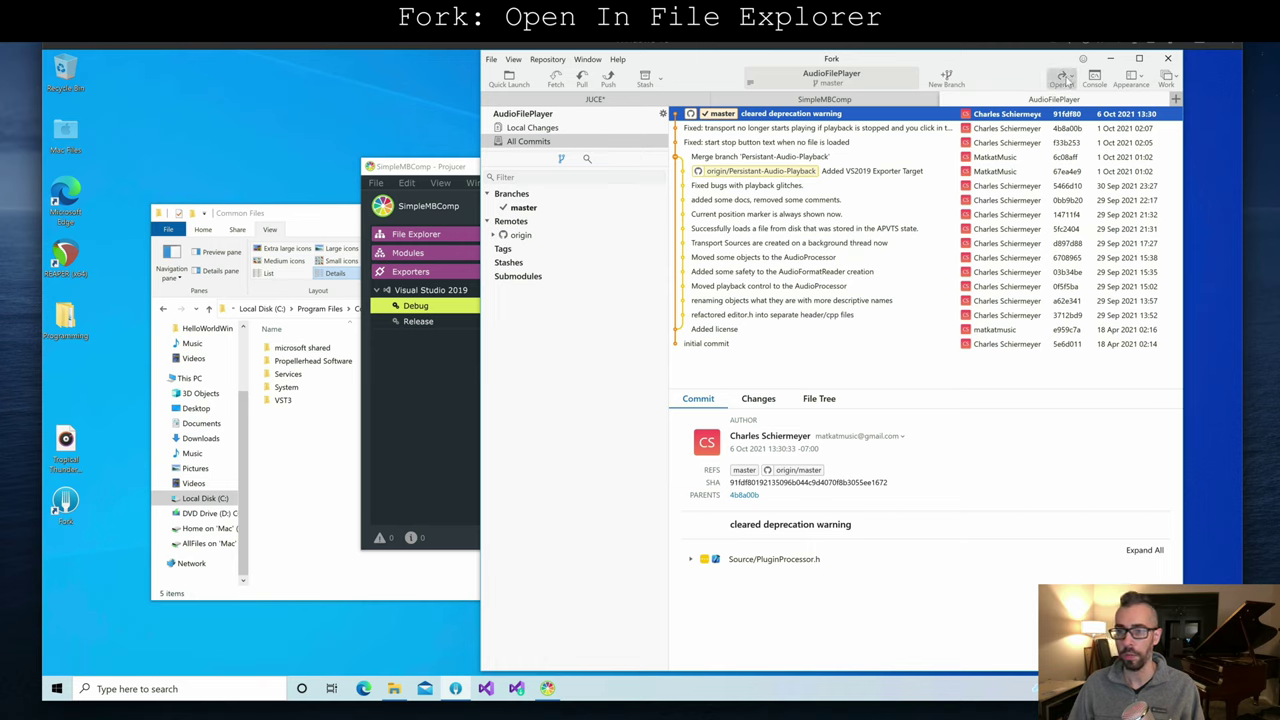
Step: Show the cloned repository in File Explorer, open AudioFilePlayer.jucer in Projucer, and open the project in Visual Studio 2019
left_click(1068, 78)
left_click(1080, 118)
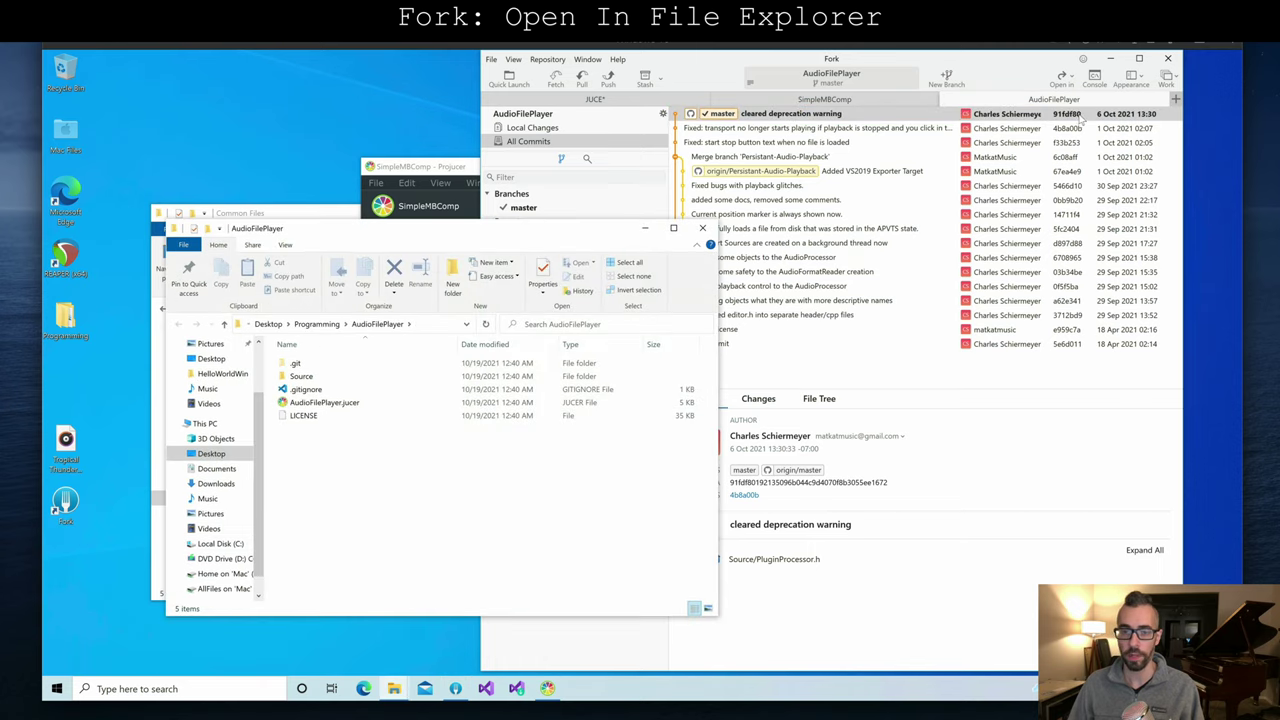
double_click(320, 404)
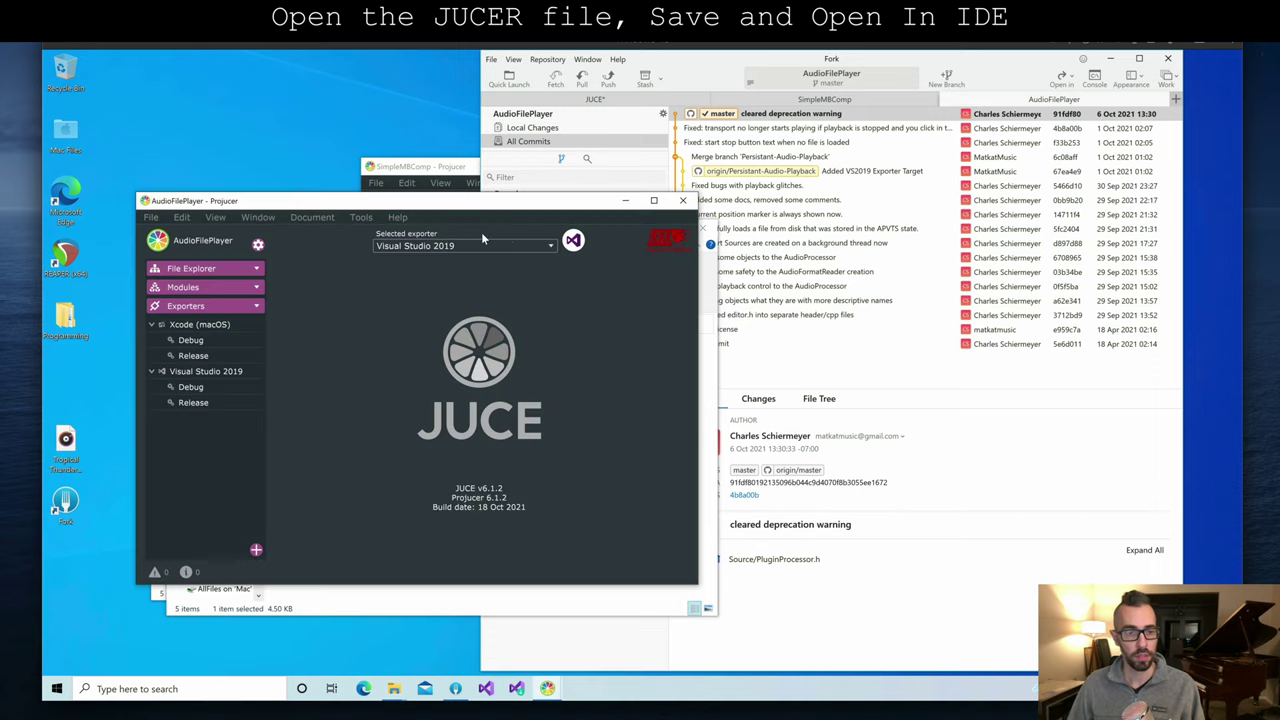
left_click(573, 240)
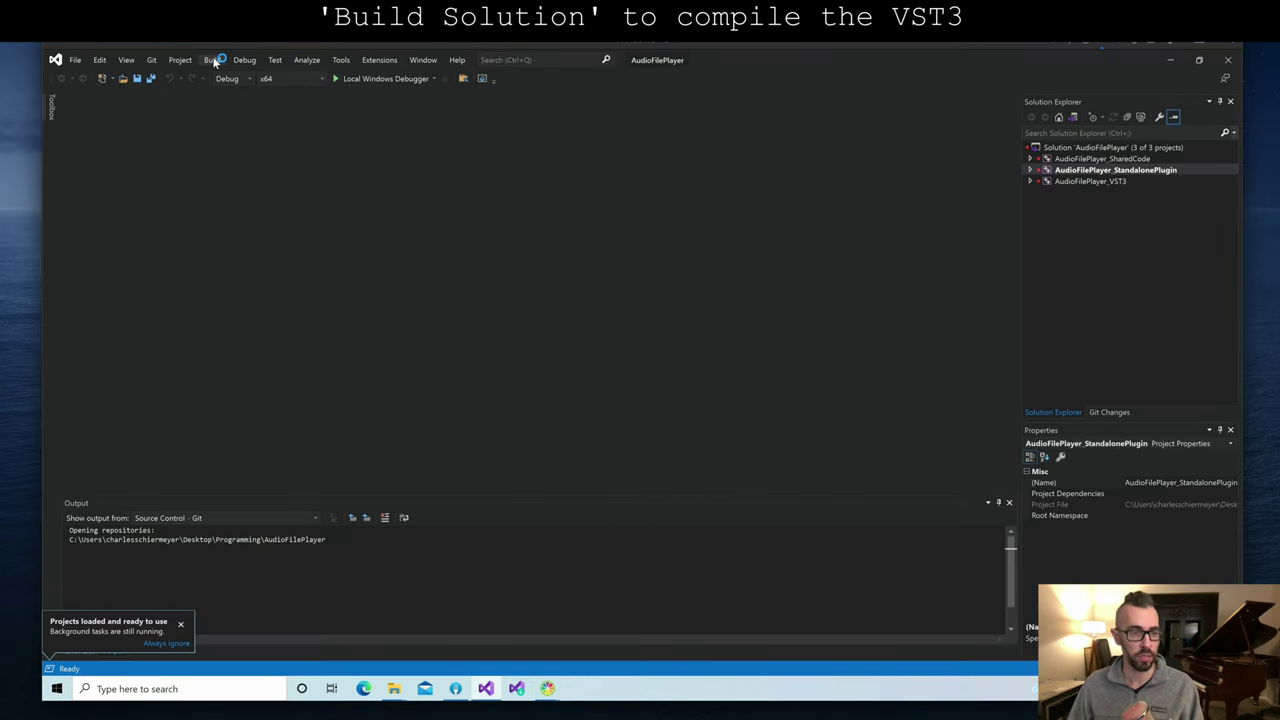
Step: Build the whole AudioFilePlayer solution to compile its VST3, and close Visual Studio
left_click(214, 60)
left_click(228, 77)
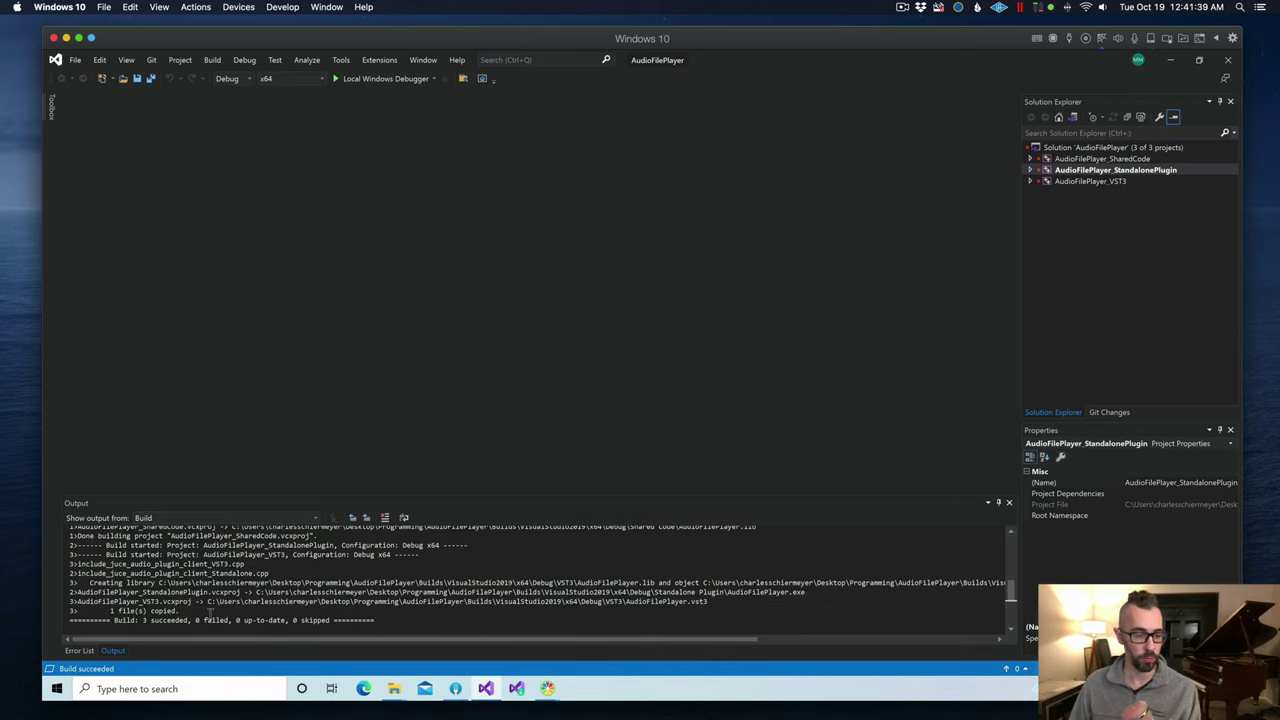
left_click(178, 603)
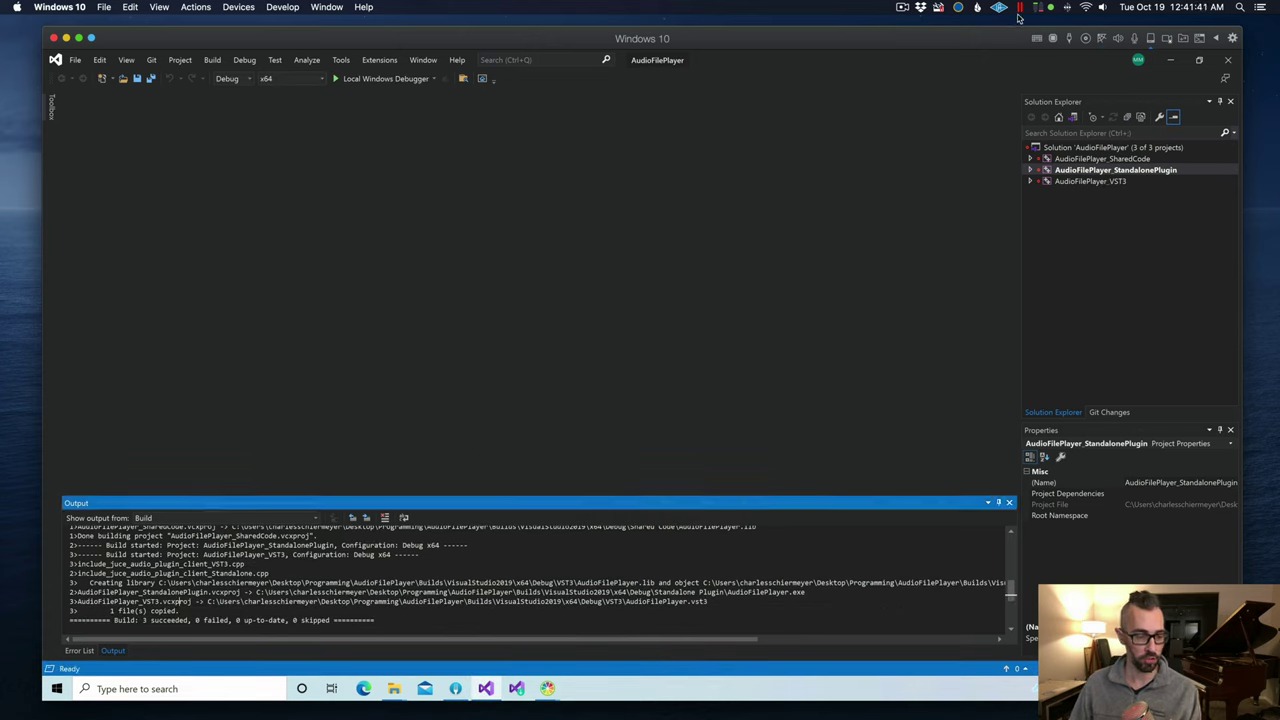
left_click(1228, 62)
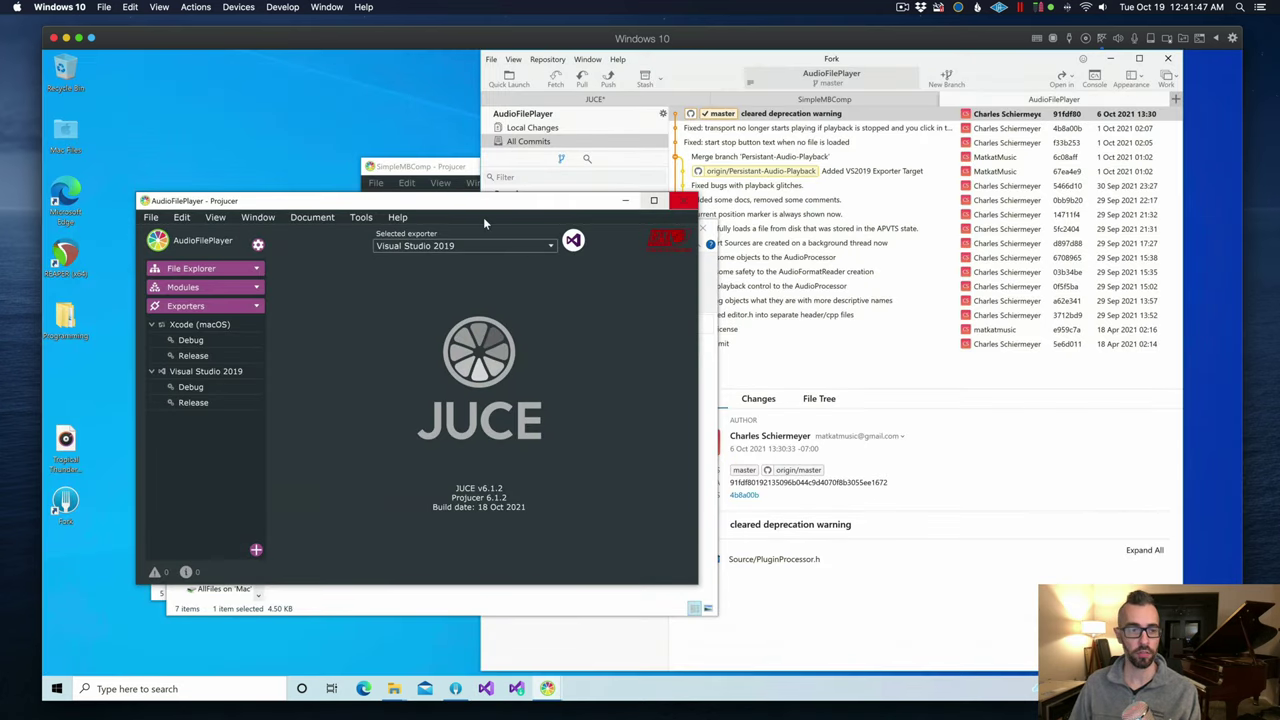
Step: Close the AudioFilePlayer project window in Projucer and the AudioFilePlayer repository in Fork
left_click(684, 203)
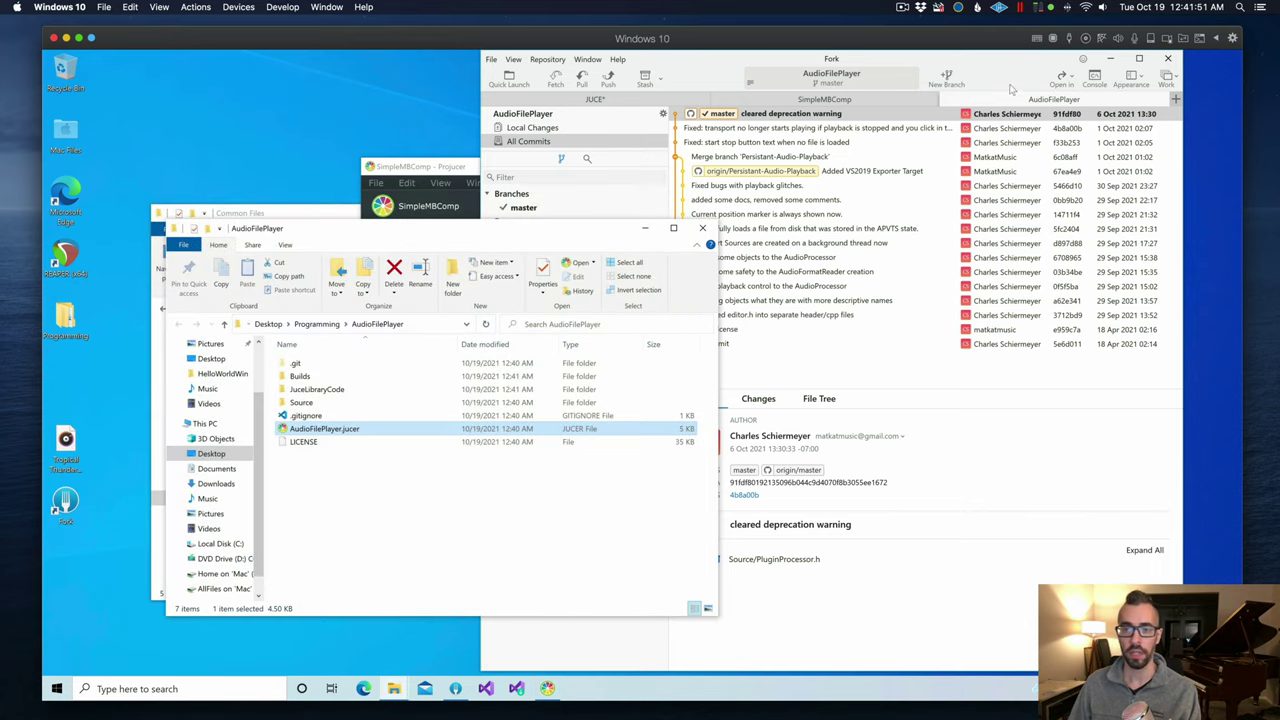
left_click(985, 68)
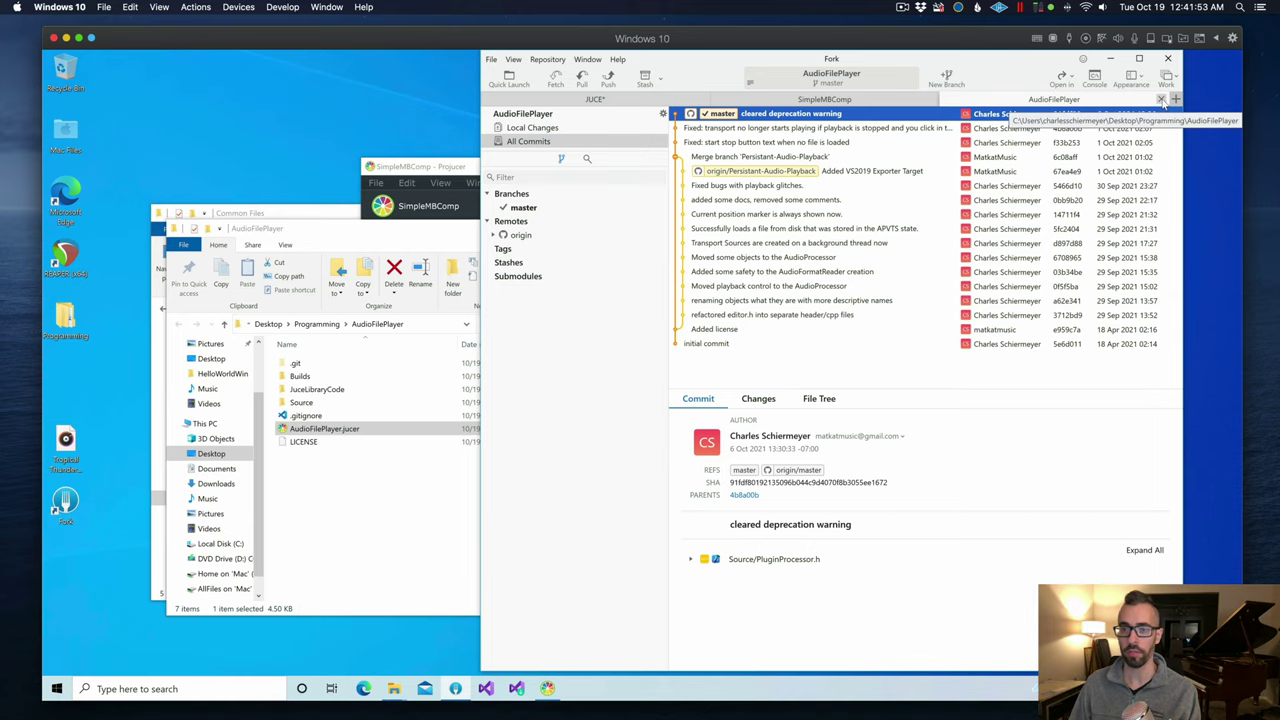
left_click(1161, 100)
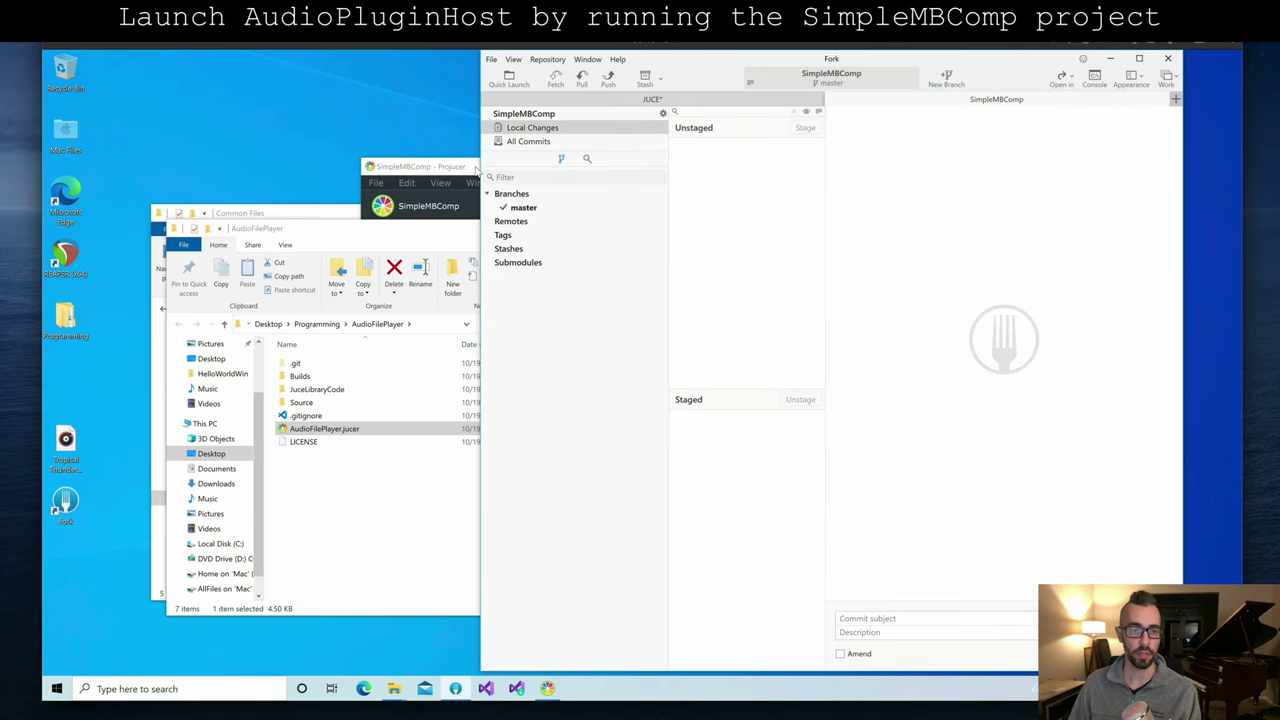
Step: Run the SimpleMBComp project from Visual Studio with the Local Windows Debugger, and lower the SimpleMBComp node in the plug-in host graph
left_click(476, 168)
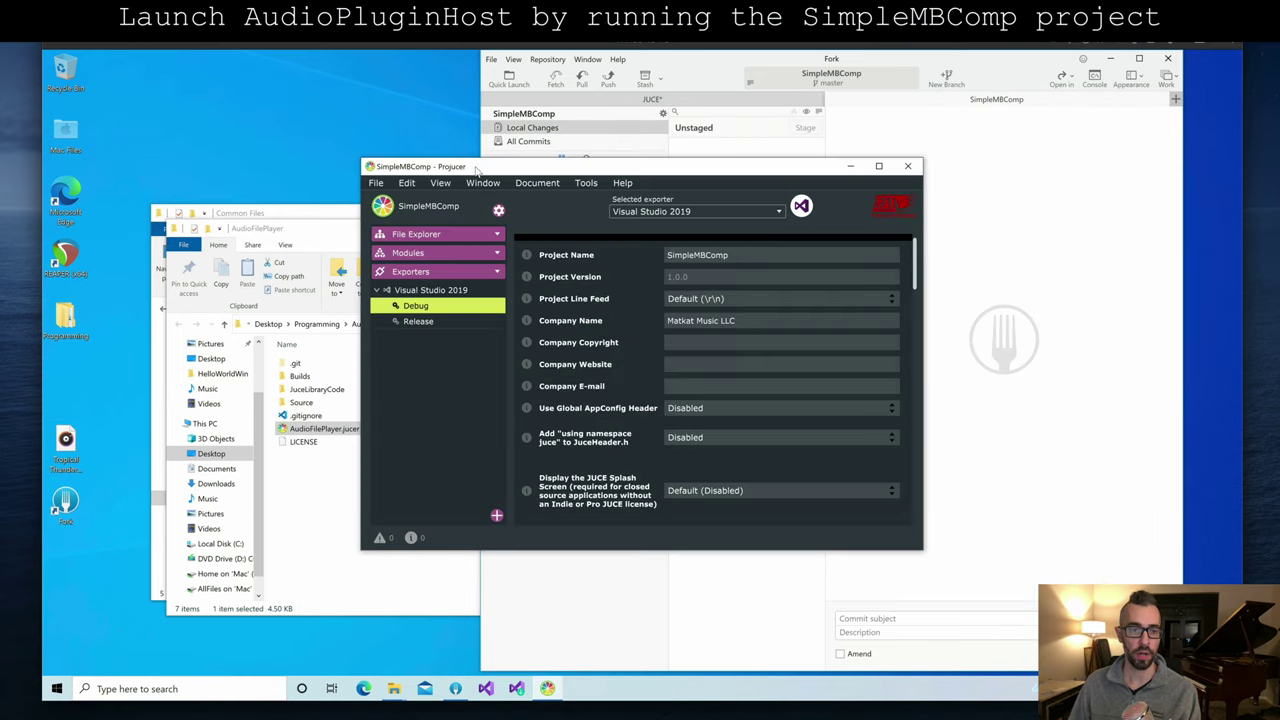
left_click(805, 207)
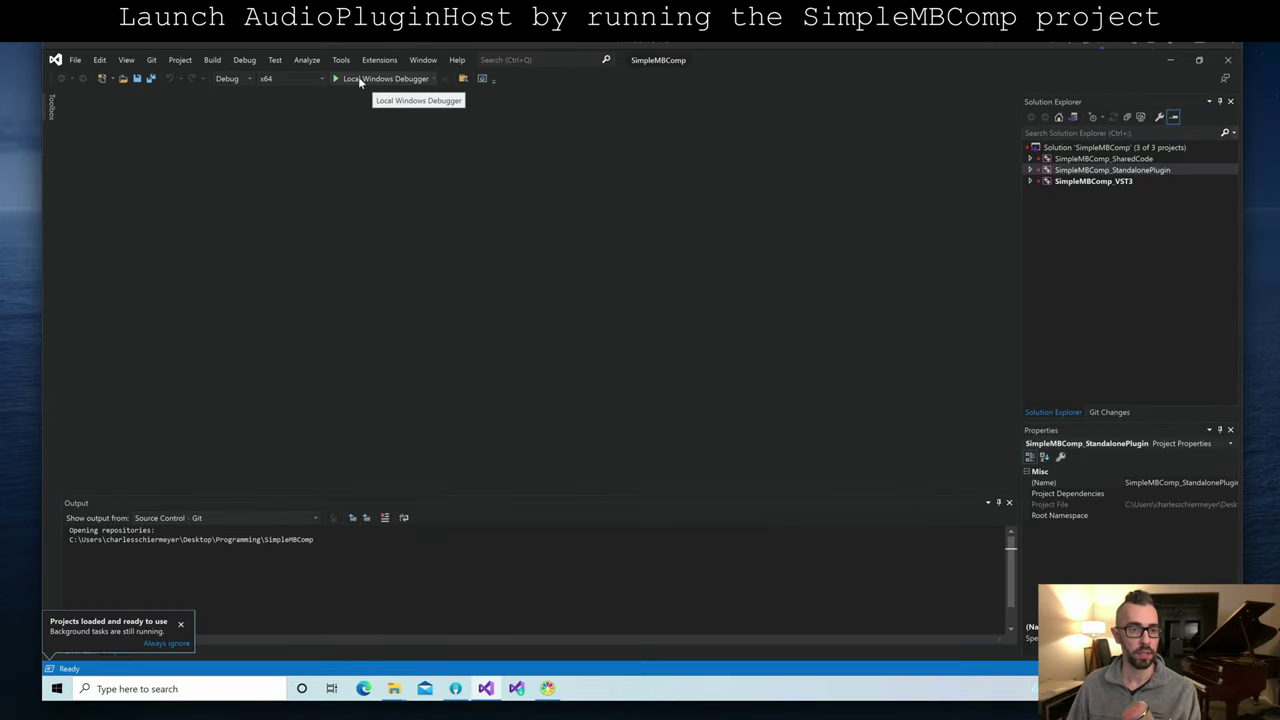
left_click(359, 82)
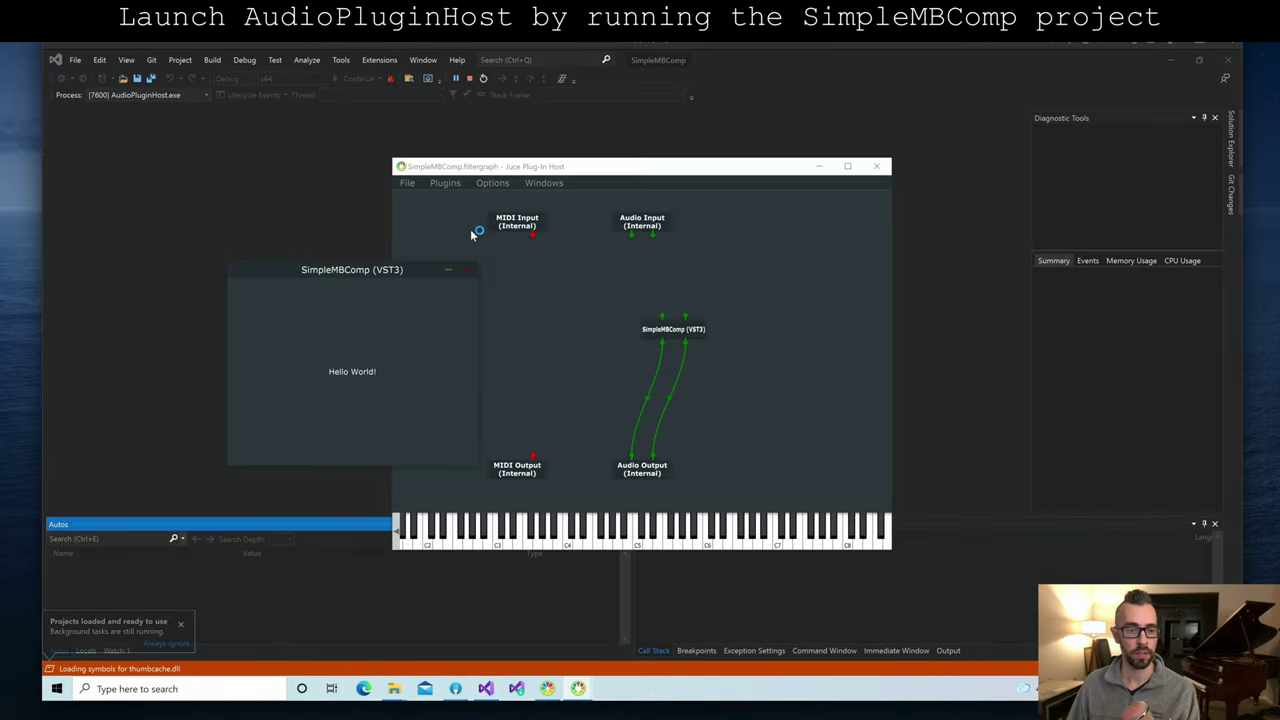
left_click(634, 172)
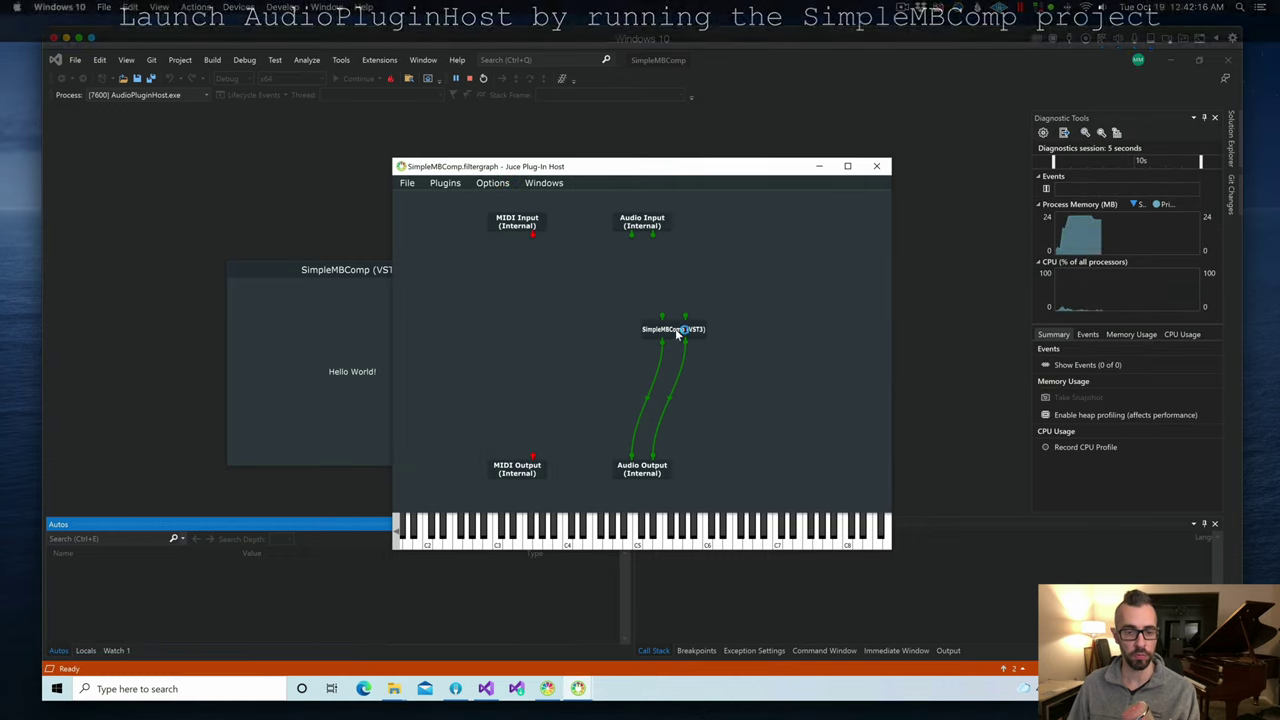
left_click_drag(675, 334, 678, 364)
Step: Scan C:\Program Files\Common Files\VST3 for new or updated VST3 plug-ins, select AudioFilePlayer, and close the available plug-ins list
left_click(493, 183)
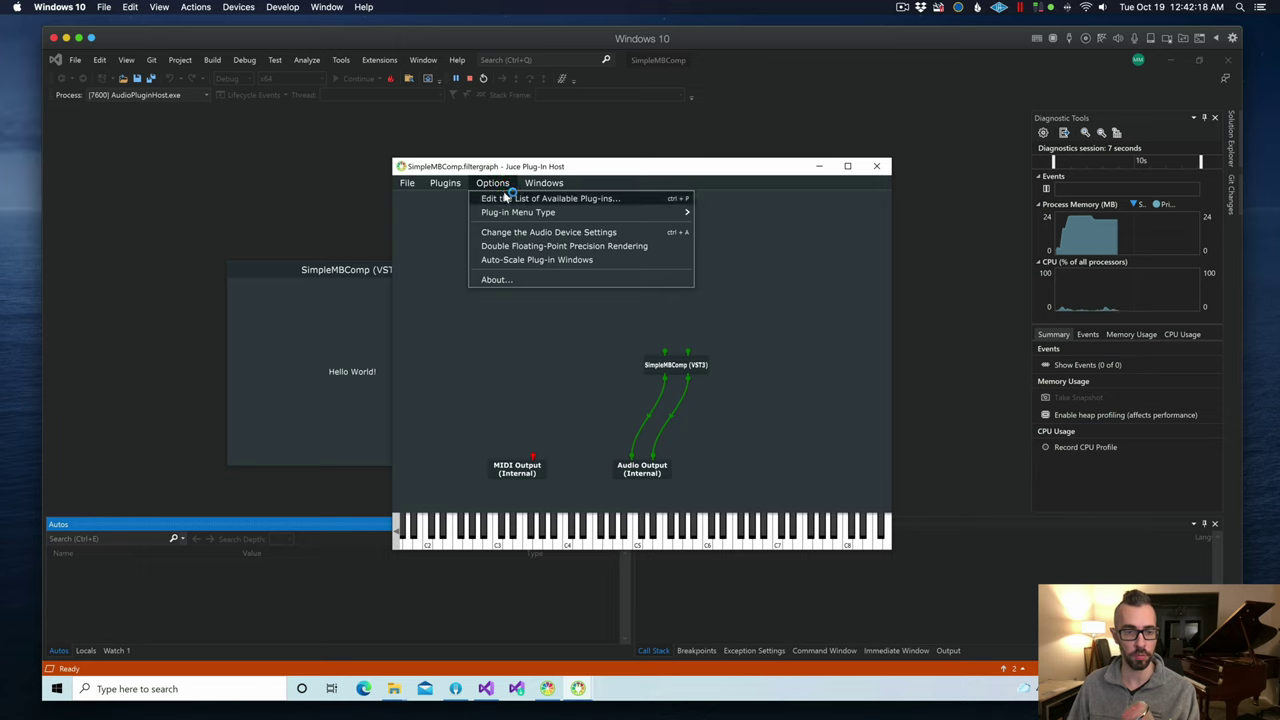
left_click(610, 200)
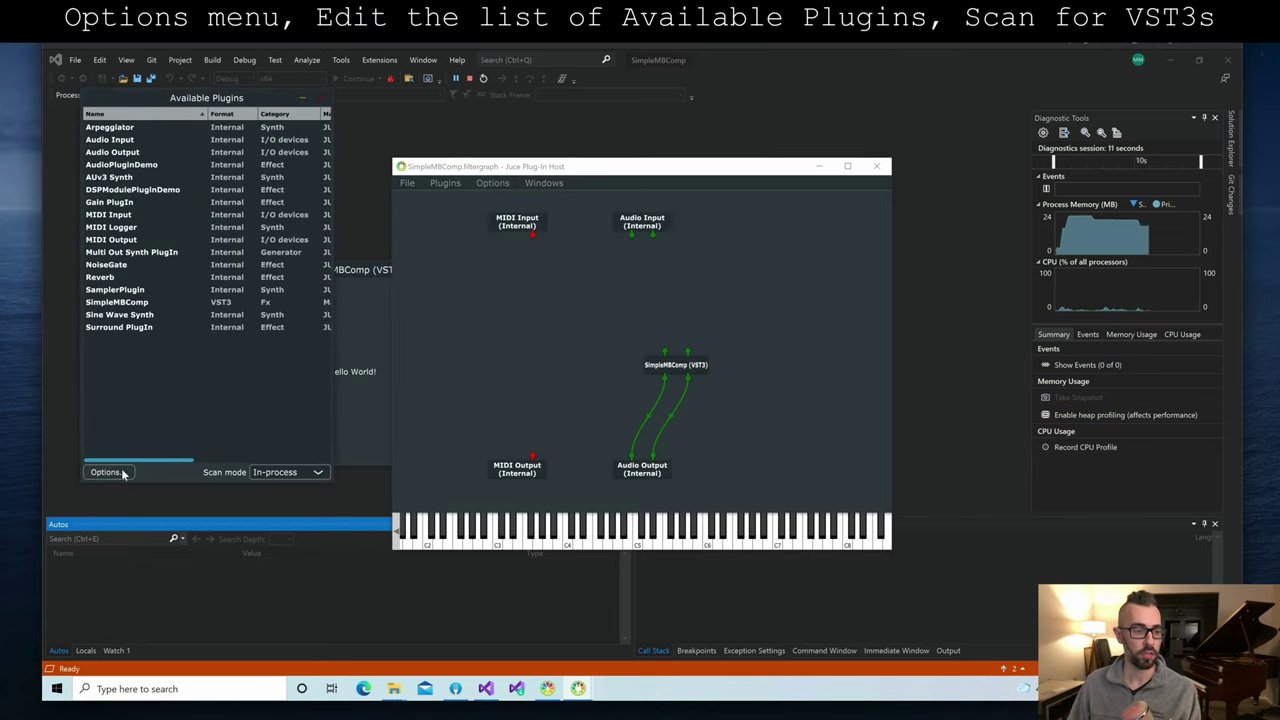
left_click(123, 474)
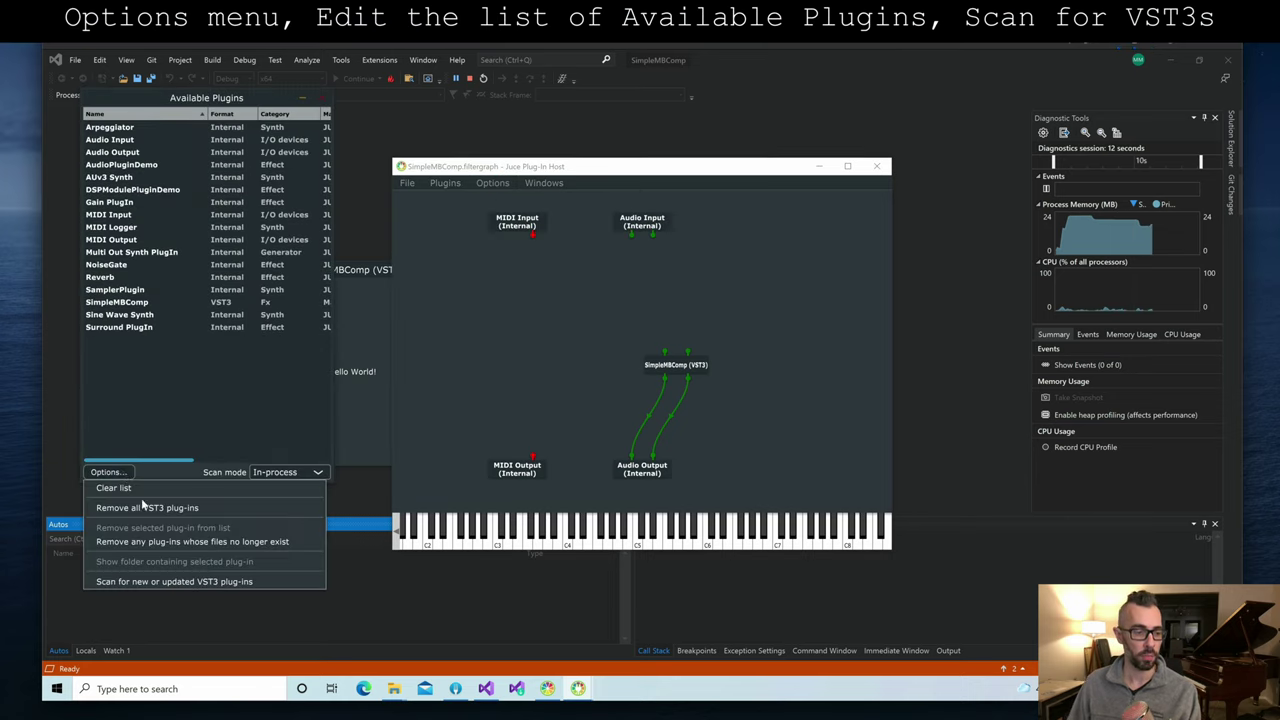
left_click(189, 582)
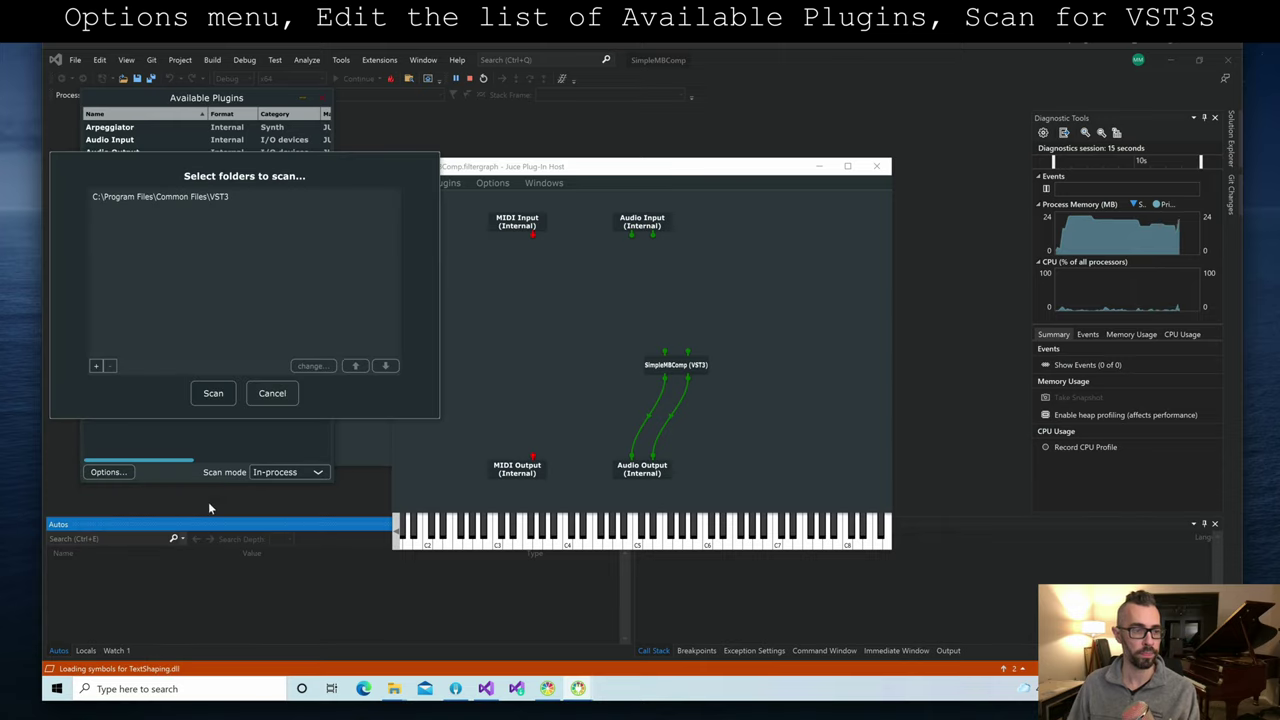
left_click(208, 396)
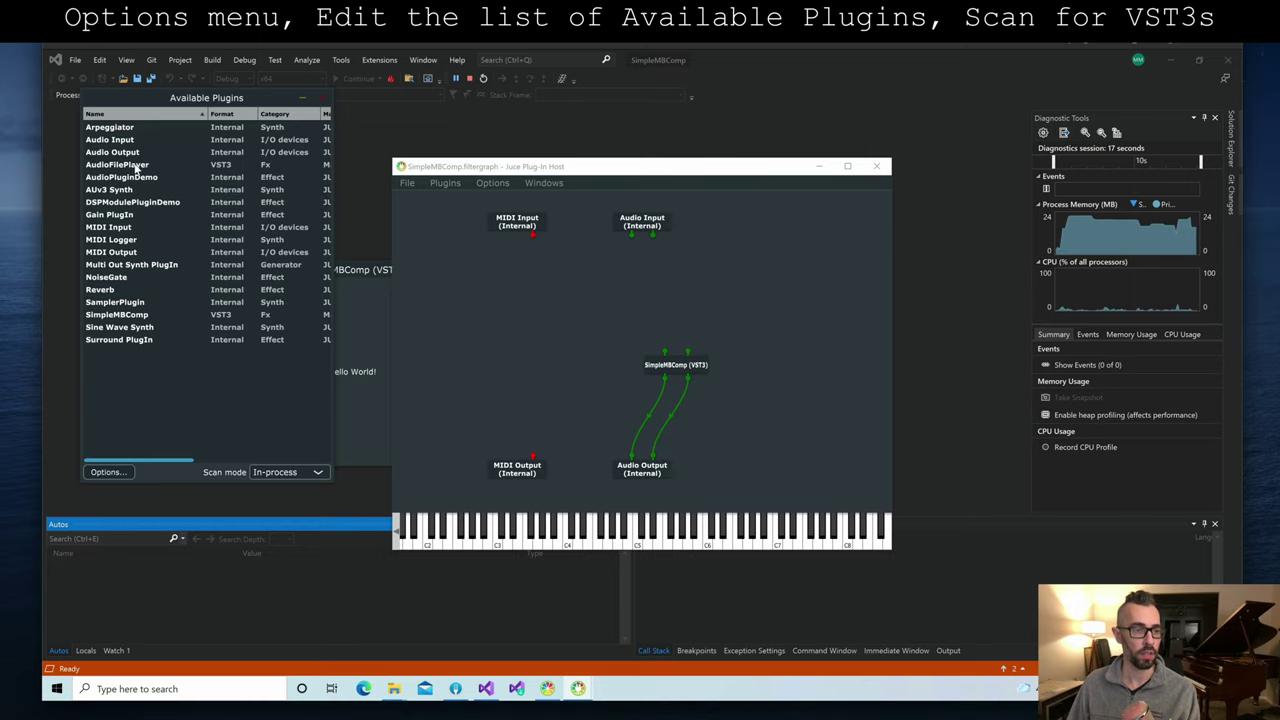
left_click(135, 166)
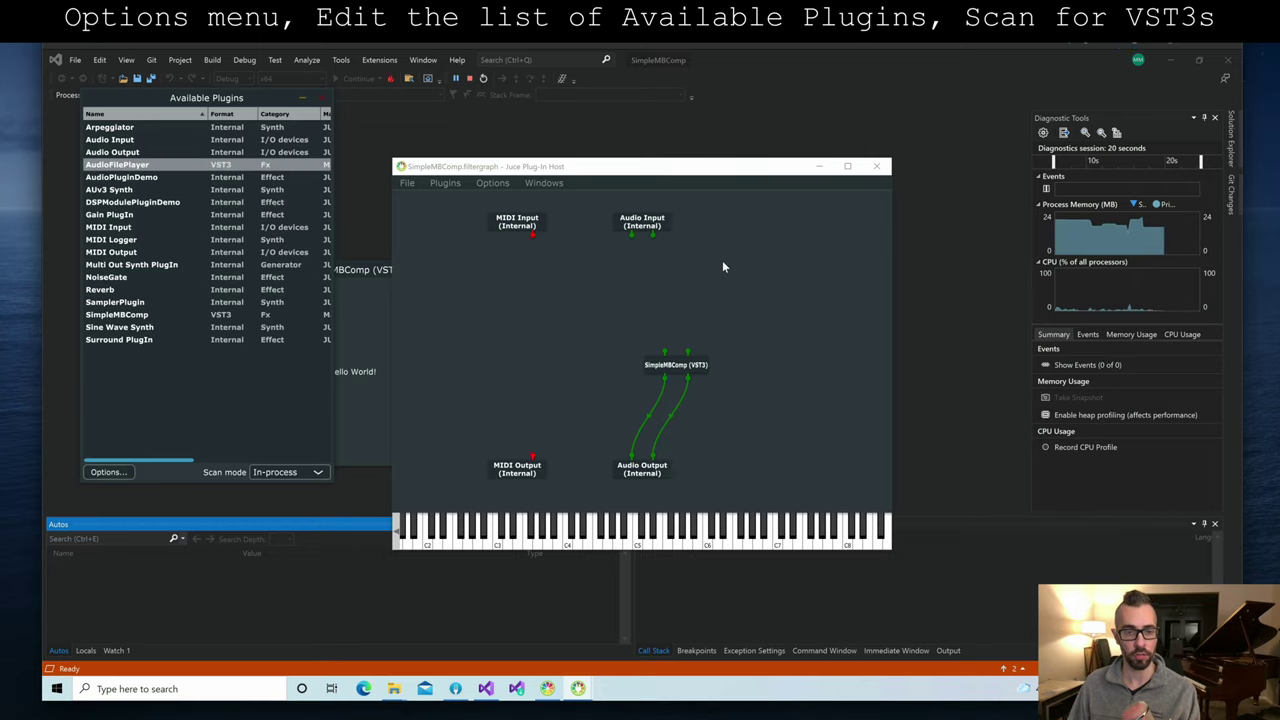
left_click(335, 103)
Step: Add Matkat Music LLC's AudioFilePlayer plug-in to the graph above SimpleMBComp and open its editor window
right_click(725, 267)
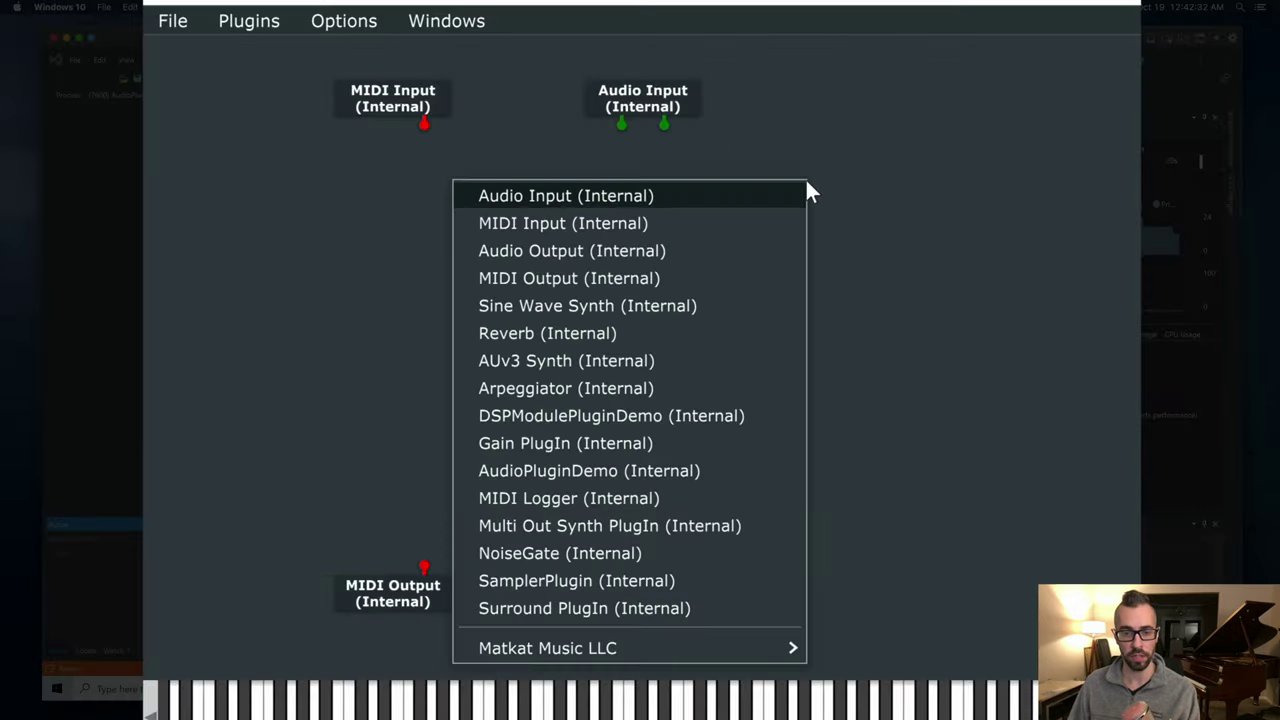
mouse_move(712, 648)
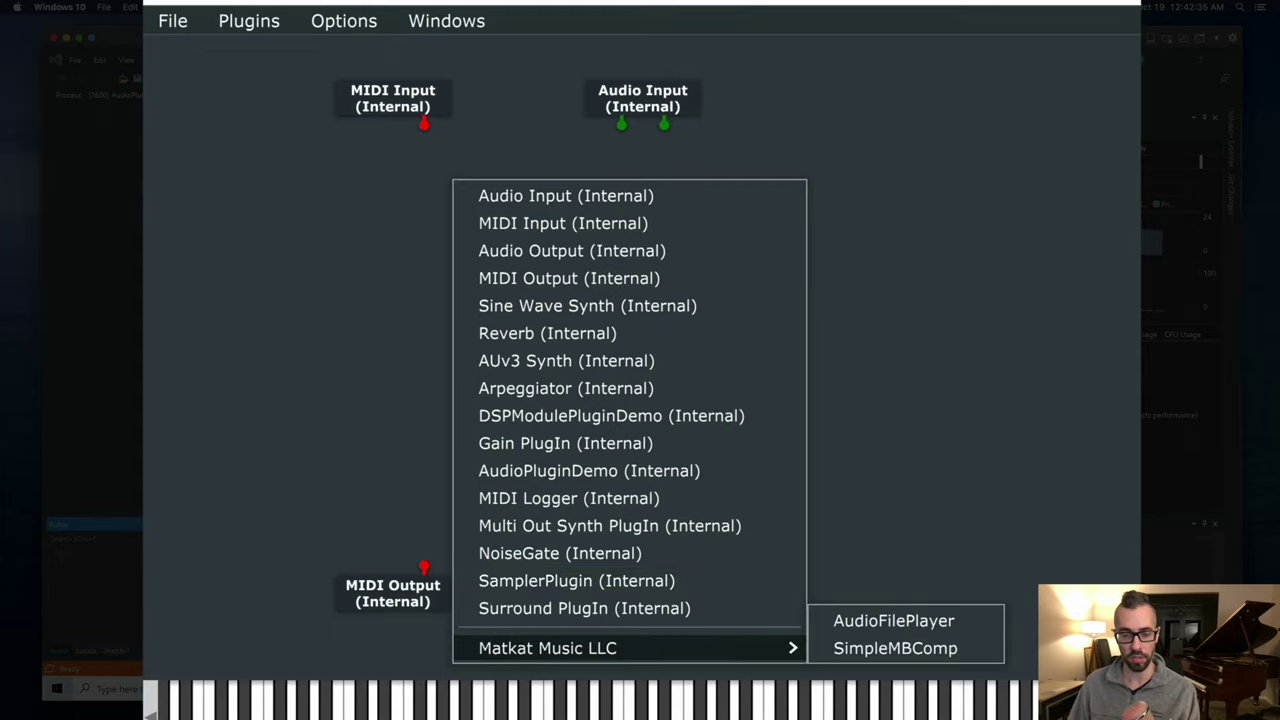
left_click(932, 617)
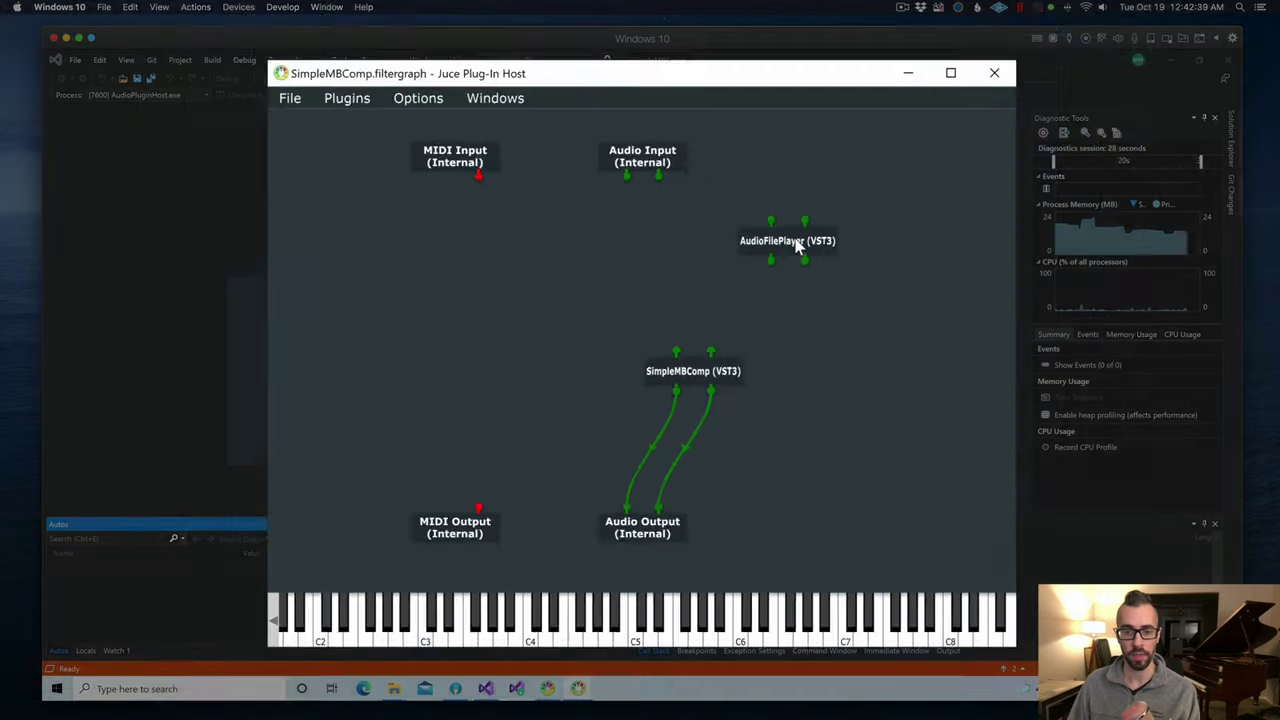
double_click(833, 200)
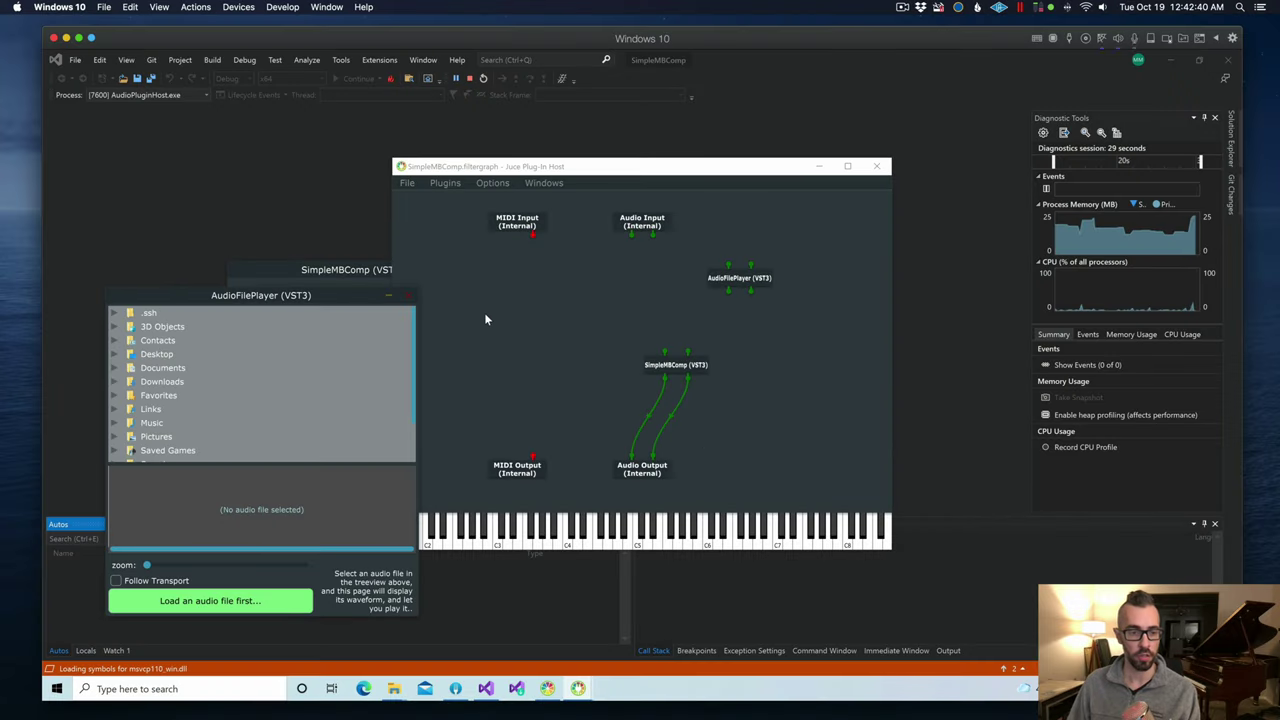
Step: Move the AudioFilePlayer editor window away from the graph, and connect both AudioFilePlayer outputs to the matching SimpleMBComp inputs
left_click_drag(349, 301, 318, 212)
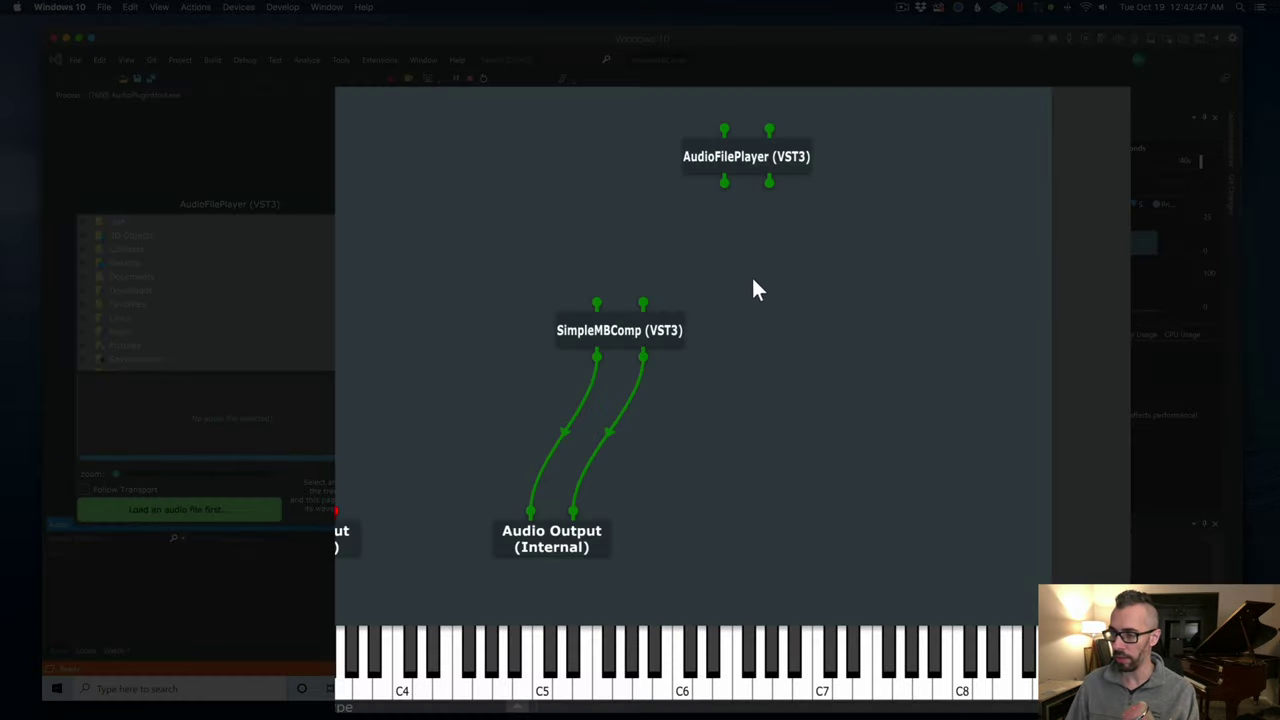
left_click_drag(723, 182, 597, 303)
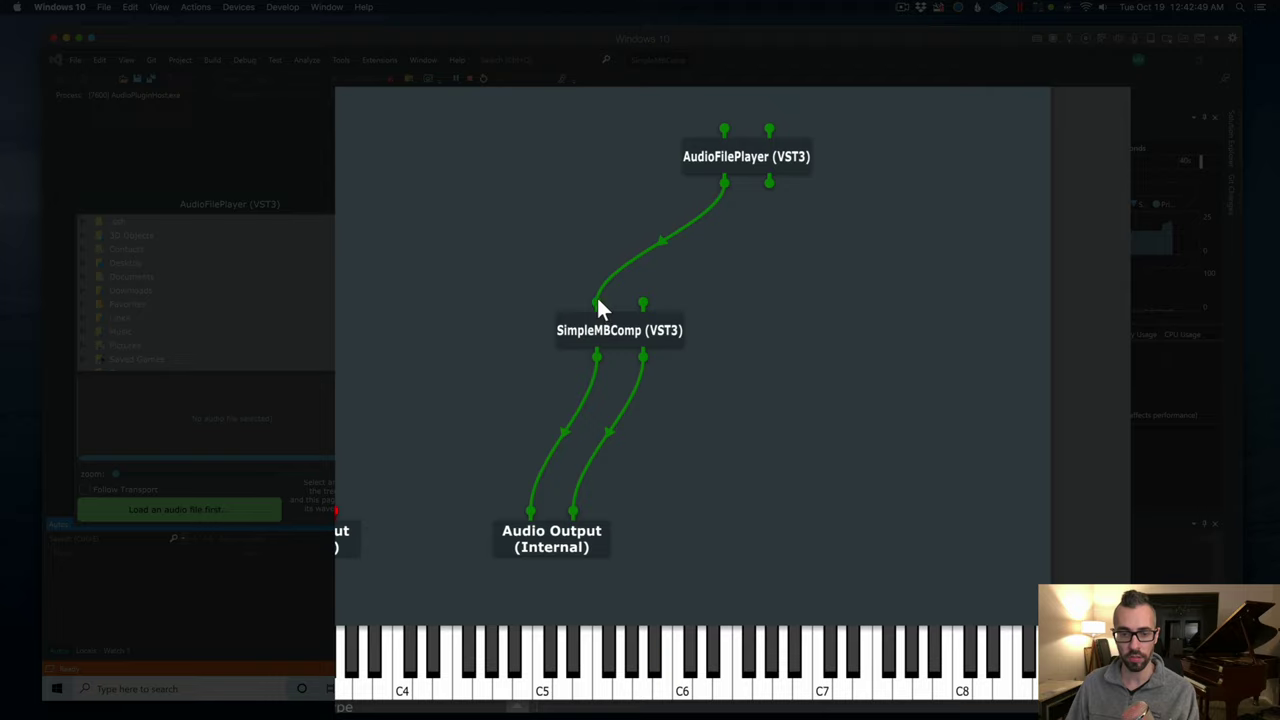
left_click_drag(769, 182, 642, 300)
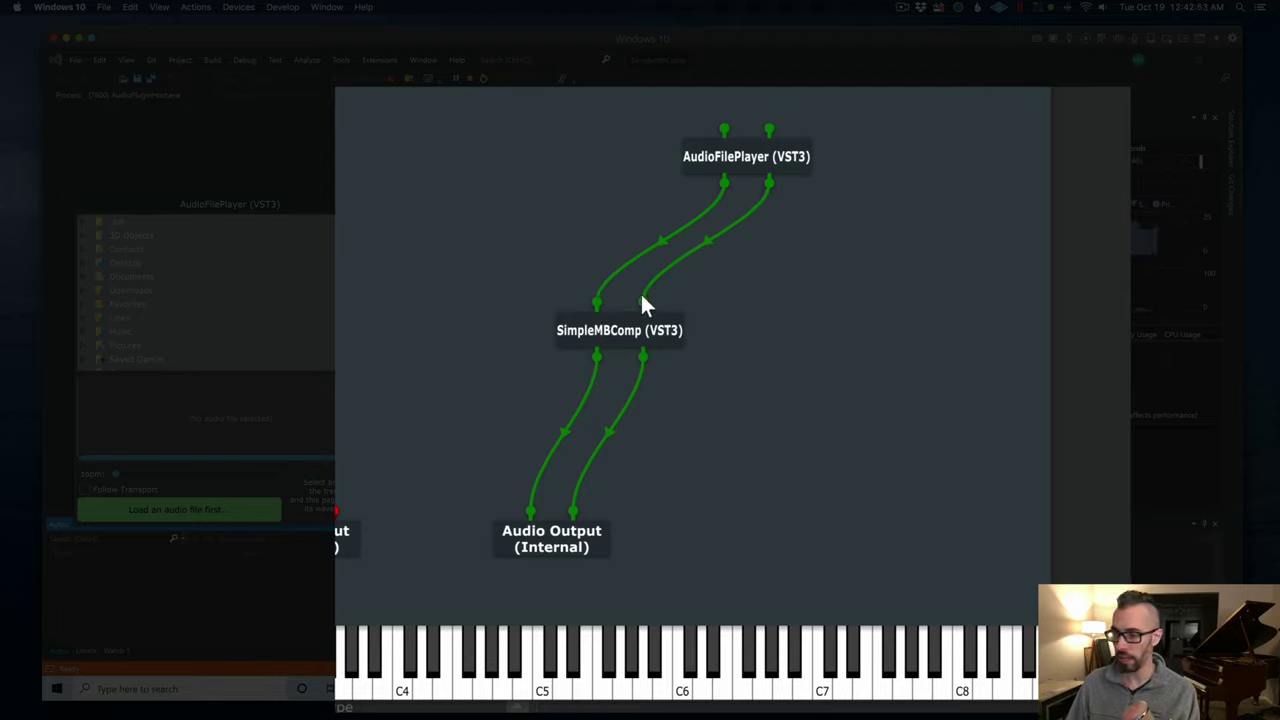
Step: Load Tropical Thunder - RKVC.mp3 from the Desktop folder into AudioFilePlayer, and start and stop its playback
left_click(185, 303)
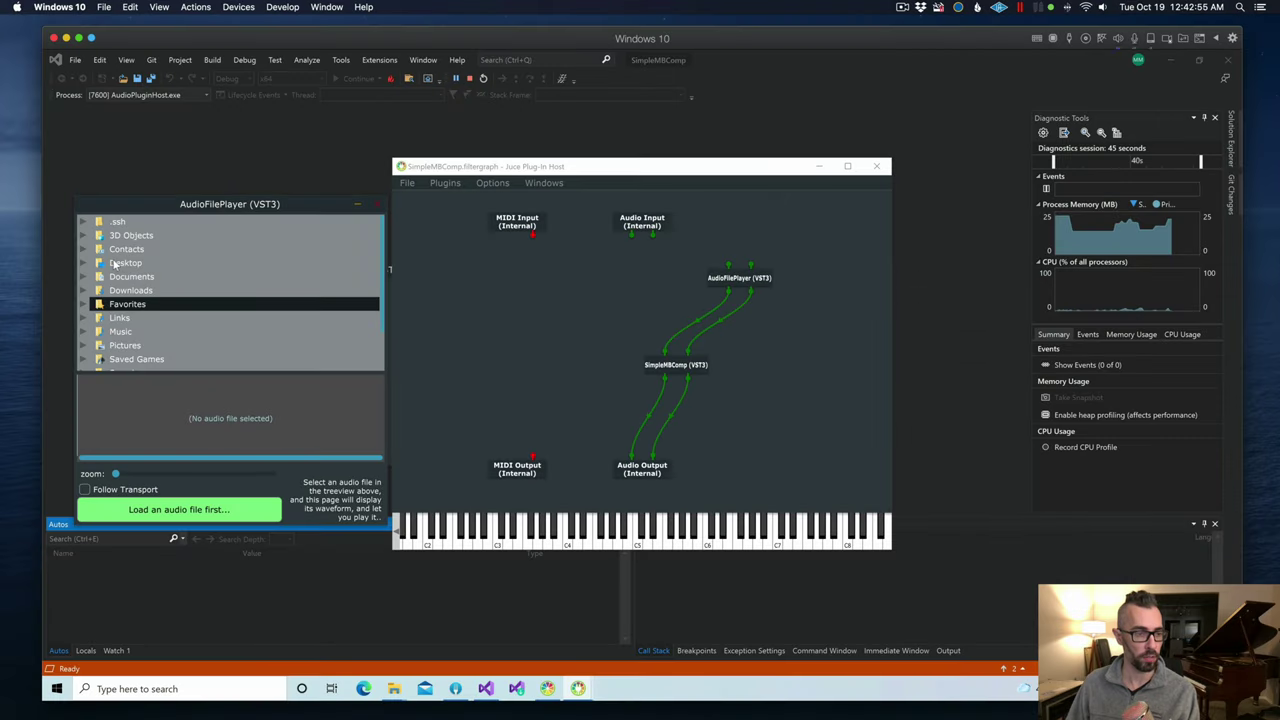
left_click(90, 262)
left_click(90, 262)
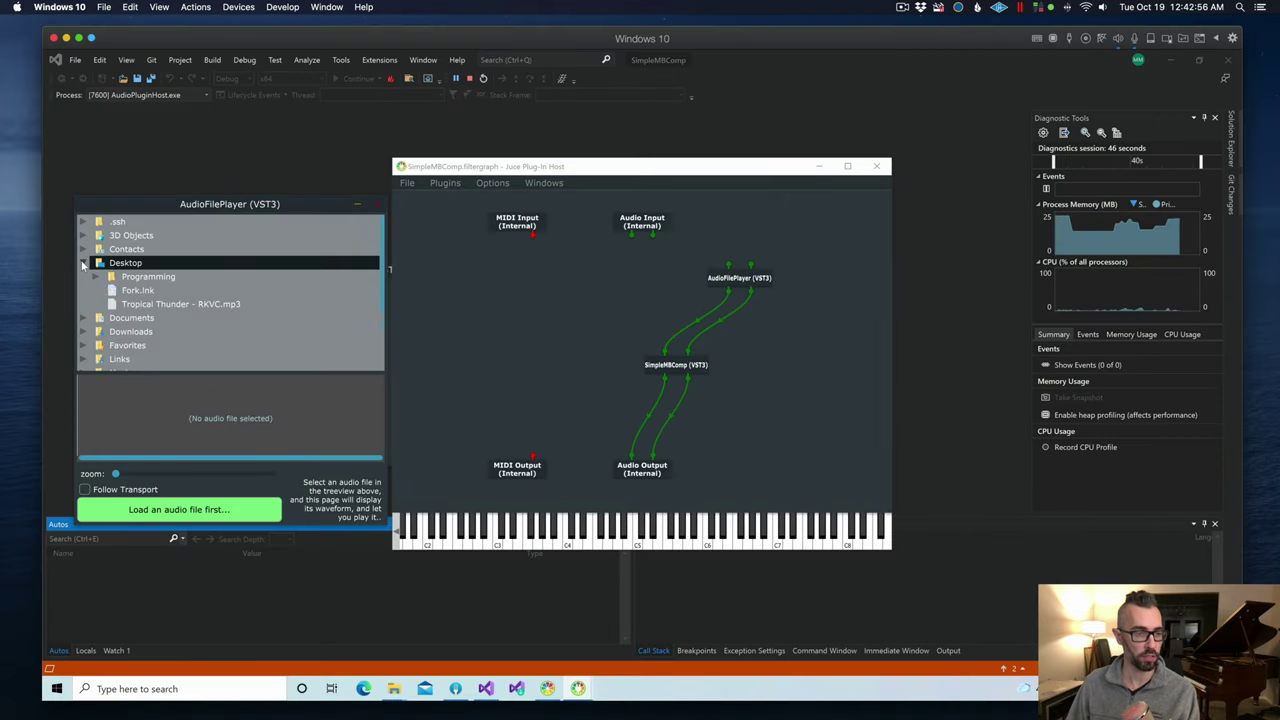
left_click(152, 303)
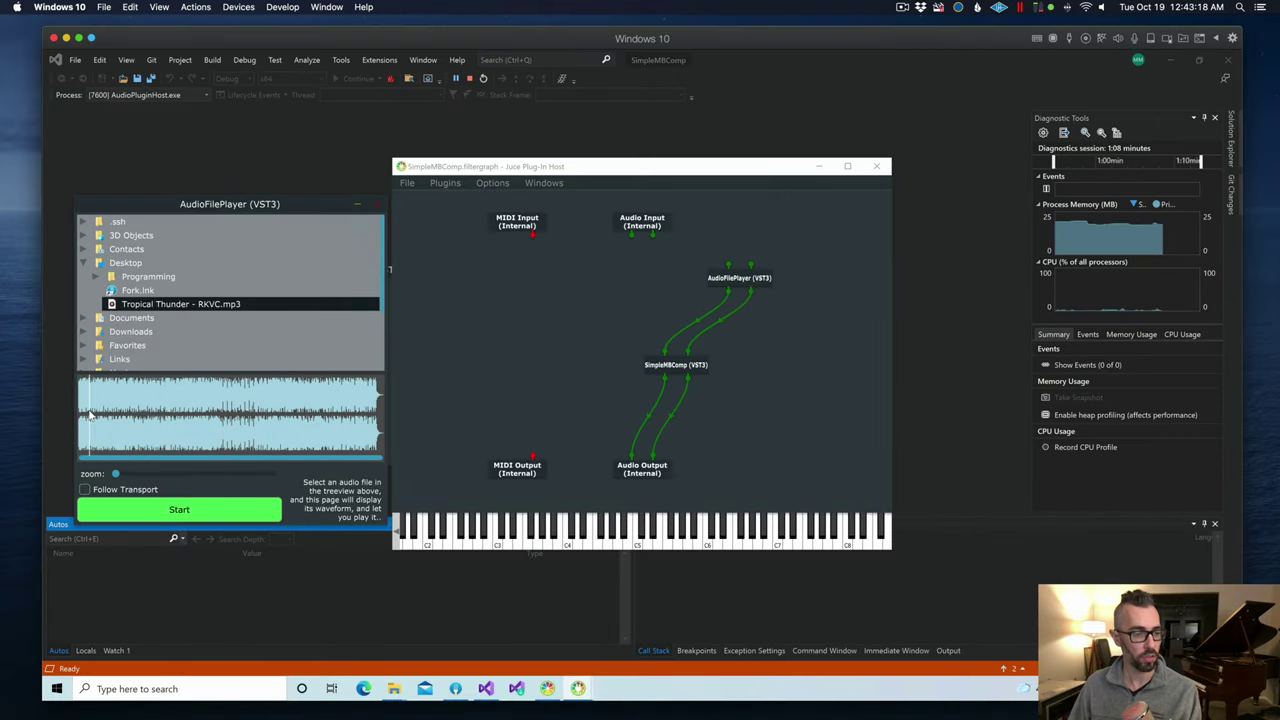
left_click(189, 513)
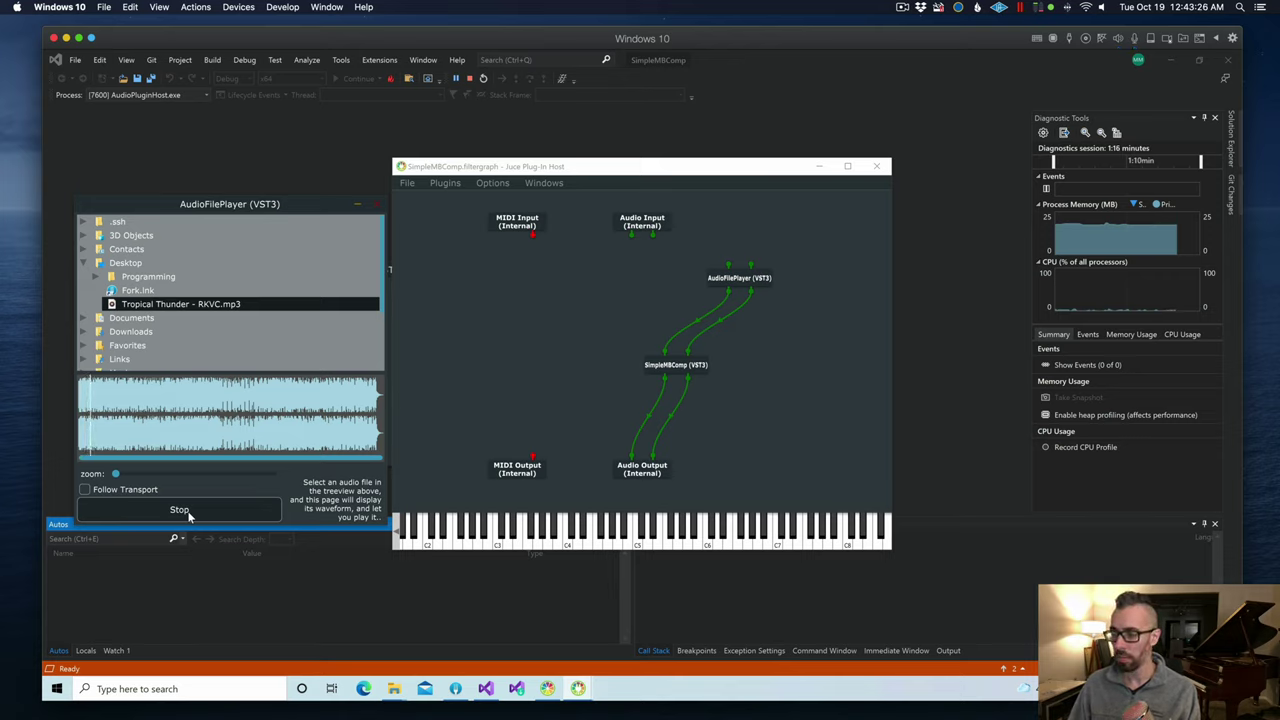
left_click(185, 510)
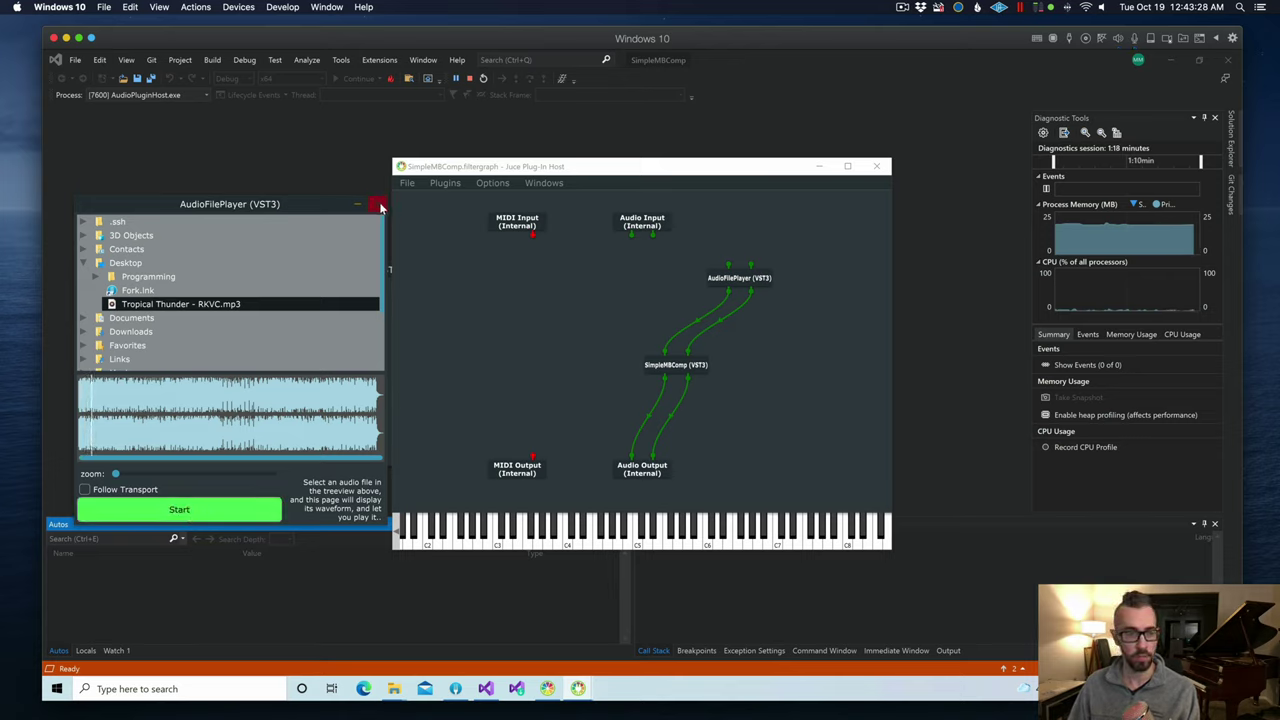
Step: Close the plug-in host, and run it again from Visual Studio with the Local Windows Debugger
left_click(510, 281)
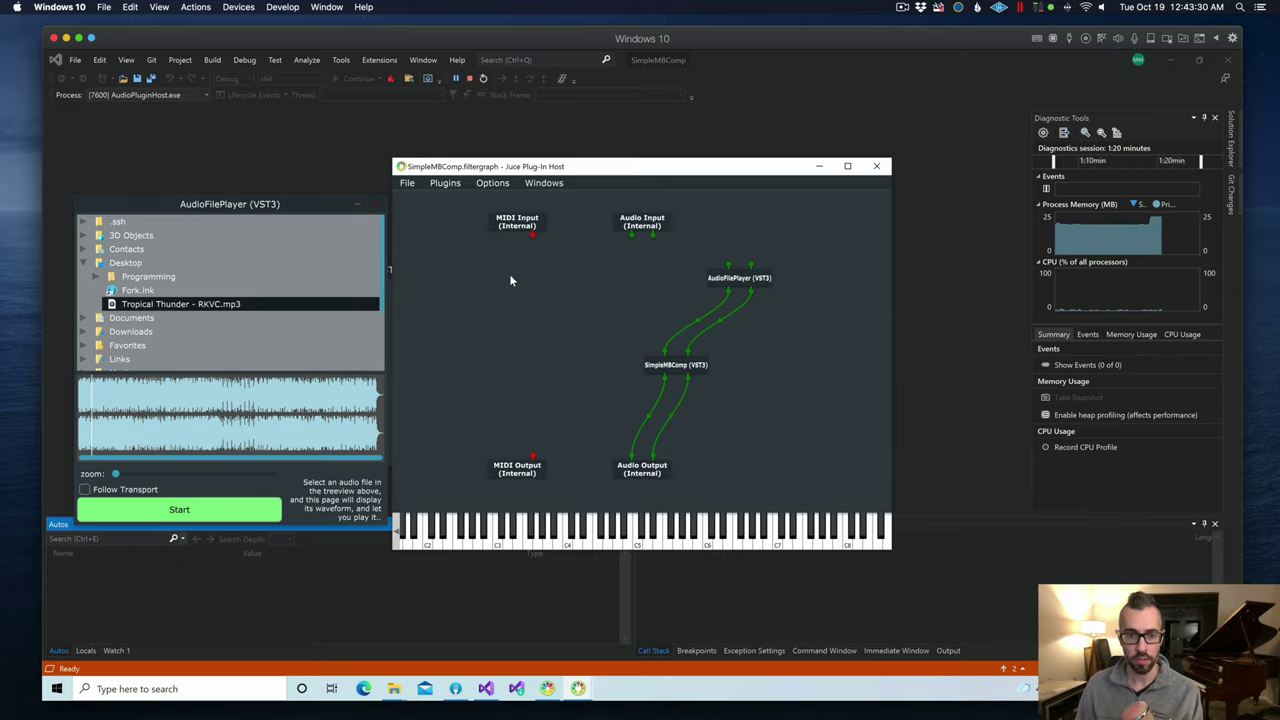
left_click(877, 167)
left_click(877, 167)
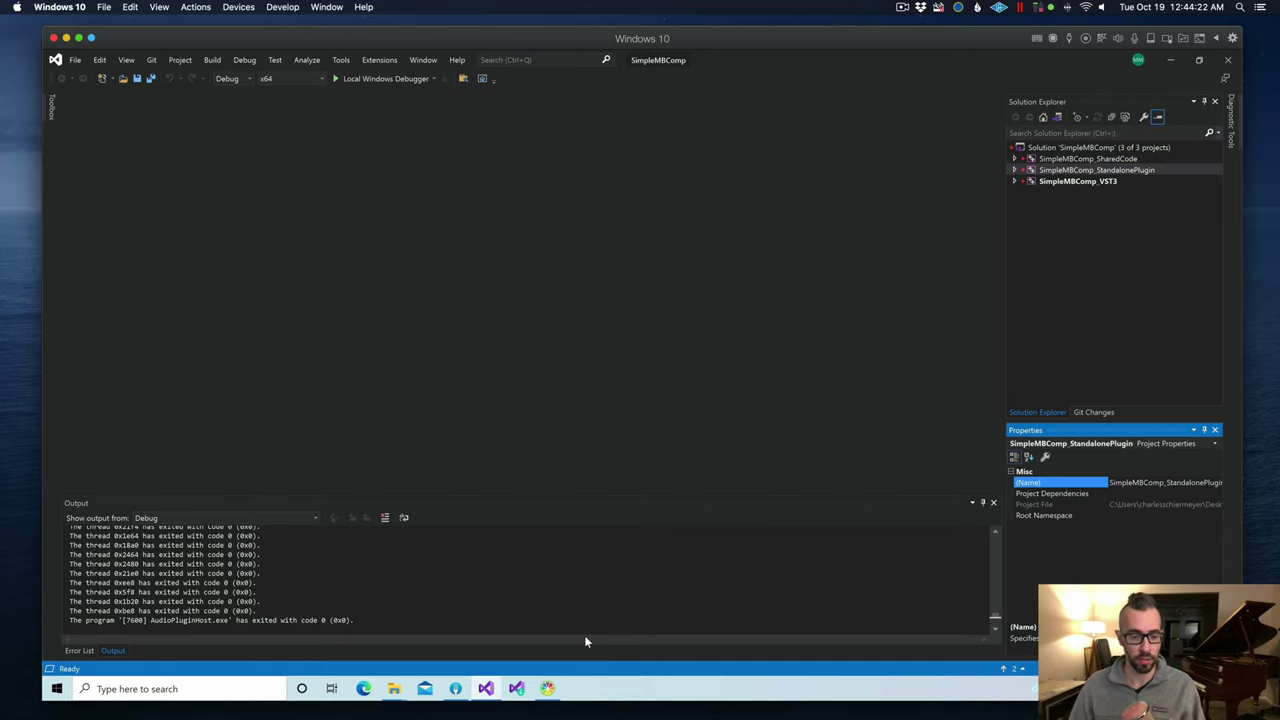
left_click(380, 79)
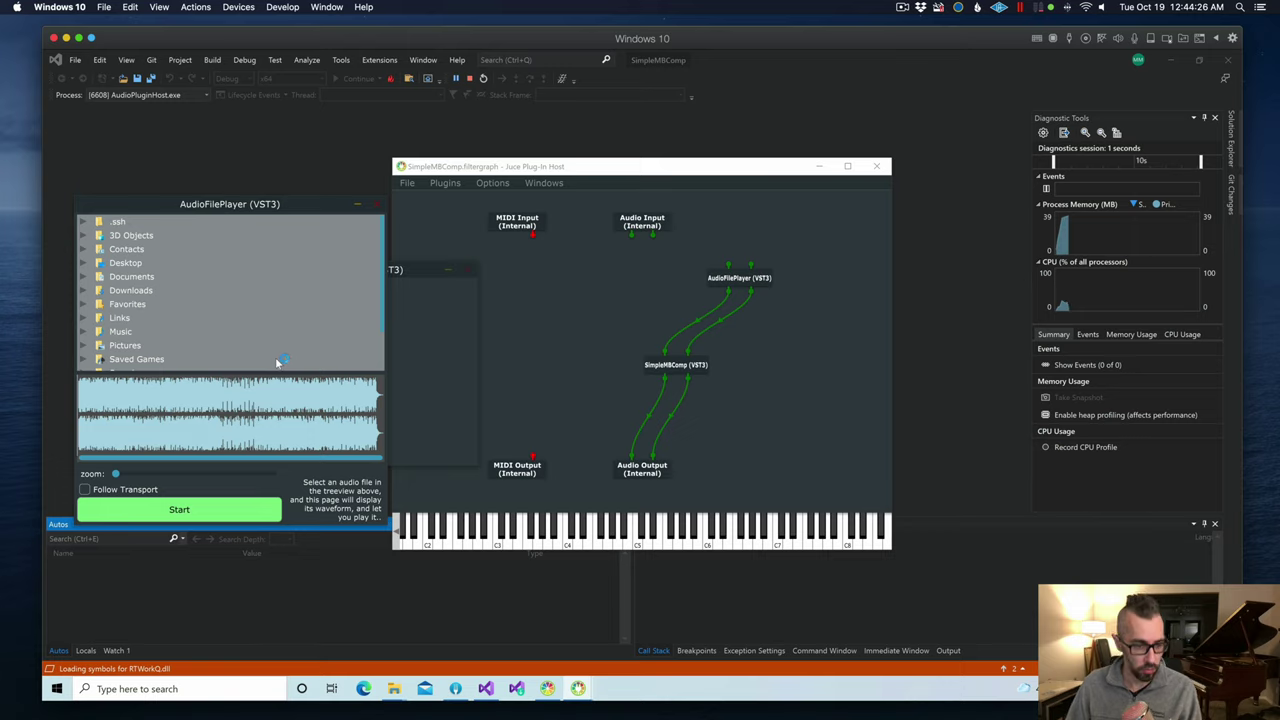
Step: Start and stop the restored audio file in AudioFilePlayer, and move the SimpleMBComp editor out from behind the plug-in host
left_click(150, 512)
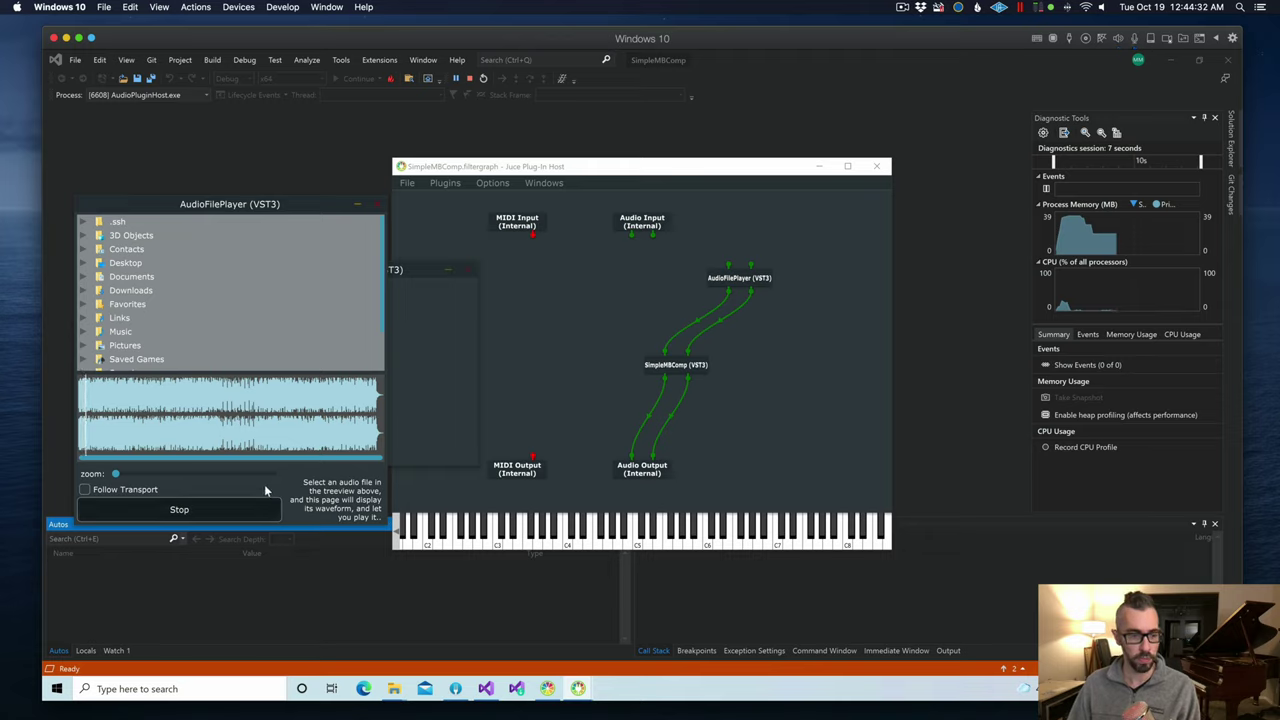
left_click(228, 509)
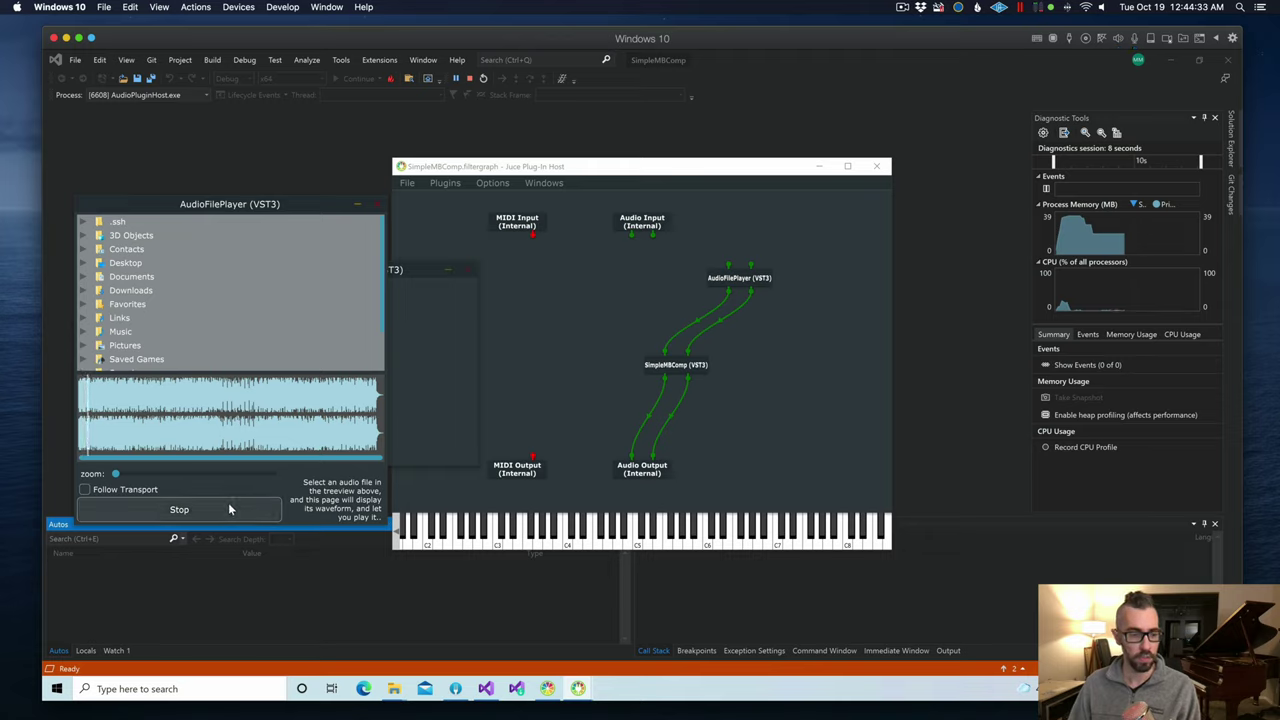
left_click(426, 289)
left_click_drag(430, 290, 952, 356)
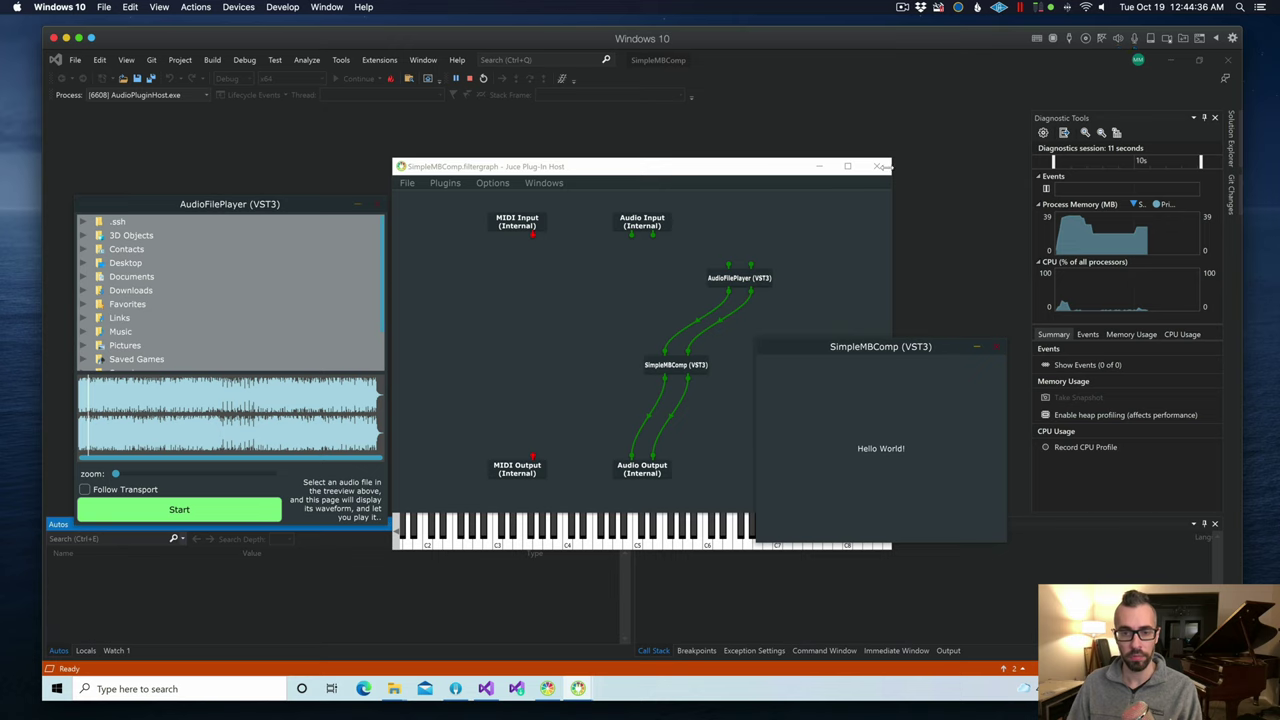
Step: Close the plug-in host to end the debugging session, and select the SimpleMBComp_VST3 project in the solution
left_click(877, 166)
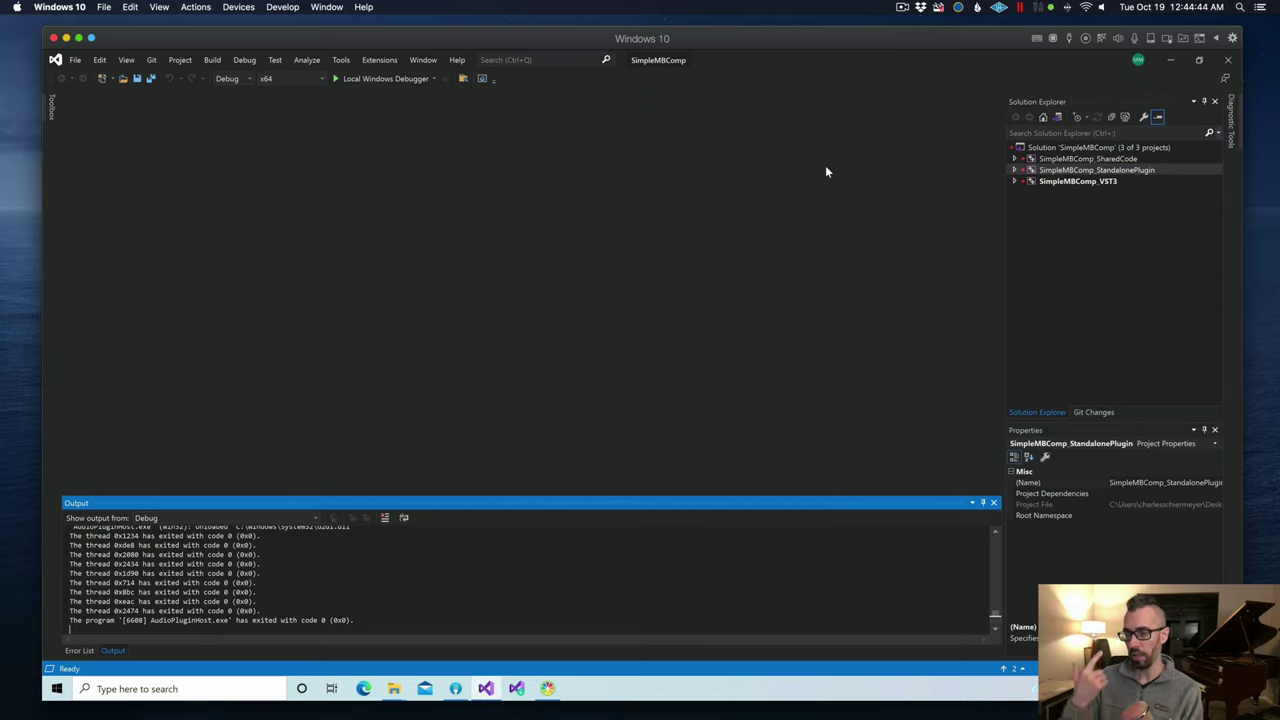
left_click(1090, 183)
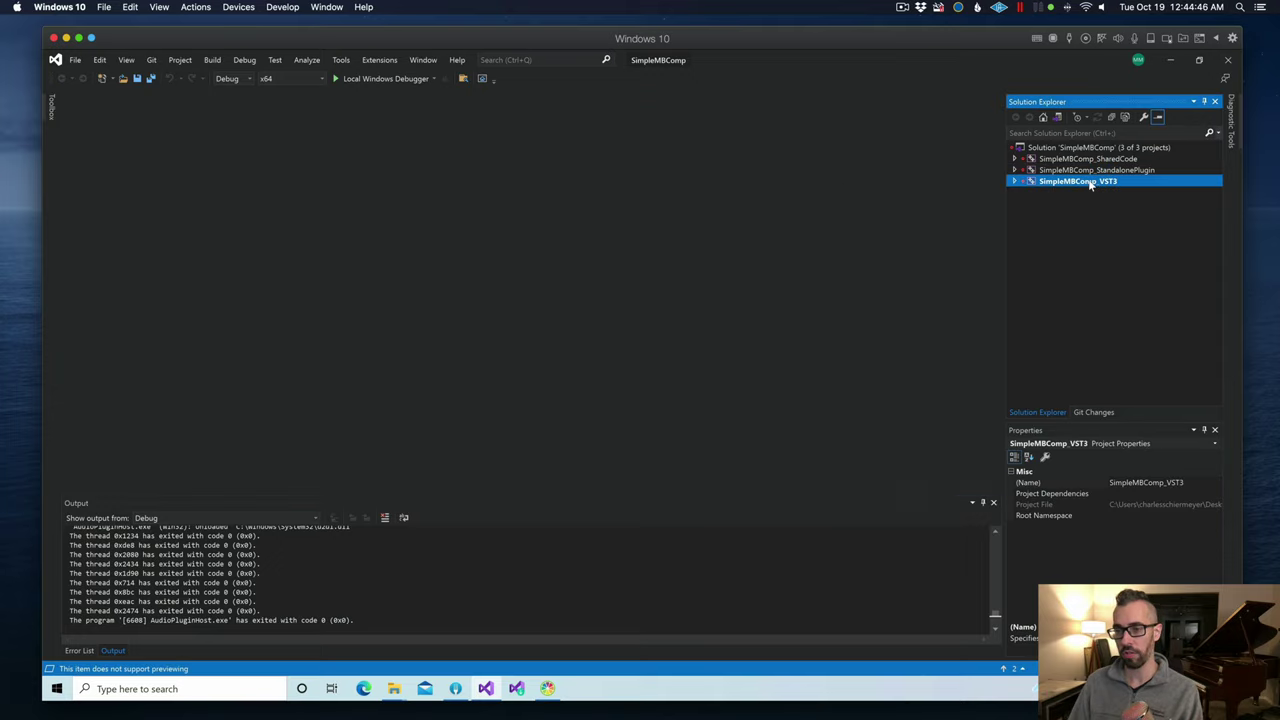